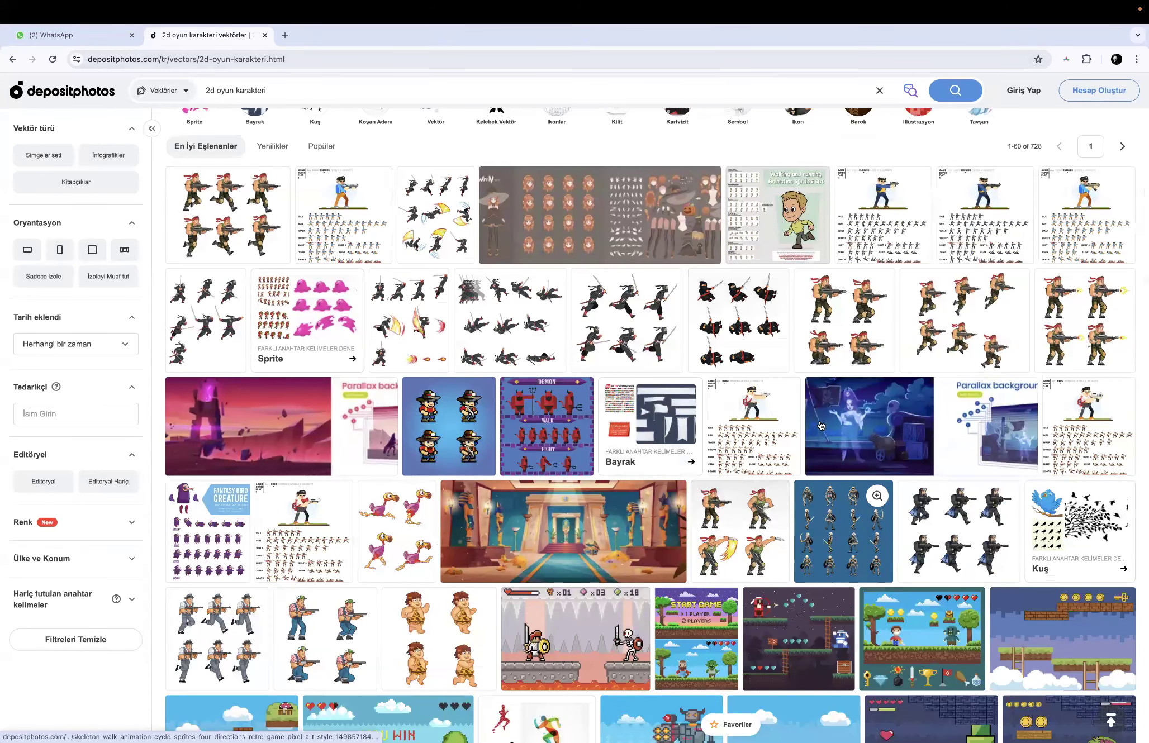
Copy the address of the 2D game character results page and send it to the "Kodlama Praktikası: HTML, CSS, JavaScript Layihələri" group in WhatsApp Web
{"action": "scroll", "coordinate": [793, 447], "scroll_direction": "down", "scroll_amount": 2}
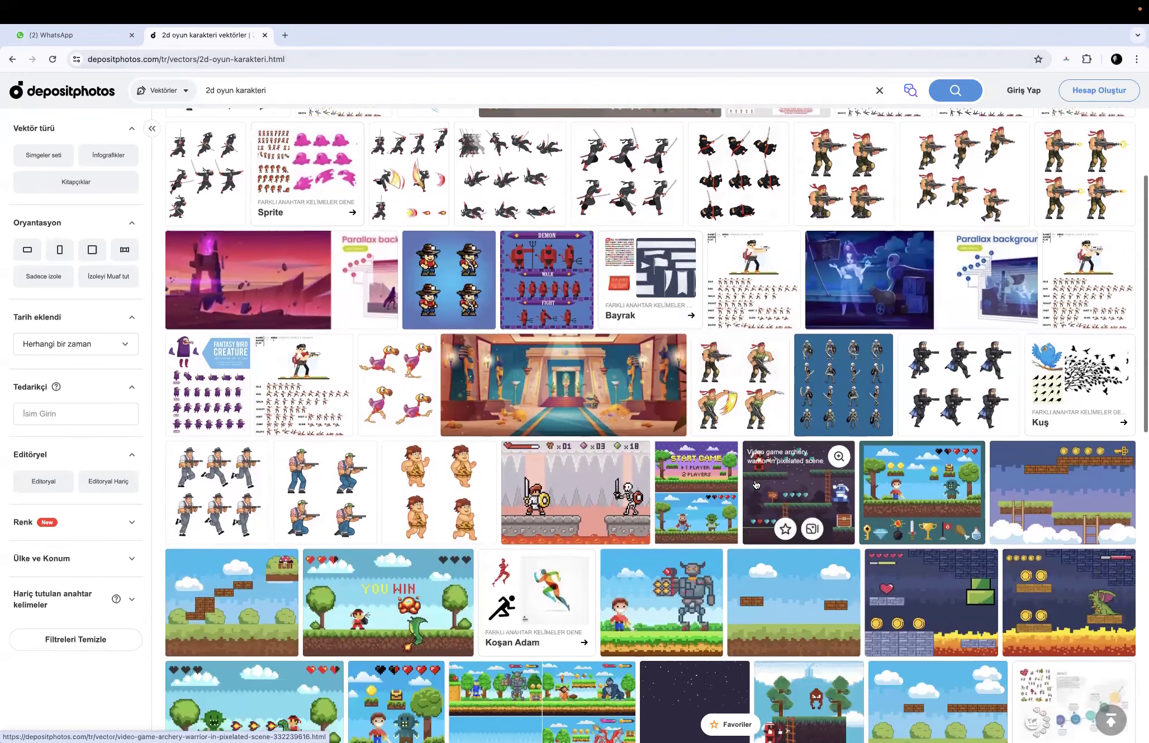
{"action": "scroll", "coordinate": [755, 484], "scroll_direction": "down", "scroll_amount": 2}
{"action": "scroll", "coordinate": [755, 485], "scroll_direction": "up", "scroll_amount": 5}
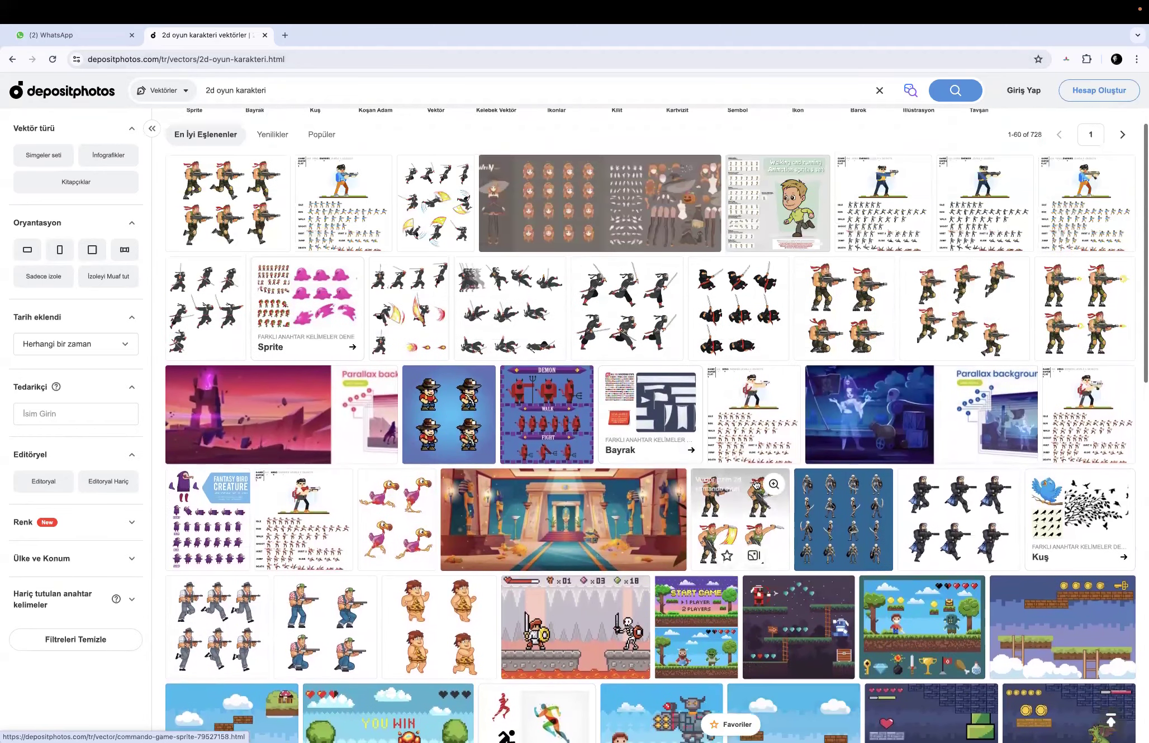
{"action": "scroll", "coordinate": [756, 485], "scroll_direction": "up", "scroll_amount": 1}
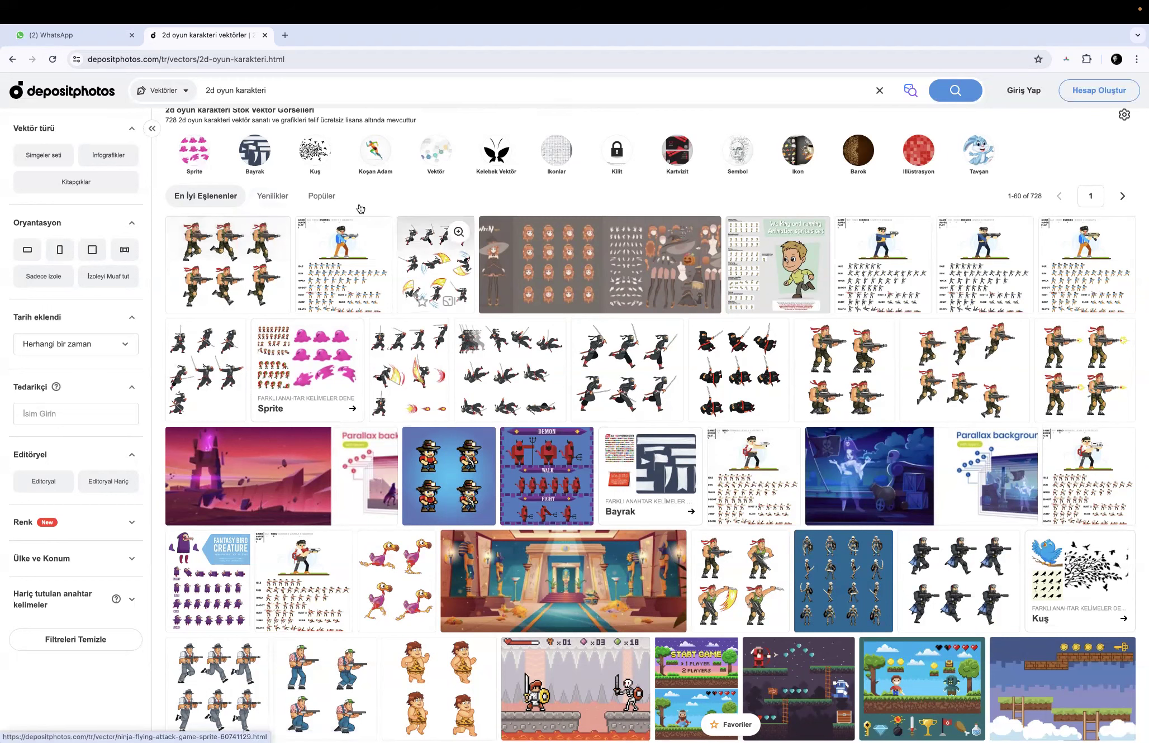
{"action": "left_click", "coordinate": [213, 58]}
{"action": "key", "text": "ctrl+c"}
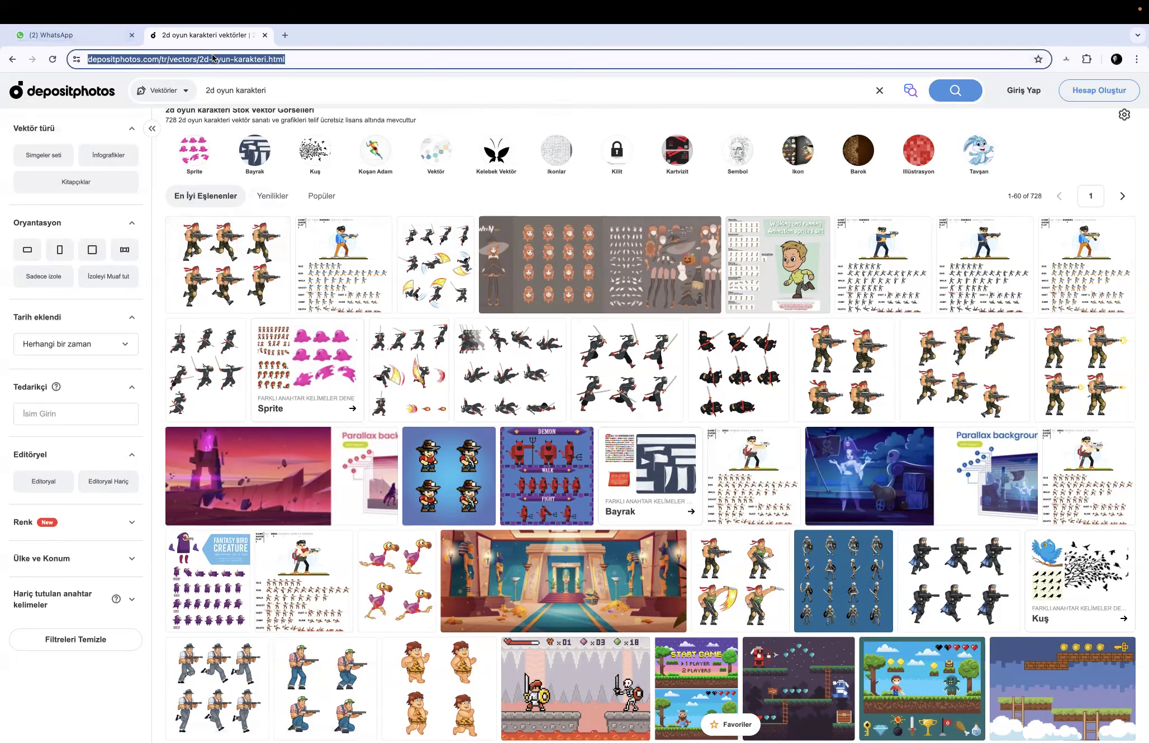
{"action": "left_click", "coordinate": [78, 35]}
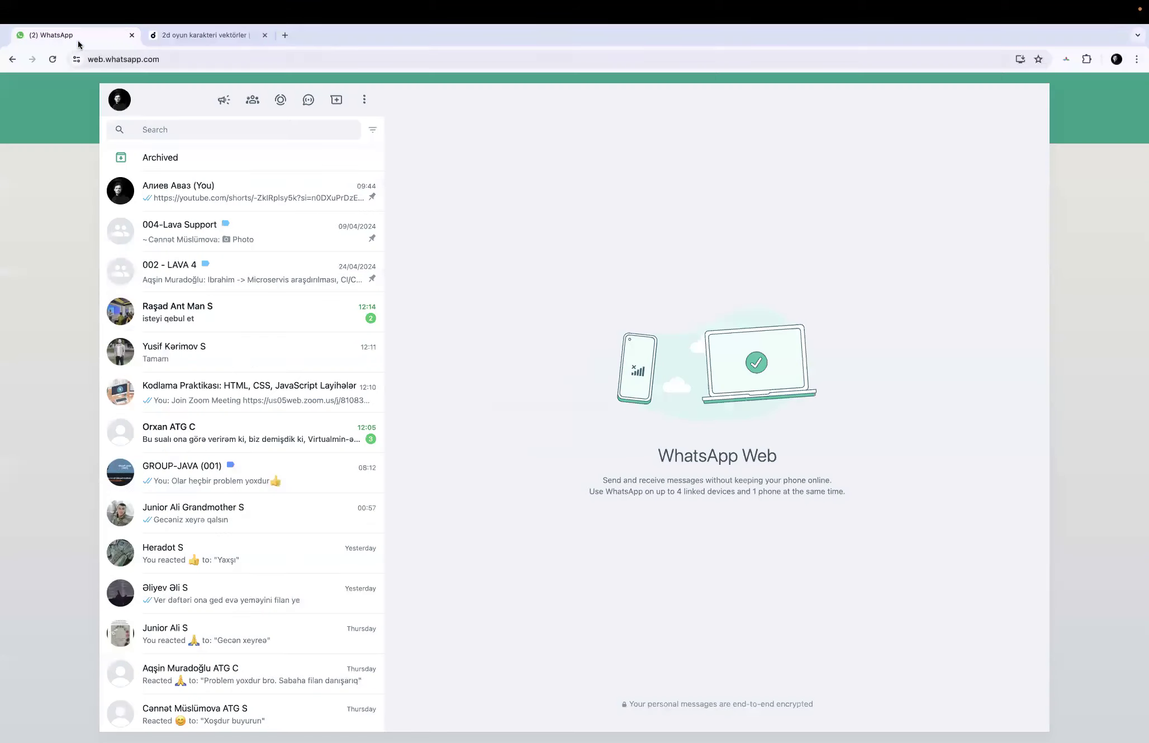
{"action": "left_click", "coordinate": [241, 387]}
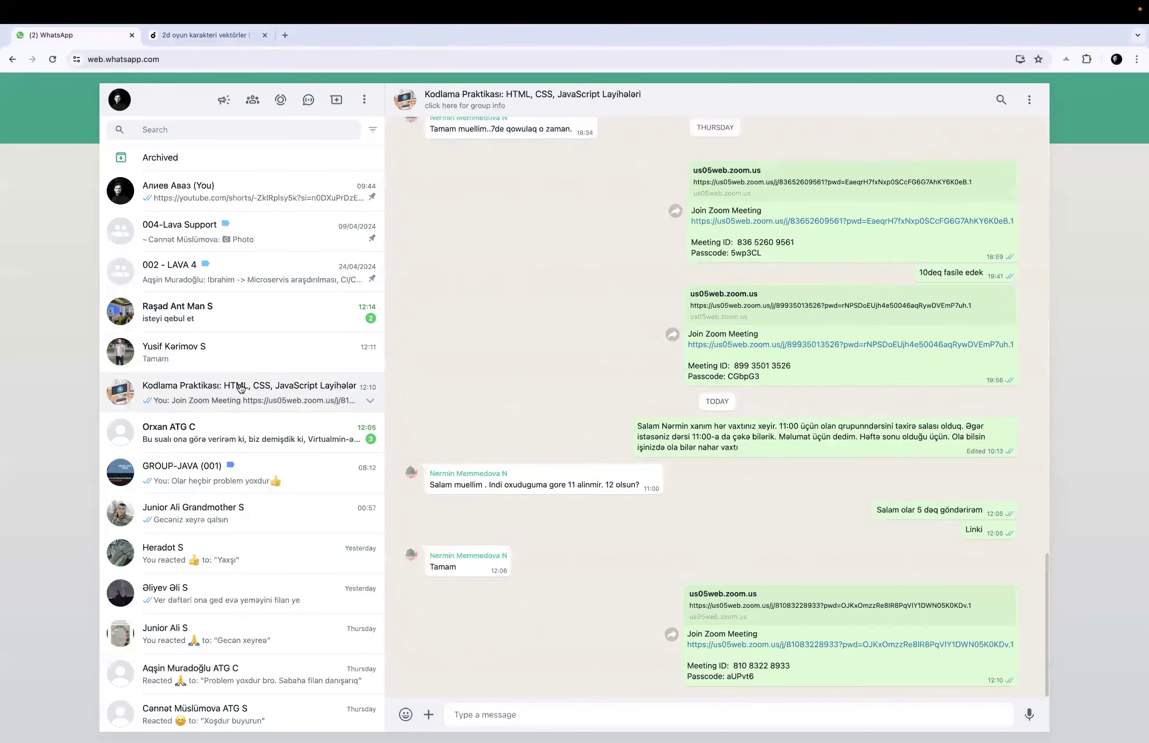
{"action": "key", "text": "ctrl+v"}
{"action": "key", "text": "Return"}
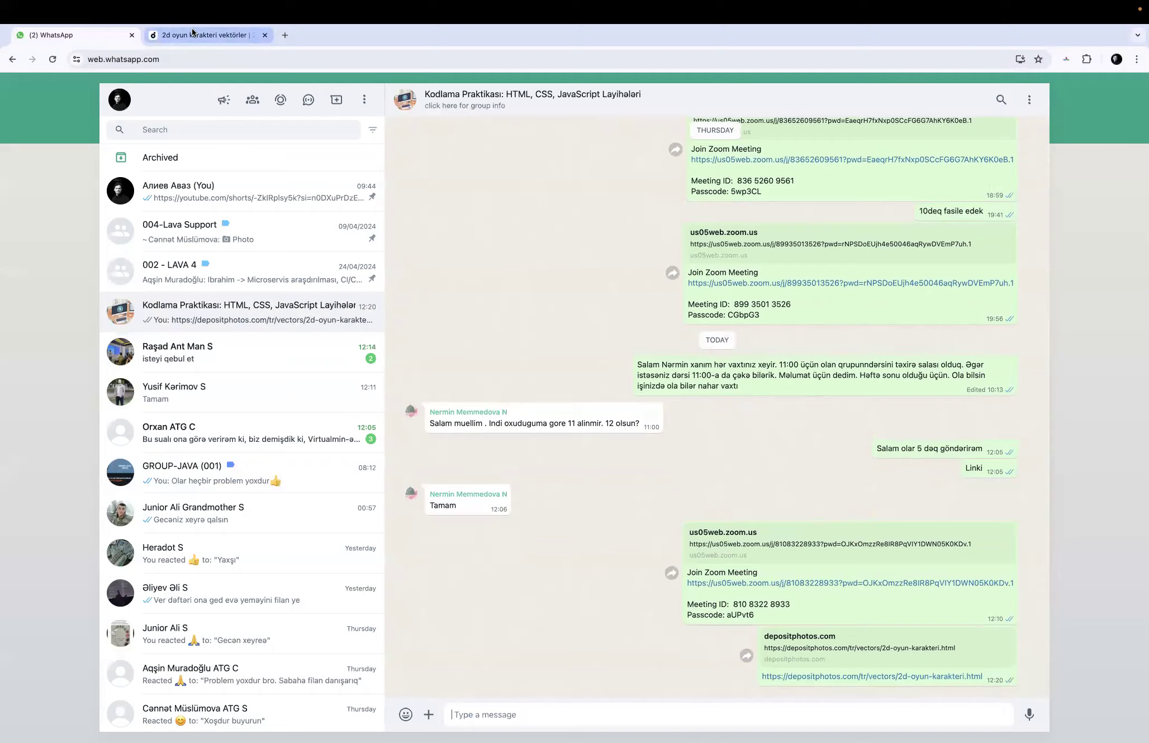
Switch back to Depositphotos, copy the enlarged preview image of the running ninja game sprite, and open a new browser tab
{"action": "left_click", "coordinate": [192, 31]}
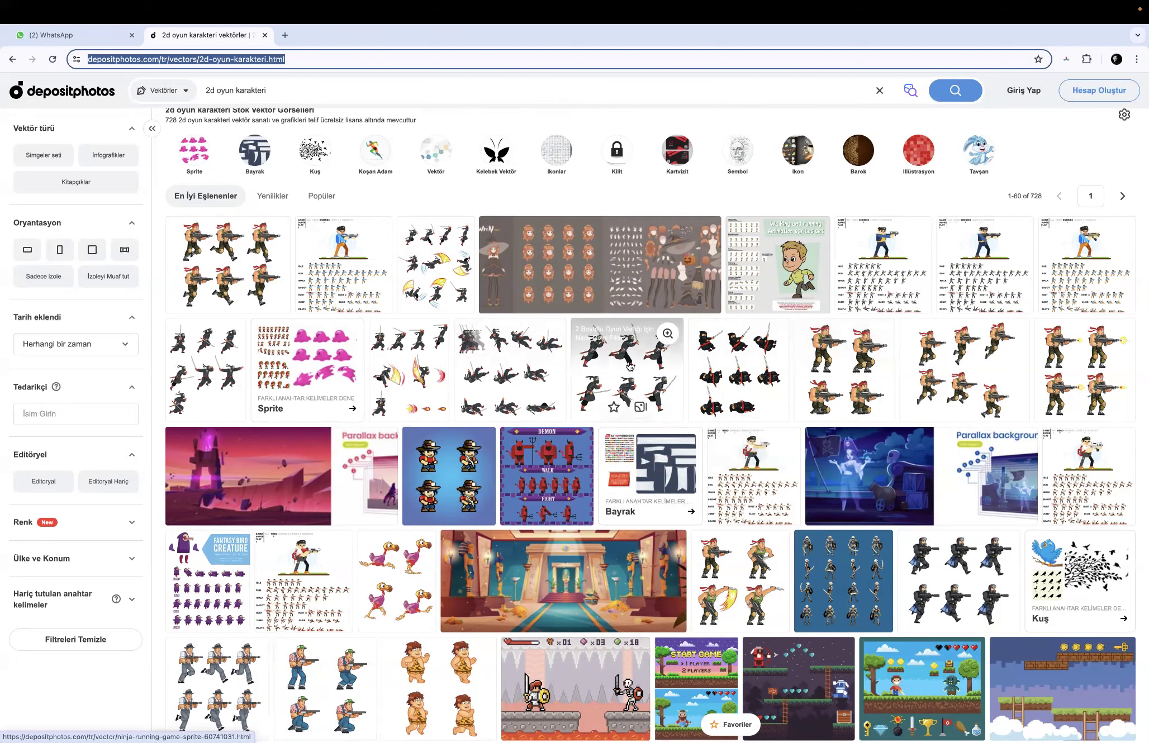
{"action": "scroll", "coordinate": [637, 380], "scroll_direction": "down", "scroll_amount": 2}
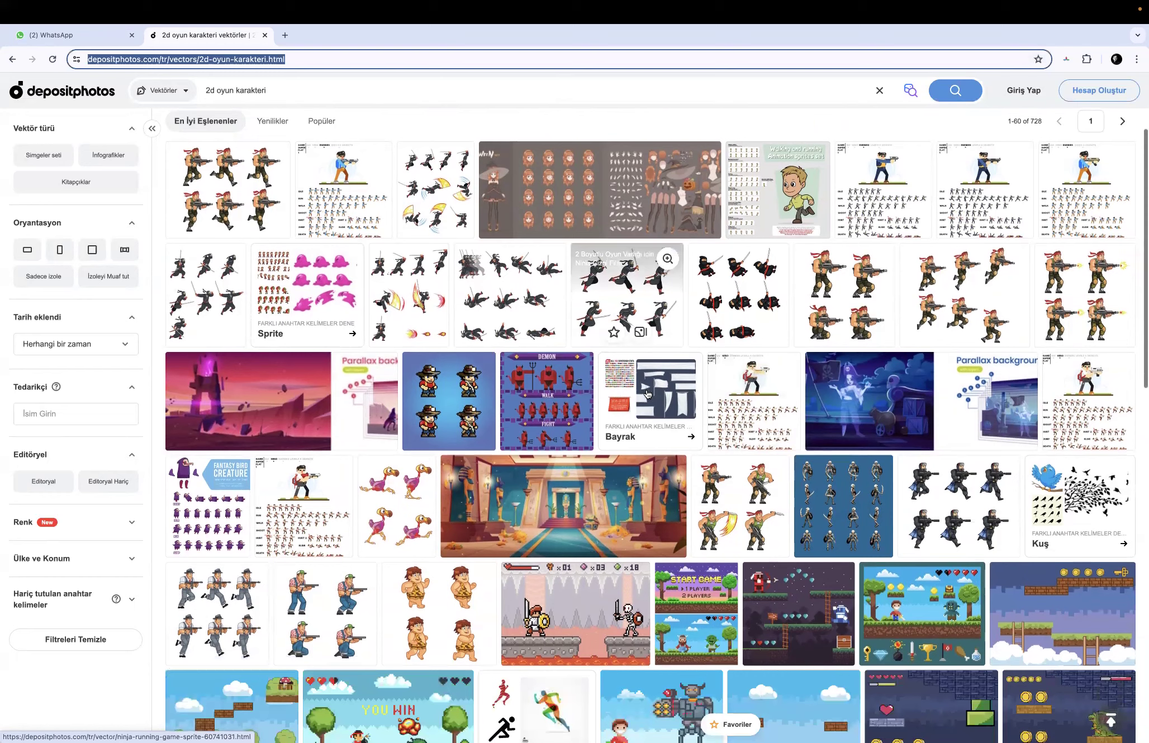
{"action": "scroll", "coordinate": [647, 393], "scroll_direction": "down", "scroll_amount": 1}
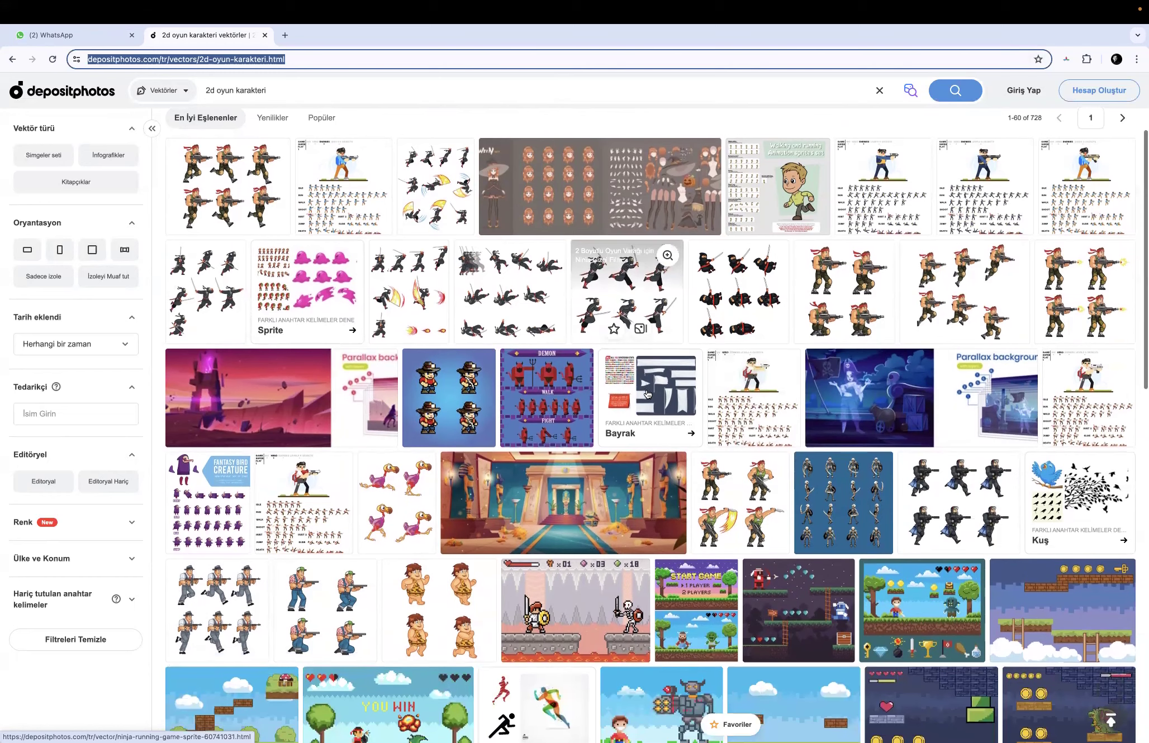
{"action": "left_click", "coordinate": [639, 283]}
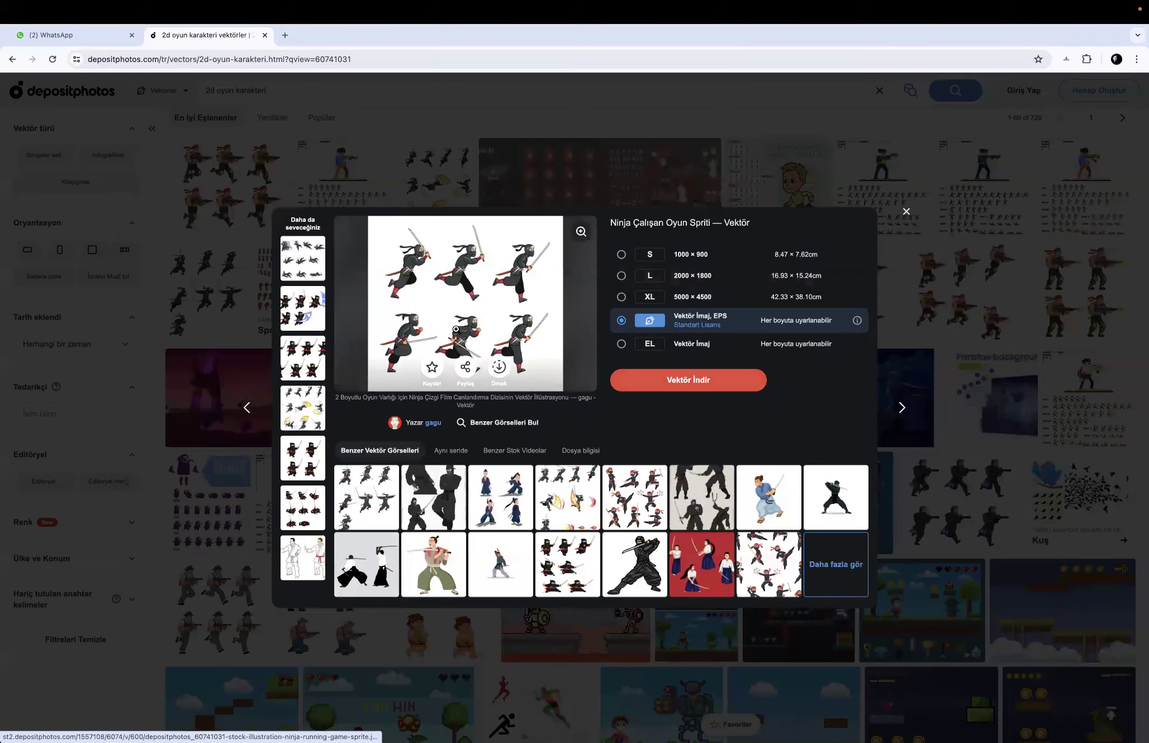
{"action": "left_click", "coordinate": [296, 369]}
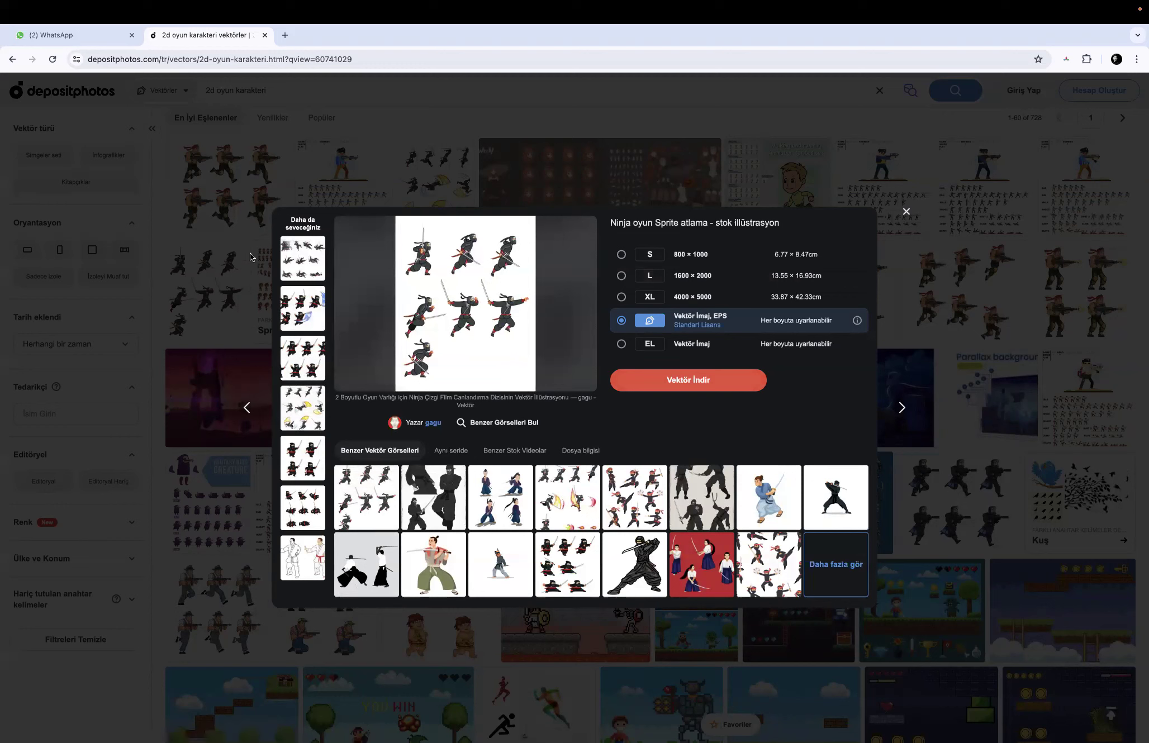
{"action": "left_click", "coordinate": [12, 59]}
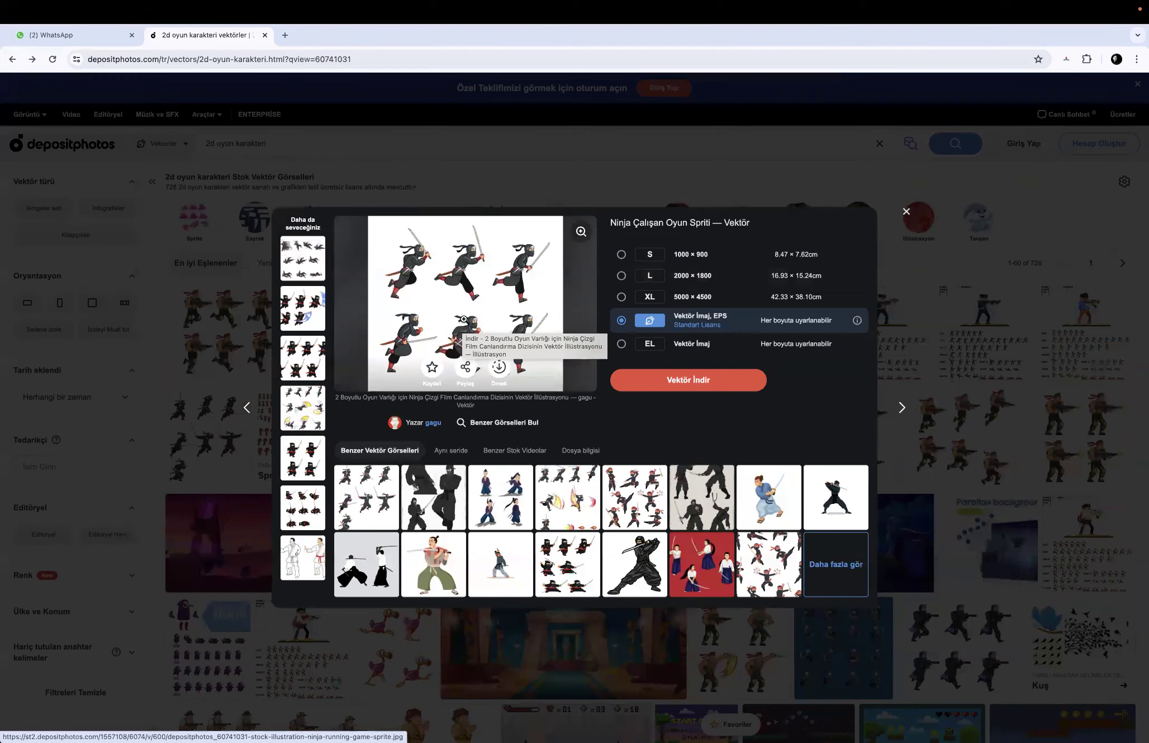
{"action": "left_click", "coordinate": [471, 296]}
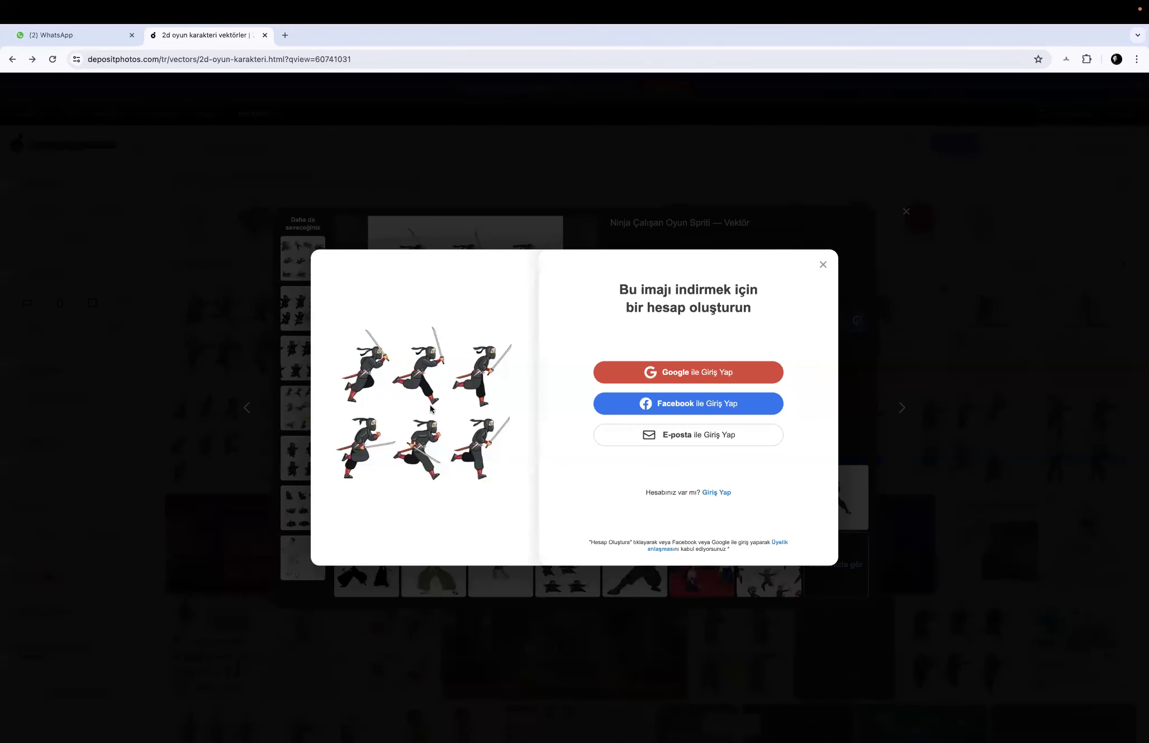
{"action": "right_click", "coordinate": [446, 416]}
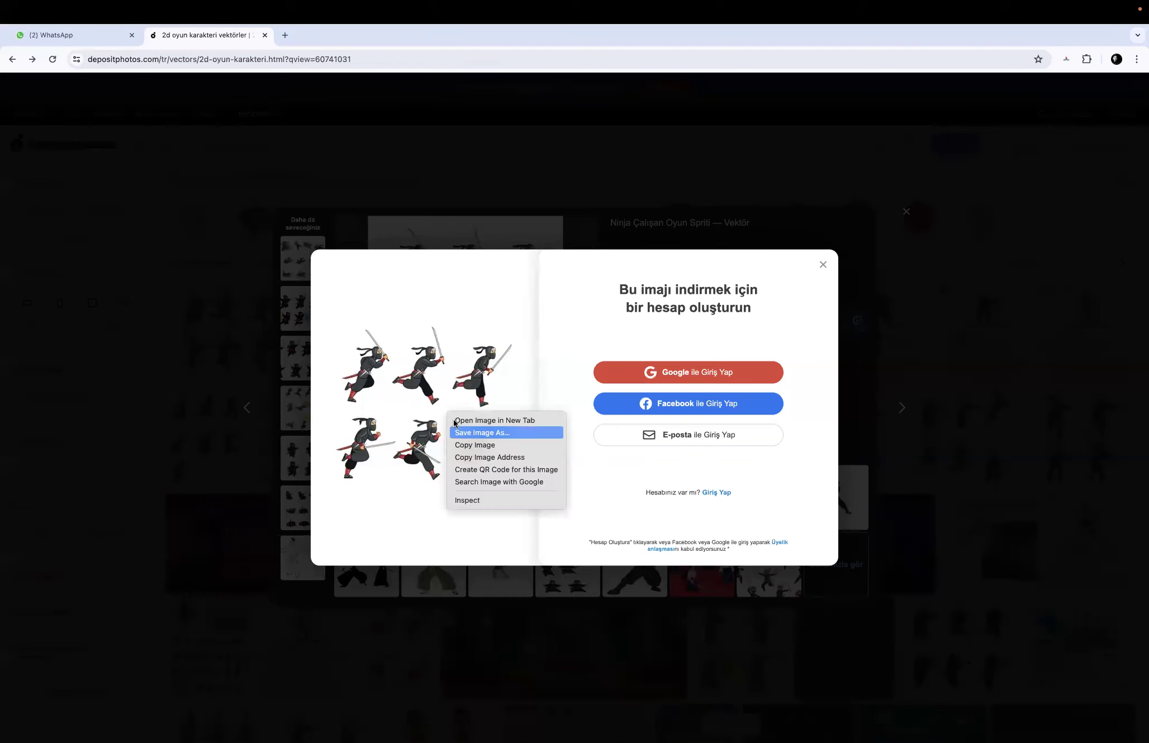
{"action": "left_click", "coordinate": [487, 447]}
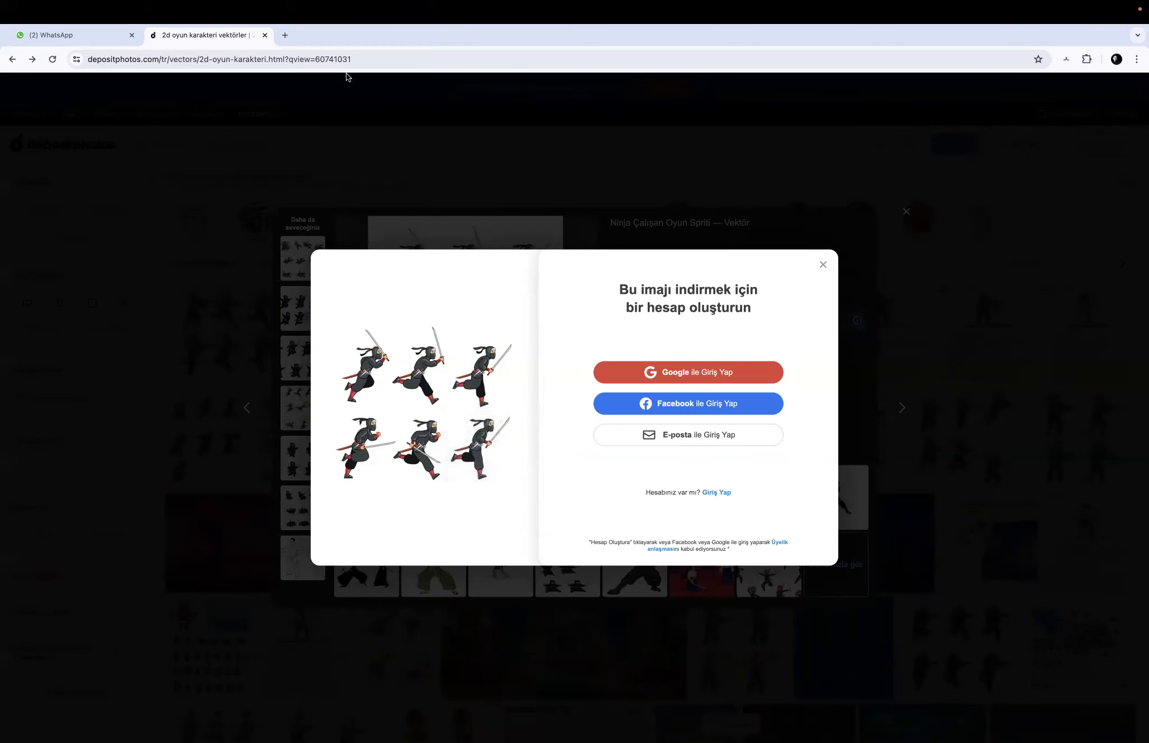
{"action": "left_click", "coordinate": [286, 38]}
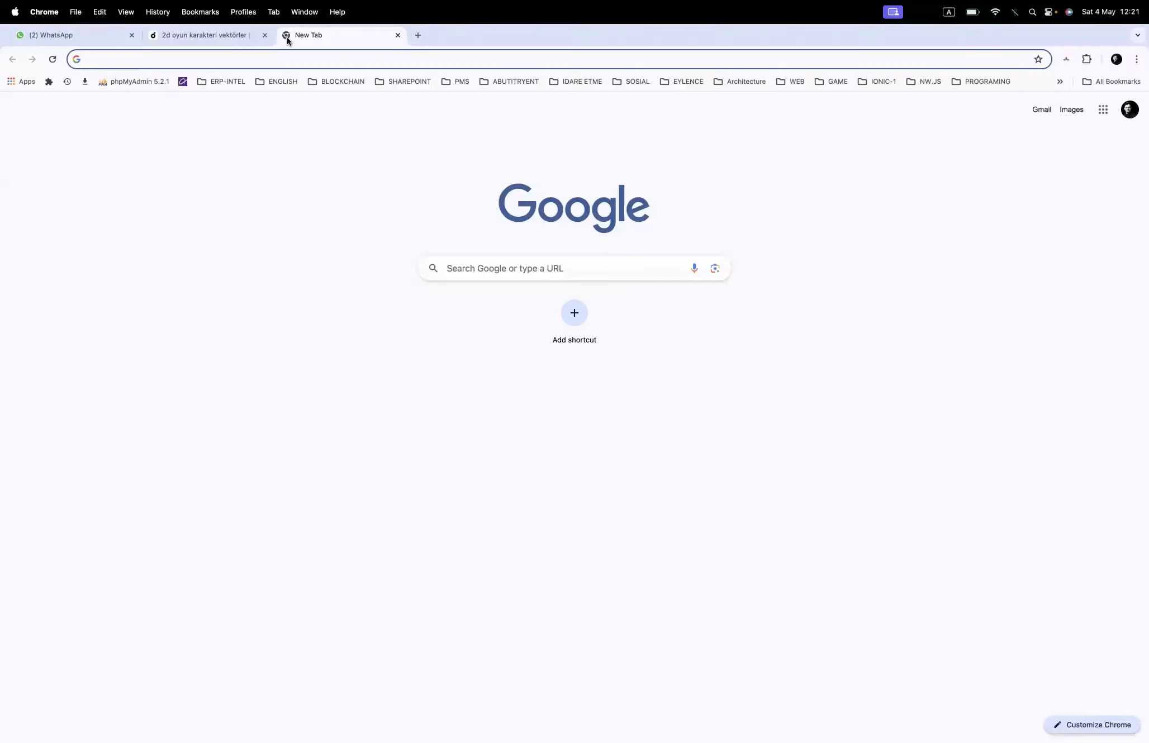
{"action": "left_click", "coordinate": [294, 57]}
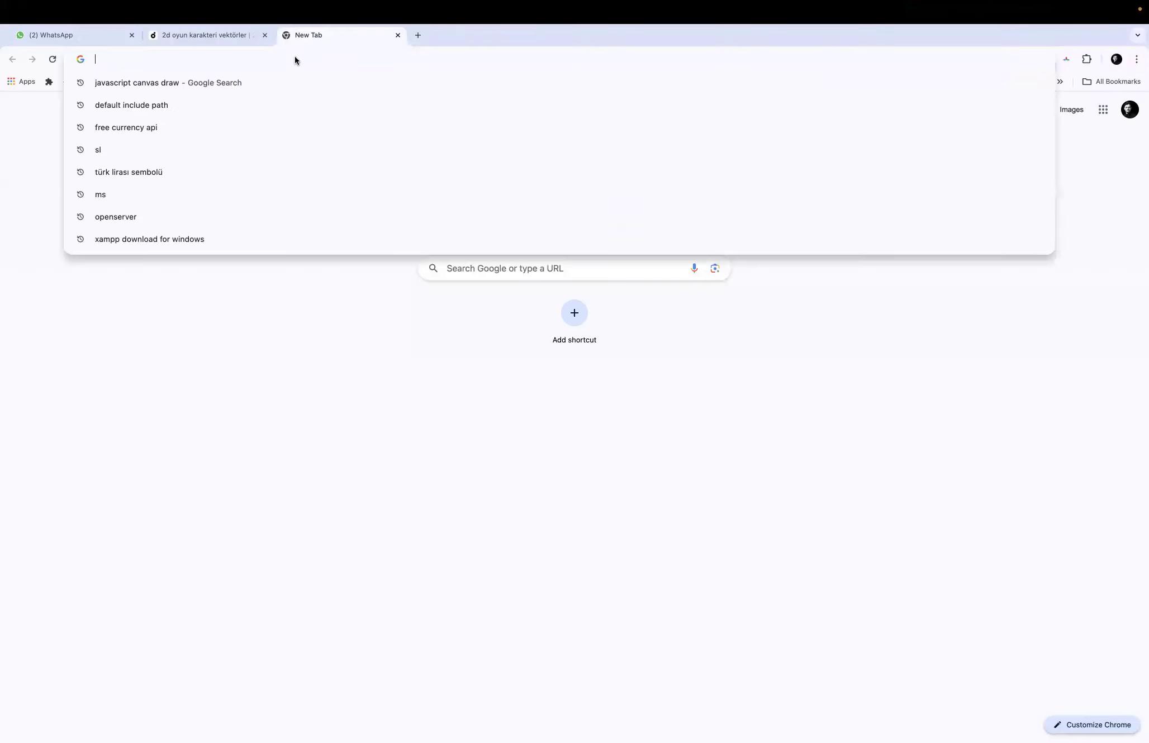
{"action": "left_click", "coordinate": [234, 34]}
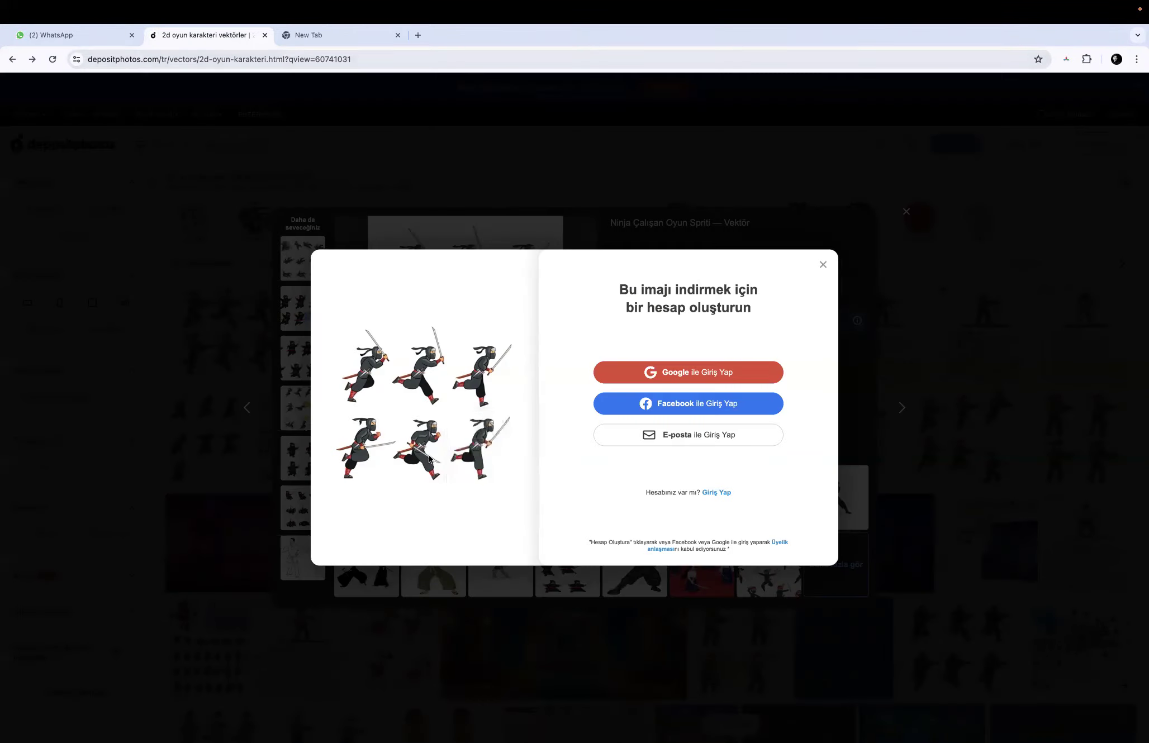
{"action": "left_click", "coordinate": [347, 38]}
{"action": "type", "text": "bgr"}
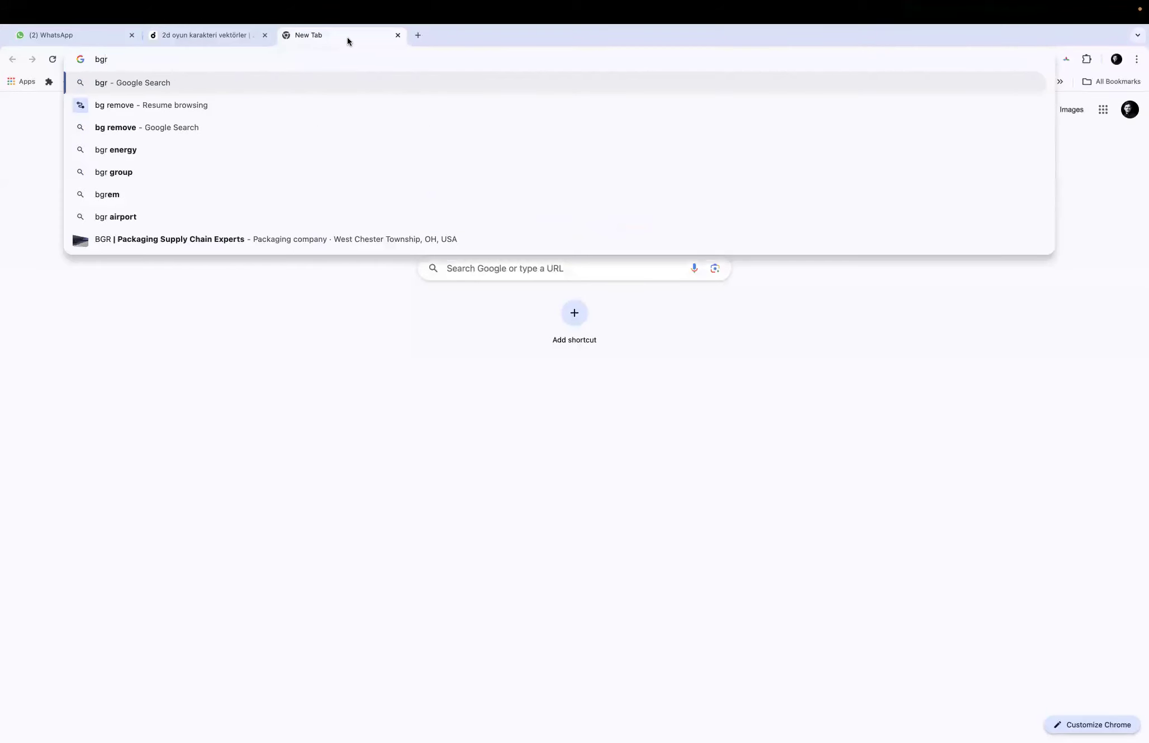
{"action": "key", "text": "Down"}
{"action": "key", "text": "Return"}
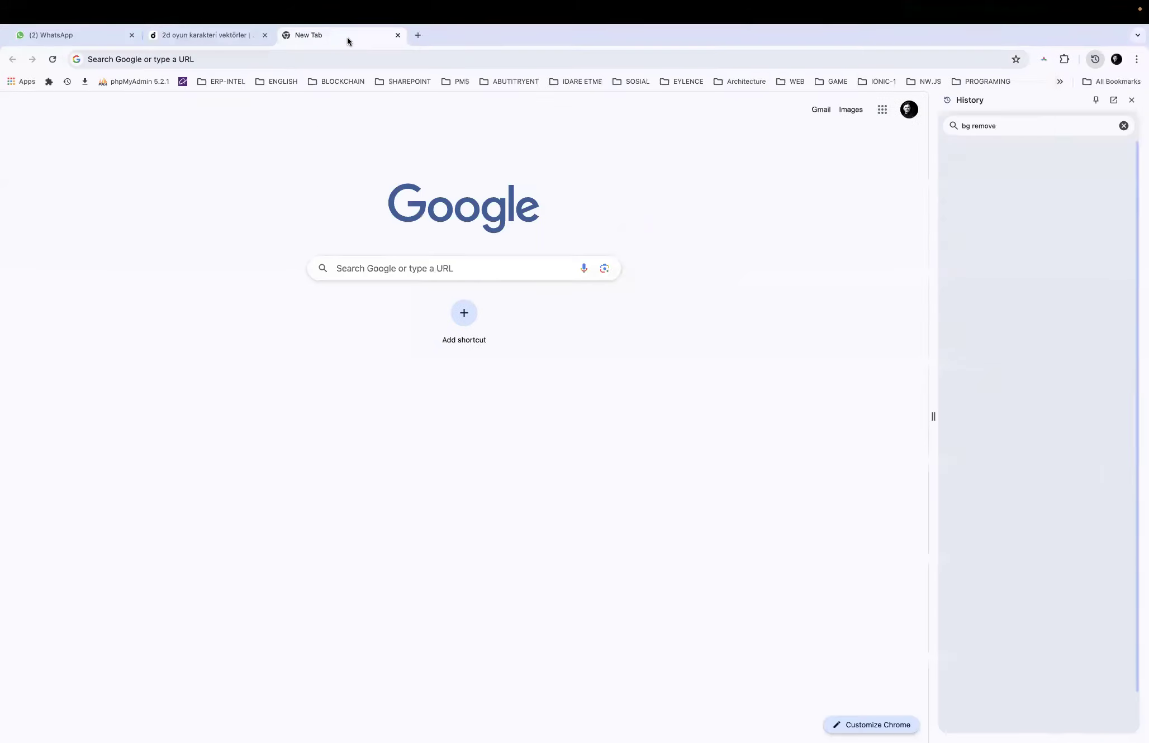
{"action": "left_click", "coordinate": [1122, 125]}
{"action": "left_click", "coordinate": [1129, 100]}
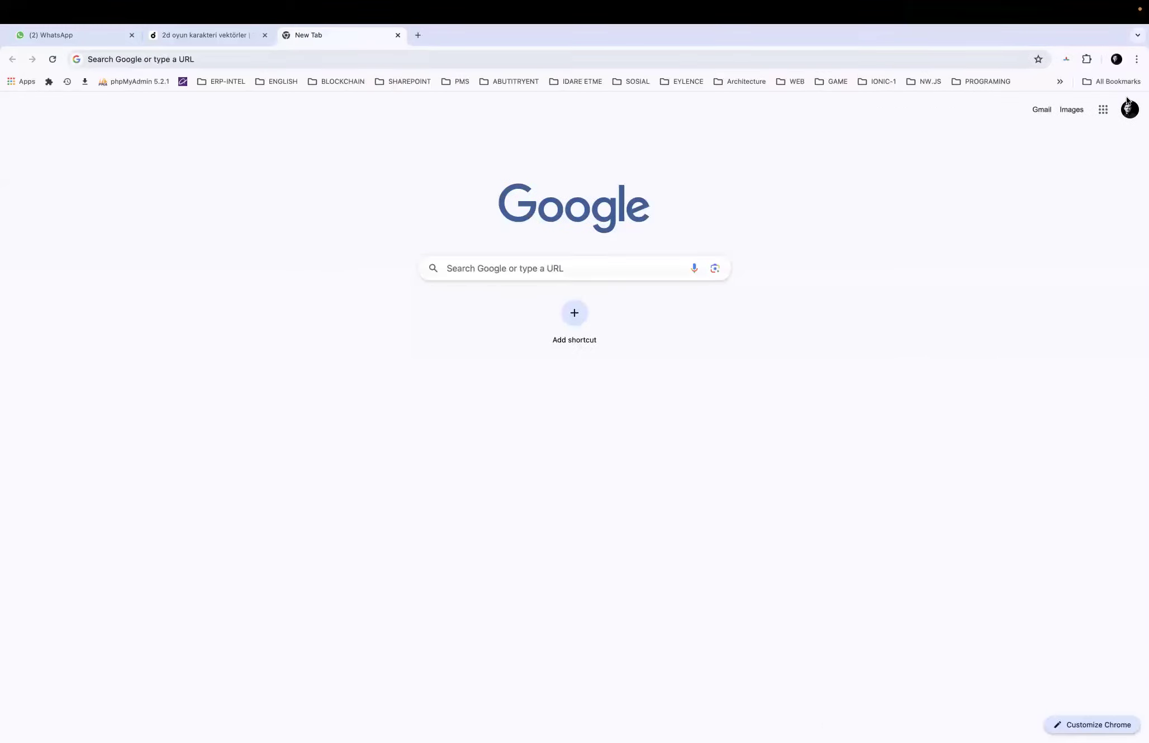
Search Google for "bg remove" and use the remove.bg site to remove the background of the copied ninja sprite image
{"action": "left_click", "coordinate": [466, 261]}
{"action": "type", "text": "bg re"}
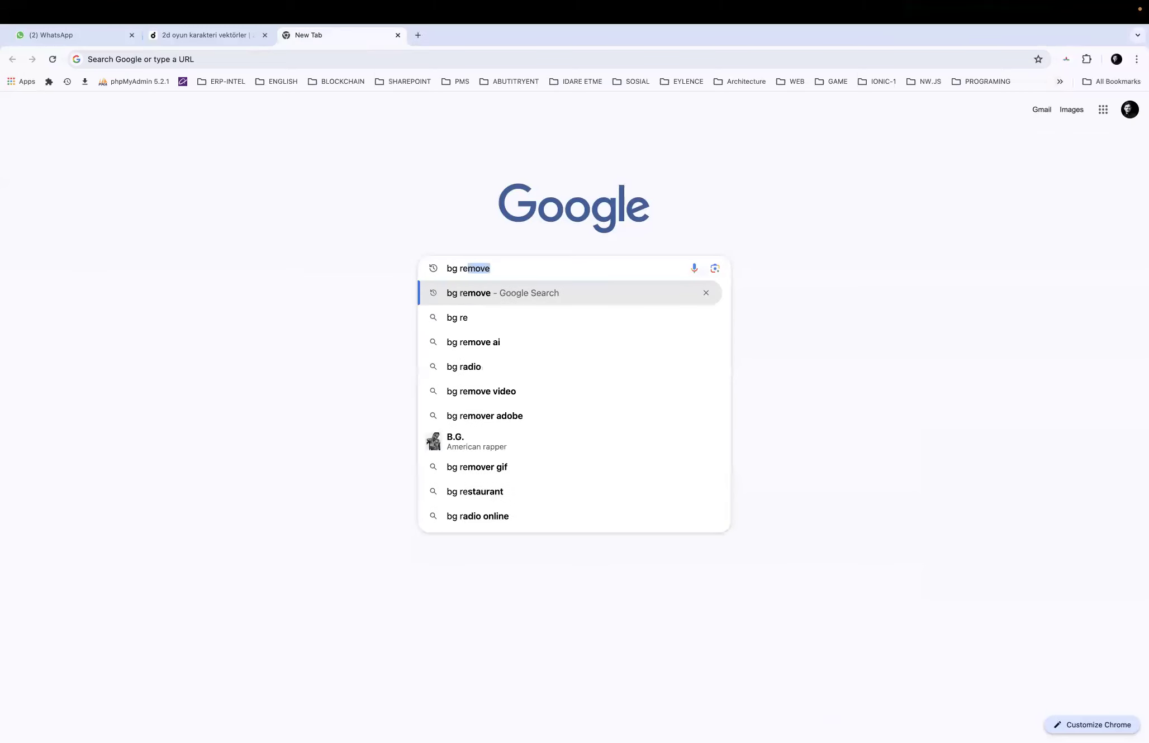
{"action": "key", "text": "Return"}
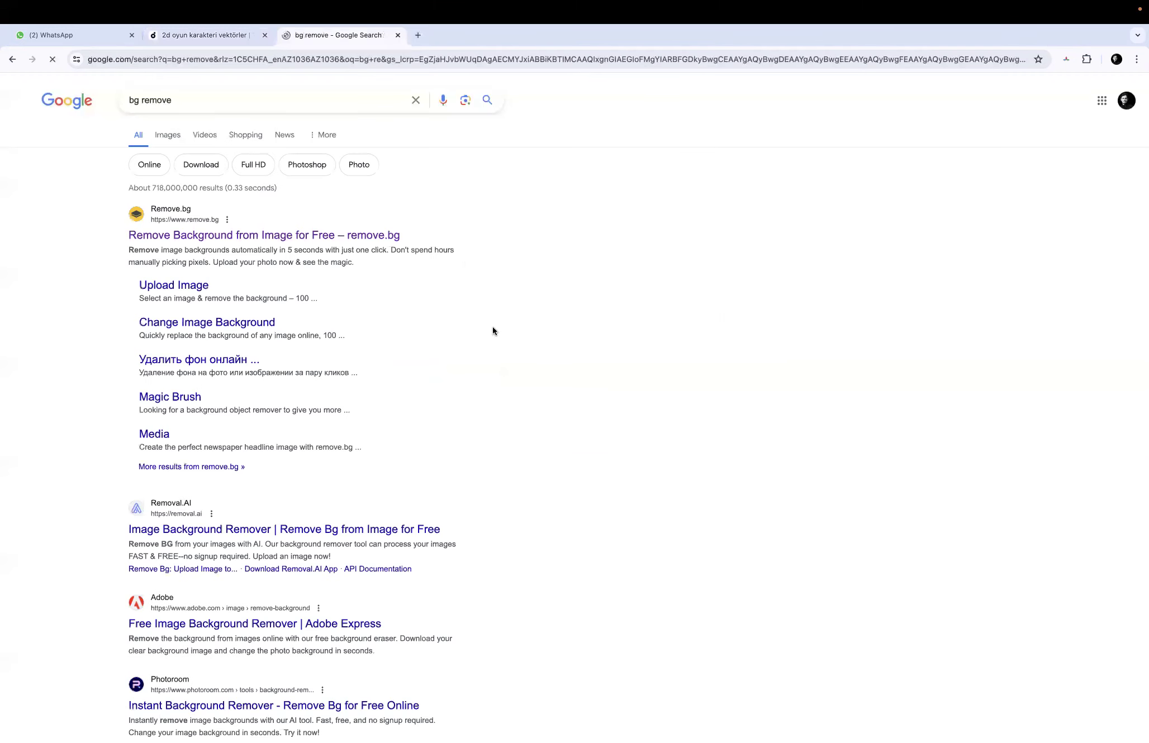
{"action": "left_click", "coordinate": [213, 235]}
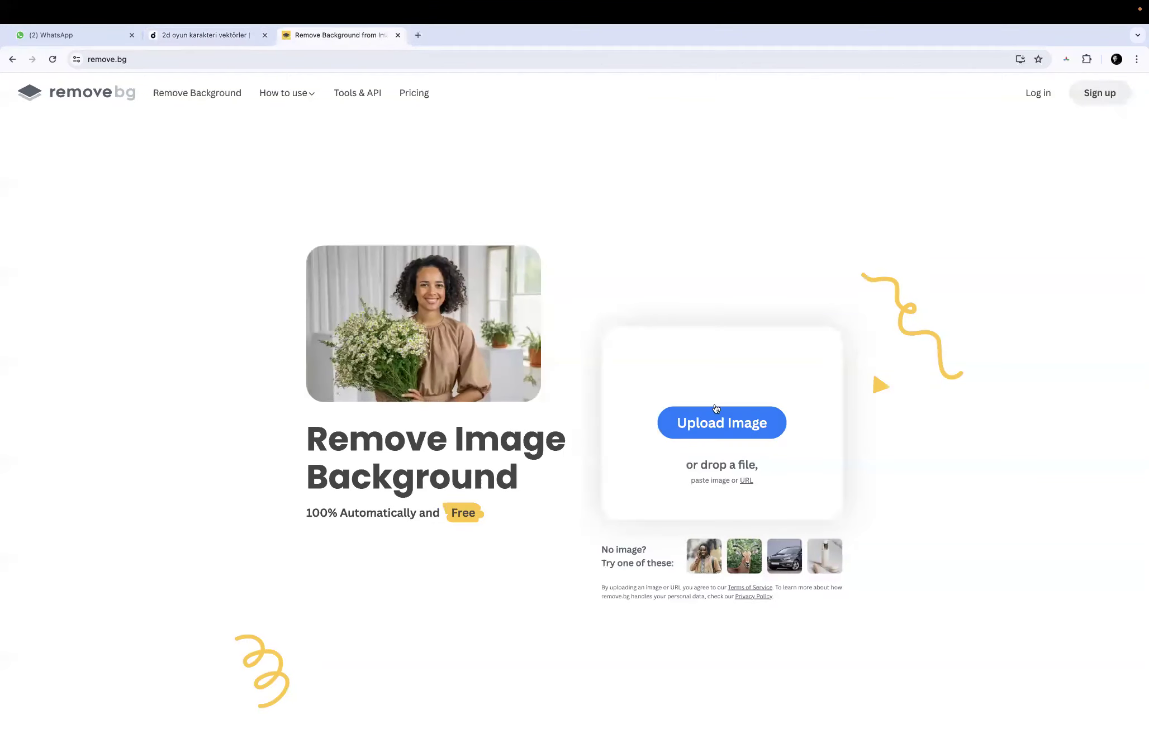
{"action": "key", "text": "ctrl+v"}
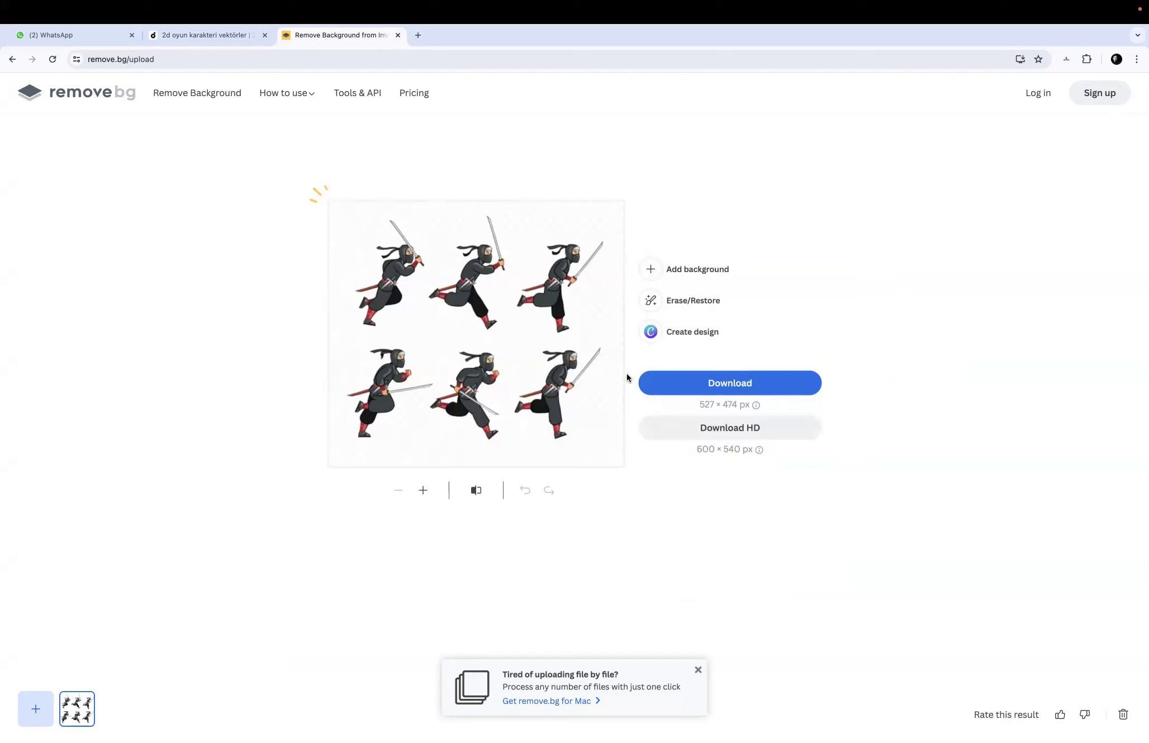
Search Google for "online paint" in a new browser tab and open the JS Paint site from the results
{"action": "left_click", "coordinate": [416, 35]}
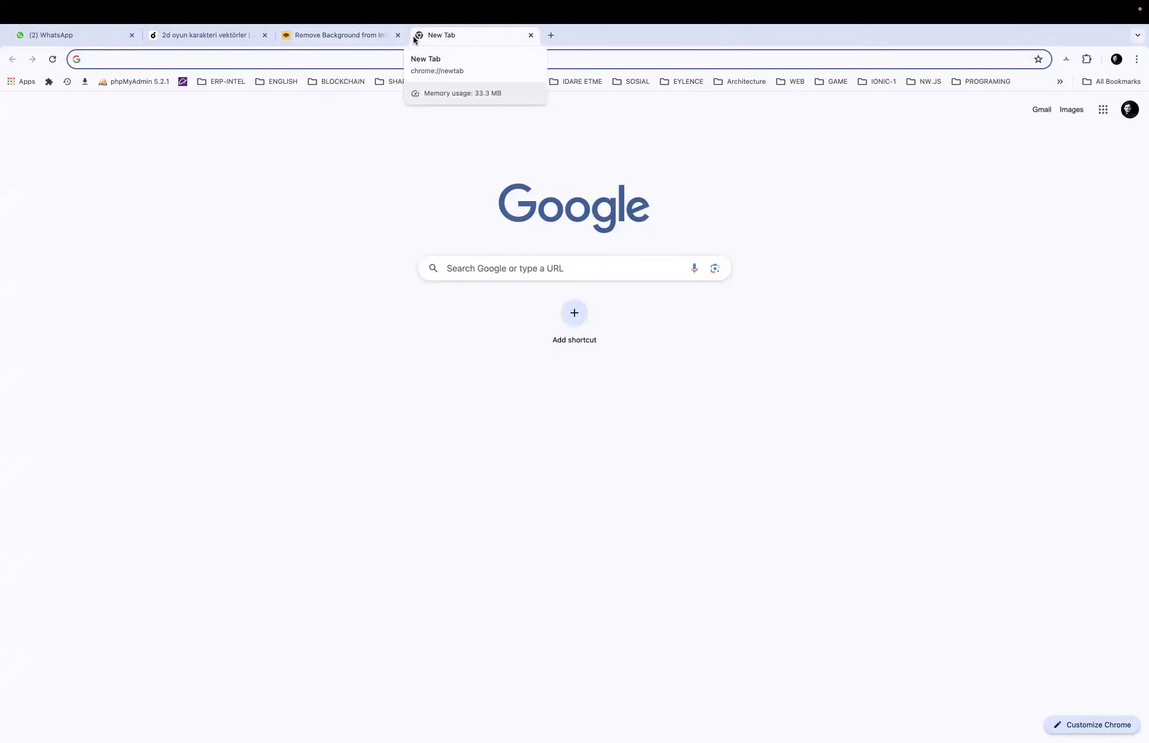
{"action": "type", "text": "onlin"}
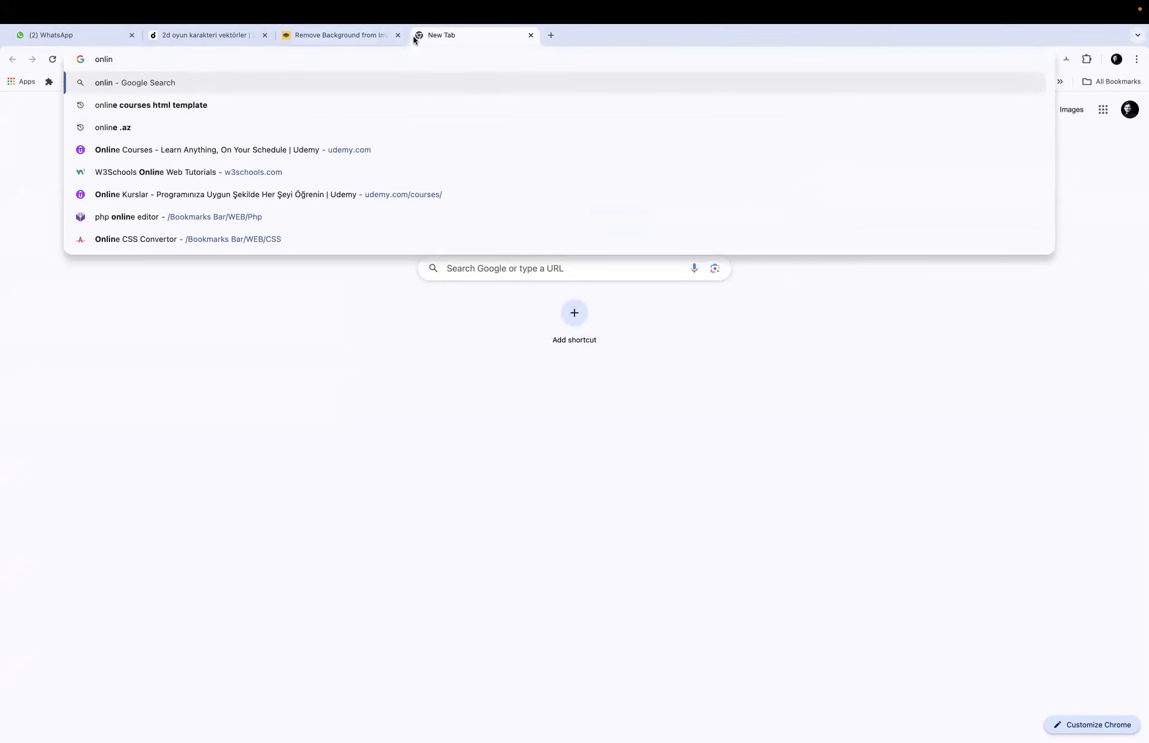
{"action": "type", "text": "e pain"}
{"action": "key", "text": "Return"}
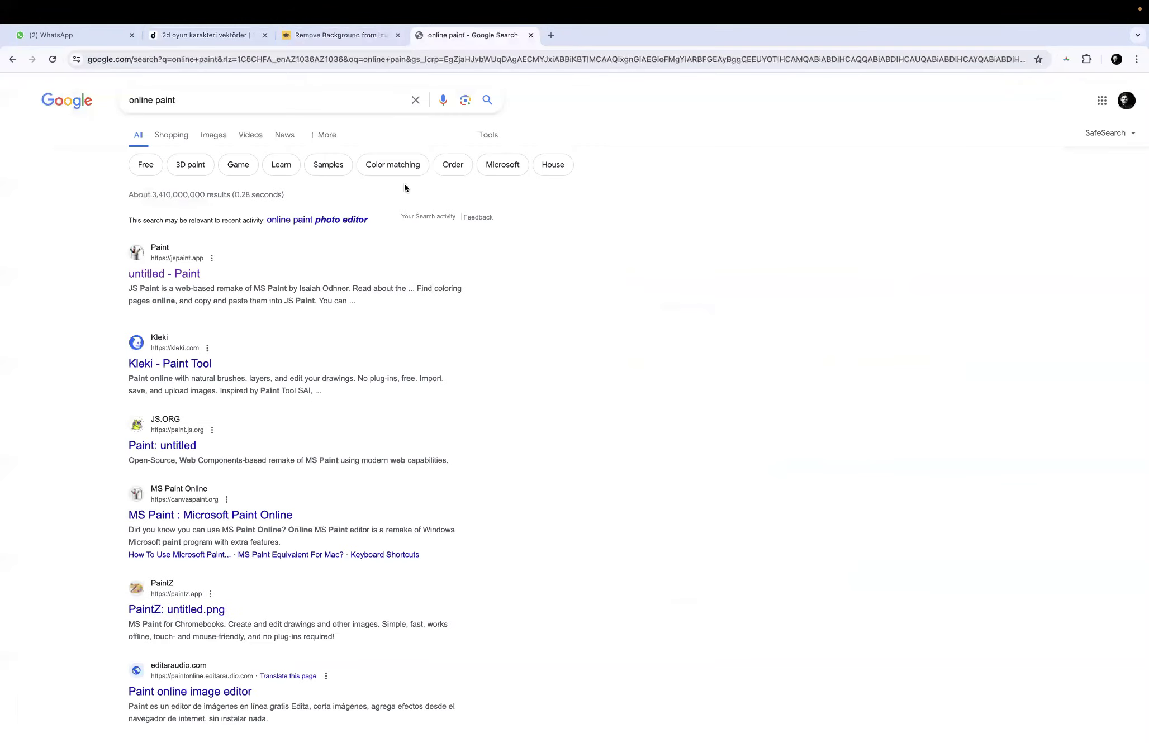
{"action": "left_click", "coordinate": [337, 42]}
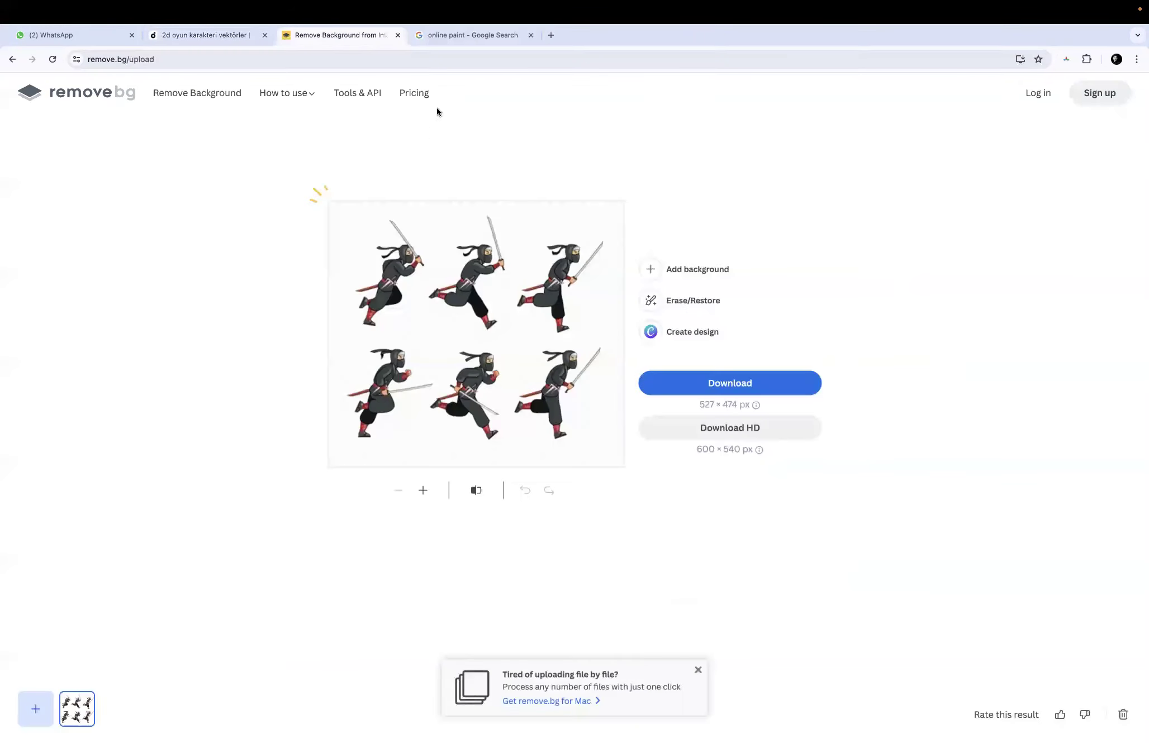
{"action": "left_click", "coordinate": [471, 33]}
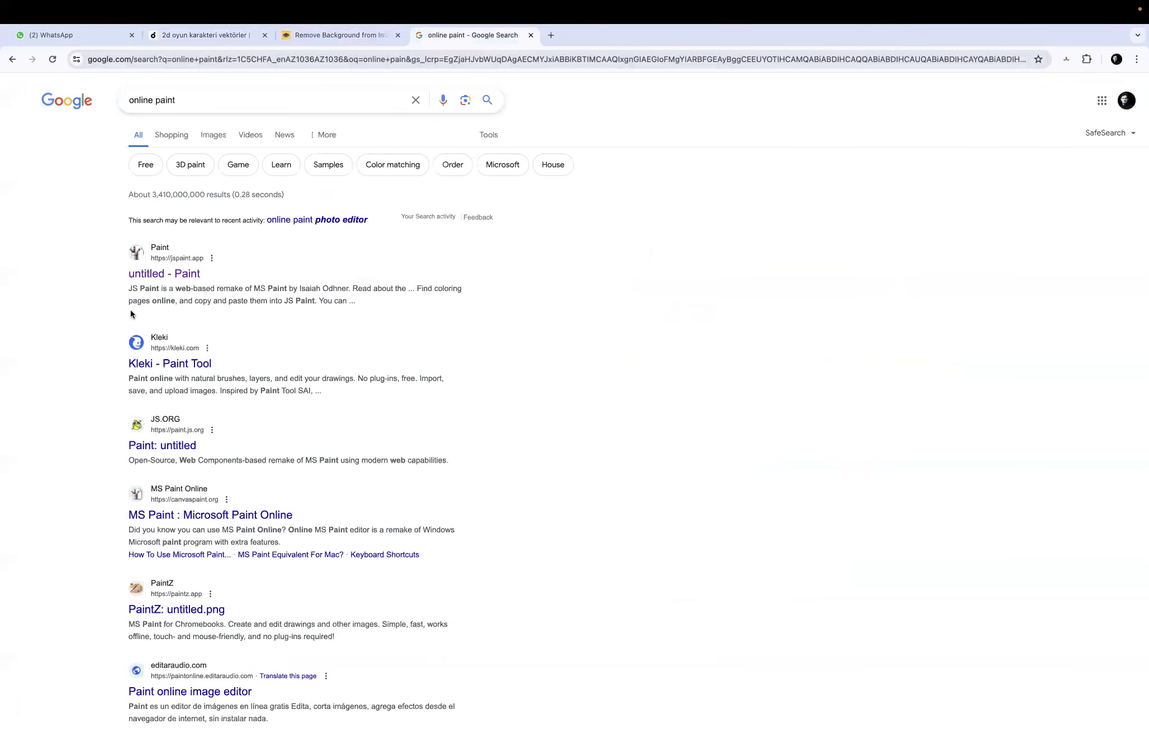
{"action": "left_click", "coordinate": [170, 277]}
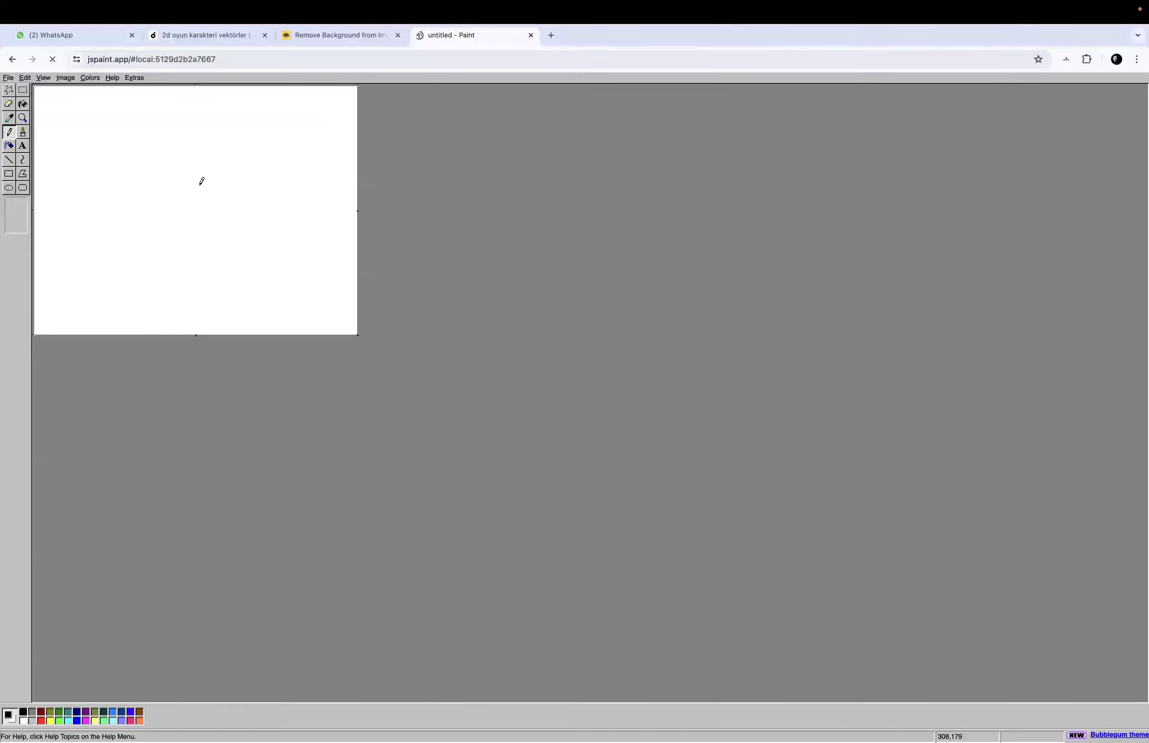
Paste the copied ninja sprite sheet into the canvas, enlarging the bitmap to fit, and save it as a PNG named ninja
{"action": "key", "text": "ctrl+v"}
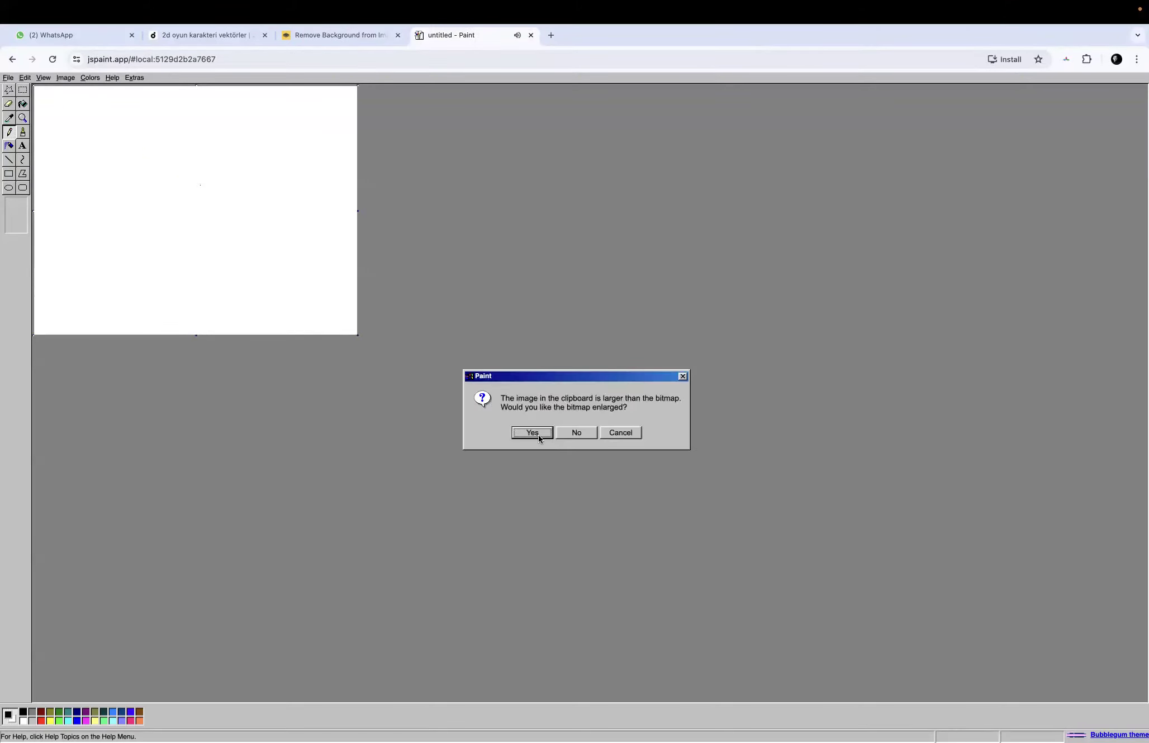
{"action": "left_click", "coordinate": [539, 434]}
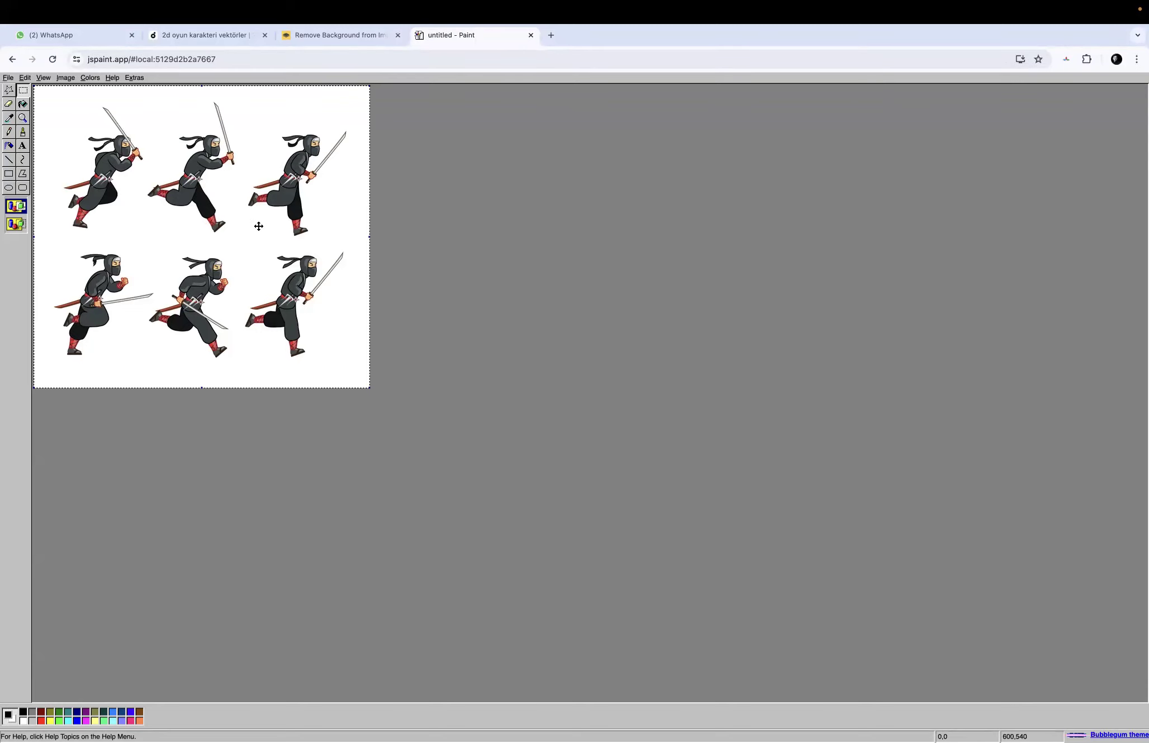
{"action": "key", "text": "ctrl+s"}
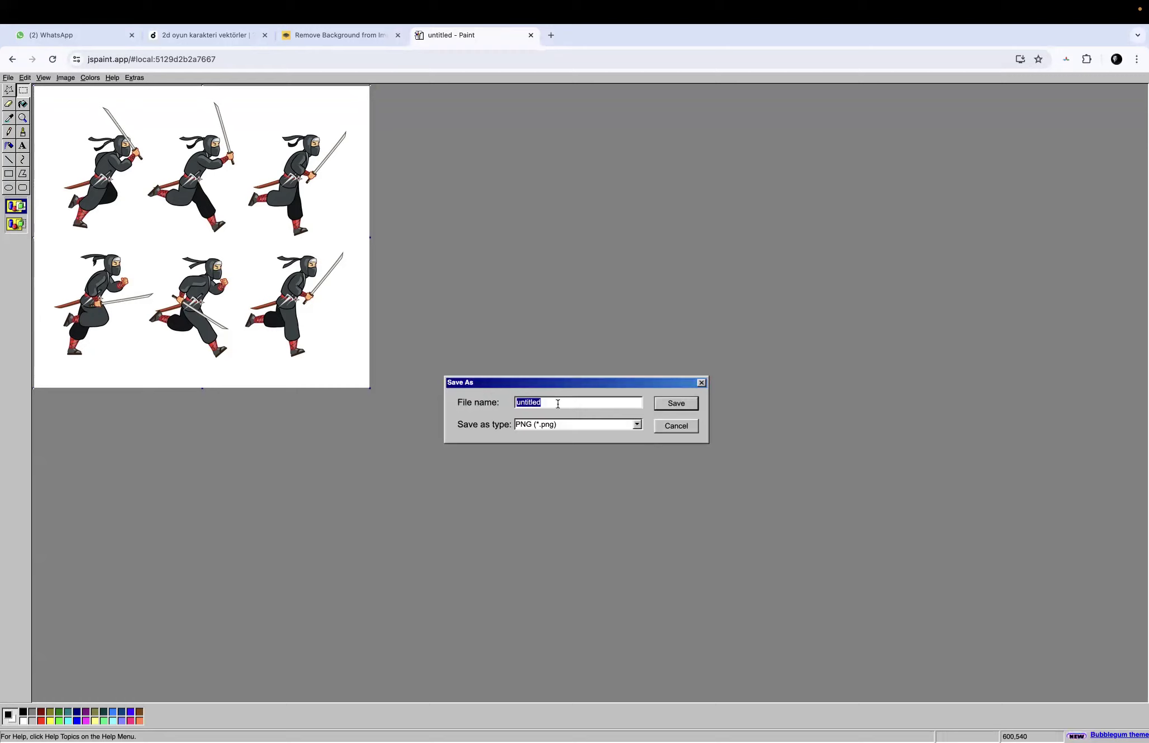
{"action": "type", "text": "ninja"}
{"action": "left_click", "coordinate": [681, 404]}
Go to the desktop, open the Downloads folder in Finder, and preview the saved ninja.png
{"action": "key", "text": "F4"}
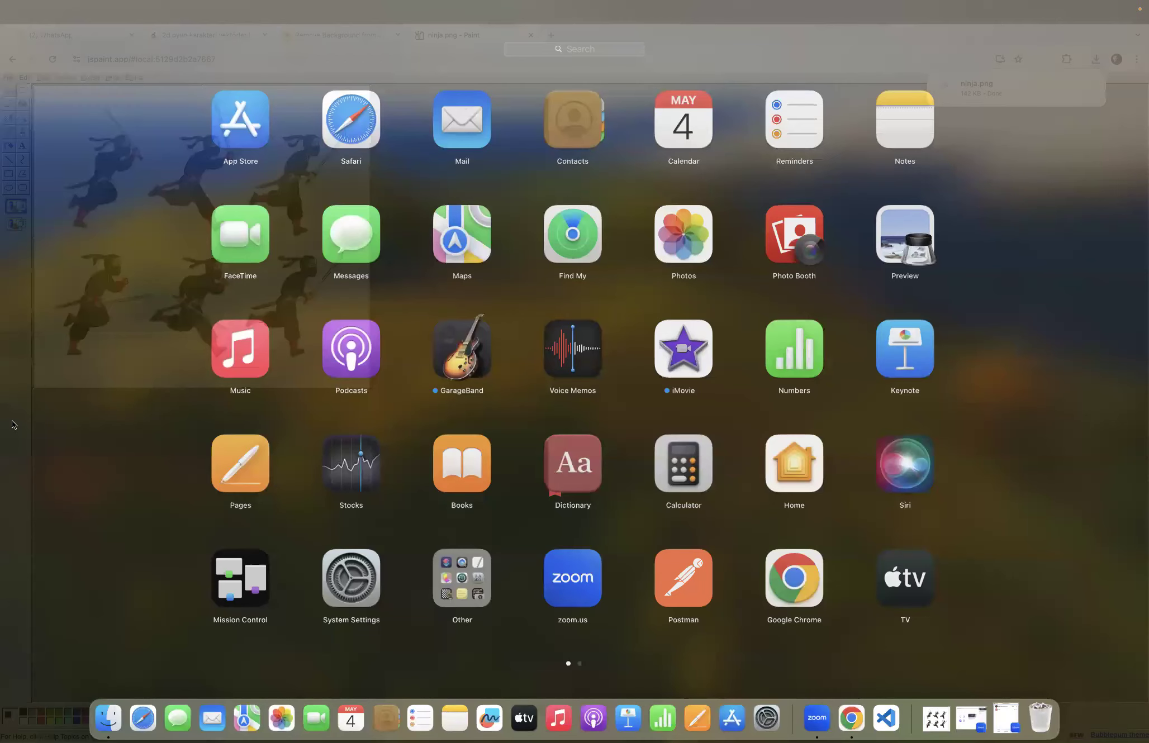
{"action": "key", "text": "Escape"}
{"action": "key", "text": "F11"}
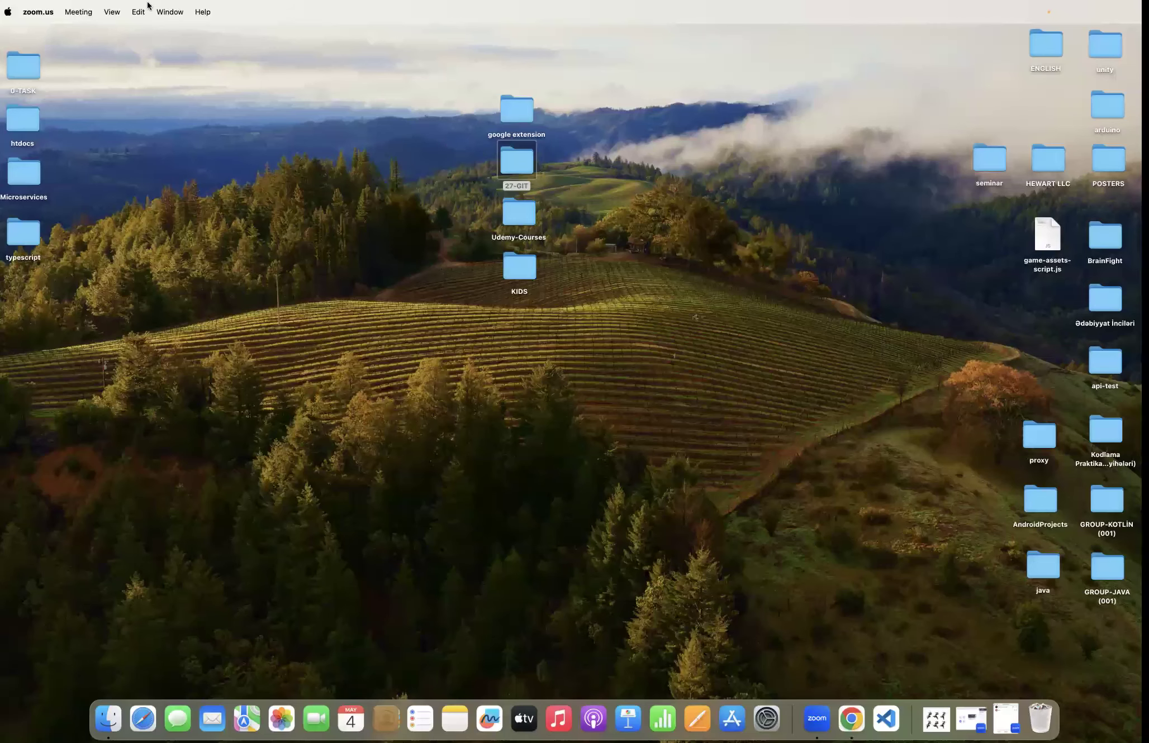
{"action": "left_click", "coordinate": [28, 81]}
{"action": "double_click", "coordinate": [36, 77]}
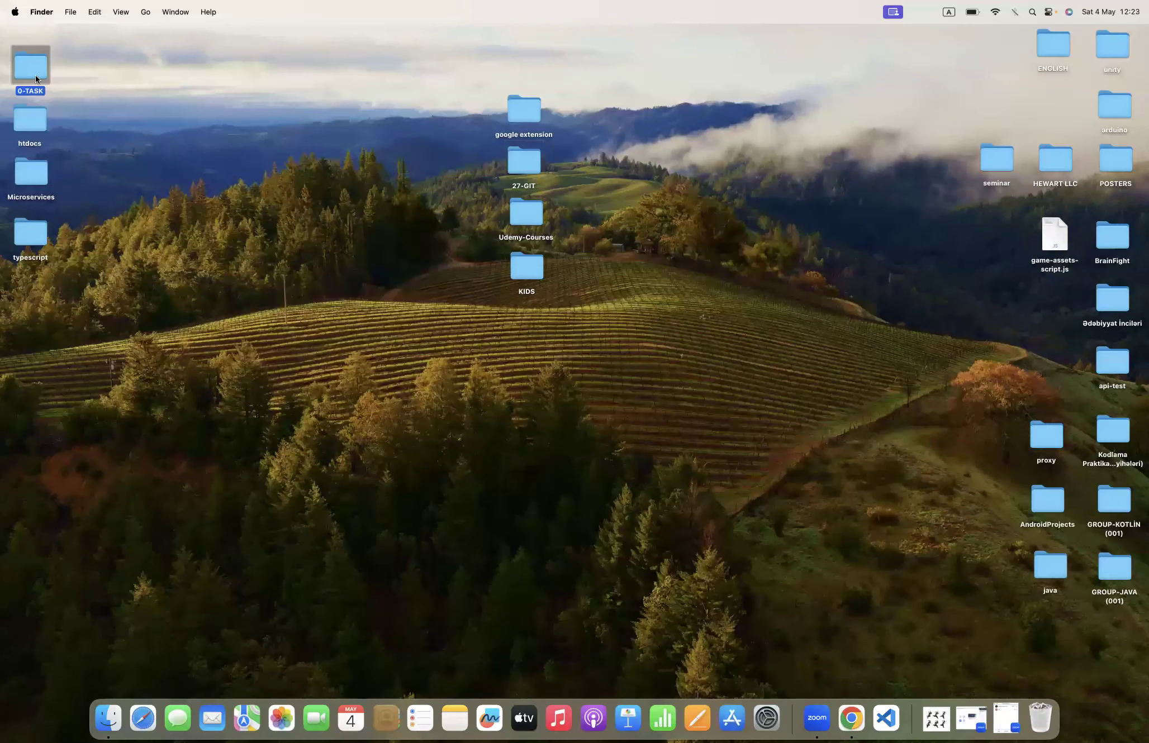
{"action": "left_click", "coordinate": [84, 246]}
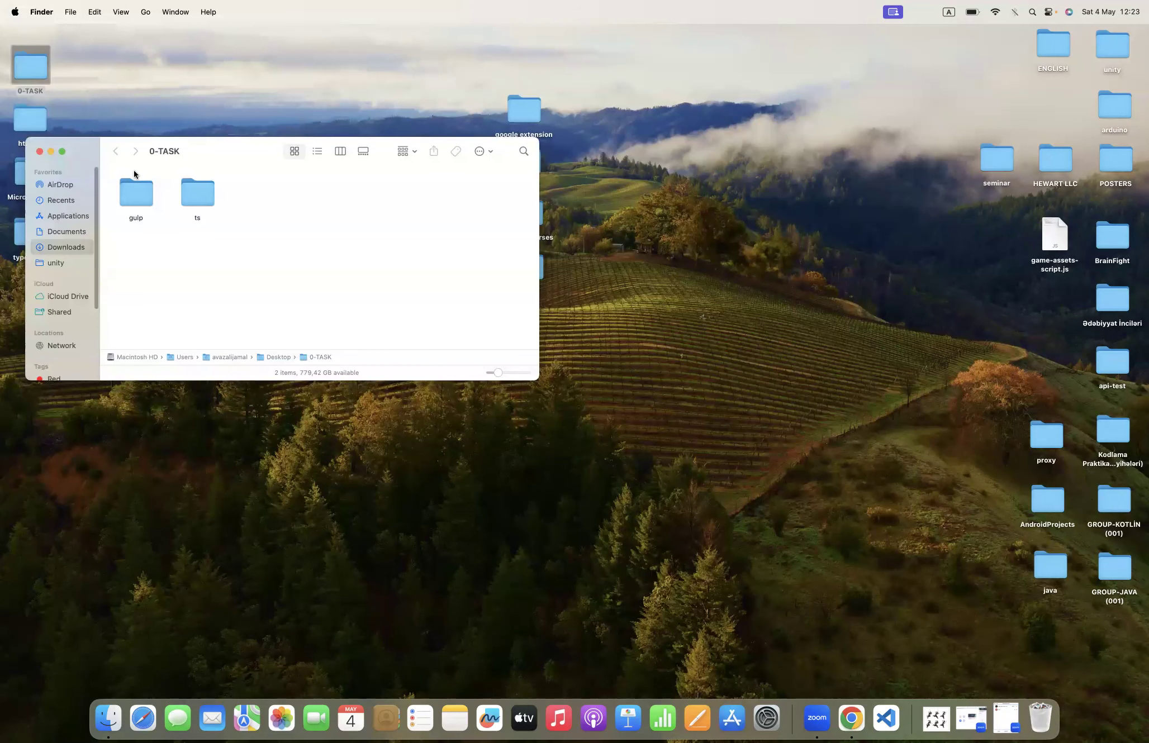
{"action": "left_click", "coordinate": [210, 176]}
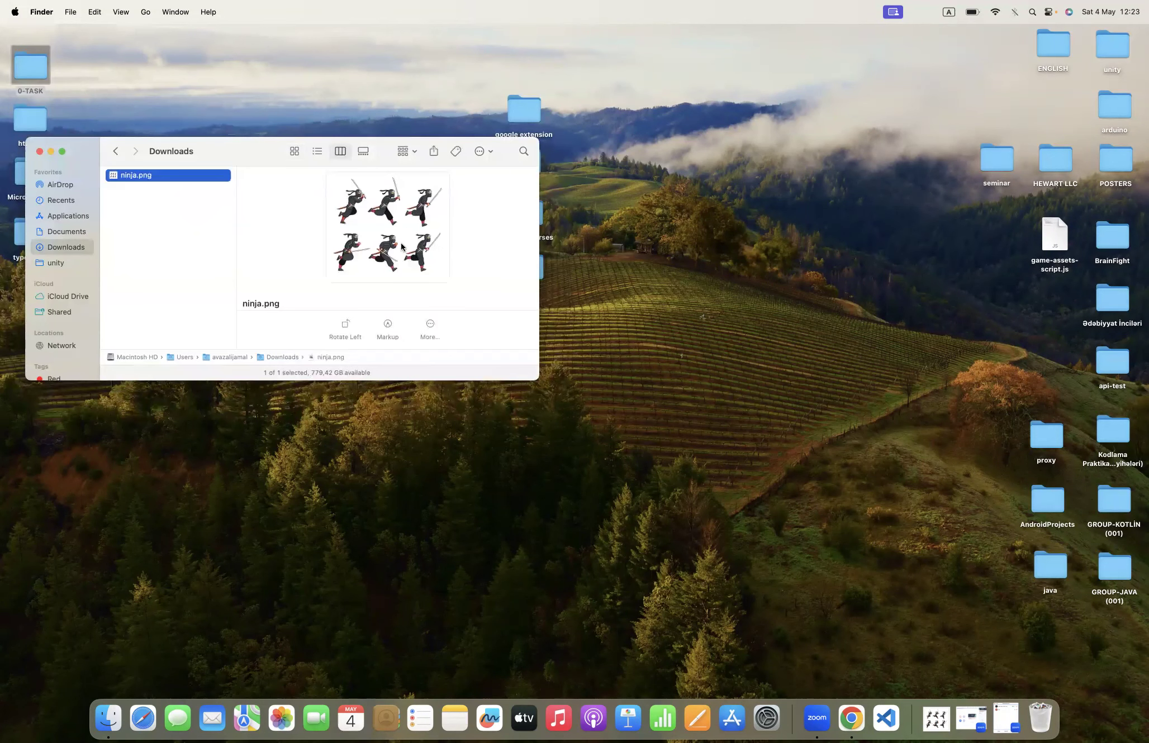
Switch back to remove.bg in Chrome, upload ninja.png from Downloads, and download the background-free result at standard resolution
{"action": "key", "text": "ctrl+Right"}
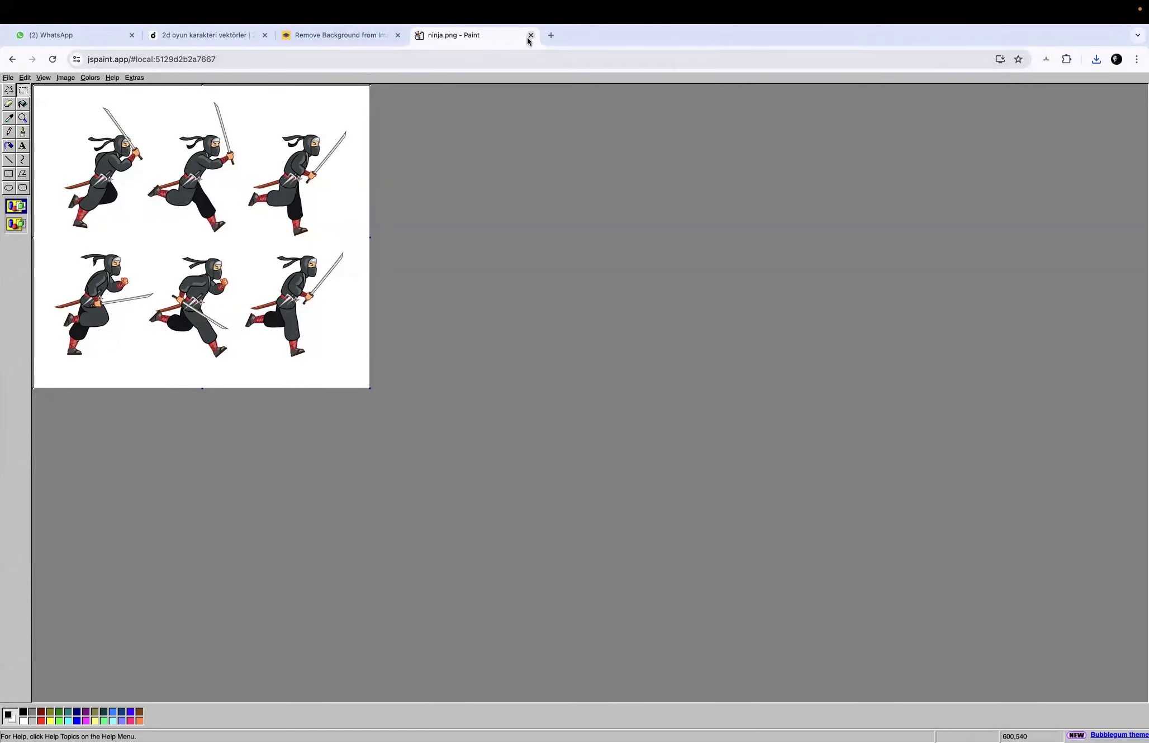
{"action": "left_click", "coordinate": [343, 34]}
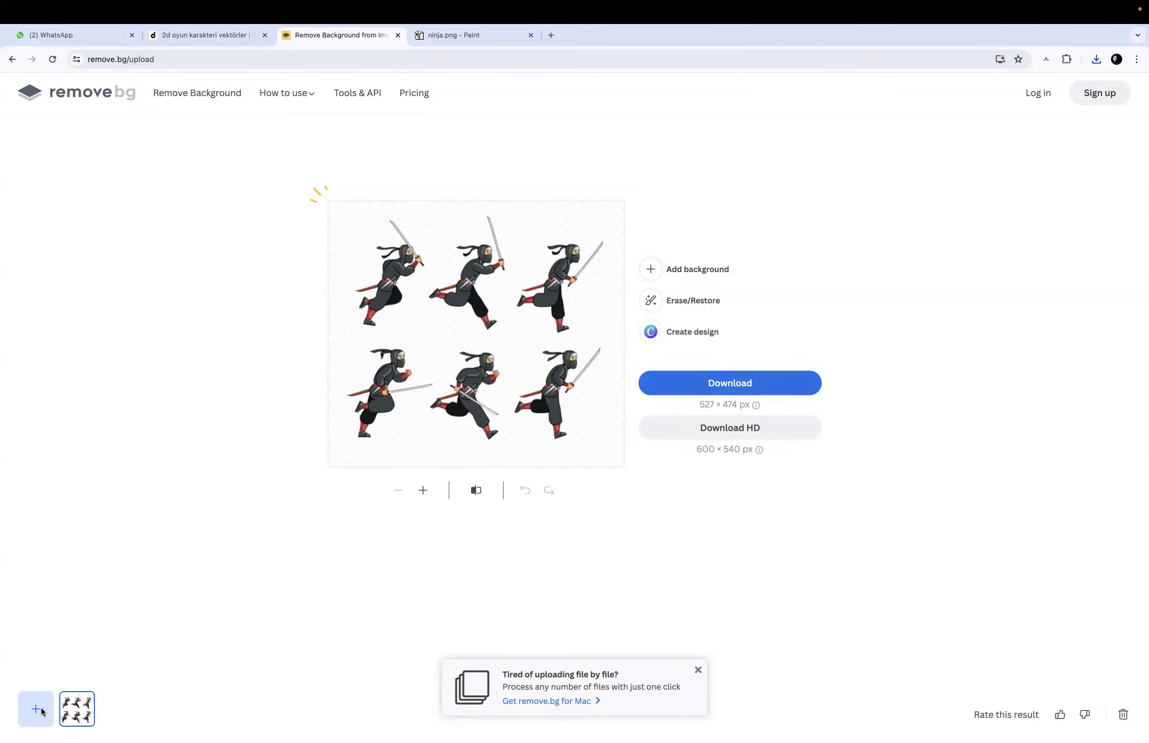
{"action": "left_click", "coordinate": [12, 62]}
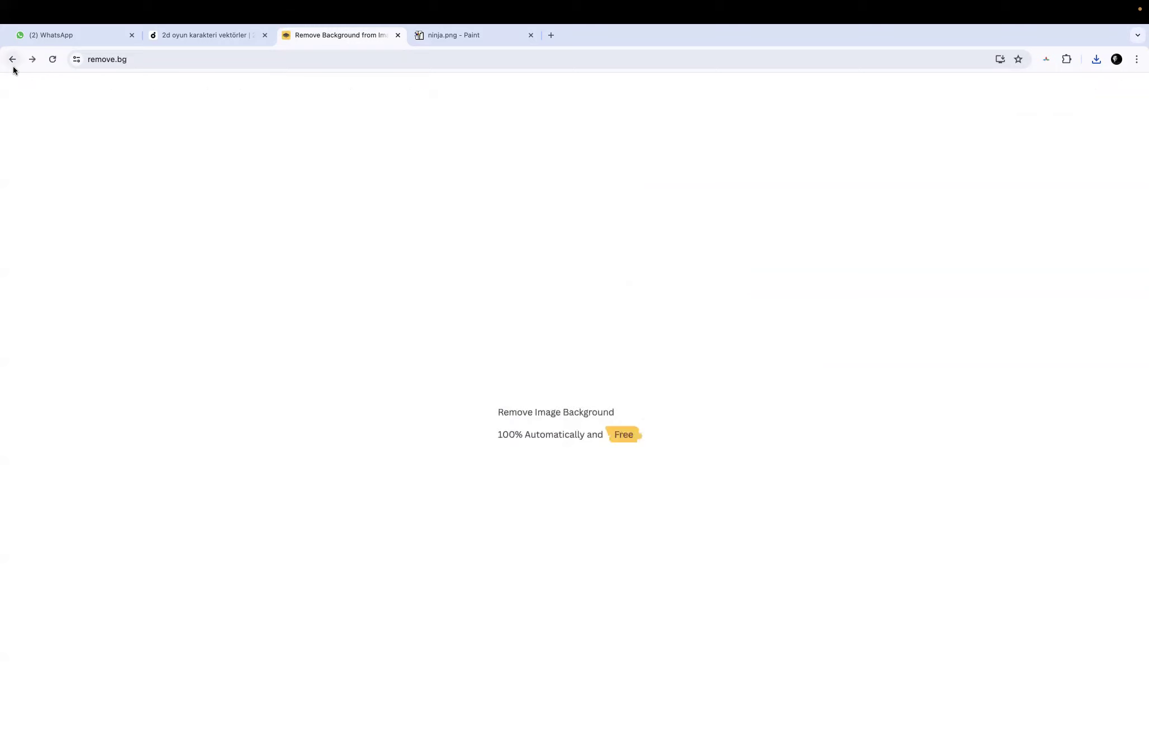
{"action": "left_click", "coordinate": [705, 433]}
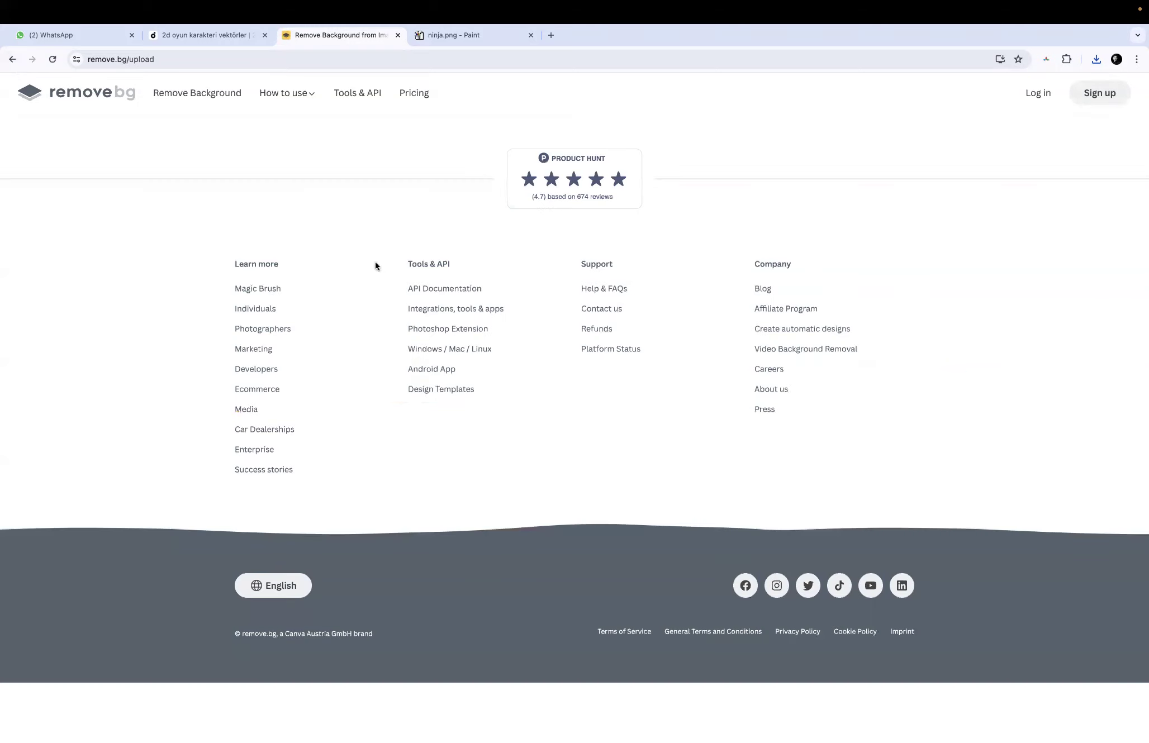
{"action": "left_click", "coordinate": [413, 331]}
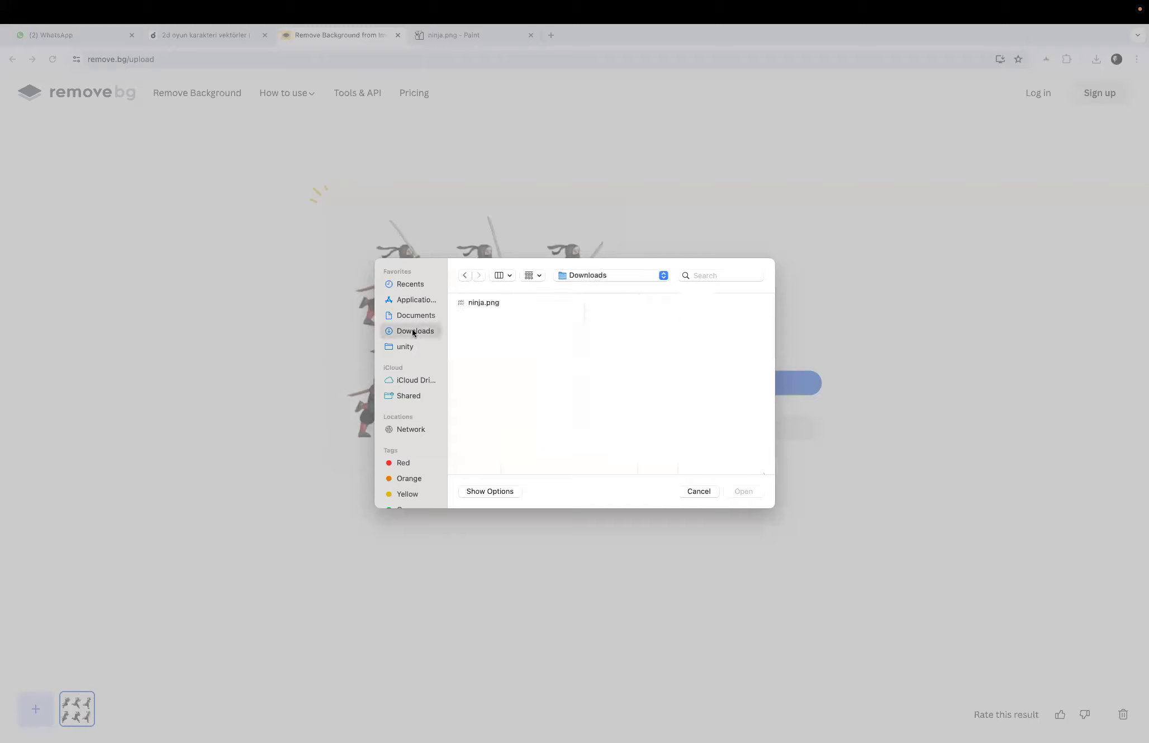
{"action": "double_click", "coordinate": [488, 301]}
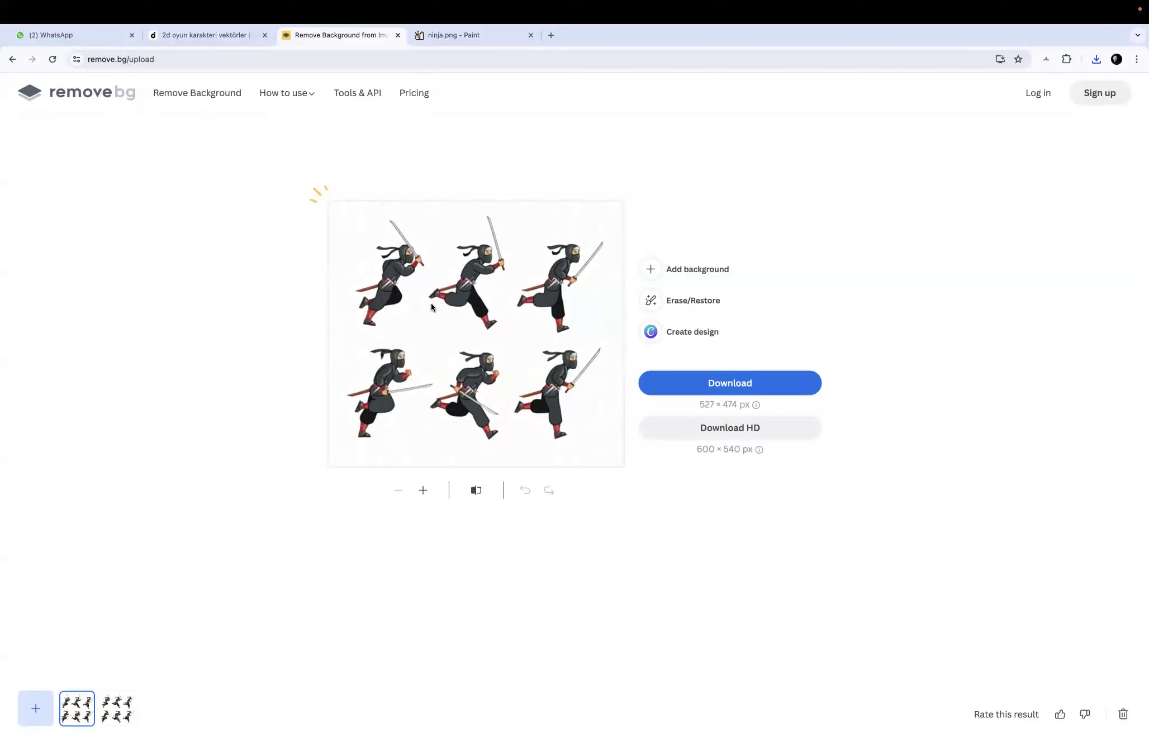
{"action": "left_click", "coordinate": [739, 380]}
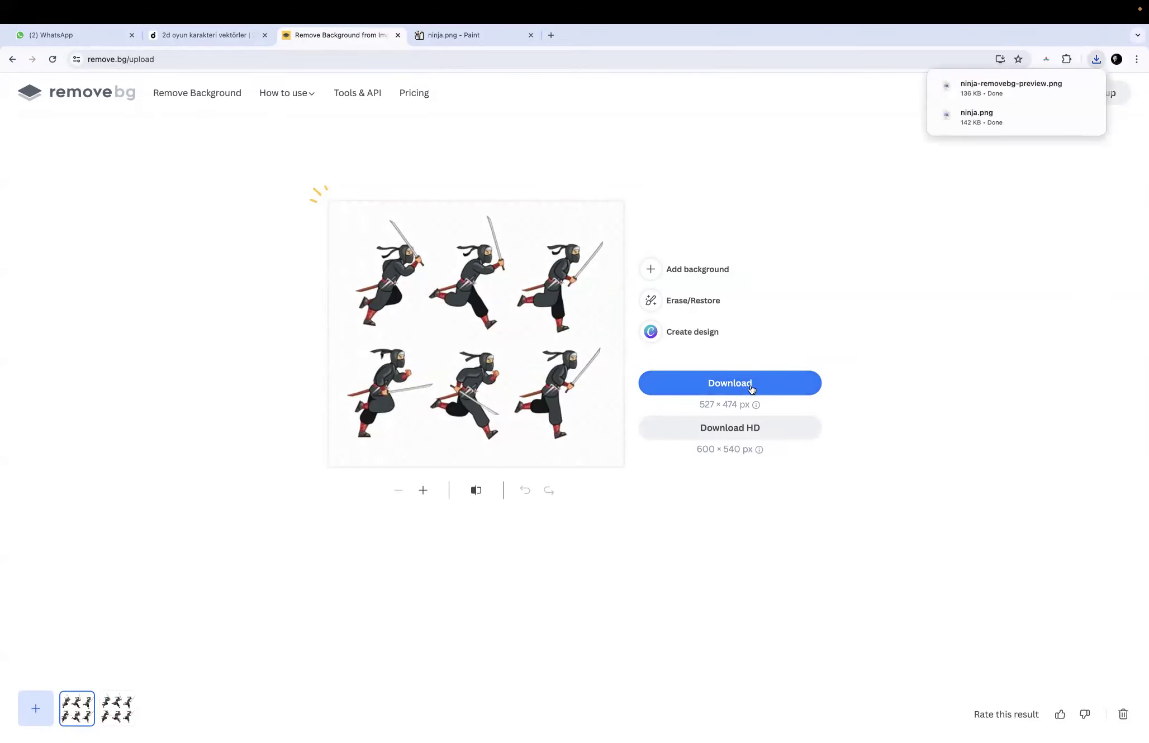
In Finder's Downloads folder, delete the original ninja.png and rename ninja-removebg-preview.png as ninja-1.png
{"action": "key", "text": "ctrl+Left"}
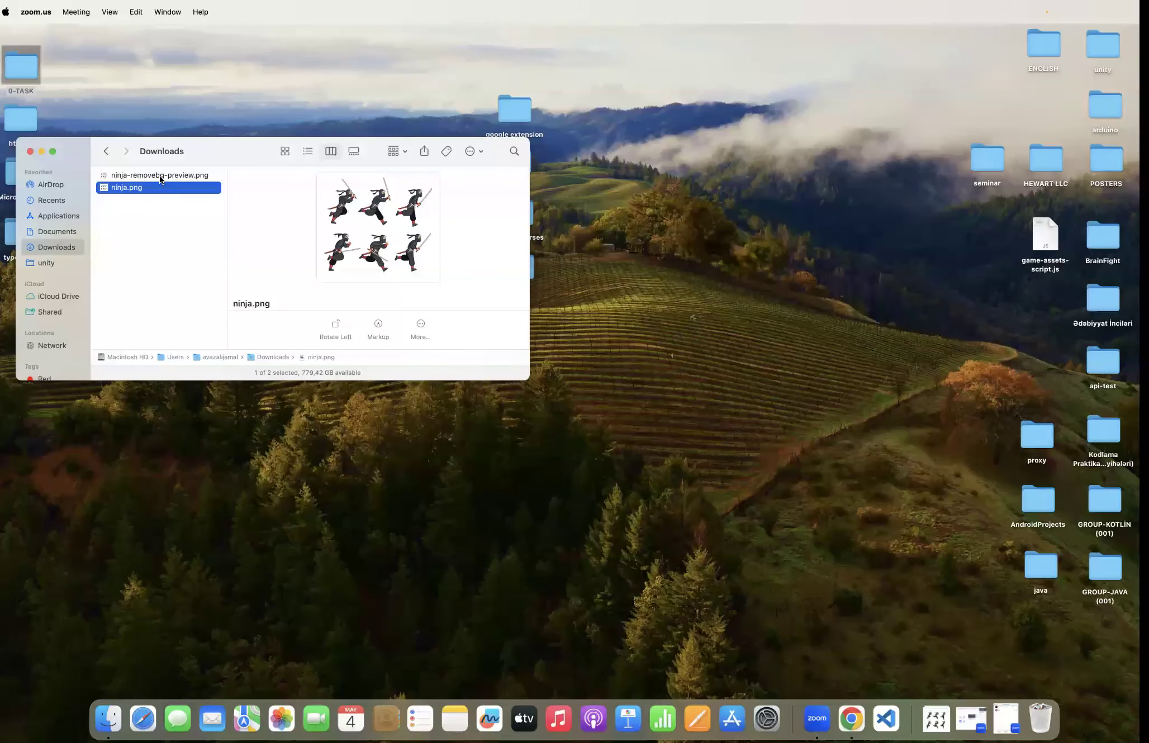
{"action": "left_click", "coordinate": [129, 175]}
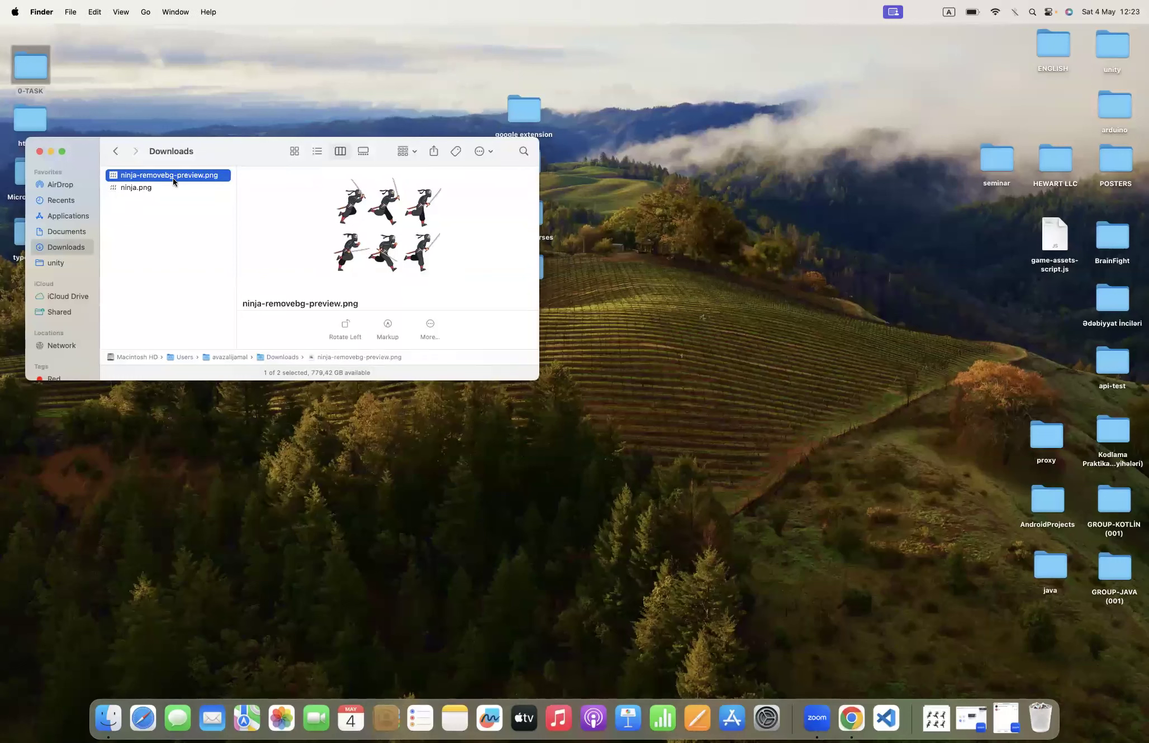
{"action": "left_click", "coordinate": [138, 187]}
{"action": "key", "text": "super+BackSpace"}
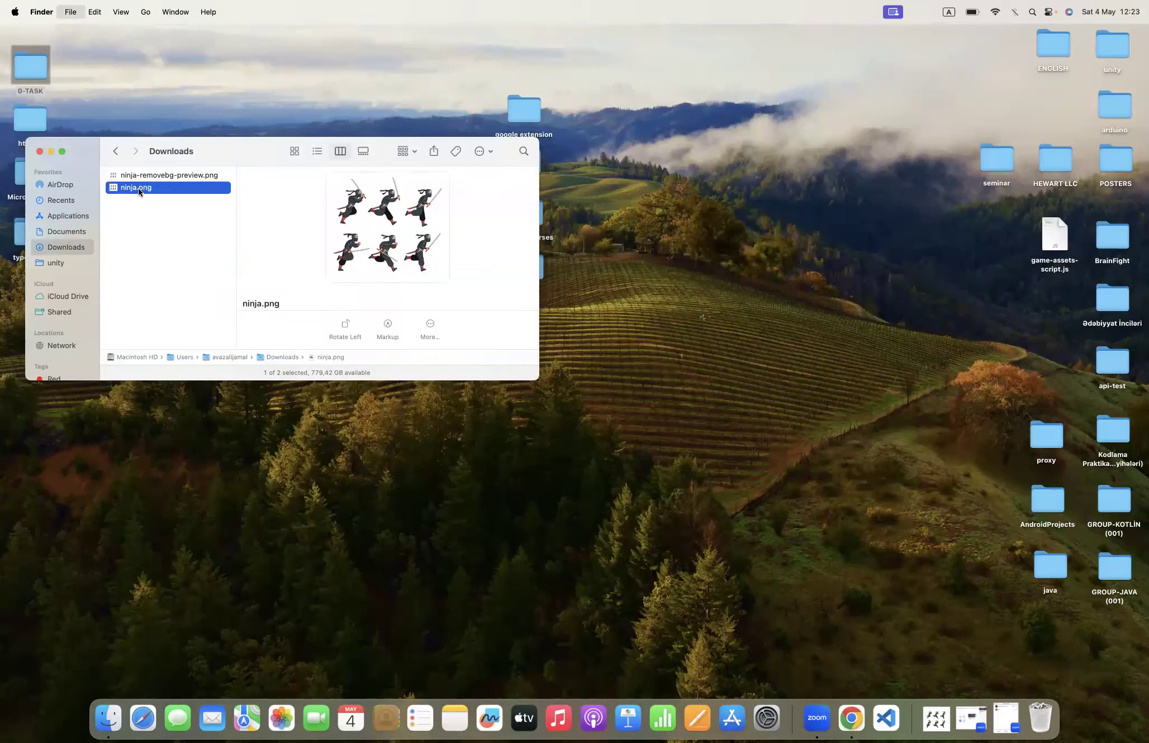
{"action": "left_click", "coordinate": [181, 175]}
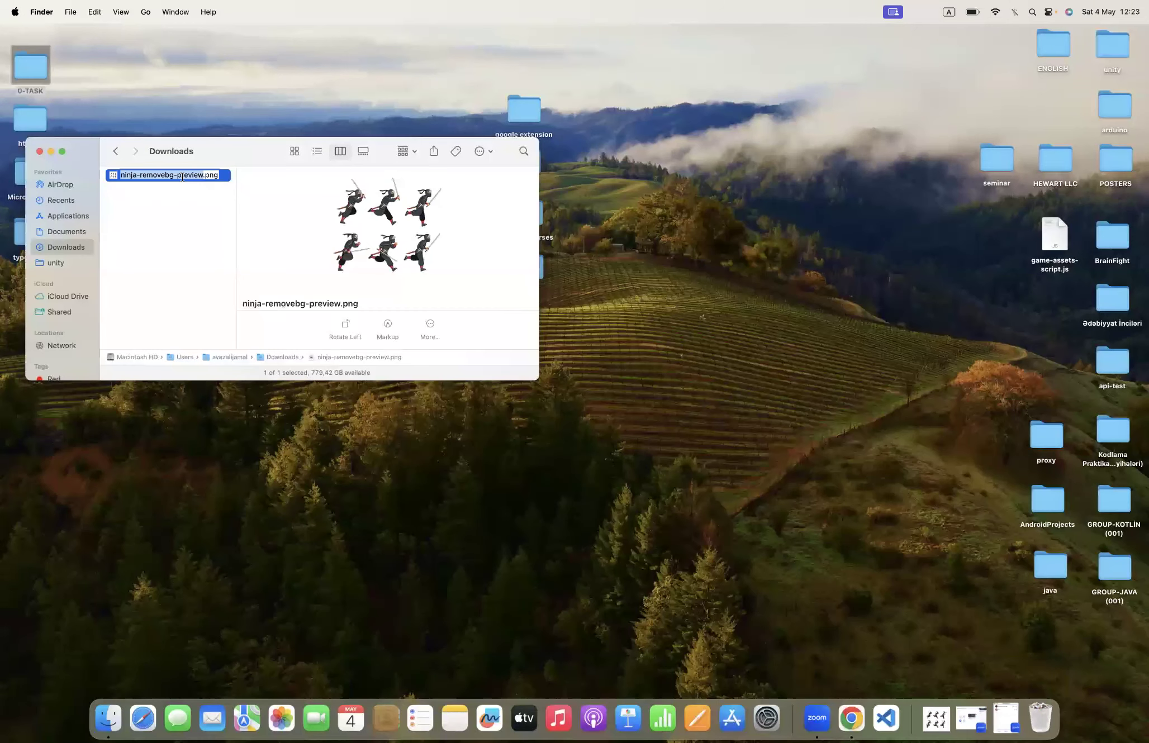
{"action": "type", "text": "ni"}
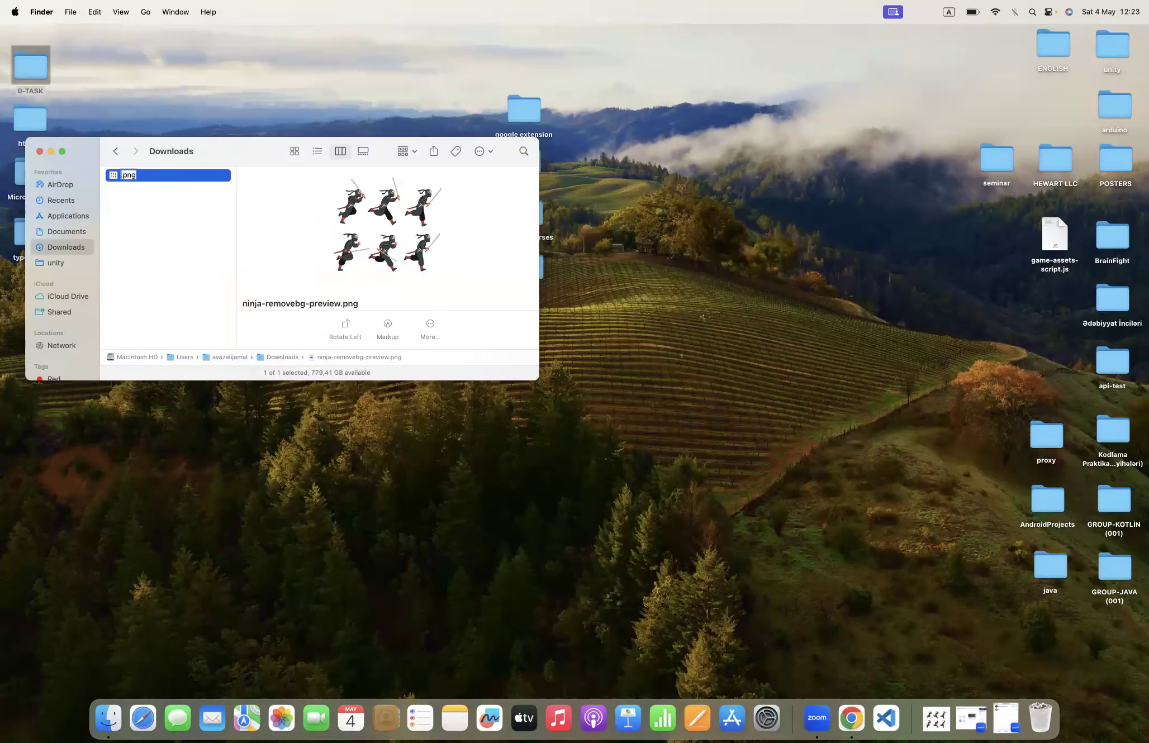
{"action": "type", "text": "nja-1"}
{"action": "key", "text": "Return"}
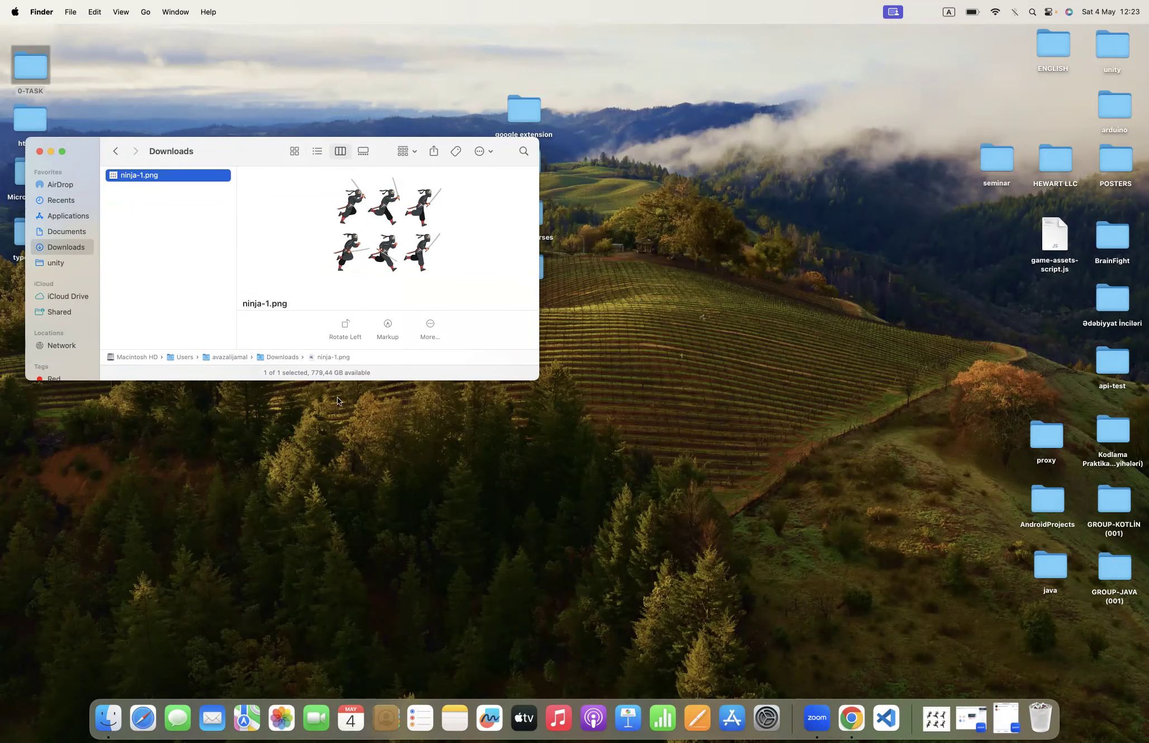
Return to Chrome, close the remove.bg and JS Paint pages, and dismiss the sign-up prompt and ninja sprite preview on Depositphotos
{"action": "key", "text": "ctrl+Right"}
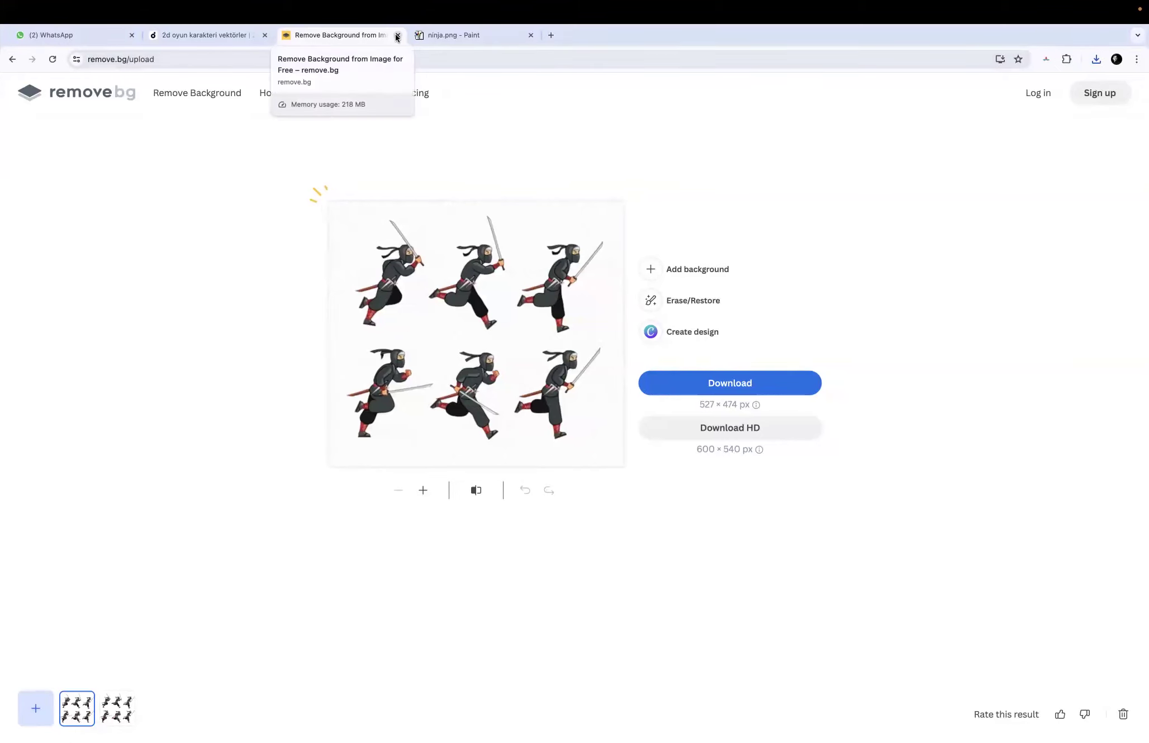
{"action": "left_click", "coordinate": [396, 35]}
{"action": "left_click", "coordinate": [397, 35]}
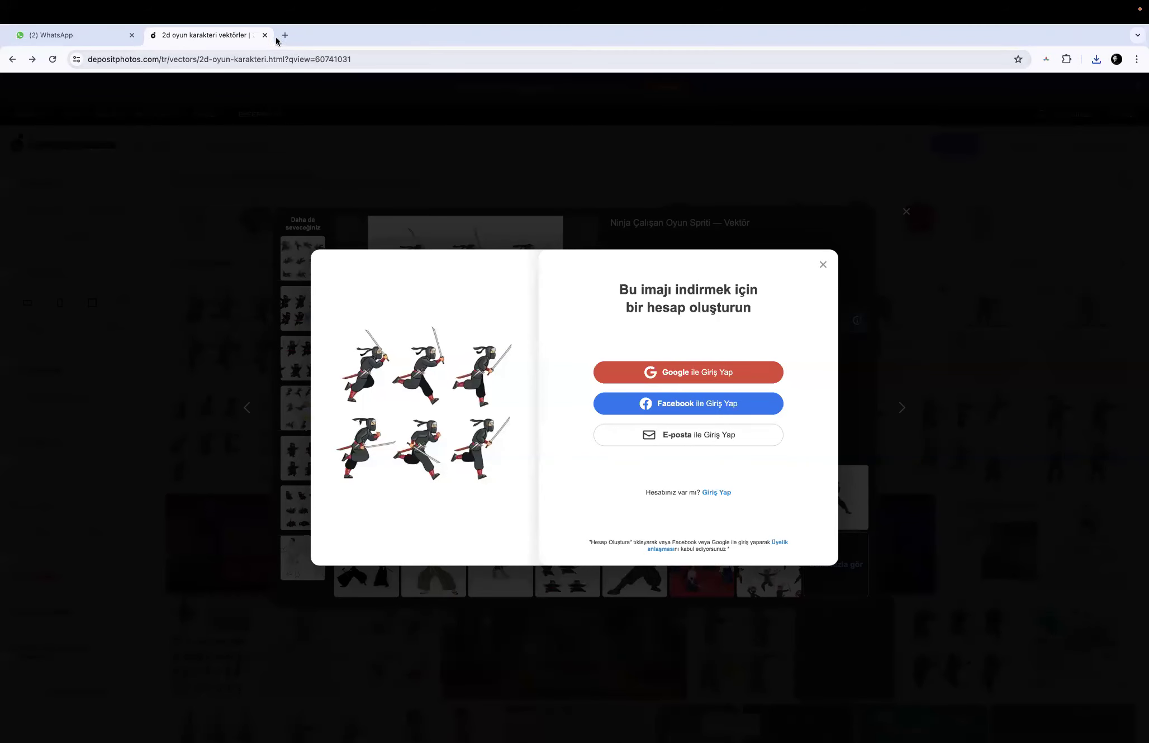
{"action": "left_click", "coordinate": [240, 155]}
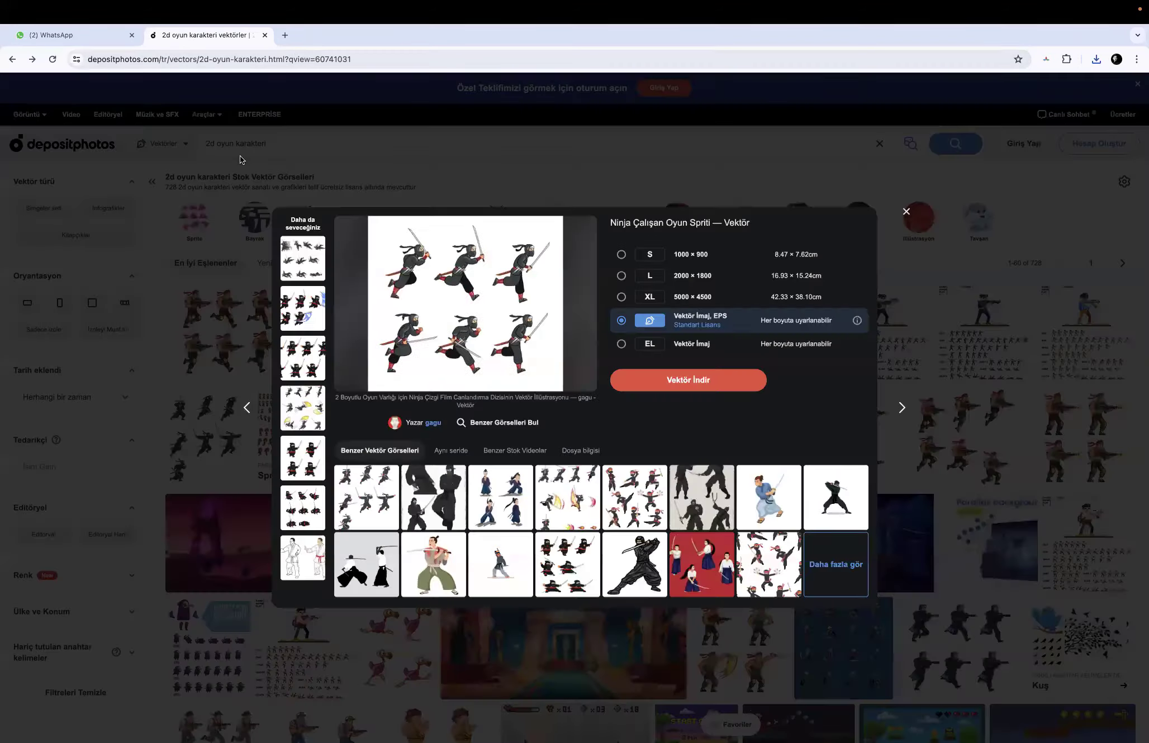
{"action": "left_click", "coordinate": [907, 212]}
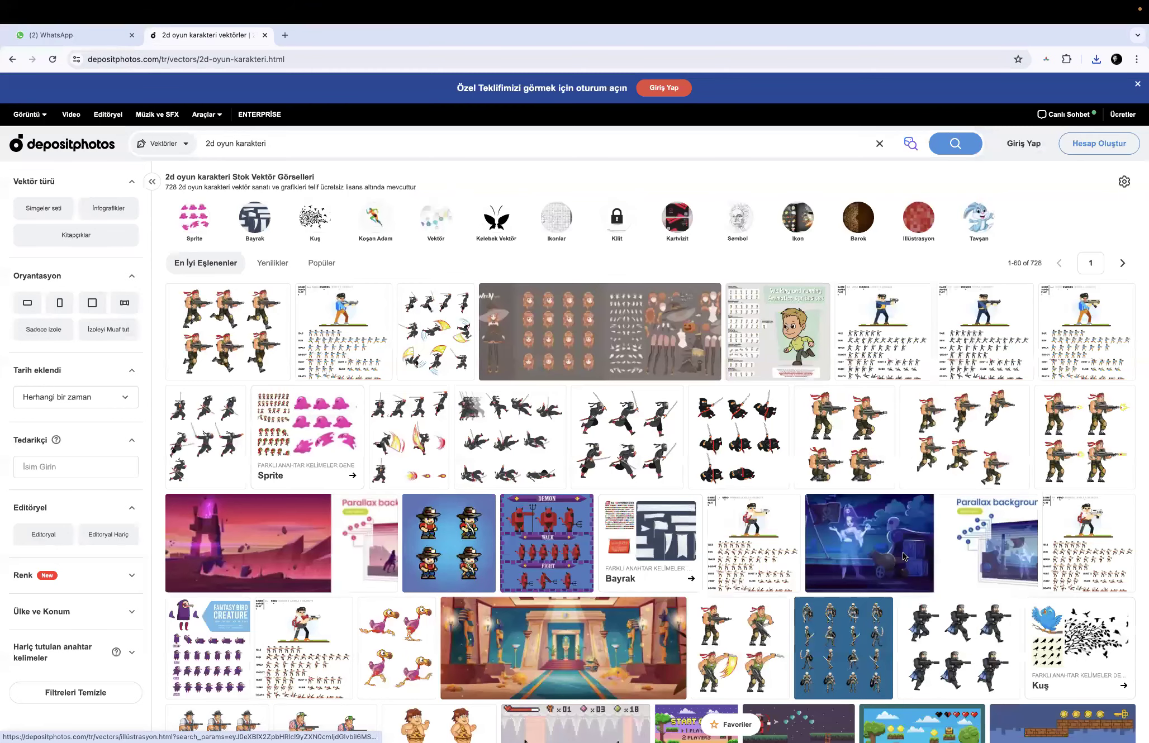
Preview the four-panel pixel game scene among the results, close it, and search Depositphotos vectors for "game background"
{"action": "scroll", "coordinate": [904, 556], "scroll_direction": "down", "scroll_amount": 10}
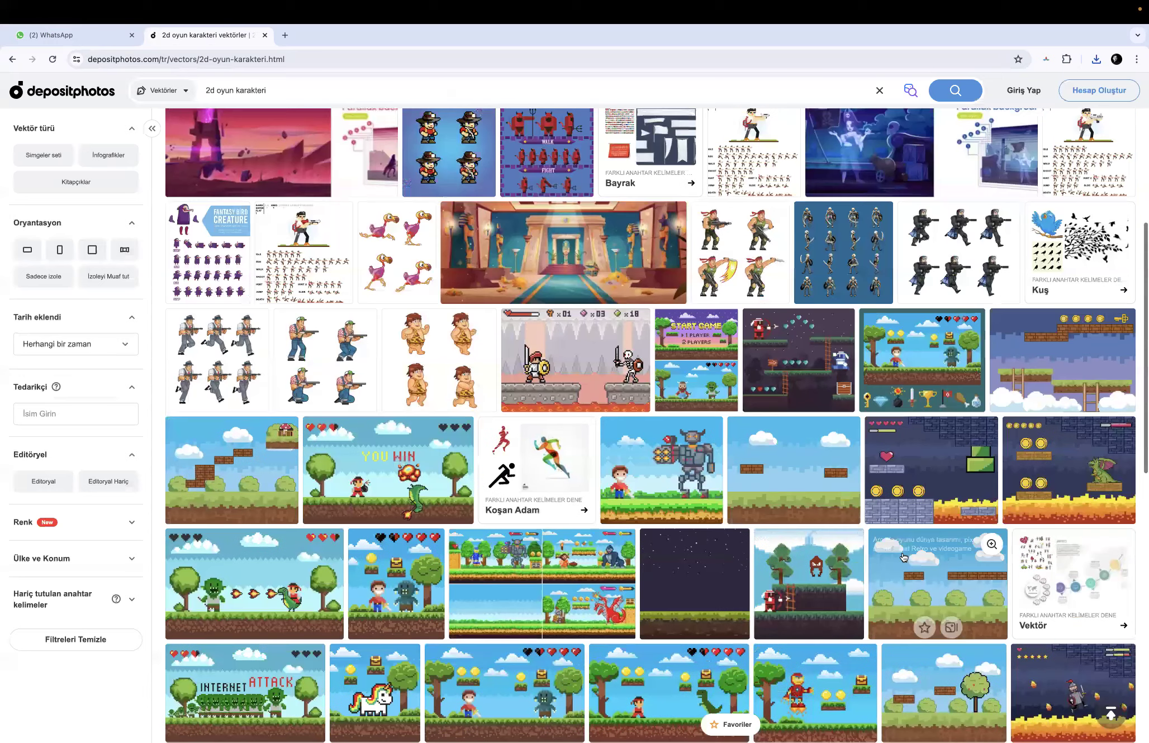
{"action": "scroll", "coordinate": [903, 557], "scroll_direction": "up", "scroll_amount": 1}
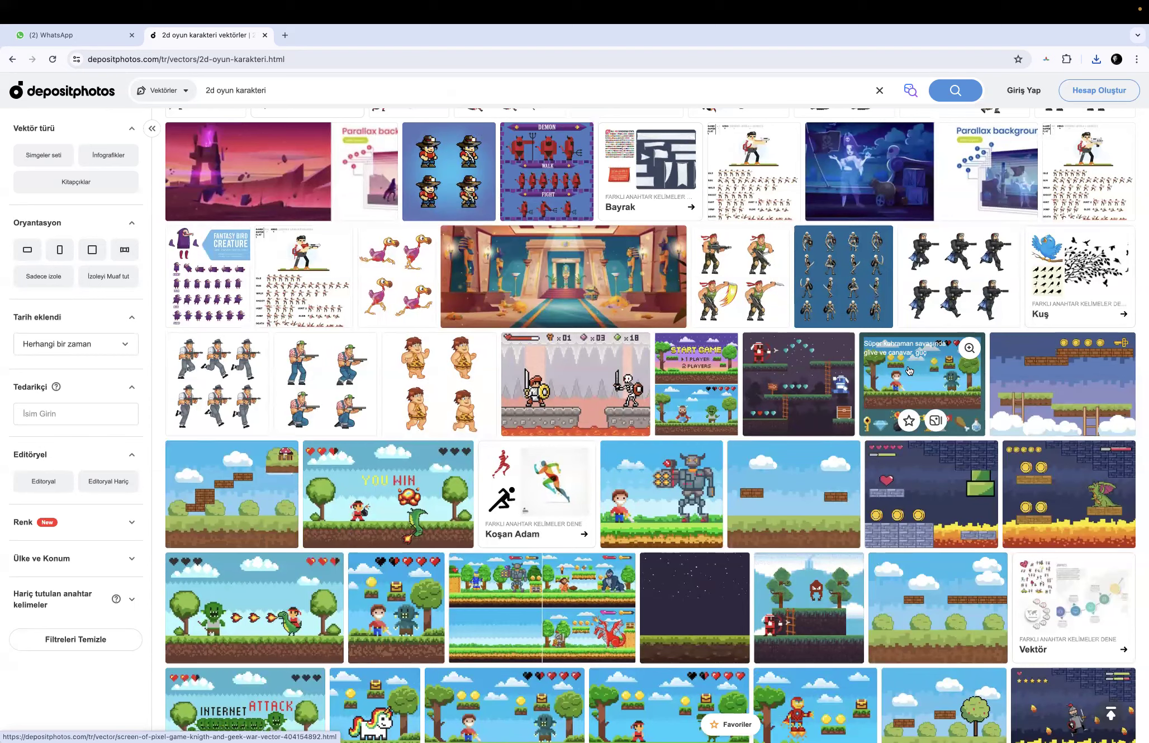
{"action": "left_click", "coordinate": [513, 629]}
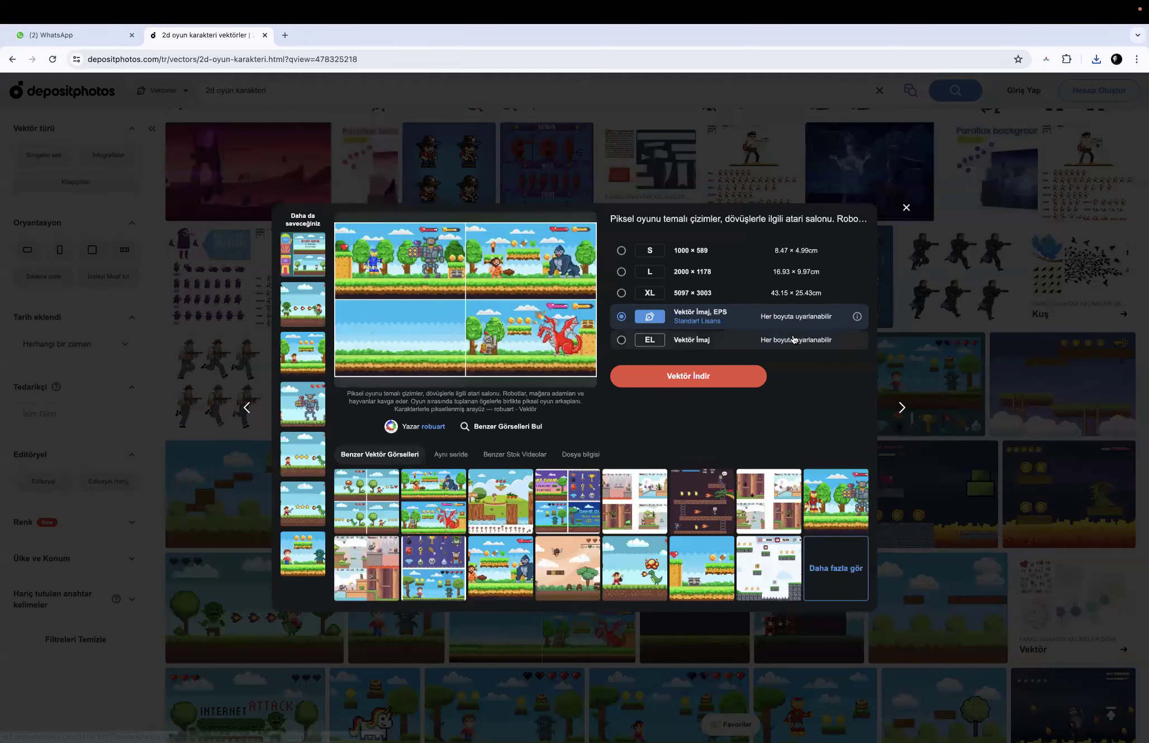
{"action": "left_click", "coordinate": [906, 208]}
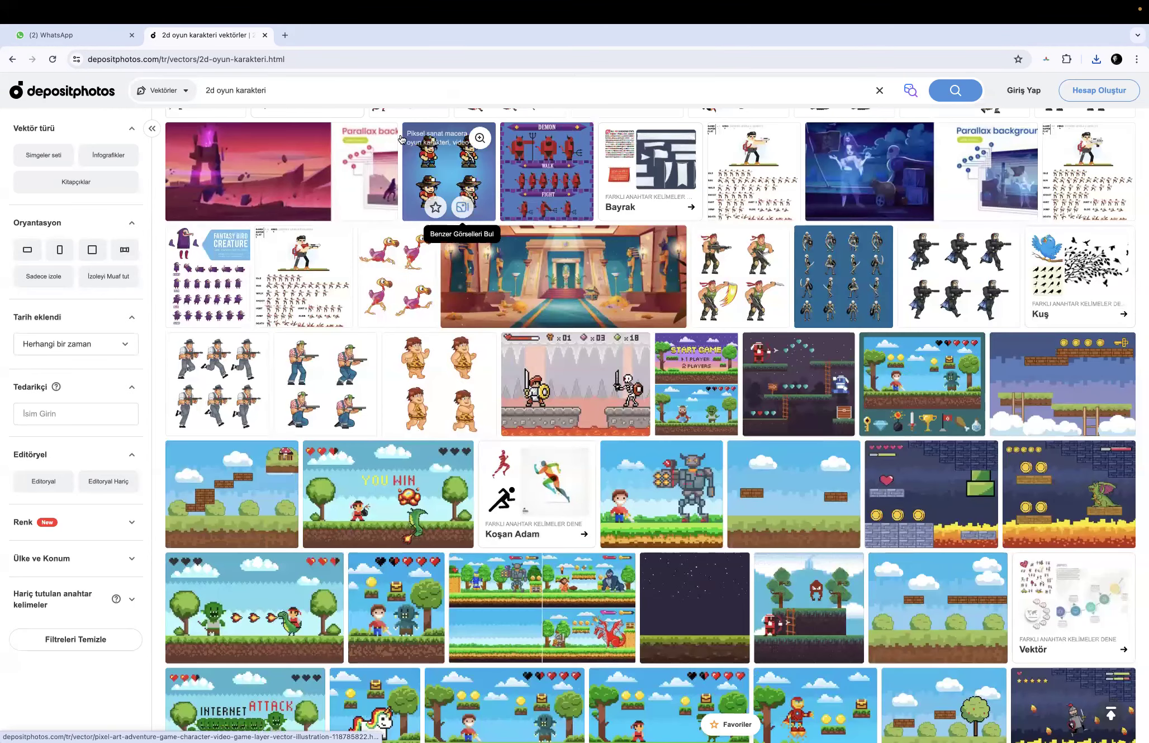
{"action": "triple_click", "coordinate": [309, 91]}
{"action": "type", "text": "g"}
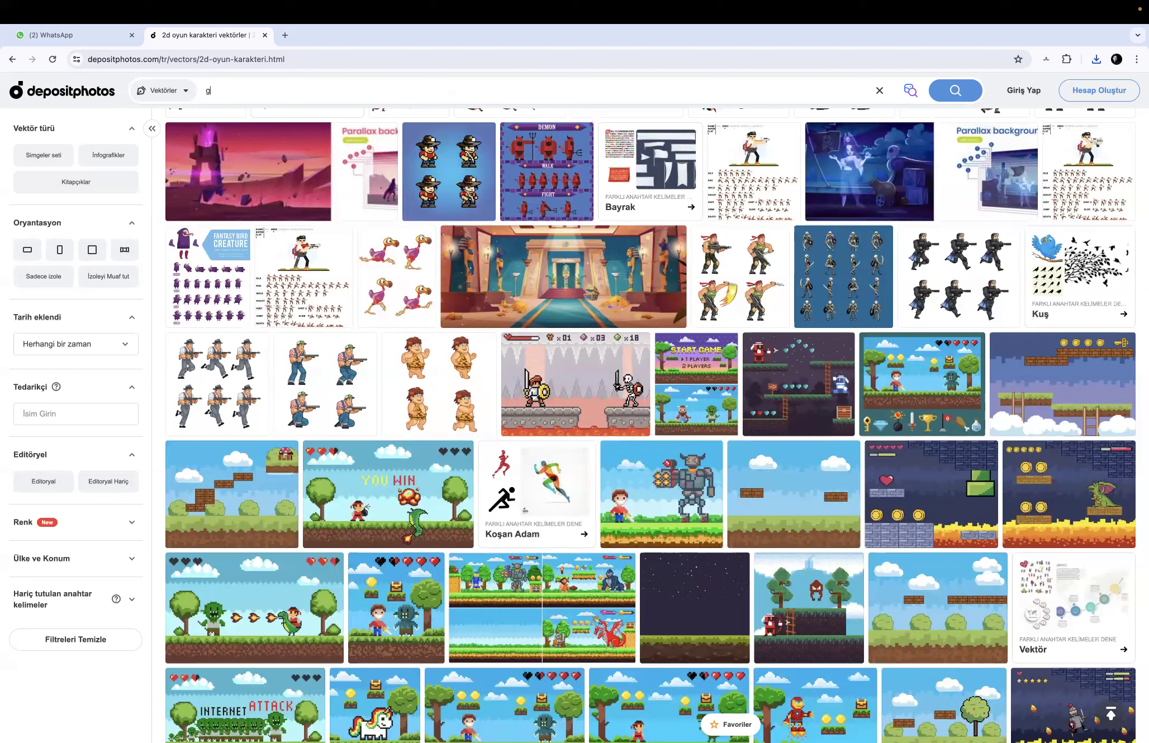
{"action": "type", "text": "ame ba"}
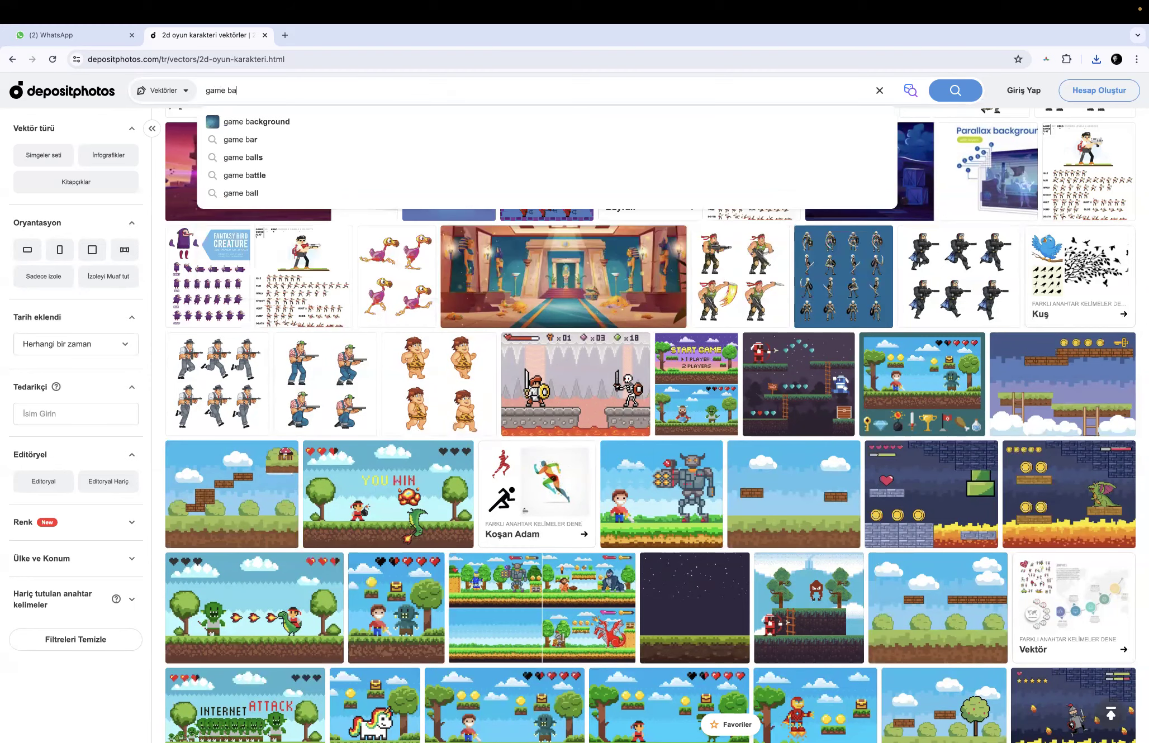
{"action": "key", "text": "Down"}
{"action": "key", "text": "Return"}
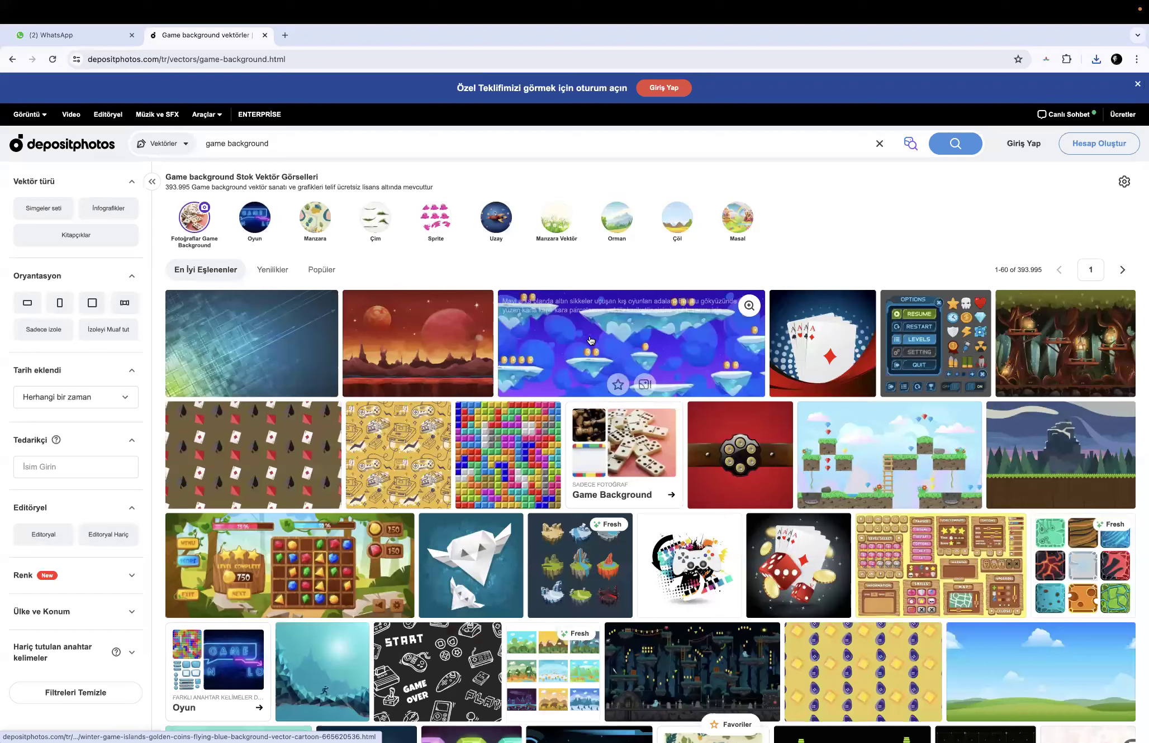
Open the "Orman ve kale" forest and castle vector from the results and copy its preview image
{"action": "left_click", "coordinate": [1055, 462]}
{"action": "mouse_move", "coordinate": [505, 279]}
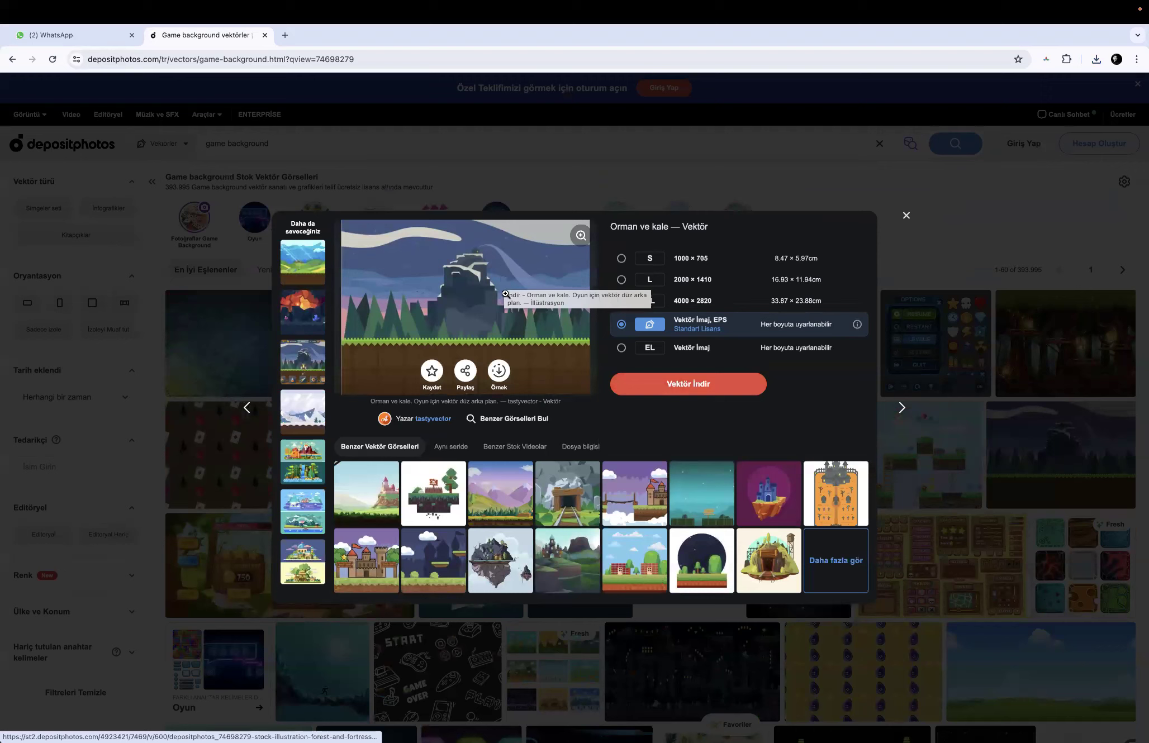
{"action": "right_click", "coordinate": [441, 296]}
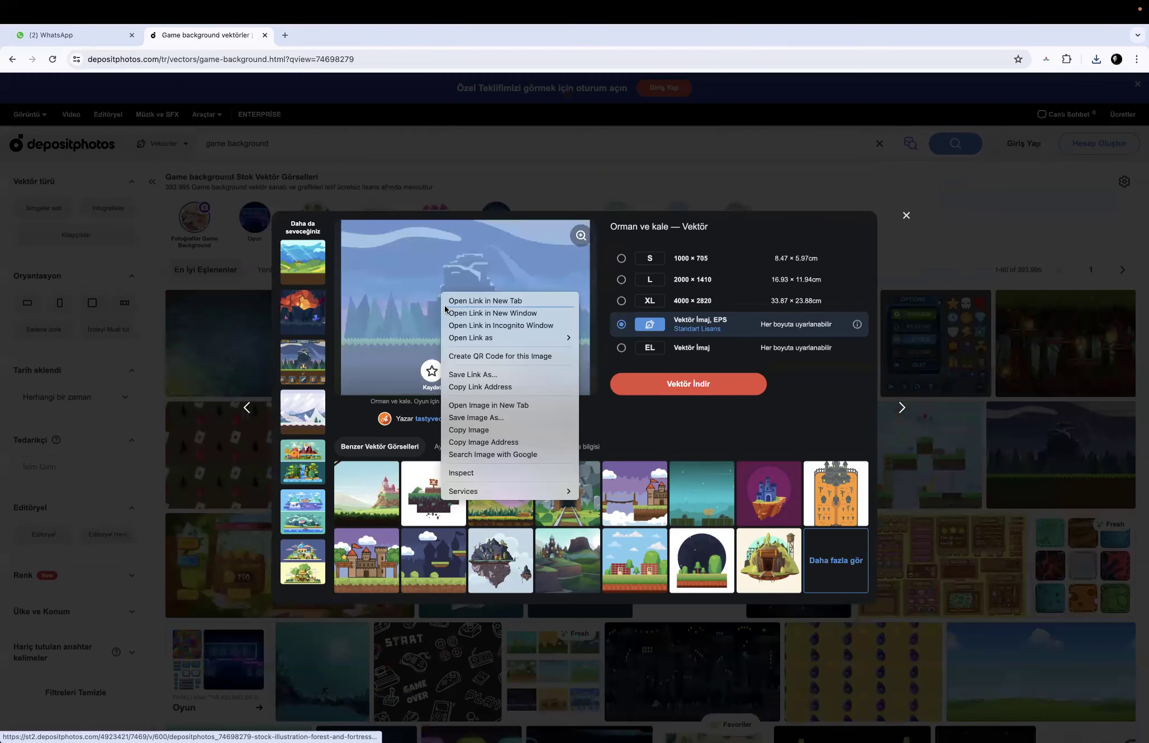
{"action": "left_click", "coordinate": [492, 429]}
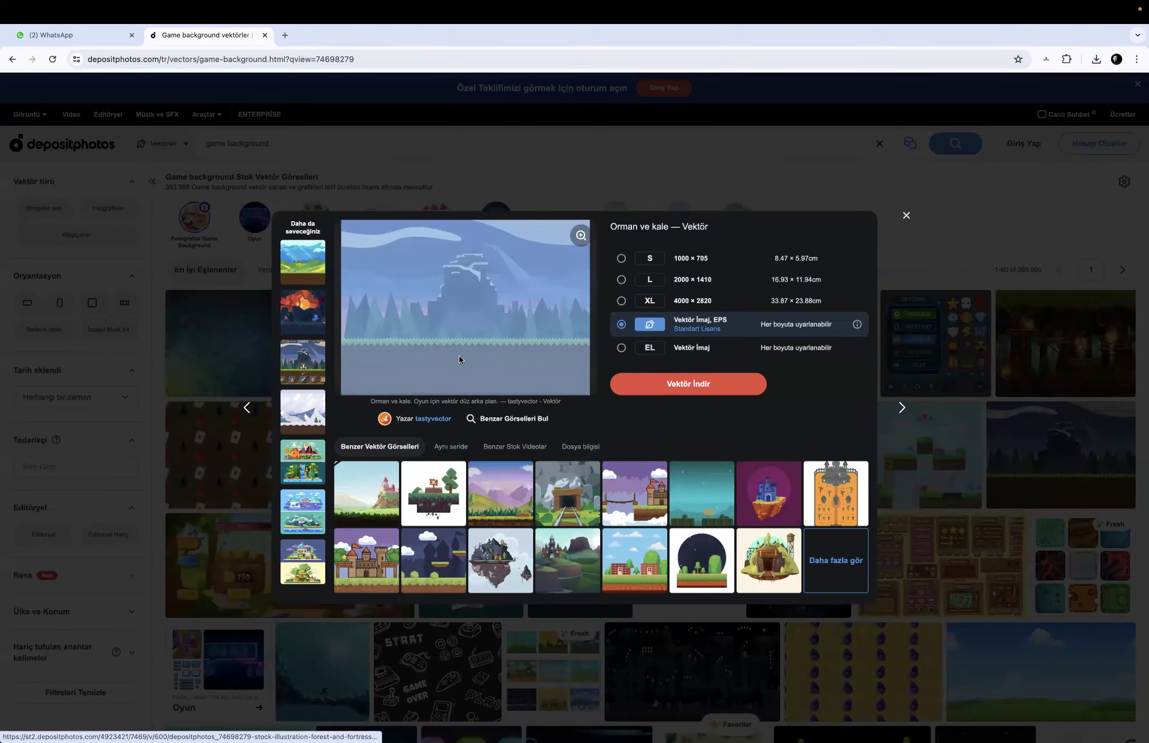
Open jspaint.app on a new browser page and paste the copied forest and castle image onto the canvas
{"action": "left_click", "coordinate": [283, 35]}
{"action": "left_click", "coordinate": [286, 62]}
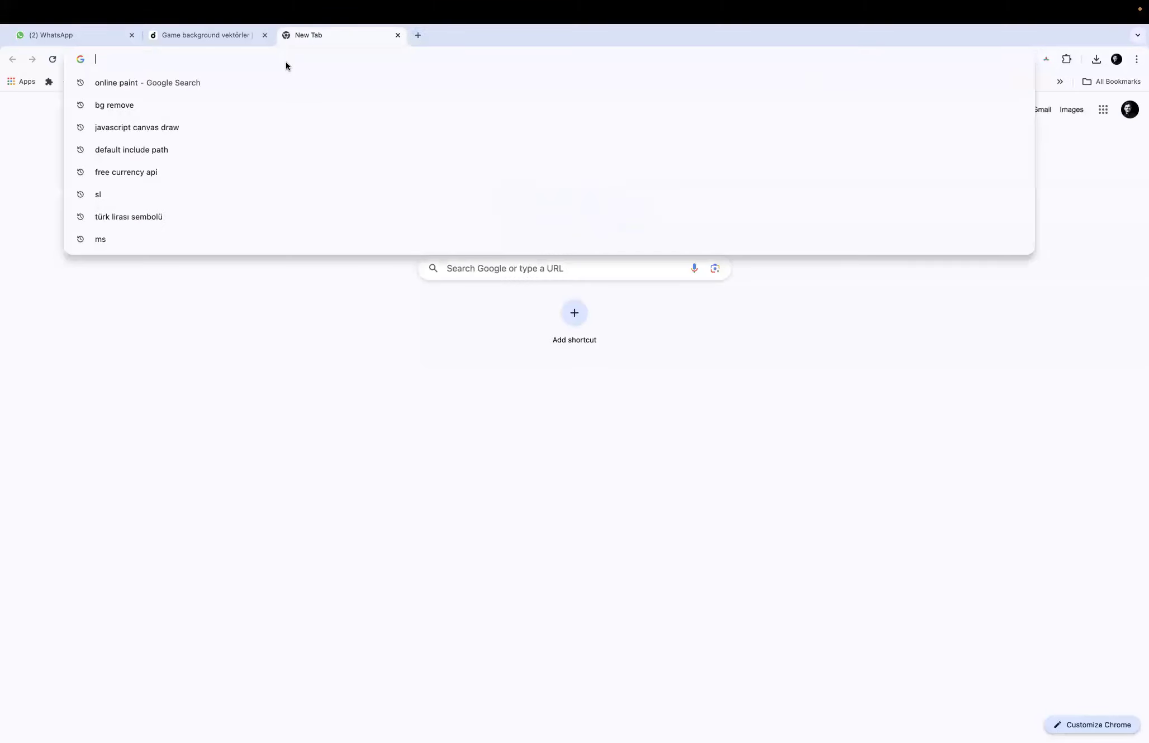
{"action": "type", "text": "js"}
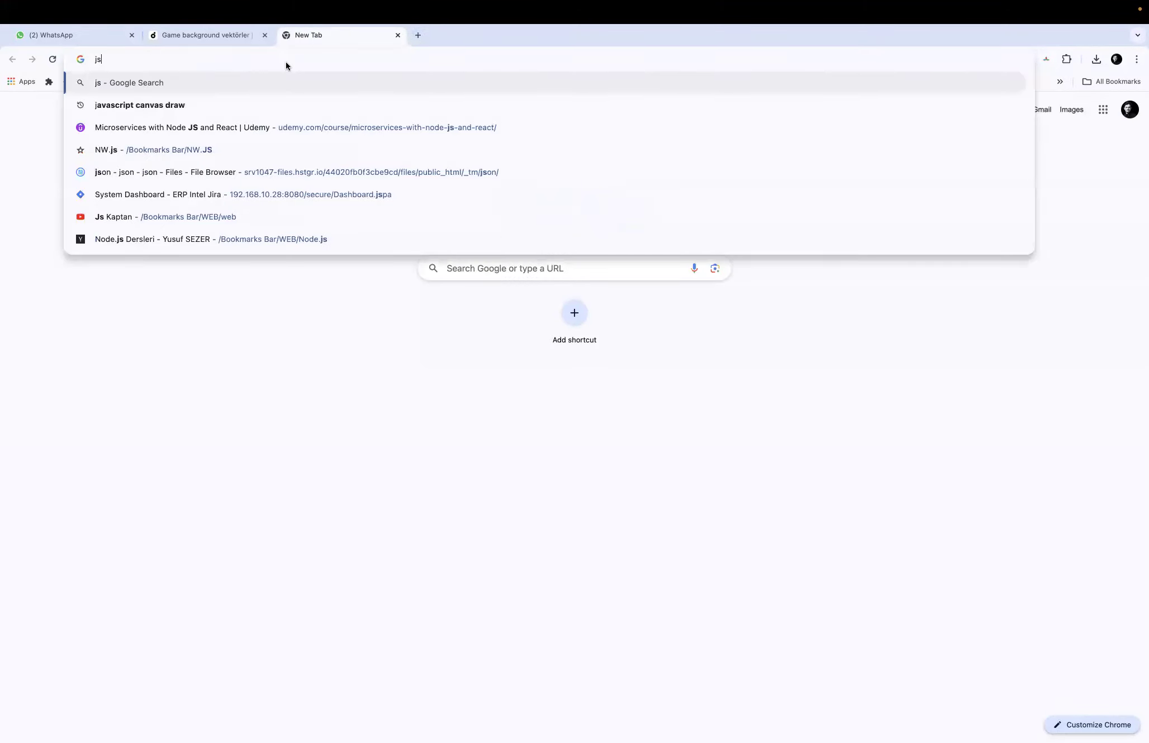
{"action": "left_click", "coordinate": [202, 104]}
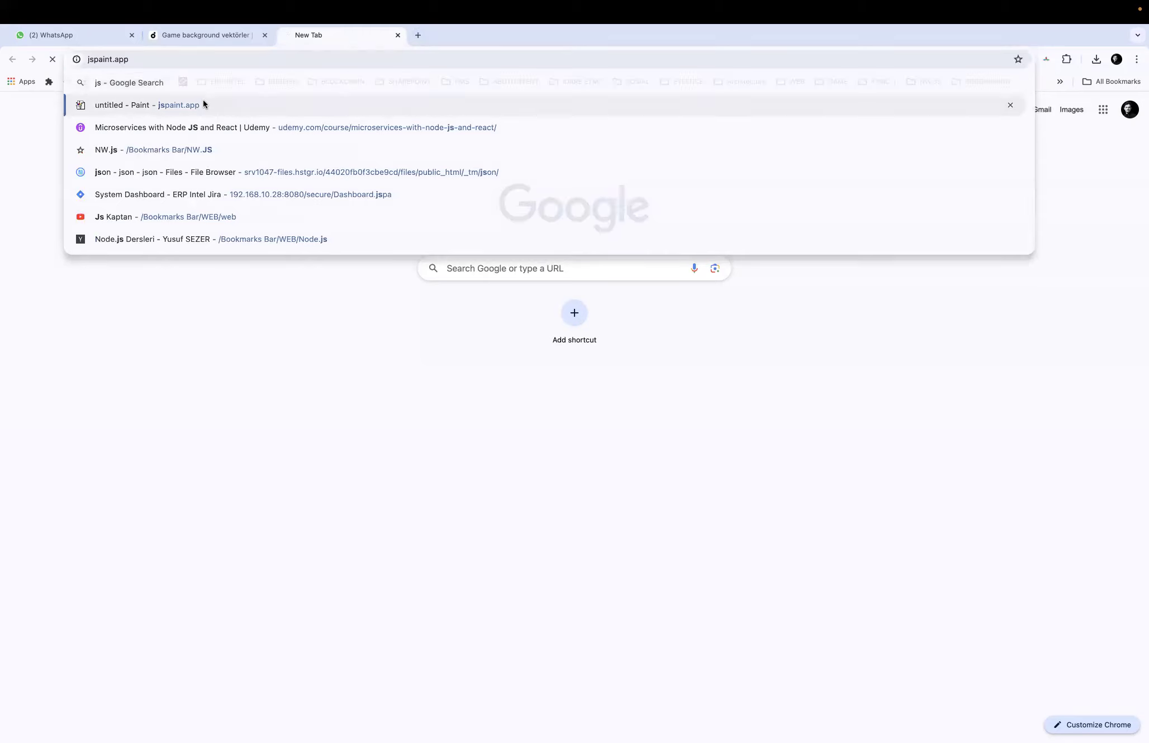
{"action": "left_click", "coordinate": [229, 60]}
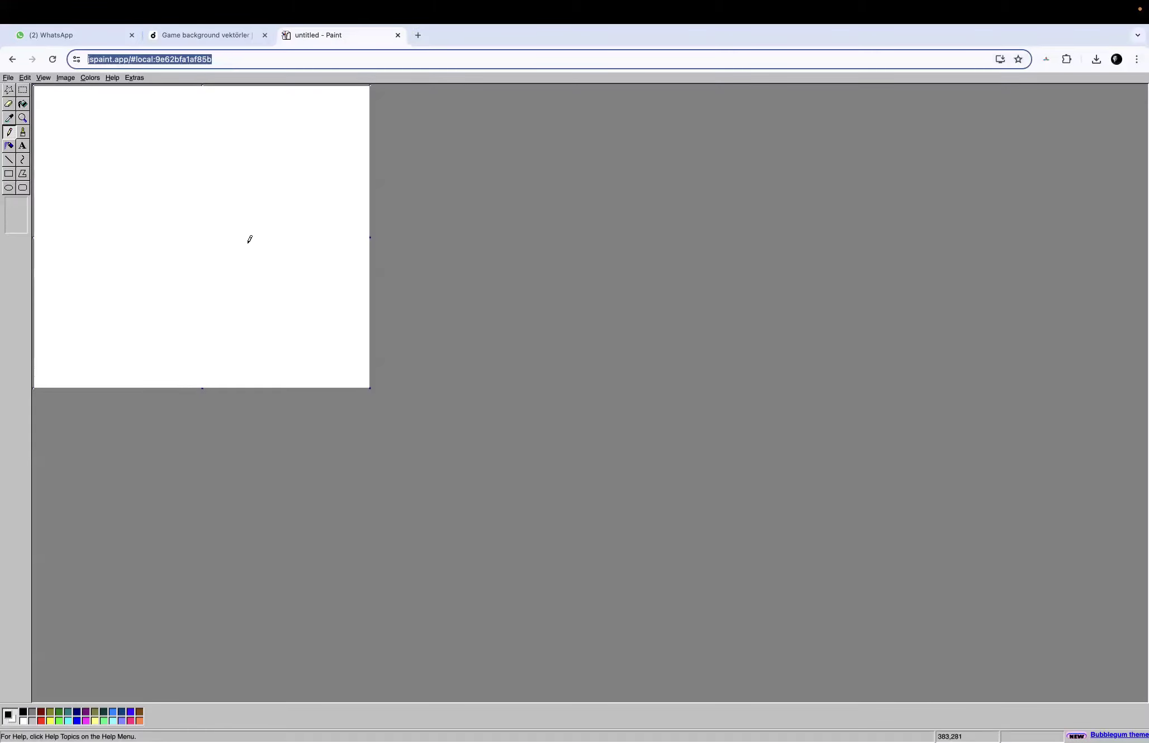
{"action": "left_click", "coordinate": [249, 238]}
{"action": "key", "text": "ctrl+v"}
Copy the JS Paint page address and send it to the "Kodlama Praktikası" WhatsApp group
{"action": "left_click", "coordinate": [232, 59]}
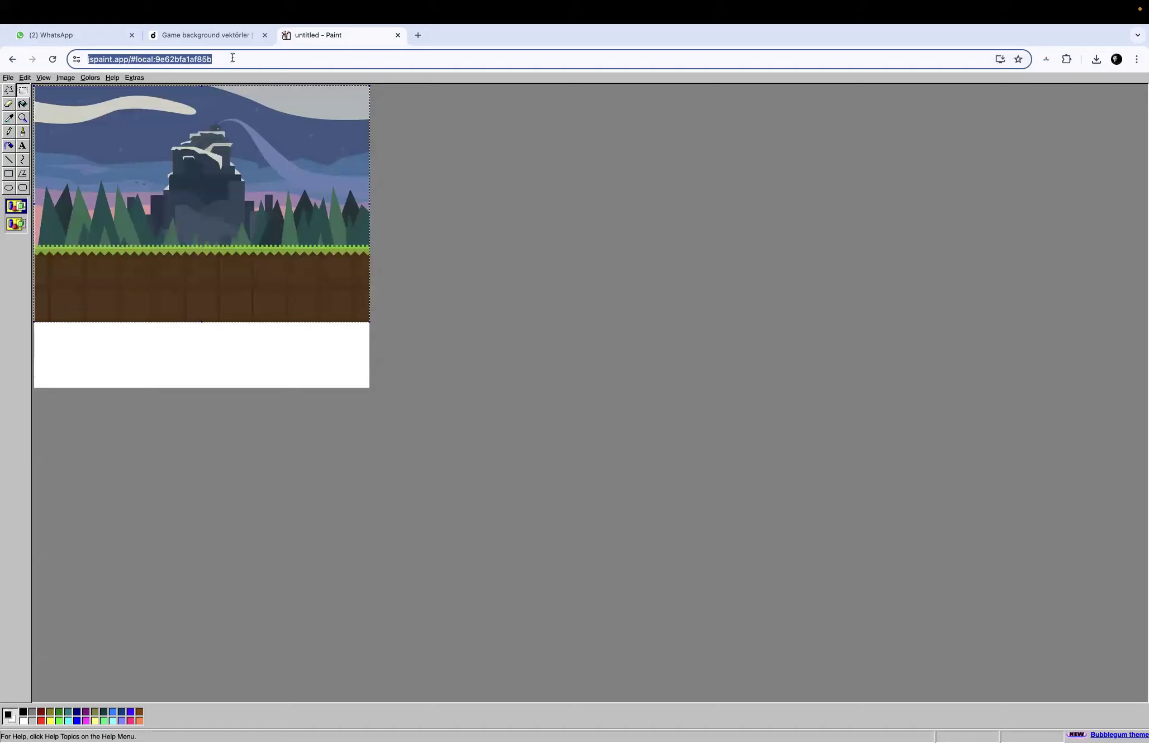
{"action": "left_click", "coordinate": [147, 58]}
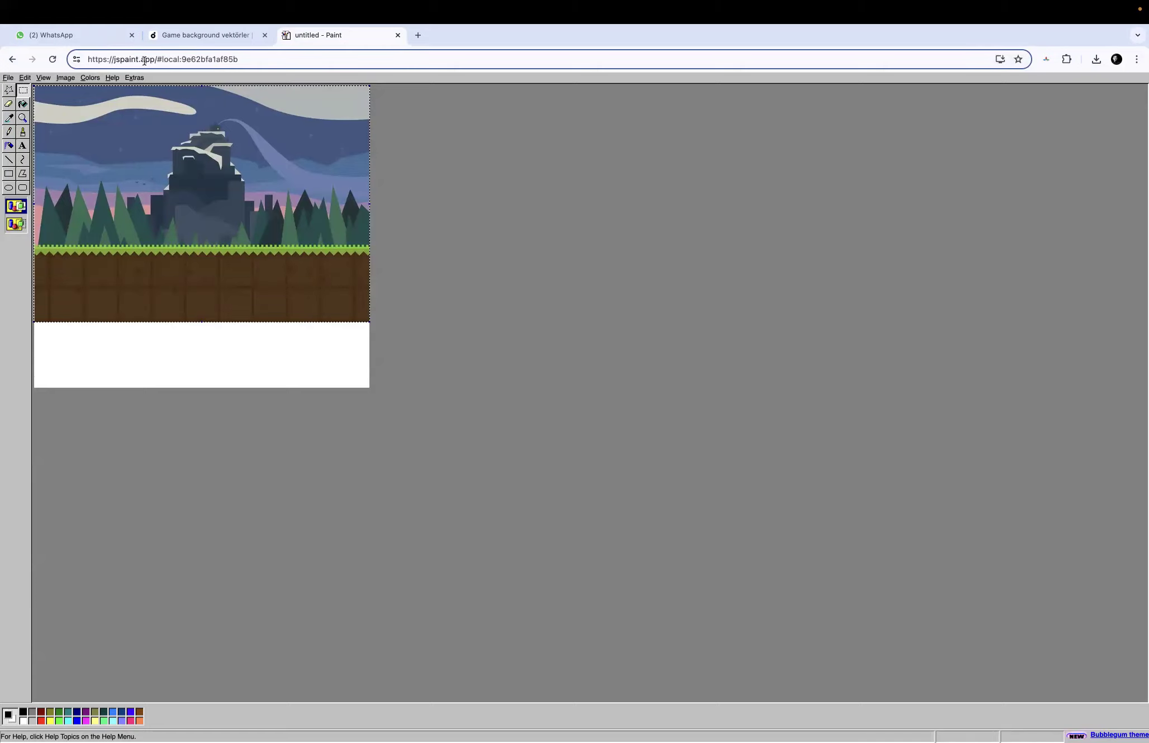
{"action": "key", "text": "super+a"}
{"action": "key", "text": "super+c"}
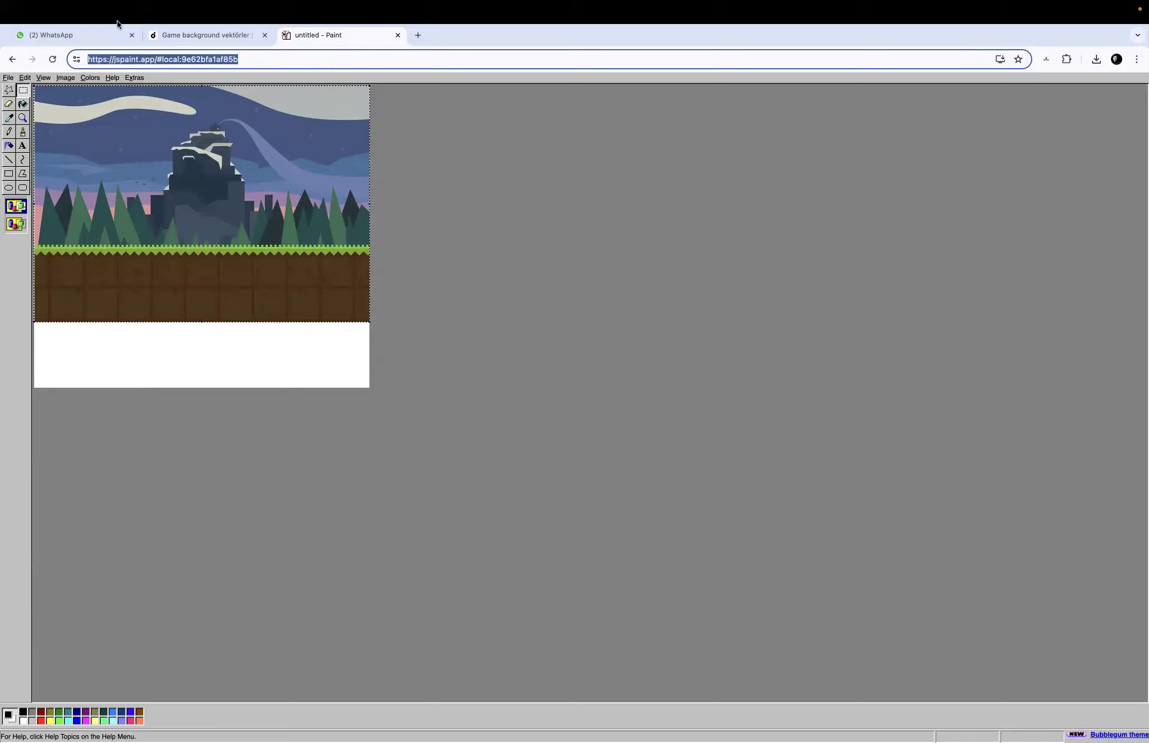
{"action": "left_click", "coordinate": [60, 44]}
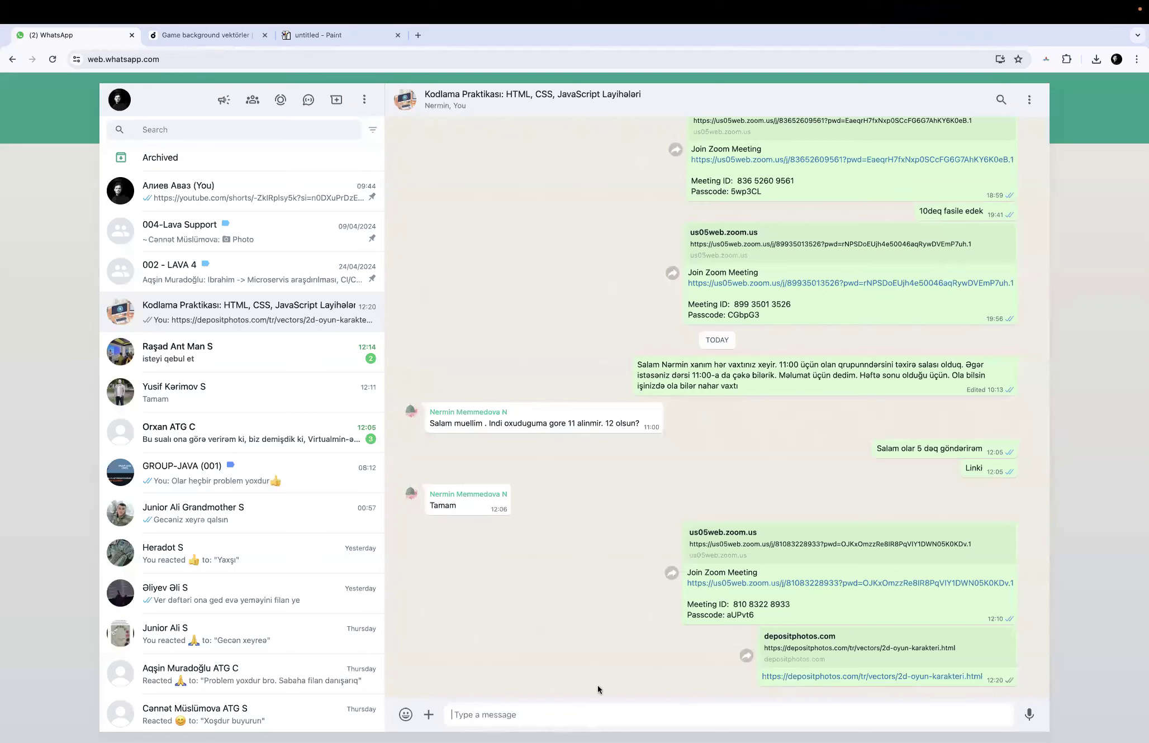
{"action": "key", "text": "super+v"}
{"action": "key", "text": "Return"}
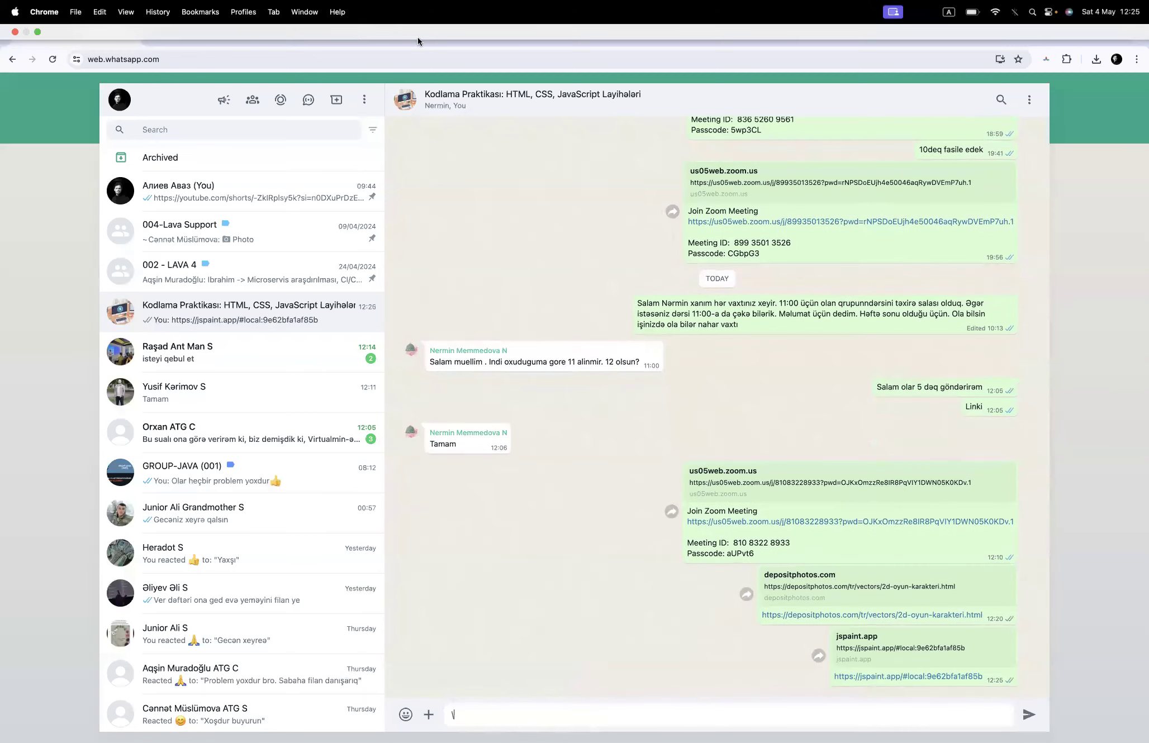
Search Google for "background remover online" on a new page and open the remove.bg result
{"action": "left_click", "coordinate": [417, 35]}
{"action": "left_click", "coordinate": [222, 35]}
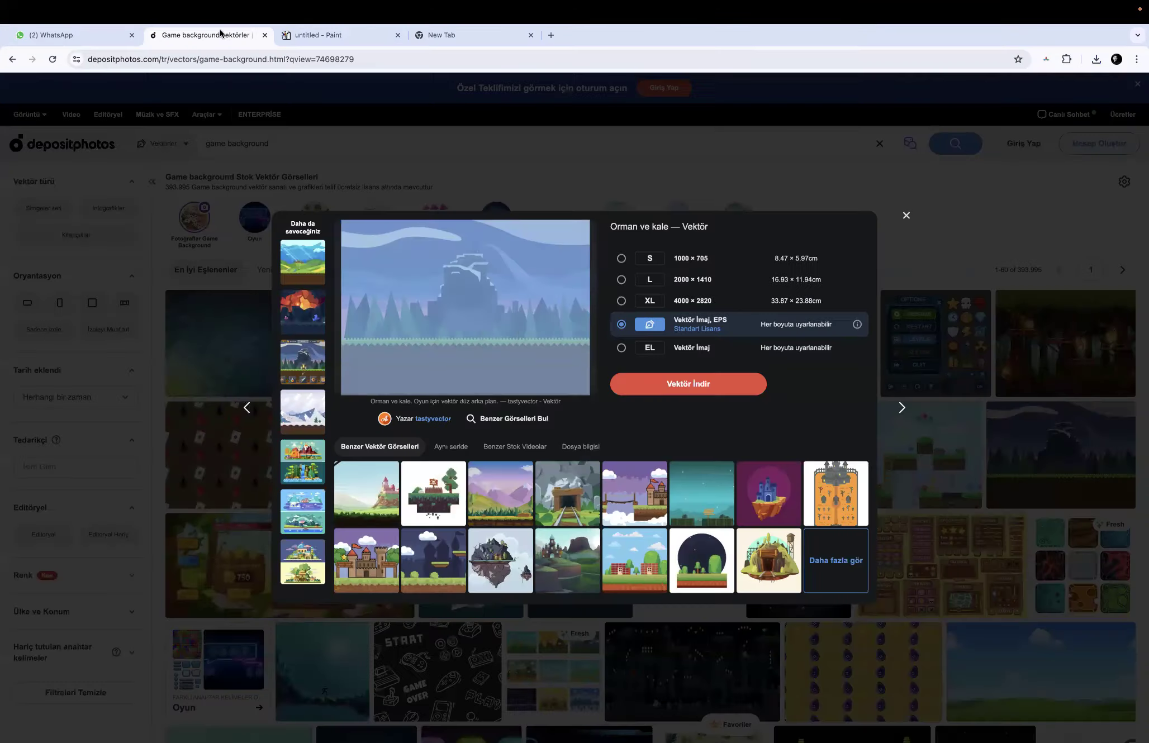
{"action": "left_click", "coordinate": [473, 31]}
{"action": "type", "text": "bac"}
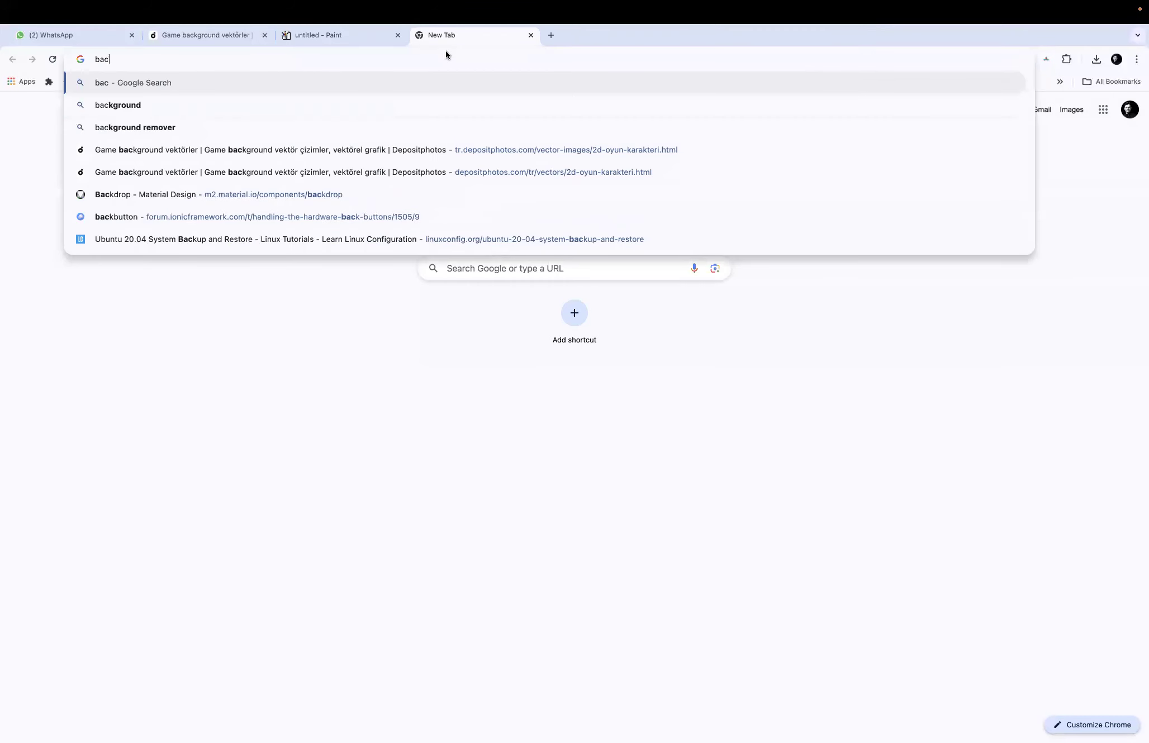
{"action": "key", "text": "Down"}
{"action": "key", "text": "Down"}
{"action": "key", "text": "Up"}
{"action": "key", "text": "Return"}
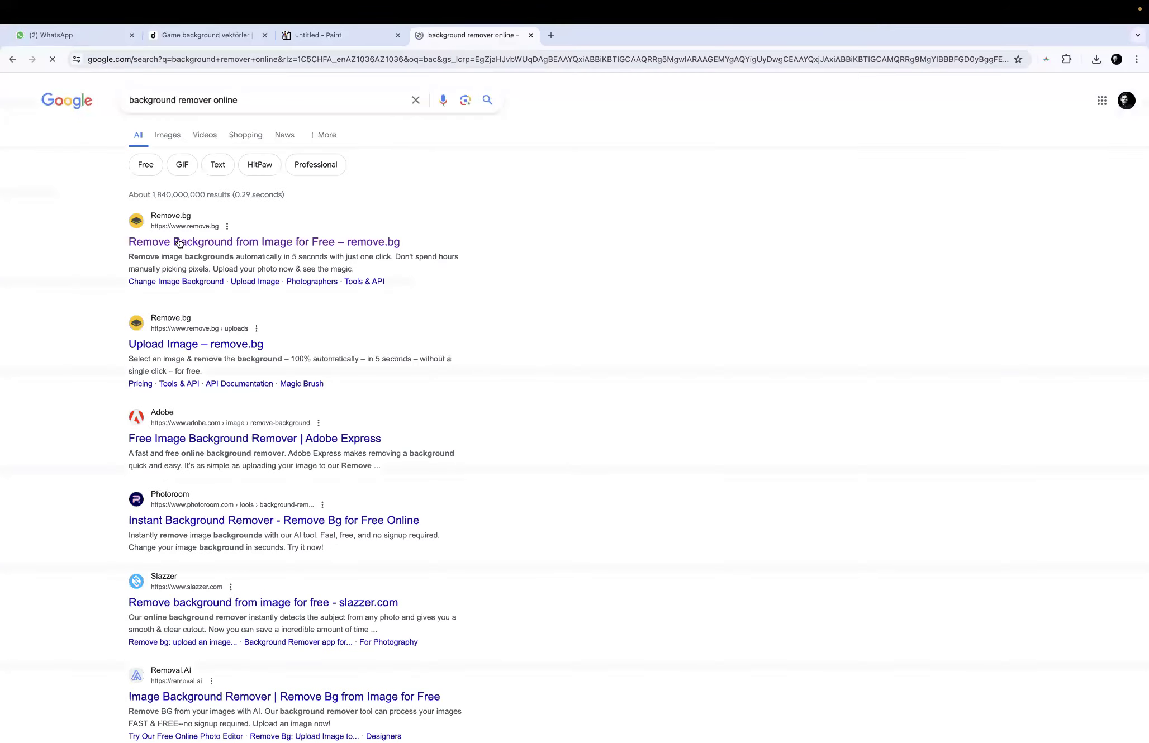
{"action": "left_click", "coordinate": [184, 242]}
Copy the remove.bg address and send it to the same WhatsApp group
{"action": "left_click", "coordinate": [106, 59]}
{"action": "key", "text": "ctrl+c"}
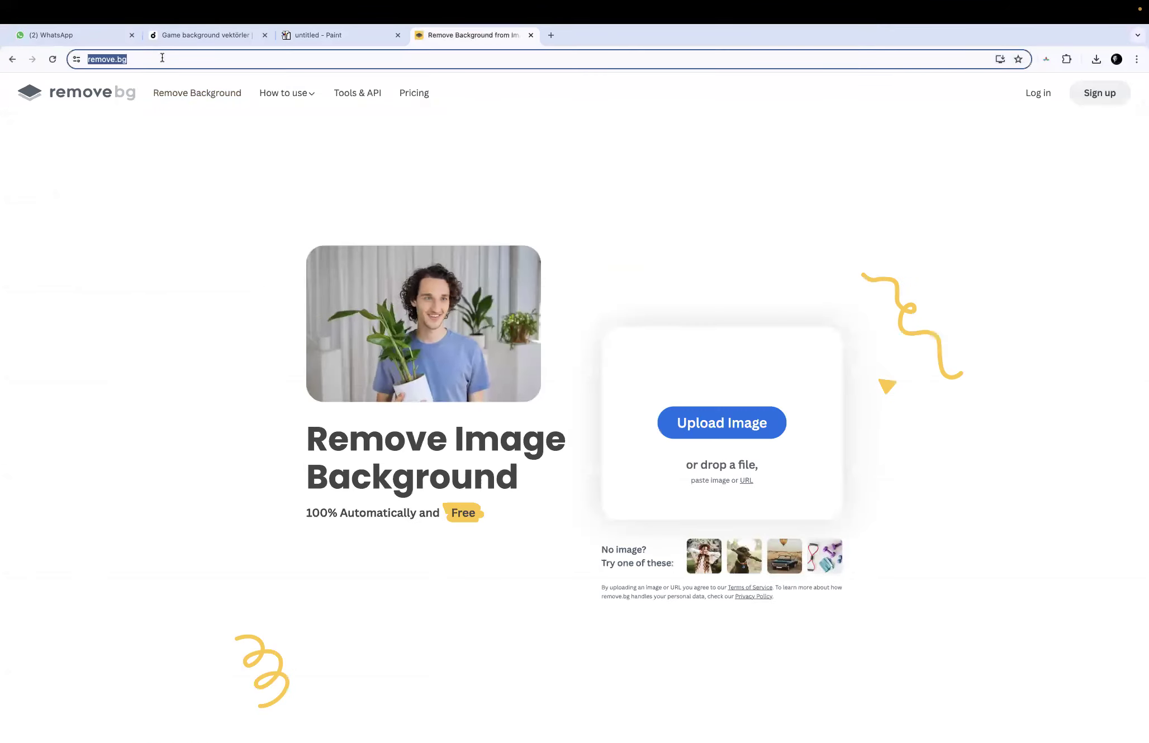
{"action": "left_click", "coordinate": [40, 38]}
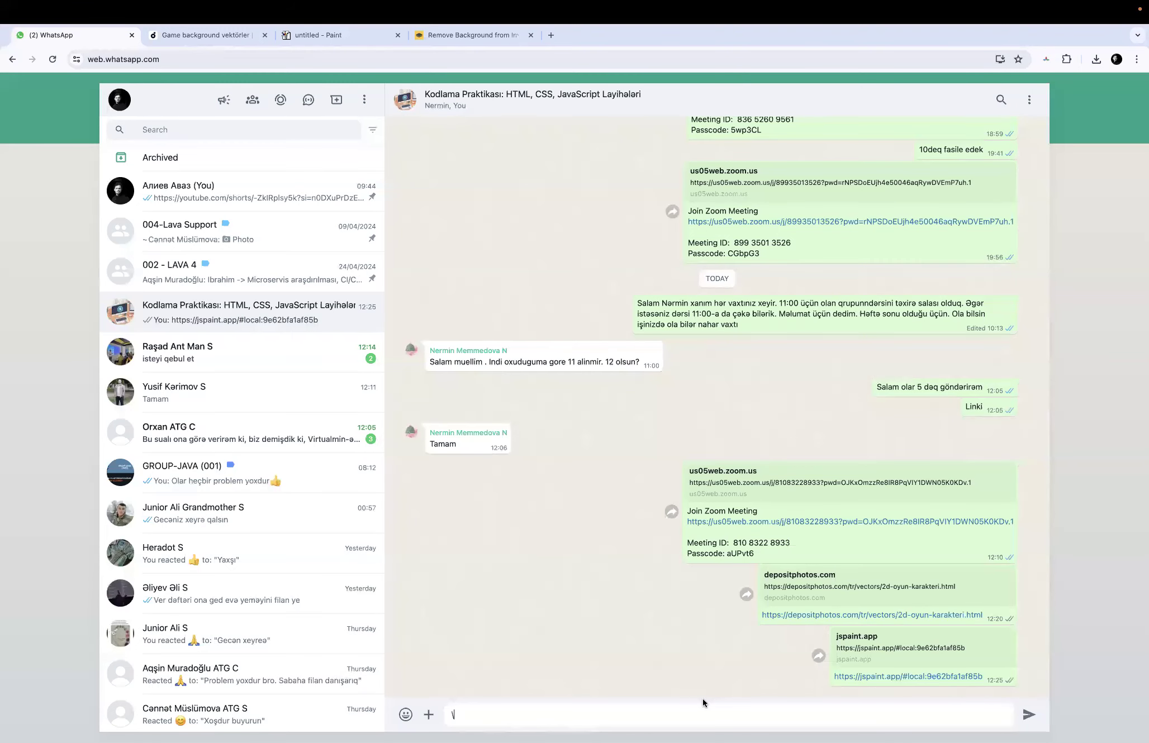
{"action": "key", "text": "ctrl+v"}
{"action": "key", "text": "Return"}
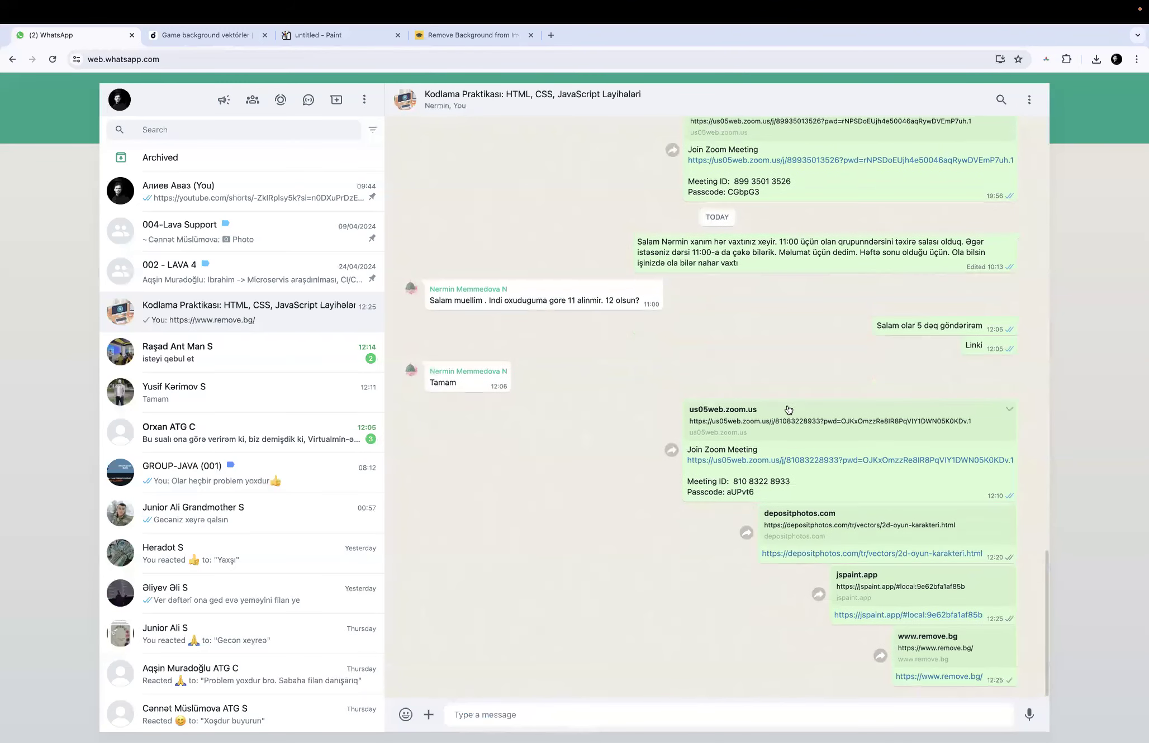
Close the remove.bg and JS Paint pages, dismiss the Depositphotos preview, and replace the Depositphotos page with a blank one
{"action": "left_click", "coordinate": [466, 35]}
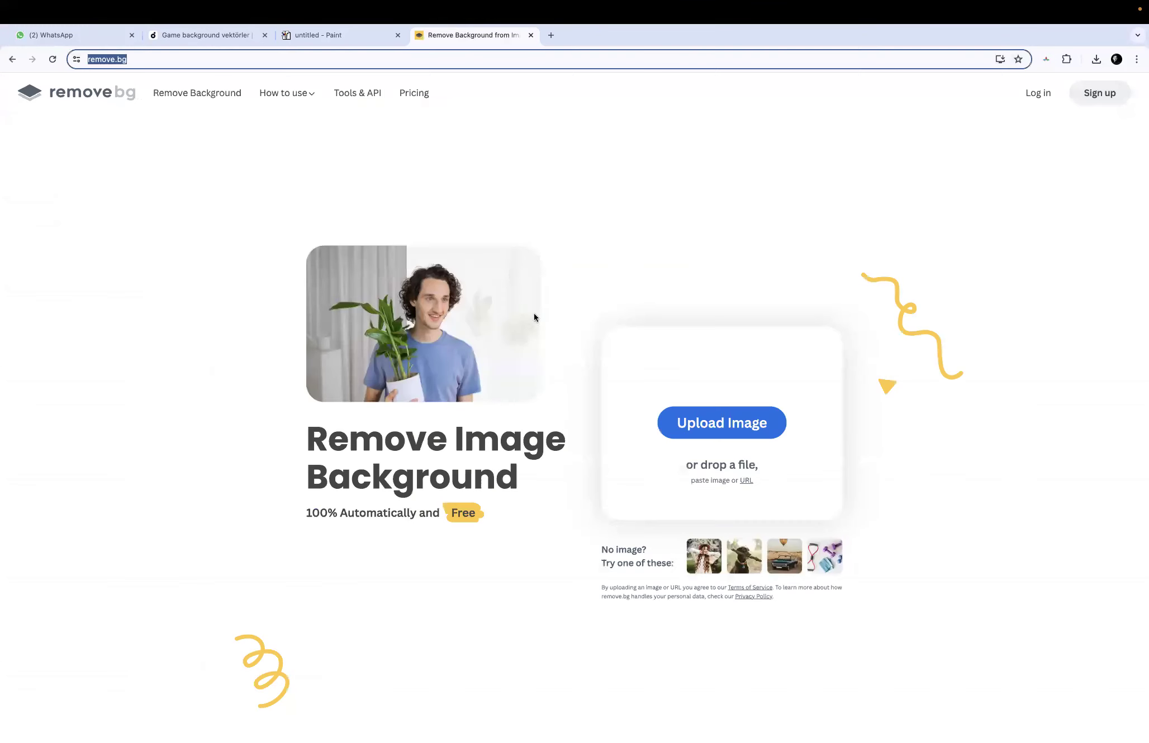
{"action": "left_click", "coordinate": [397, 35]}
{"action": "left_click", "coordinate": [397, 35]}
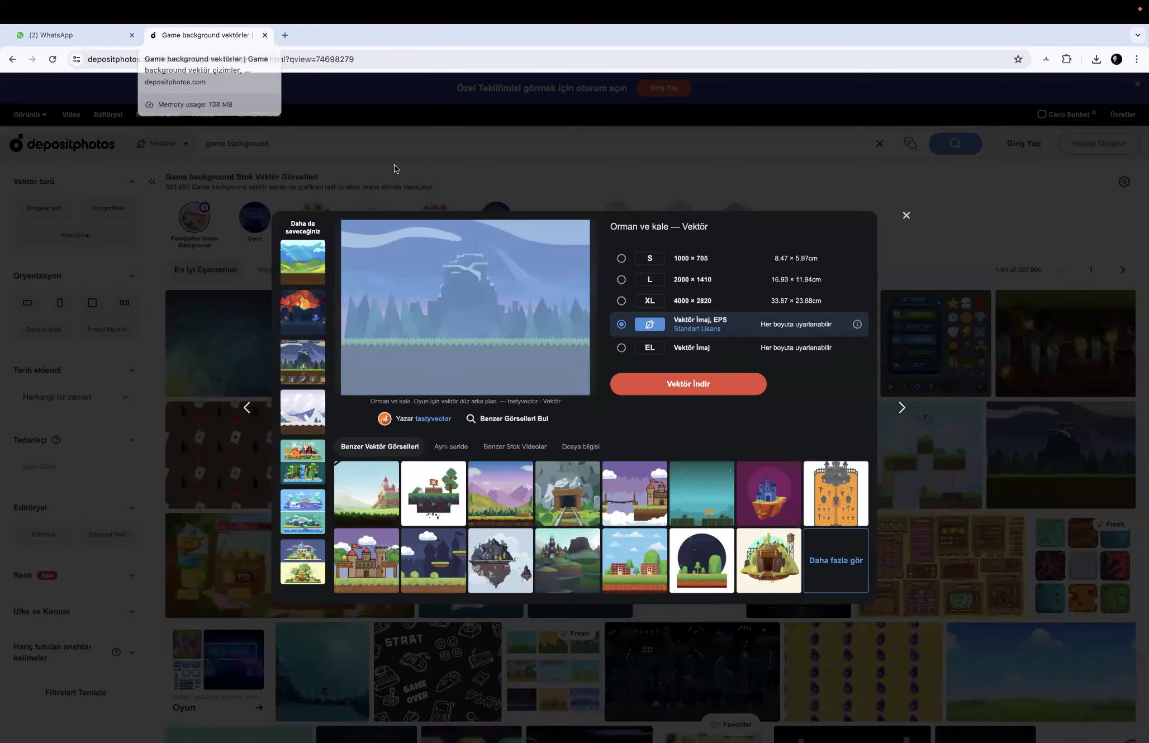
{"action": "left_click", "coordinate": [903, 213]}
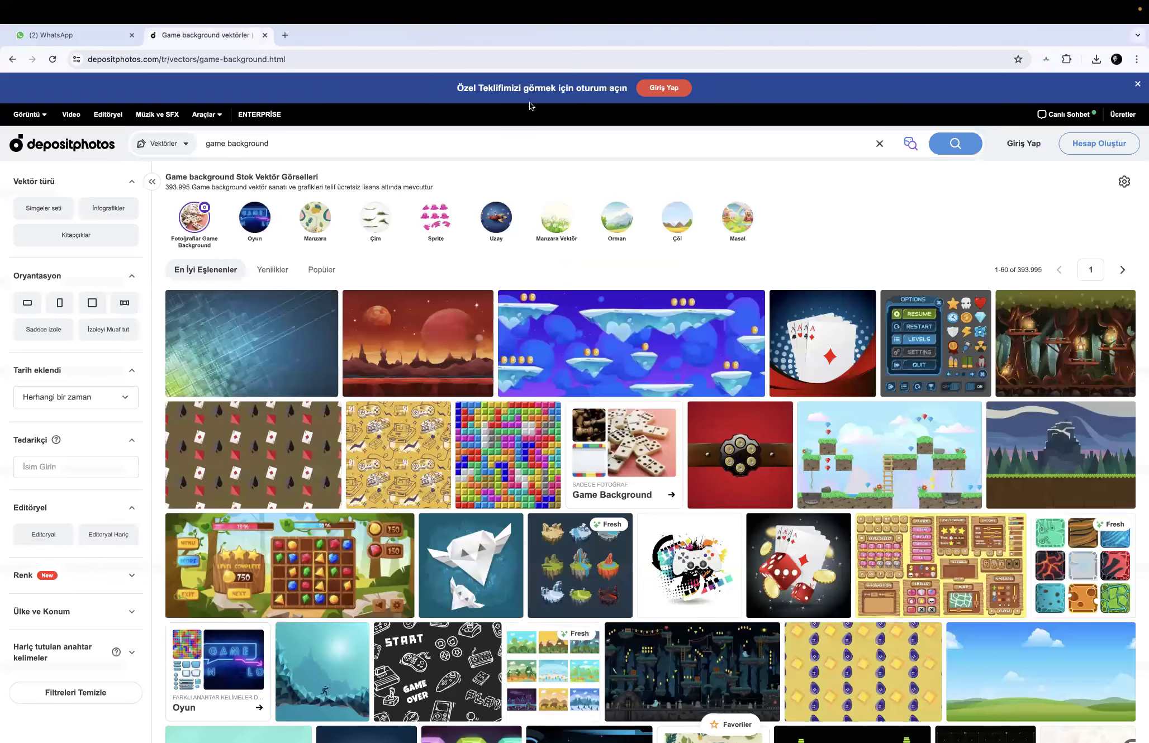
{"action": "left_click", "coordinate": [285, 35]}
{"action": "left_click", "coordinate": [264, 34]}
Open the bookmarked Game Menu Vector Art page on VectorStock, browse its vectors, and send its link to the WhatsApp group
{"action": "left_click", "coordinate": [834, 88]}
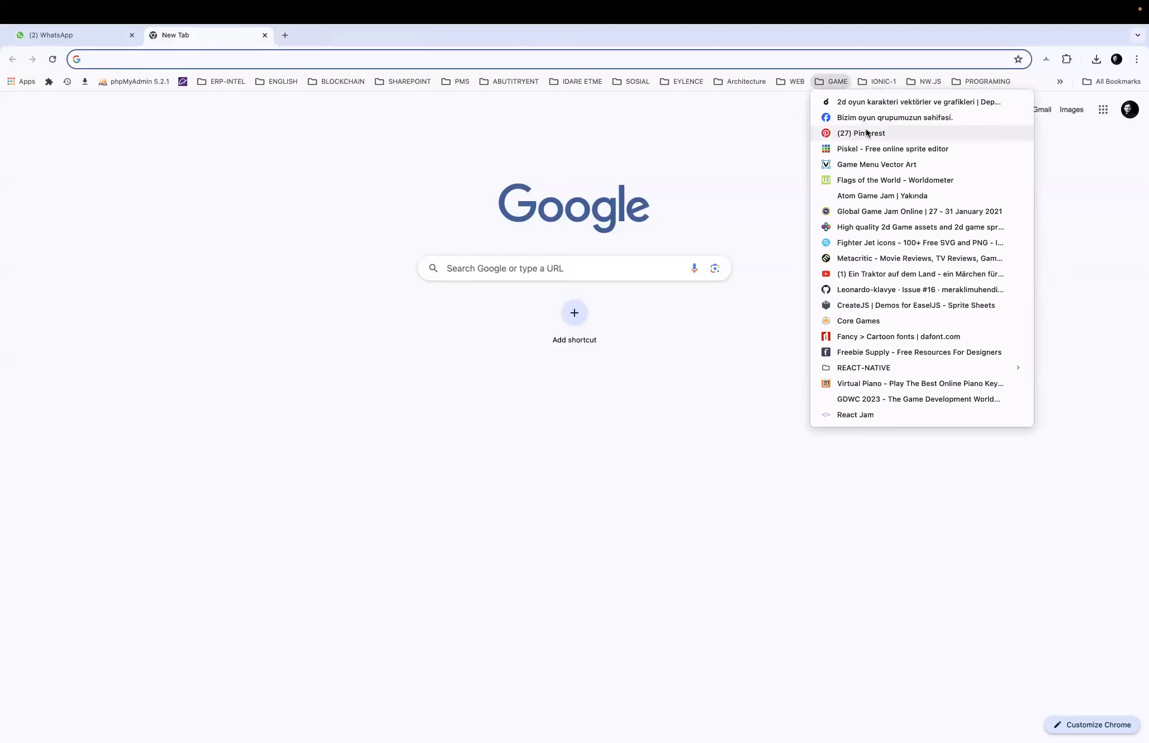
{"action": "left_click", "coordinate": [867, 165]}
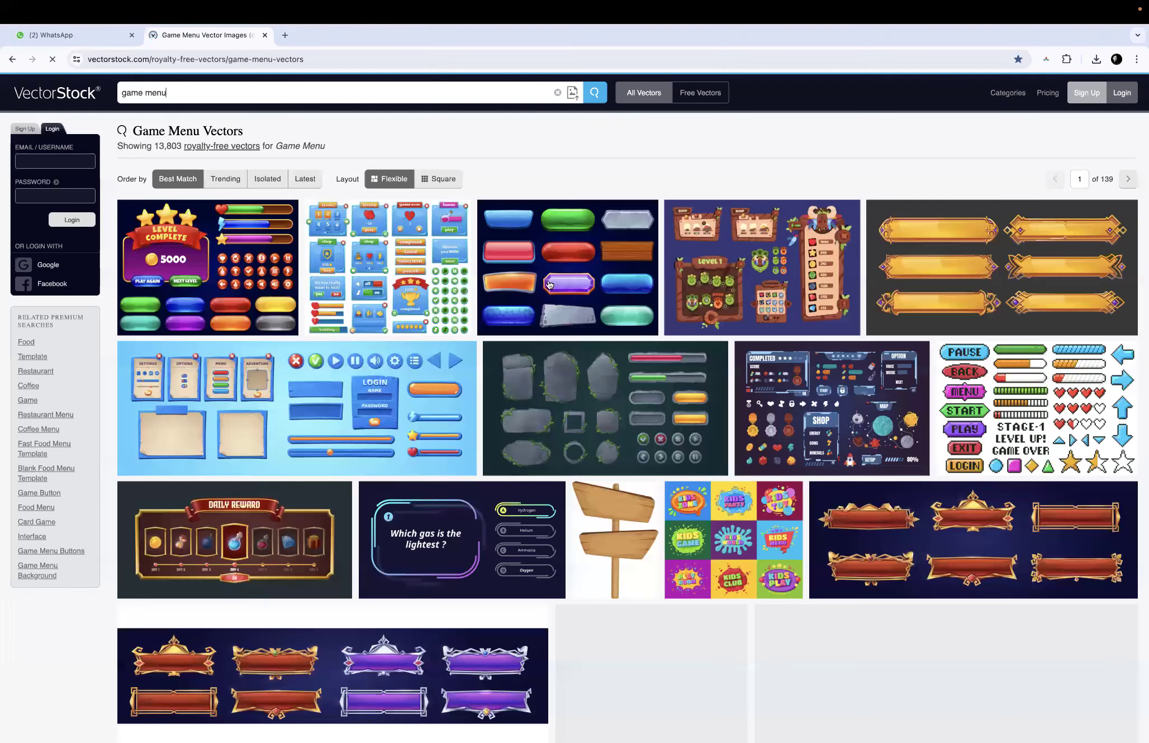
{"action": "left_click", "coordinate": [302, 62]}
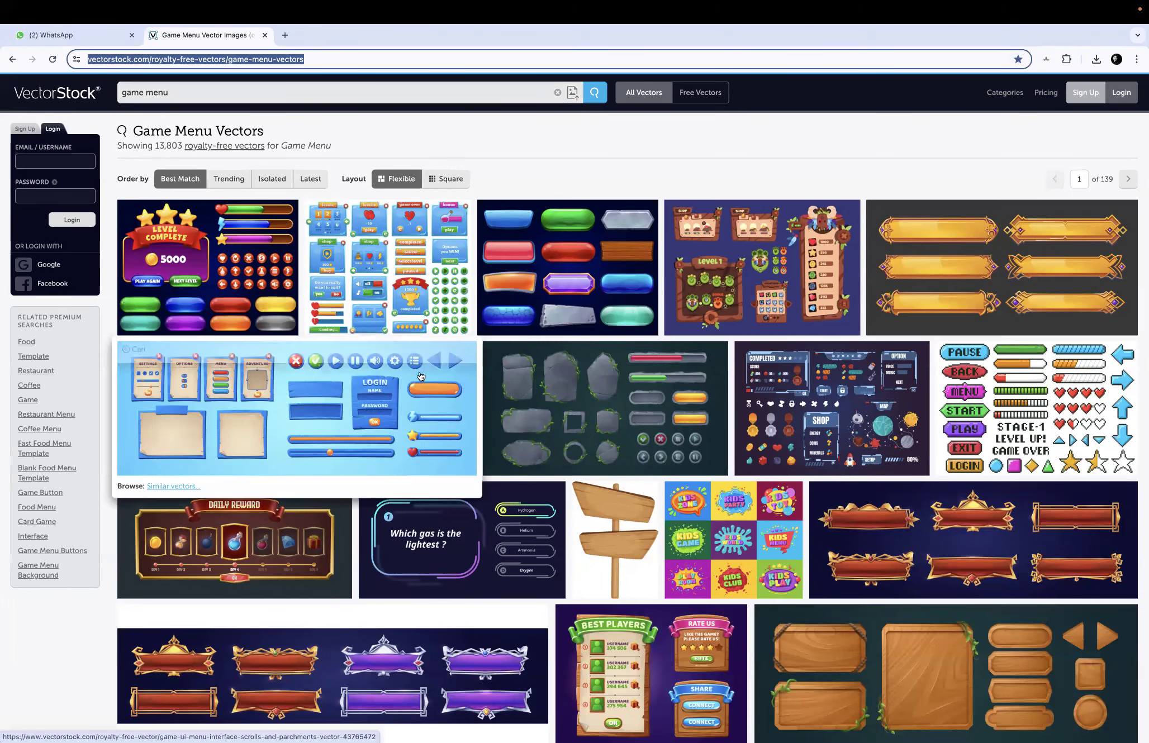
{"action": "scroll", "coordinate": [561, 481], "scroll_direction": "down", "scroll_amount": 4}
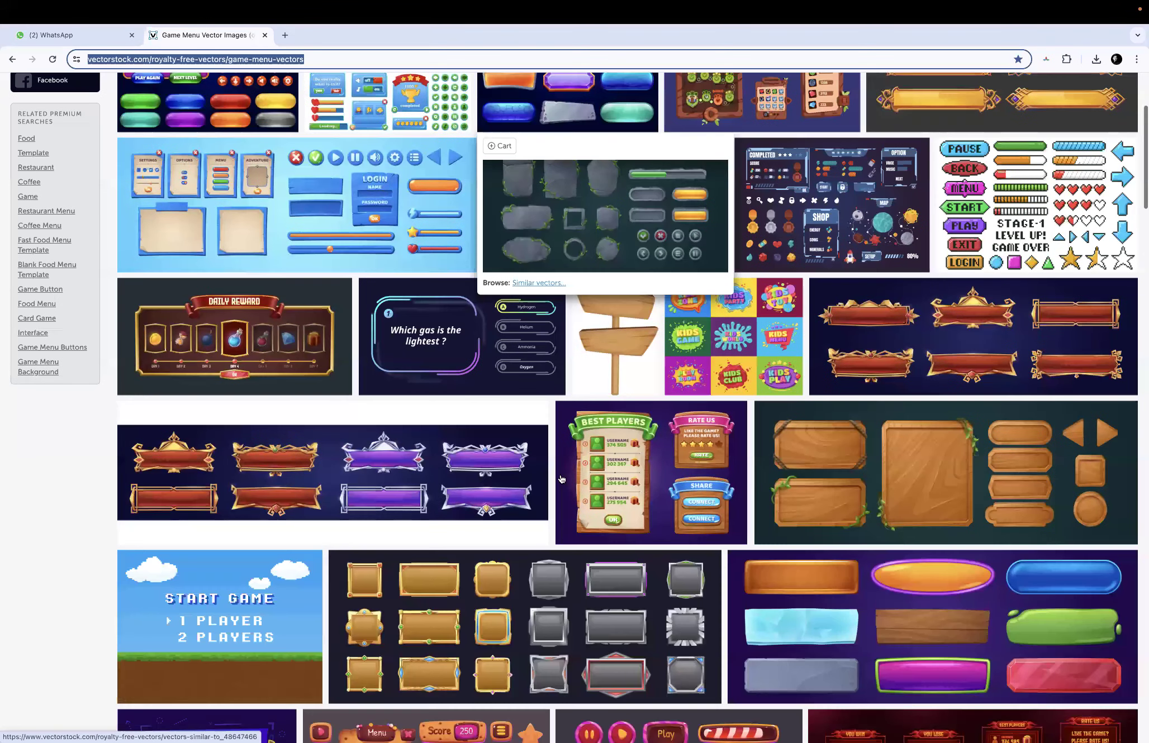
{"action": "scroll", "coordinate": [321, 166], "scroll_direction": "down", "scroll_amount": 10}
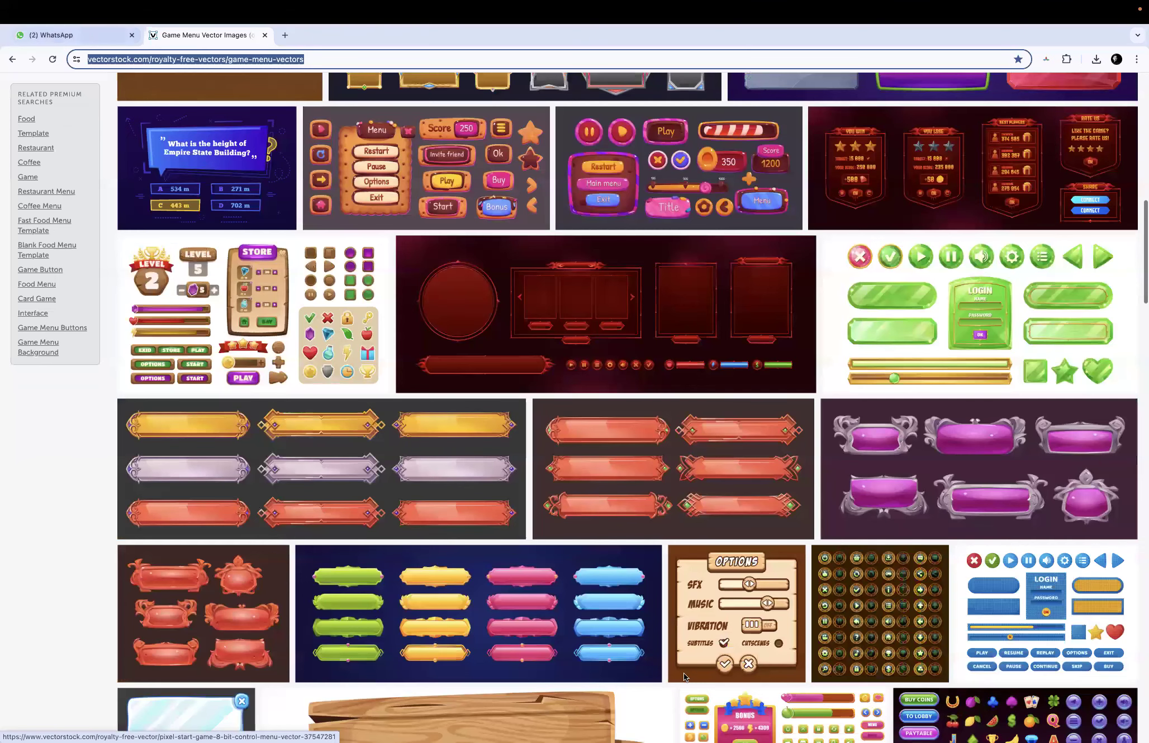
{"action": "key", "text": "ctrl+shift+Tab"}
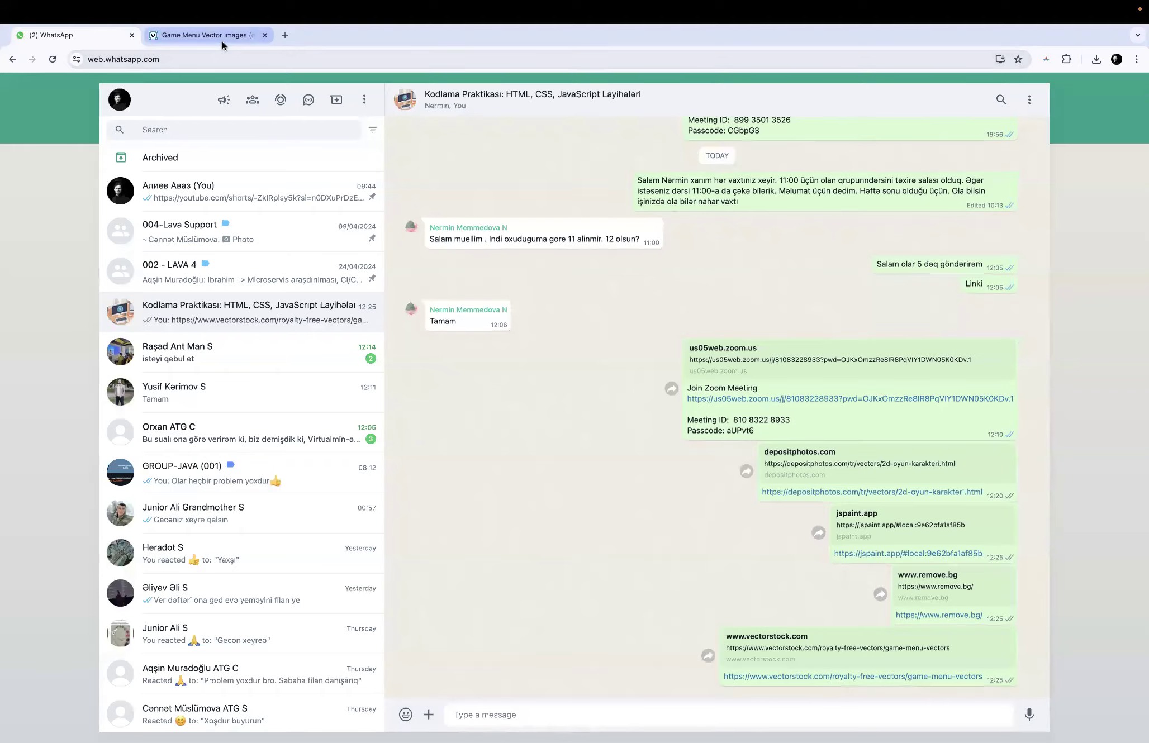
Leave the VectorStock page and open the Pinterest bookmark from the GAME folder
{"action": "left_click", "coordinate": [222, 38]}
{"action": "left_click", "coordinate": [14, 59]}
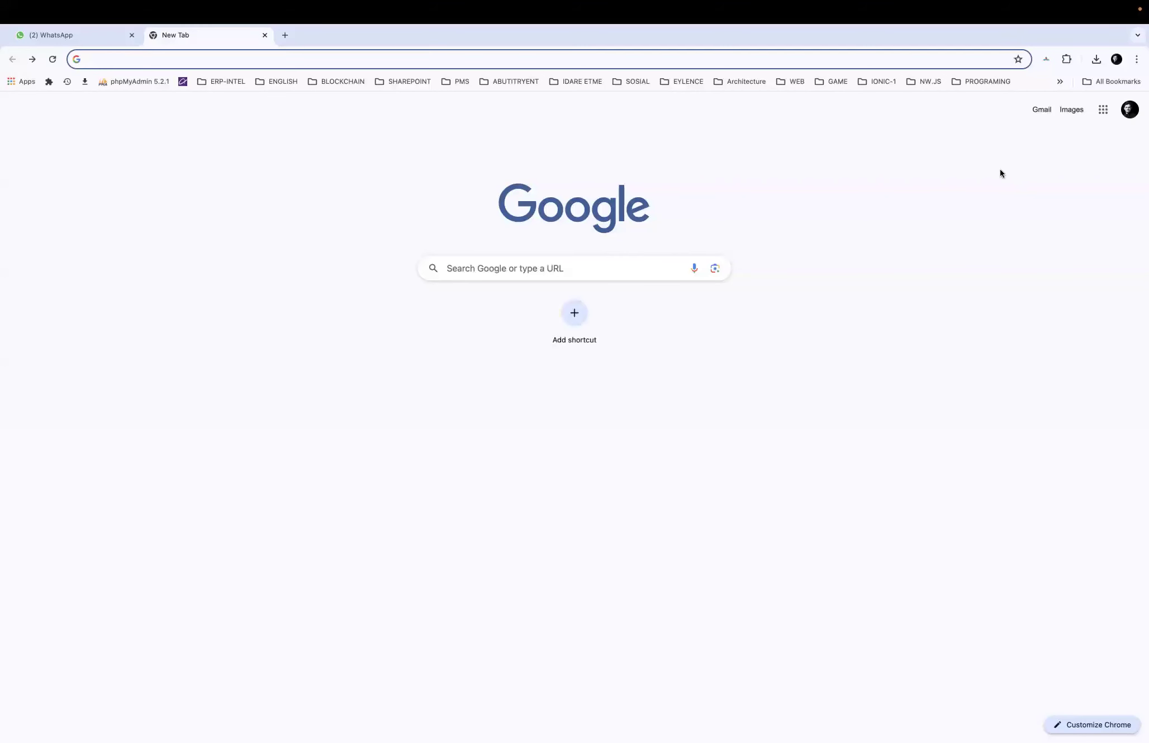
{"action": "left_click", "coordinate": [835, 84]}
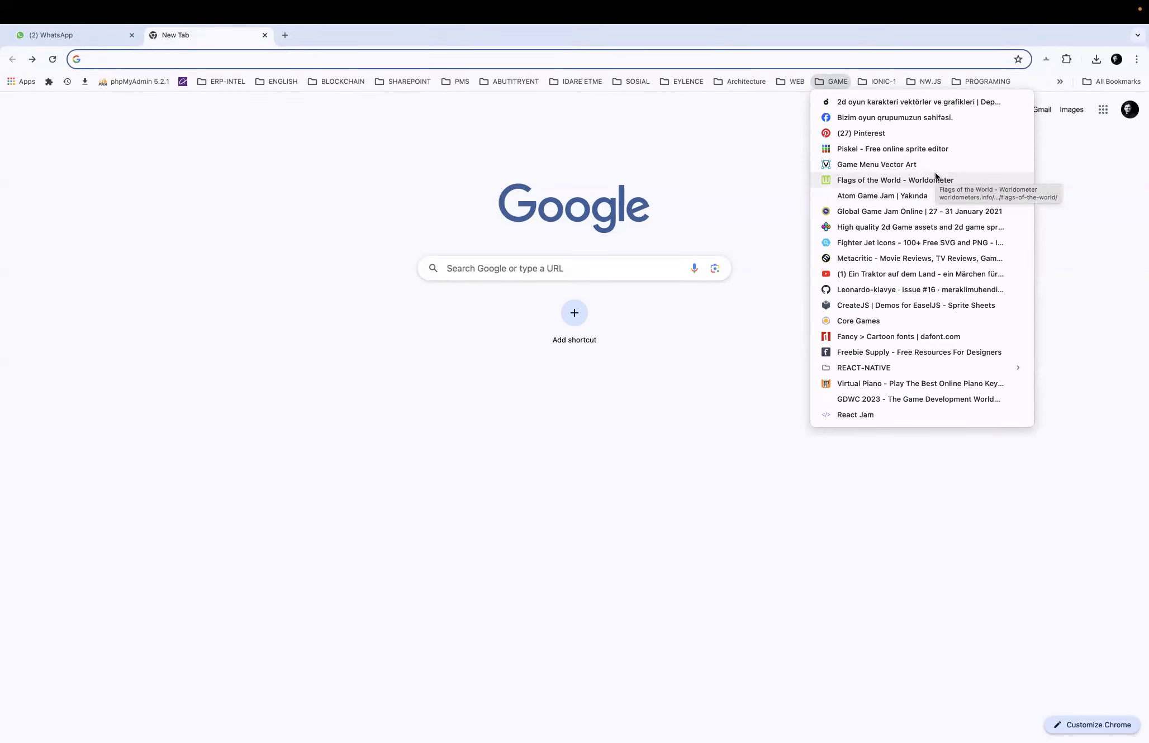
{"action": "left_click", "coordinate": [889, 133]}
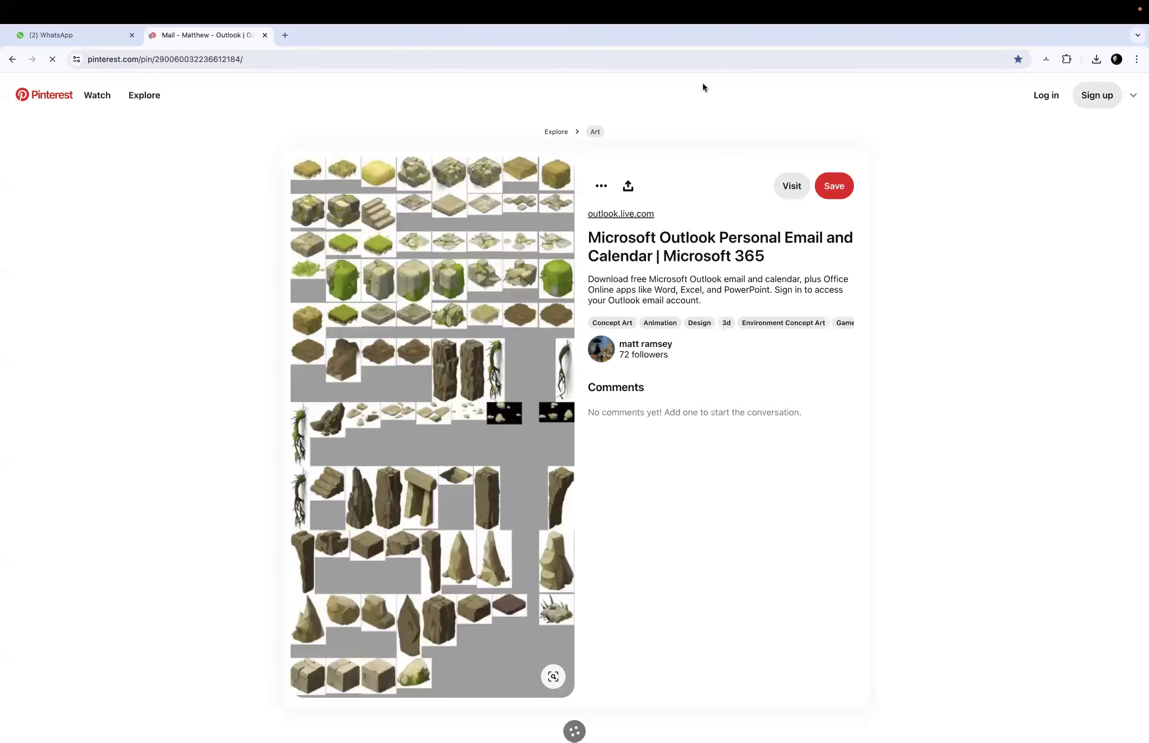
{"action": "scroll", "coordinate": [381, 377], "scroll_direction": "down", "scroll_amount": 1}
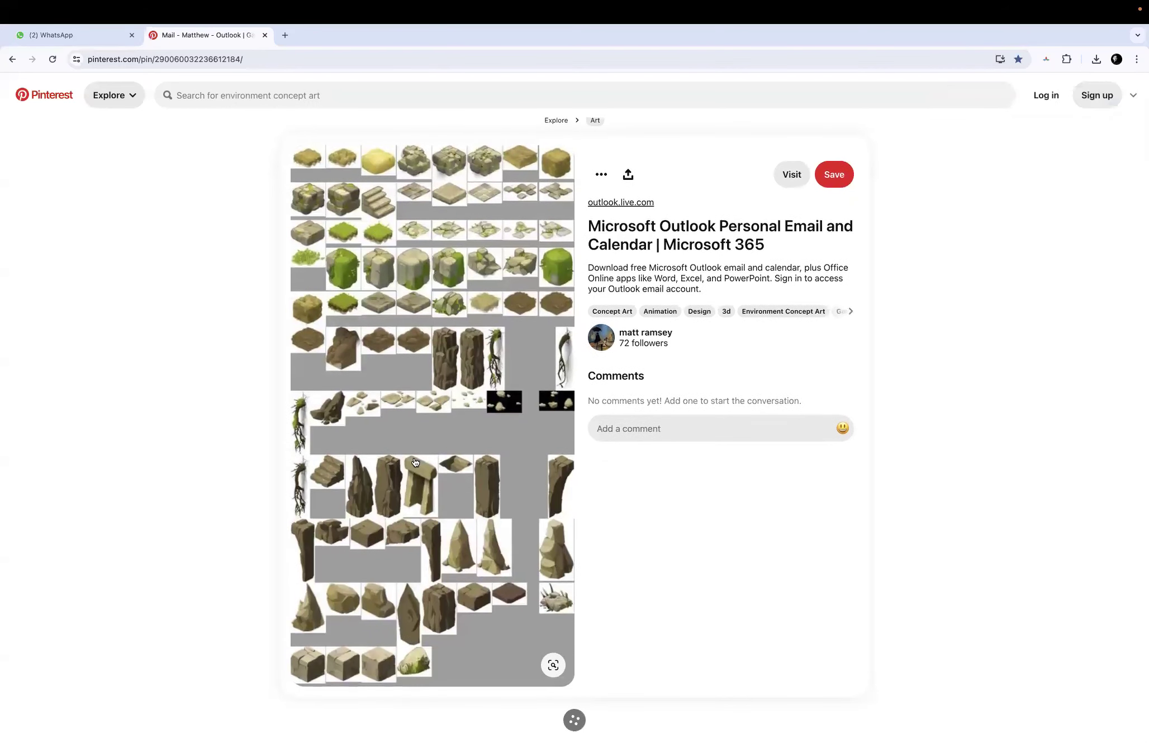
Copy the Pinterest pin's address and send it to the WhatsApp group
{"action": "left_click", "coordinate": [262, 59]}
{"action": "key", "text": "ctrl+c"}
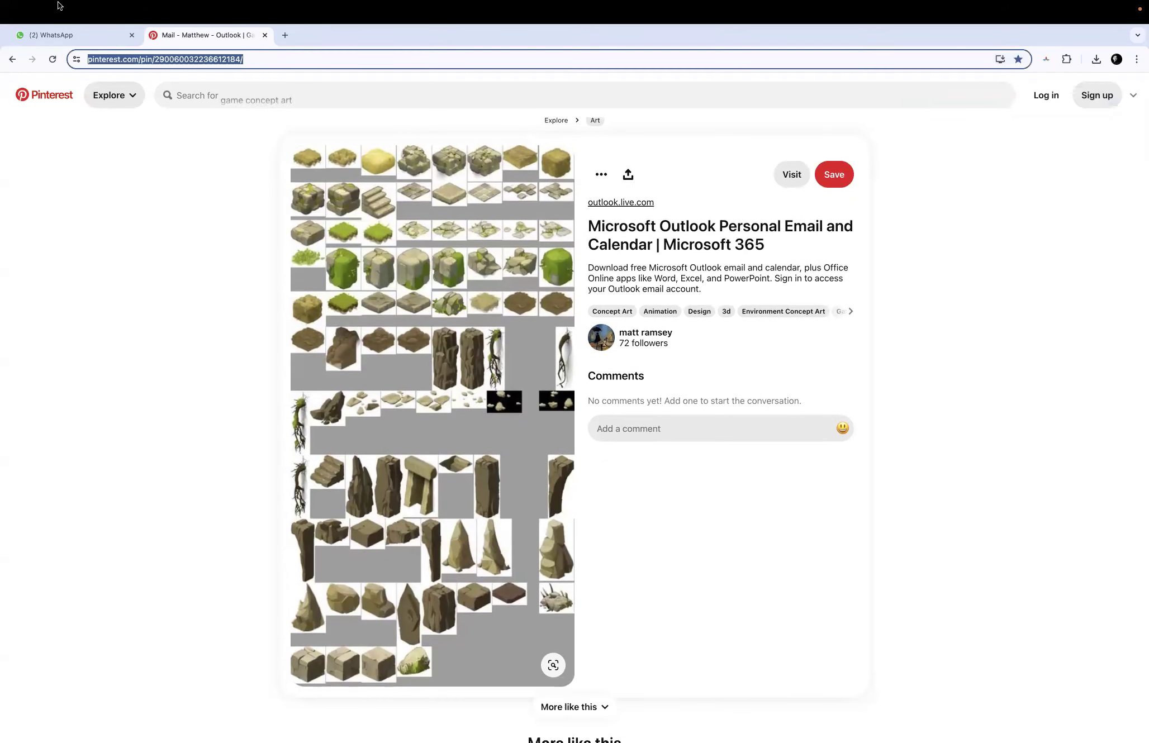
{"action": "left_click", "coordinate": [66, 35]}
{"action": "key", "text": "ctrl+v"}
{"action": "key", "text": "Return"}
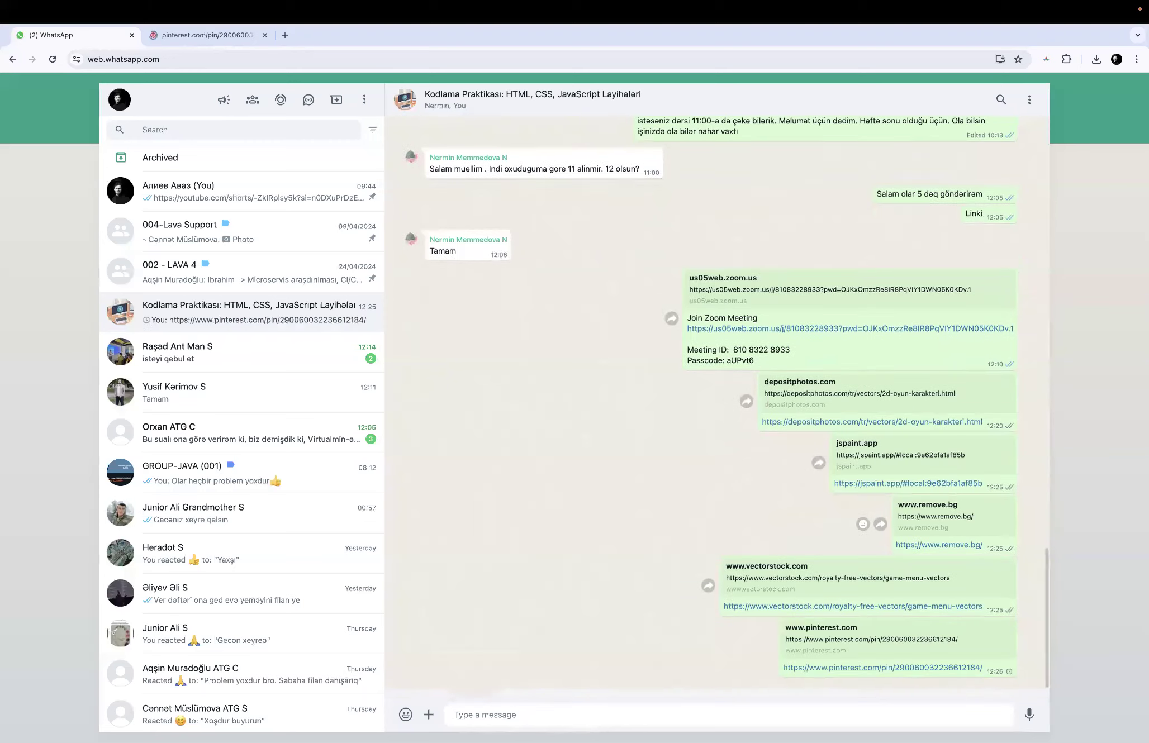
Return to the Pinterest pin, browse the related game asset pins beneath it, and go back to the blank page
{"action": "left_click", "coordinate": [218, 35]}
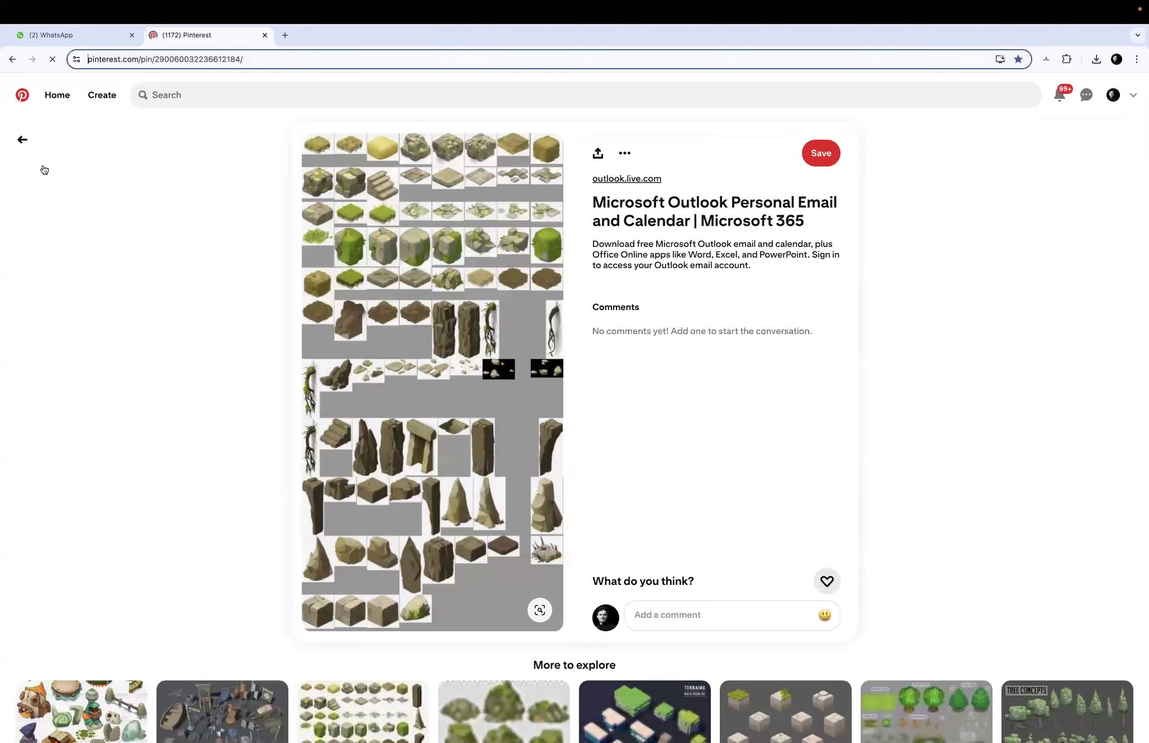
{"action": "scroll", "coordinate": [417, 637], "scroll_direction": "down", "scroll_amount": 5}
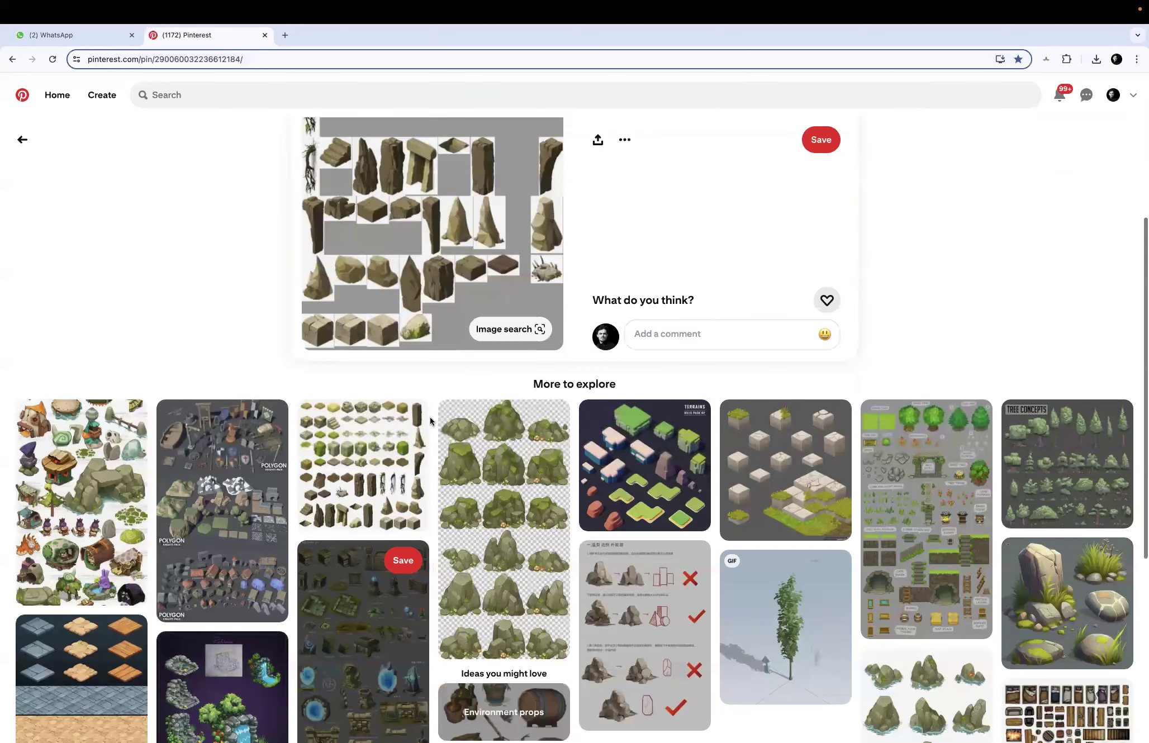
{"action": "scroll", "coordinate": [429, 416], "scroll_direction": "down", "scroll_amount": 6}
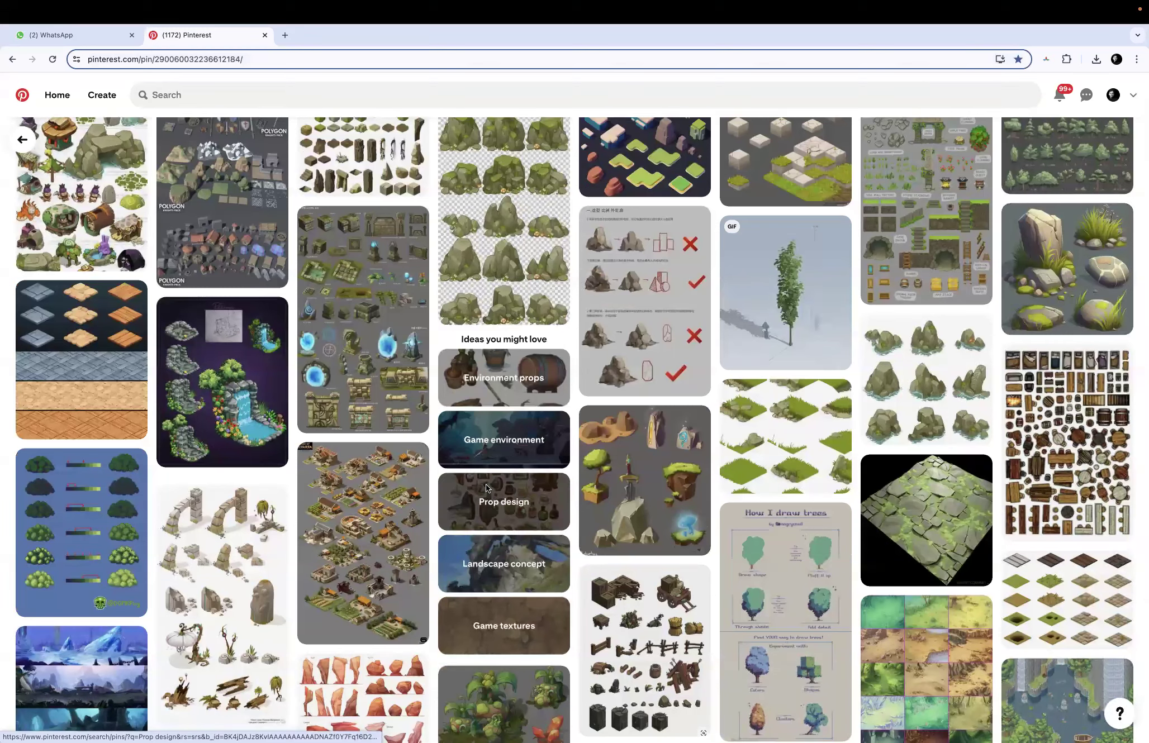
{"action": "scroll", "coordinate": [486, 488], "scroll_direction": "down", "scroll_amount": 10}
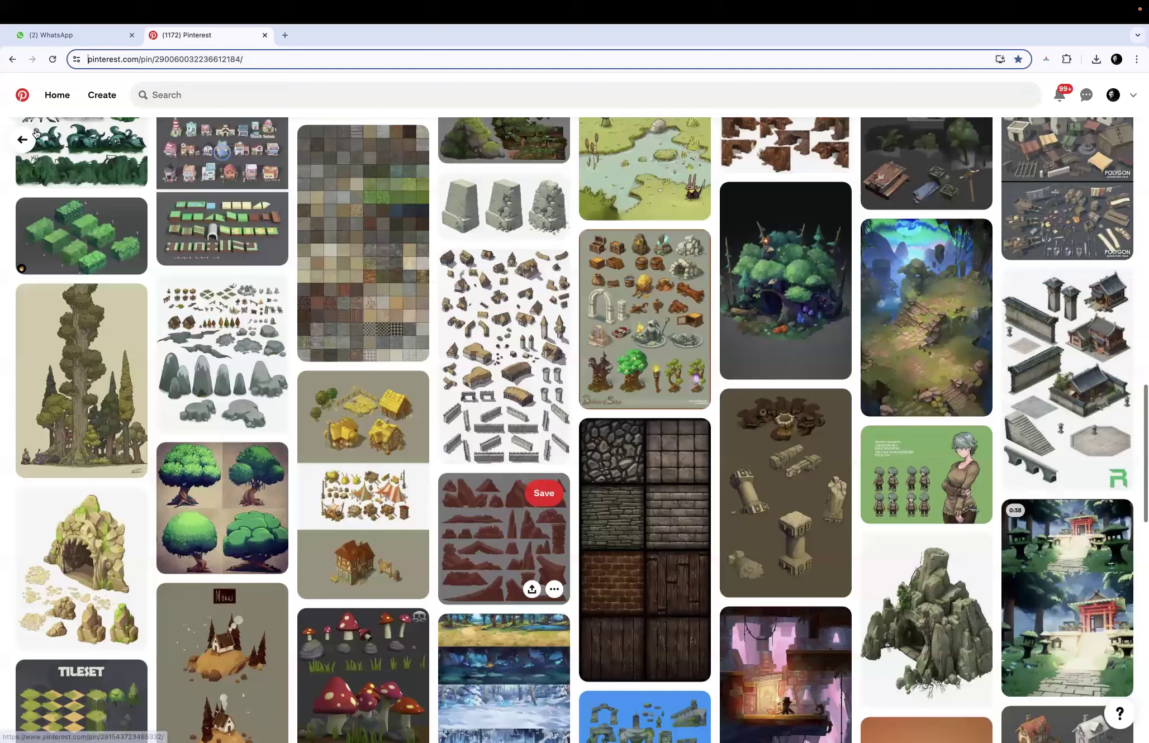
{"action": "scroll", "coordinate": [12, 91], "scroll_direction": "down", "scroll_amount": 4}
{"action": "key", "text": "super+bracketleft"}
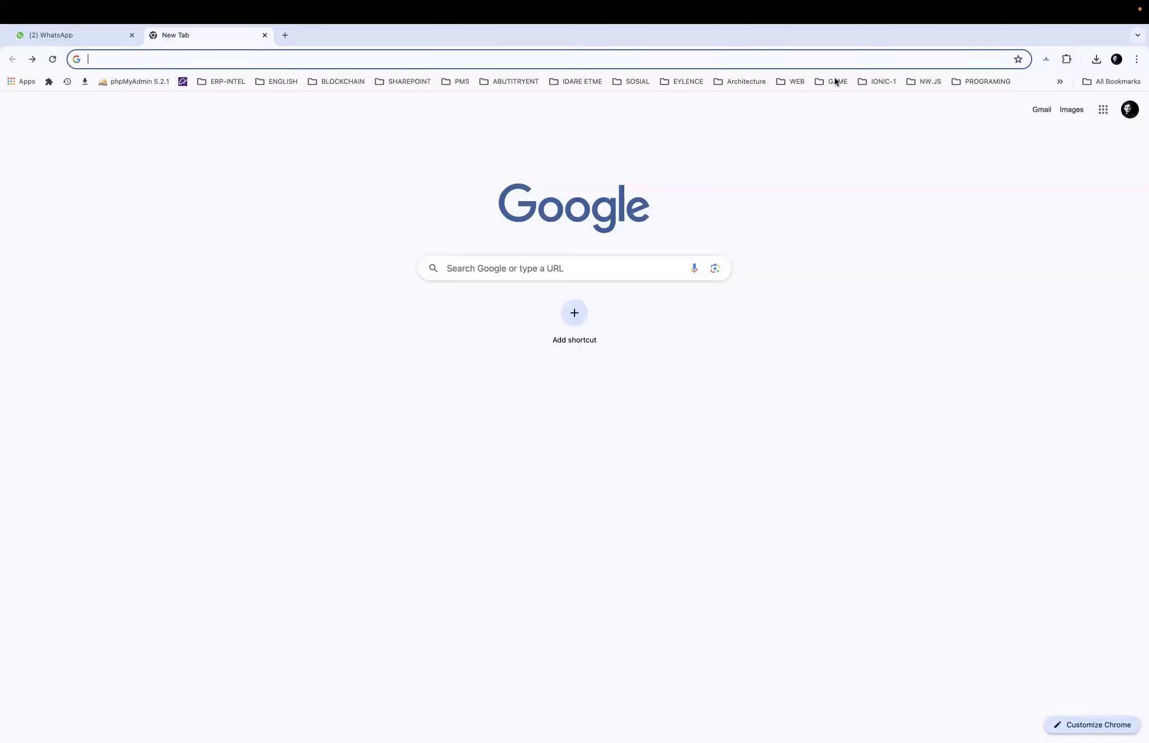
Open the Piskel sprite editor bookmark from the GAME folder and create a new sprite
{"action": "left_click", "coordinate": [830, 81]}
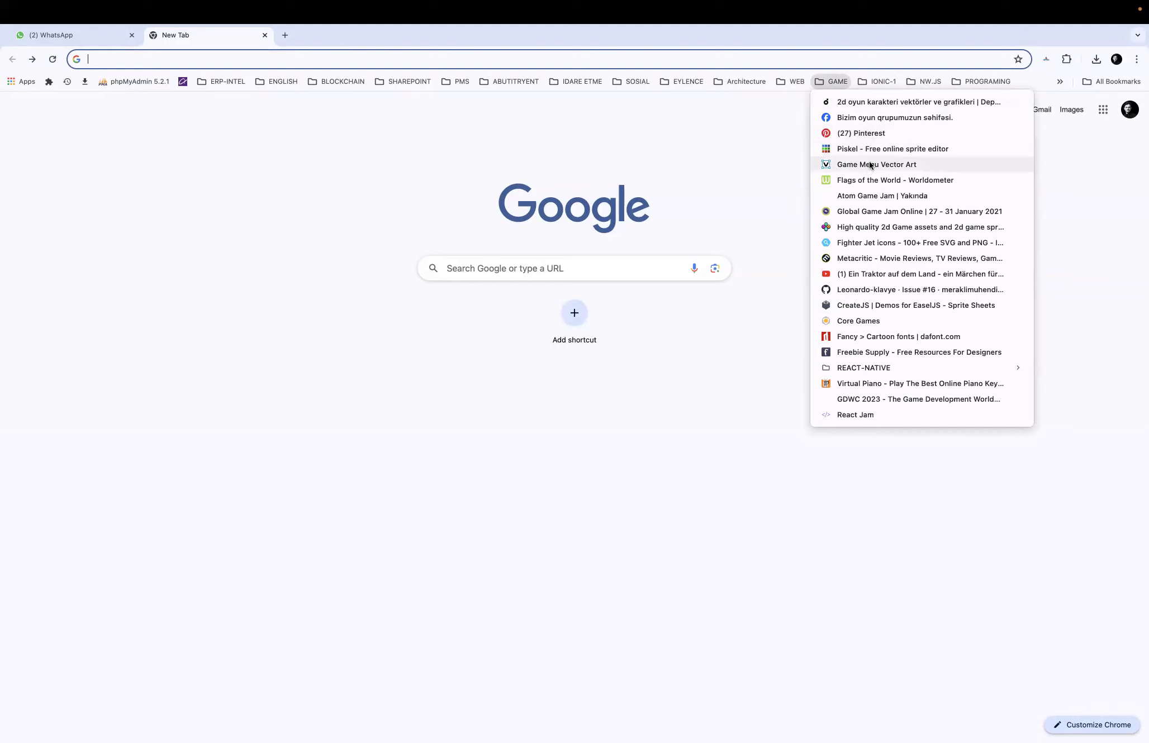
{"action": "left_click", "coordinate": [880, 150]}
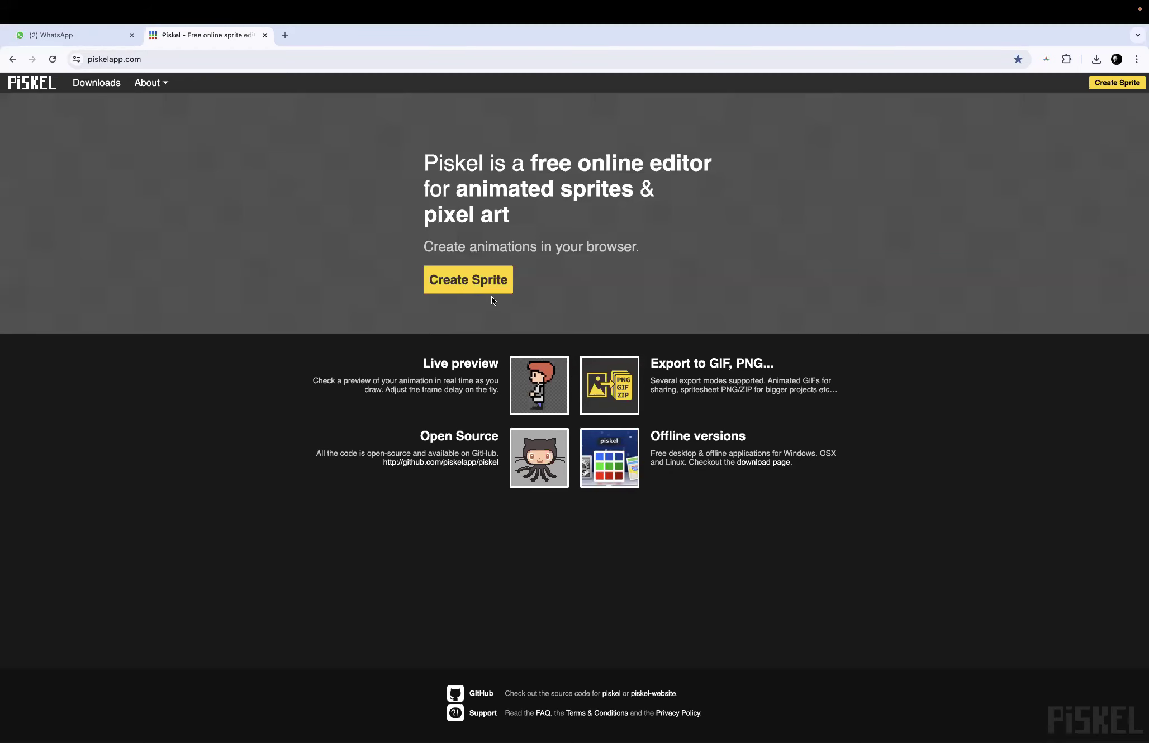
{"action": "left_click", "coordinate": [496, 283]}
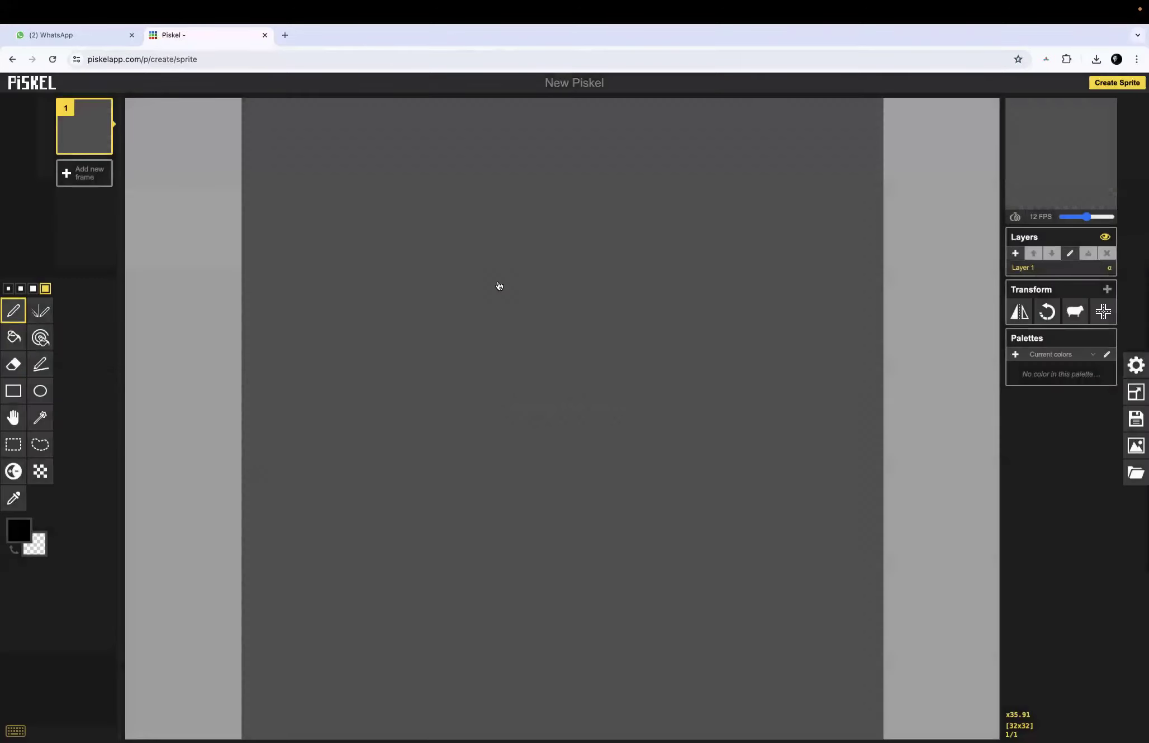
Draw a black arch on the first frame, add a second frame with a black U-shaped stroke, and delete that second frame
{"action": "mouse_move", "coordinate": [441, 417]}
{"action": "left_mouse_down"}
{"action": "mouse_move", "coordinate": [510, 298]}
{"action": "mouse_move", "coordinate": [623, 298]}
{"action": "mouse_move", "coordinate": [636, 430]}
{"action": "left_mouse_up"}
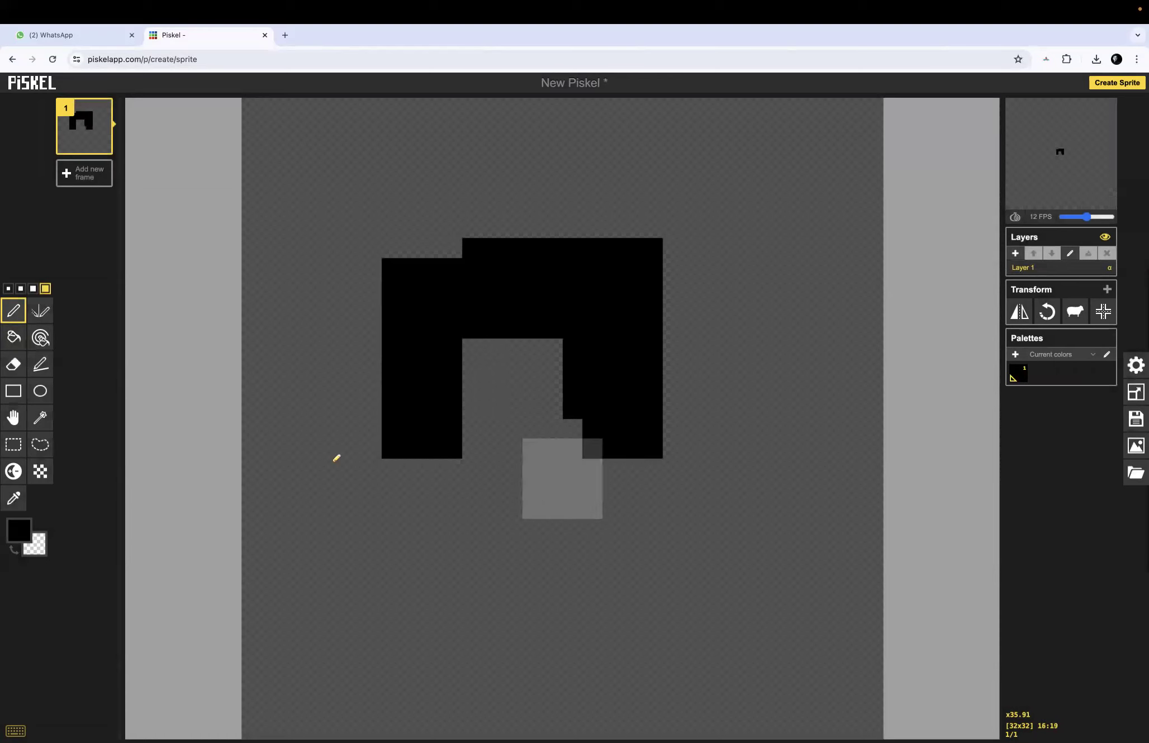
{"action": "left_click", "coordinate": [87, 178]}
{"action": "mouse_move", "coordinate": [452, 340]}
{"action": "left_mouse_down"}
{"action": "mouse_move", "coordinate": [618, 402]}
{"action": "mouse_move", "coordinate": [603, 358]}
{"action": "left_mouse_up"}
{"action": "mouse_move", "coordinate": [1058, 148]}
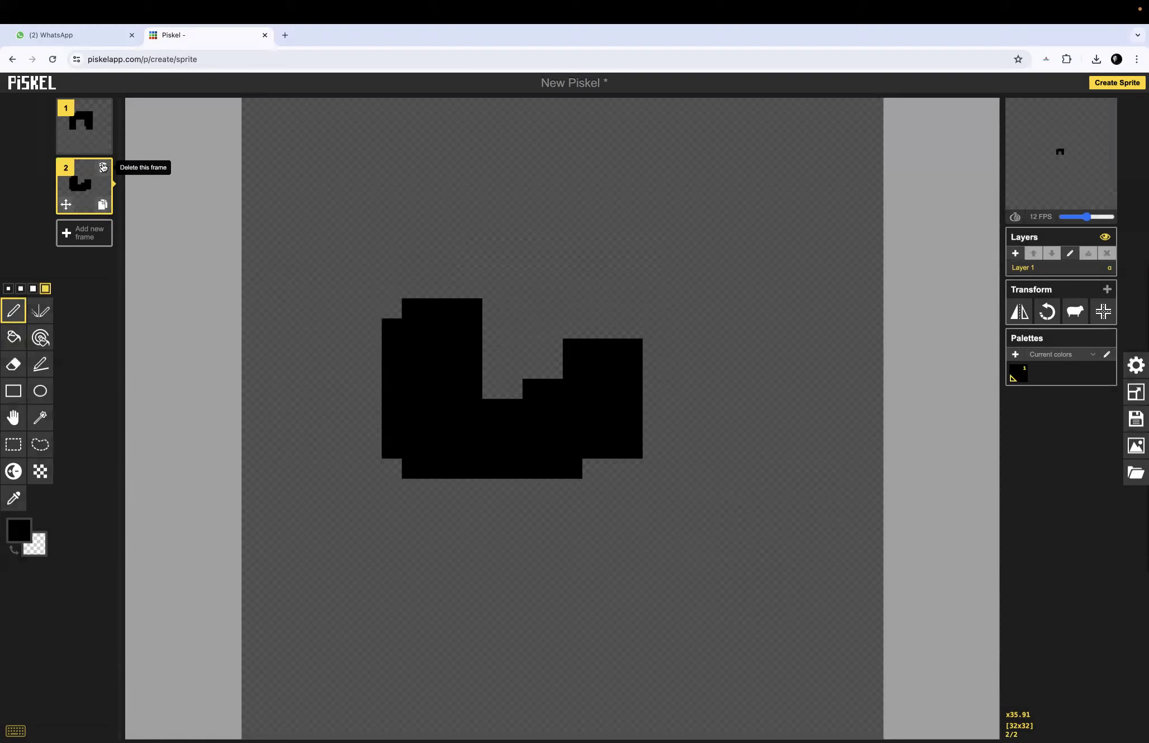
{"action": "left_click", "coordinate": [103, 167]}
Copy the address of the Piskel sprite page and send it to the WhatsApp group
{"action": "left_click", "coordinate": [178, 60]}
{"action": "key", "text": "ctrl+c"}
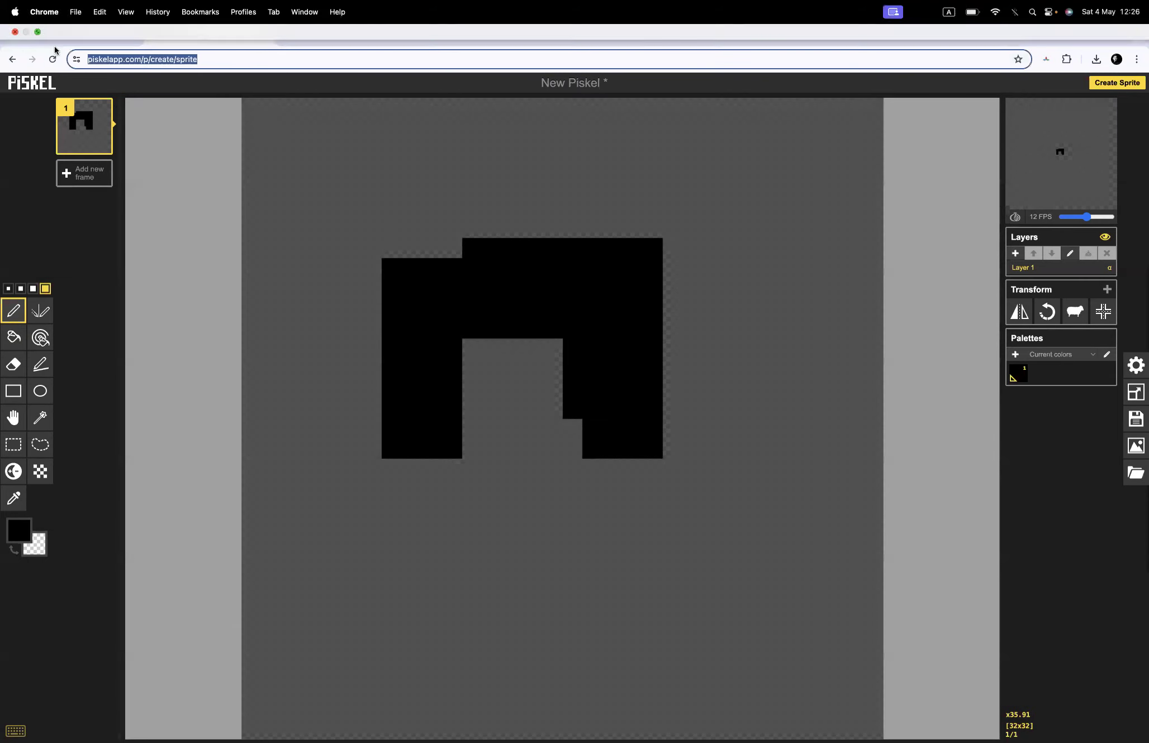
{"action": "left_click", "coordinate": [61, 36]}
{"action": "key", "text": "ctrl+v"}
{"action": "key", "text": "Return"}
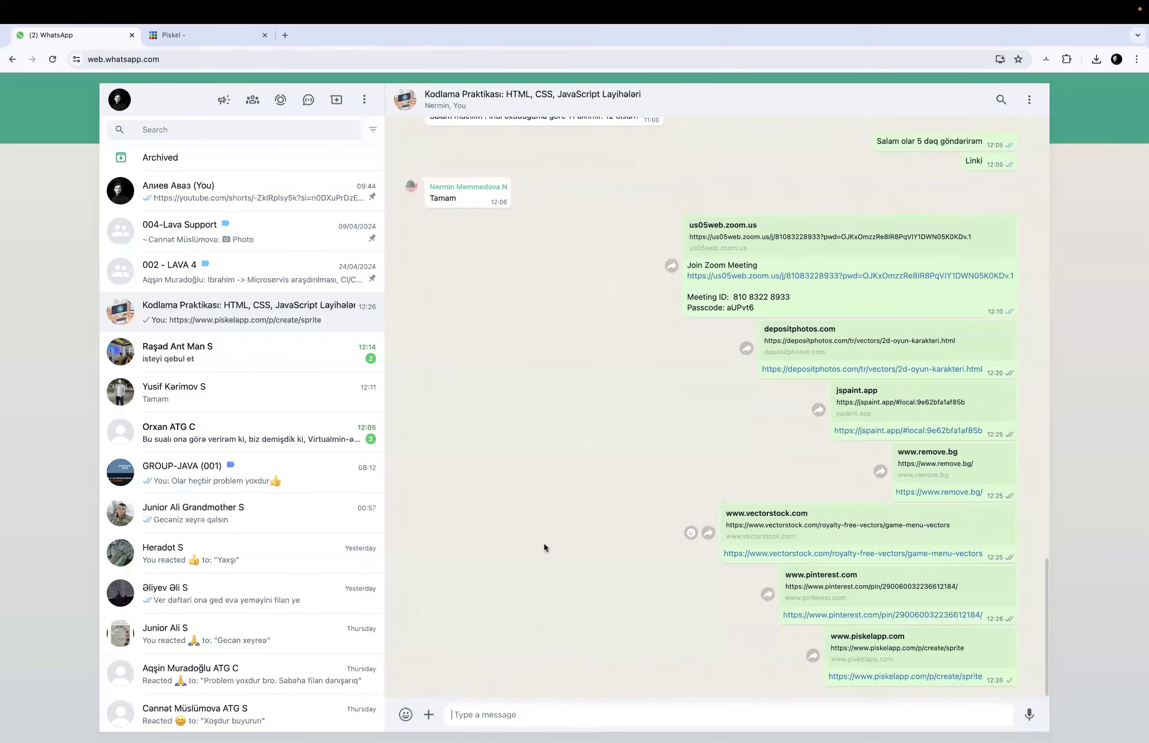
Open the self-message chat in WhatsApp and close the Piskel page, discarding the unsaved sprite
{"action": "left_click", "coordinate": [243, 204]}
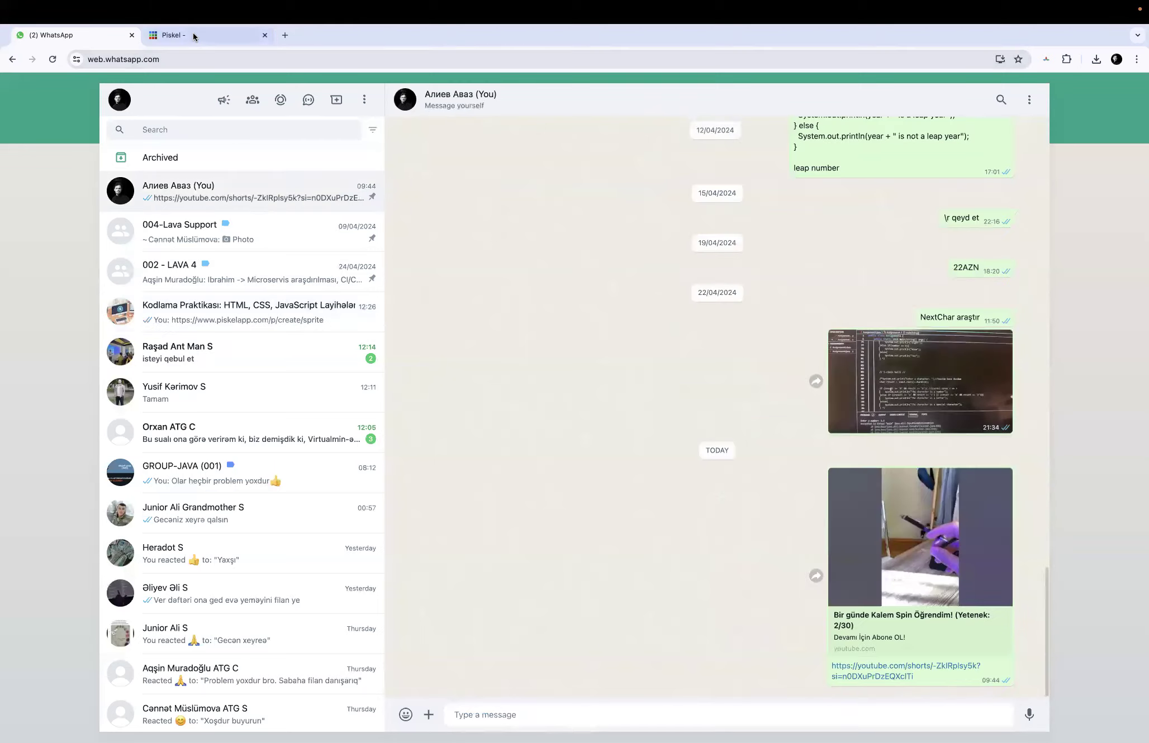
{"action": "left_click", "coordinate": [193, 35]}
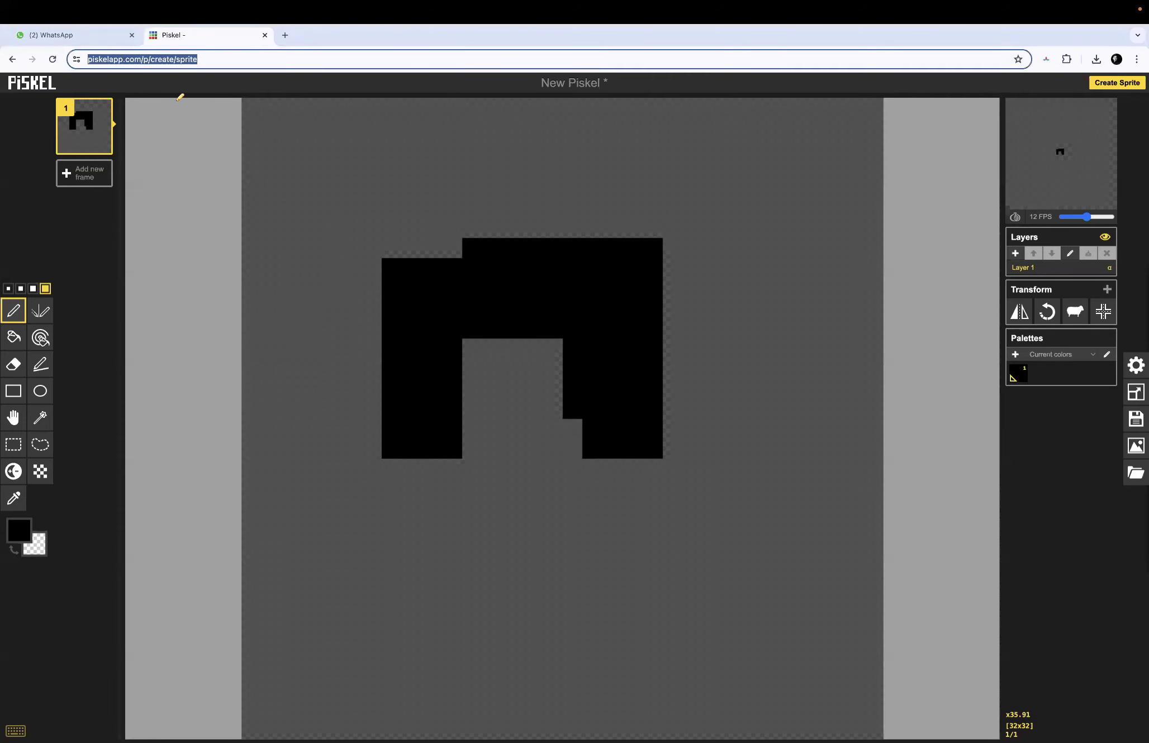
{"action": "left_click", "coordinate": [265, 35]}
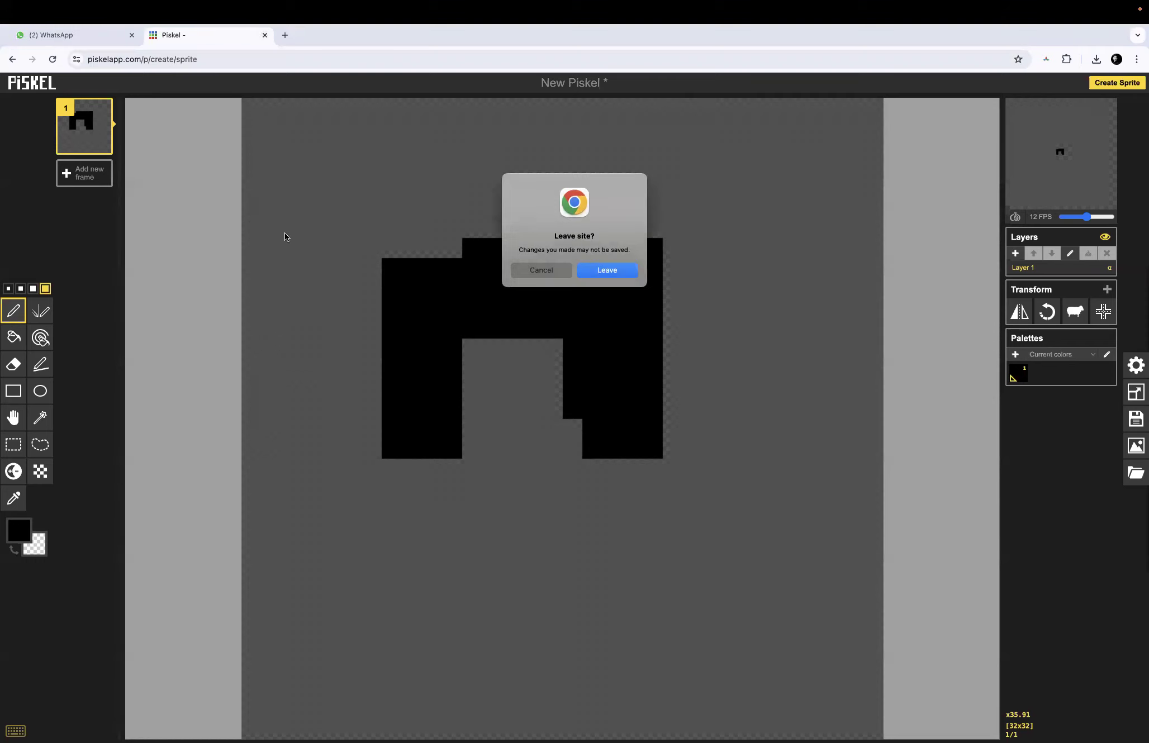
{"action": "left_click", "coordinate": [602, 273]}
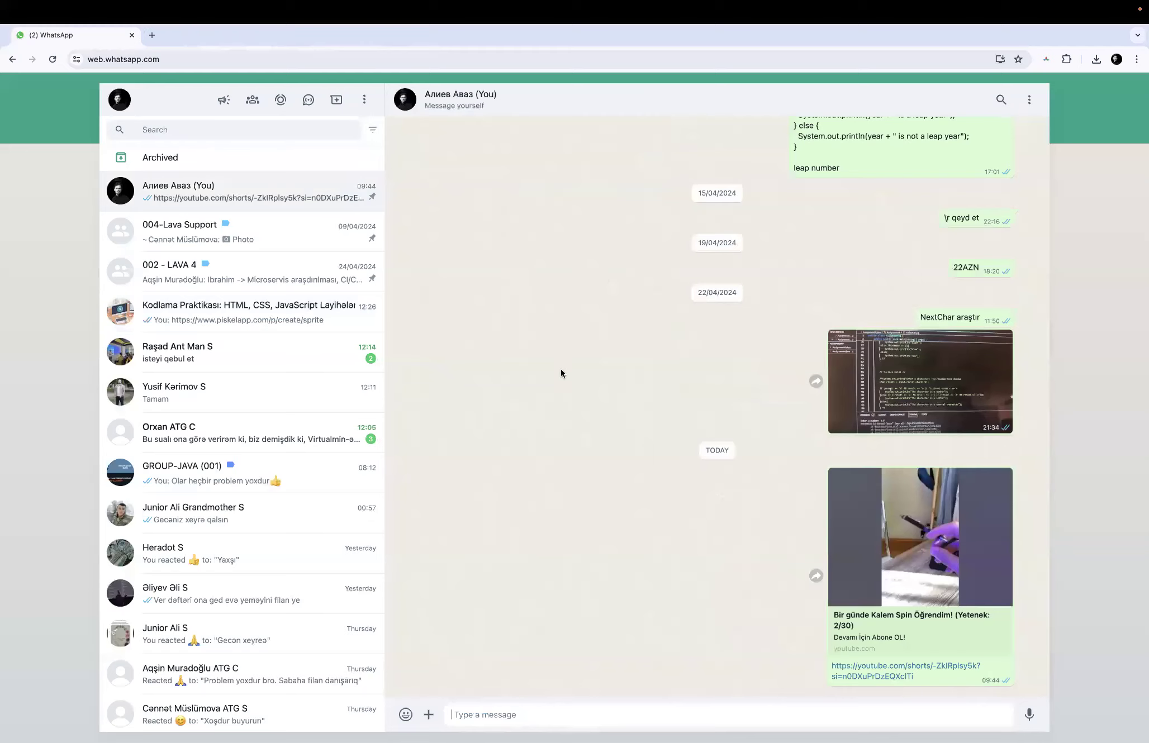
{"action": "left_click", "coordinate": [154, 35]}
{"action": "key", "text": "ctrl+Left"}
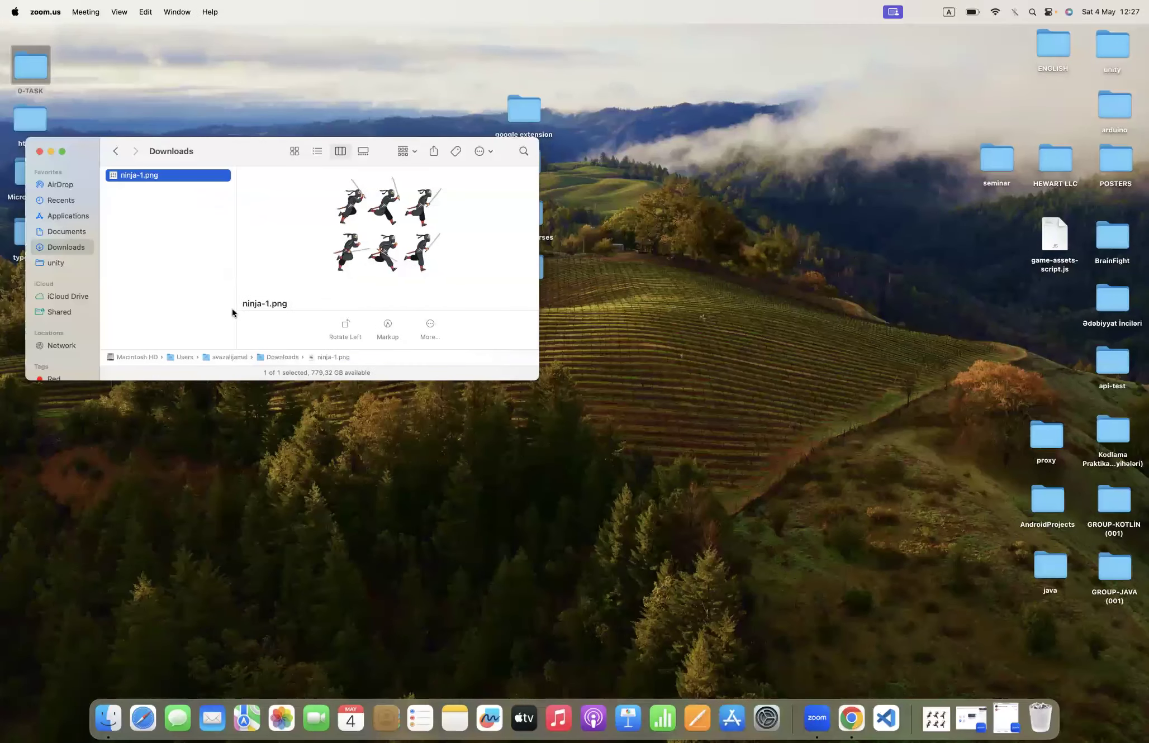
{"action": "key", "text": "ctrl+Right"}
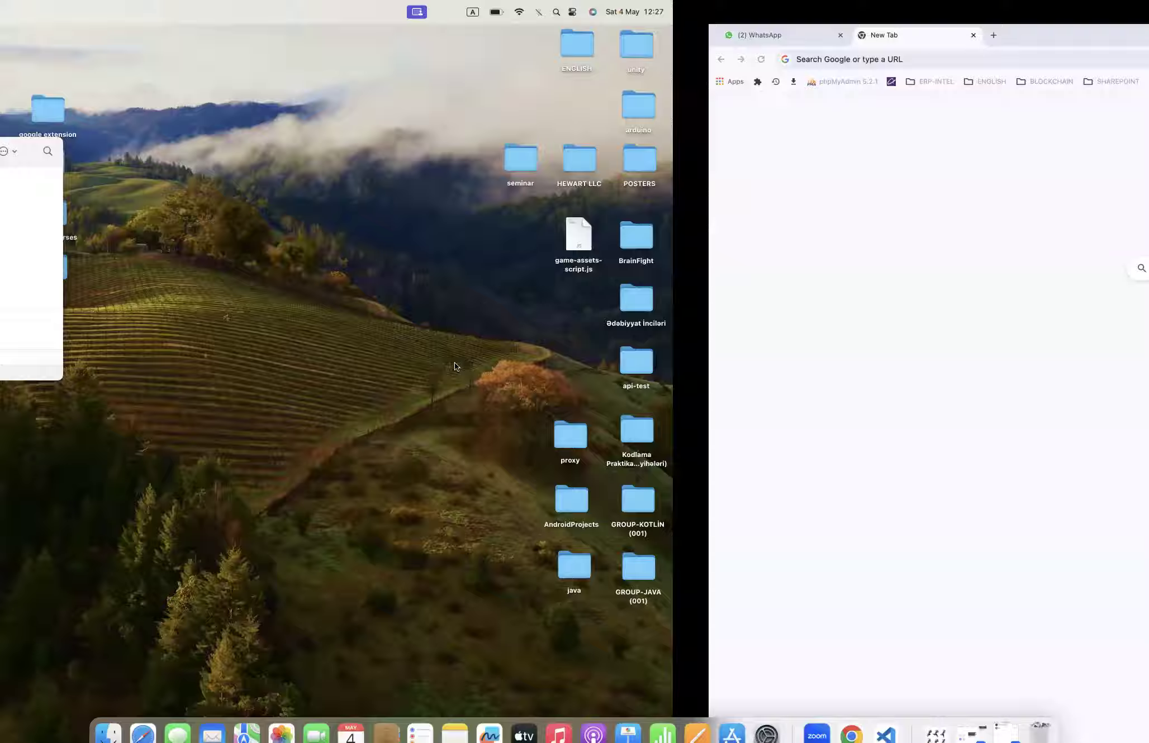
{"action": "left_click", "coordinate": [409, 60]}
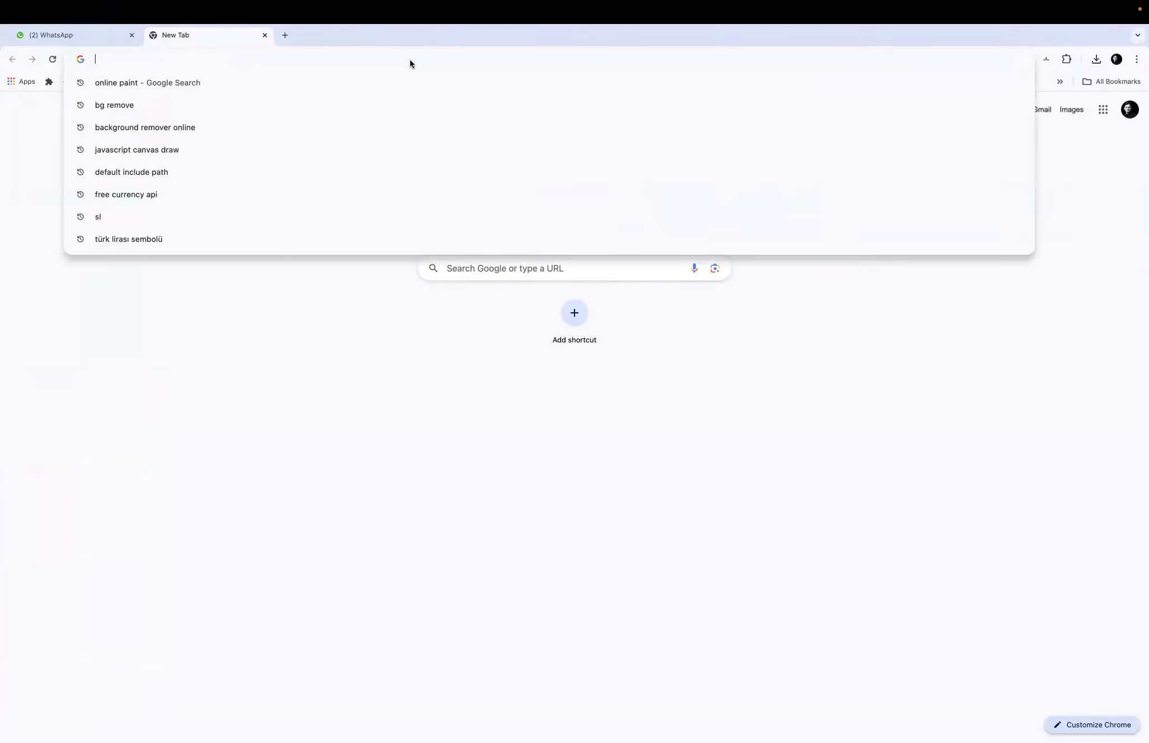
{"action": "type", "text": "ba"}
{"action": "key", "text": "Escape"}
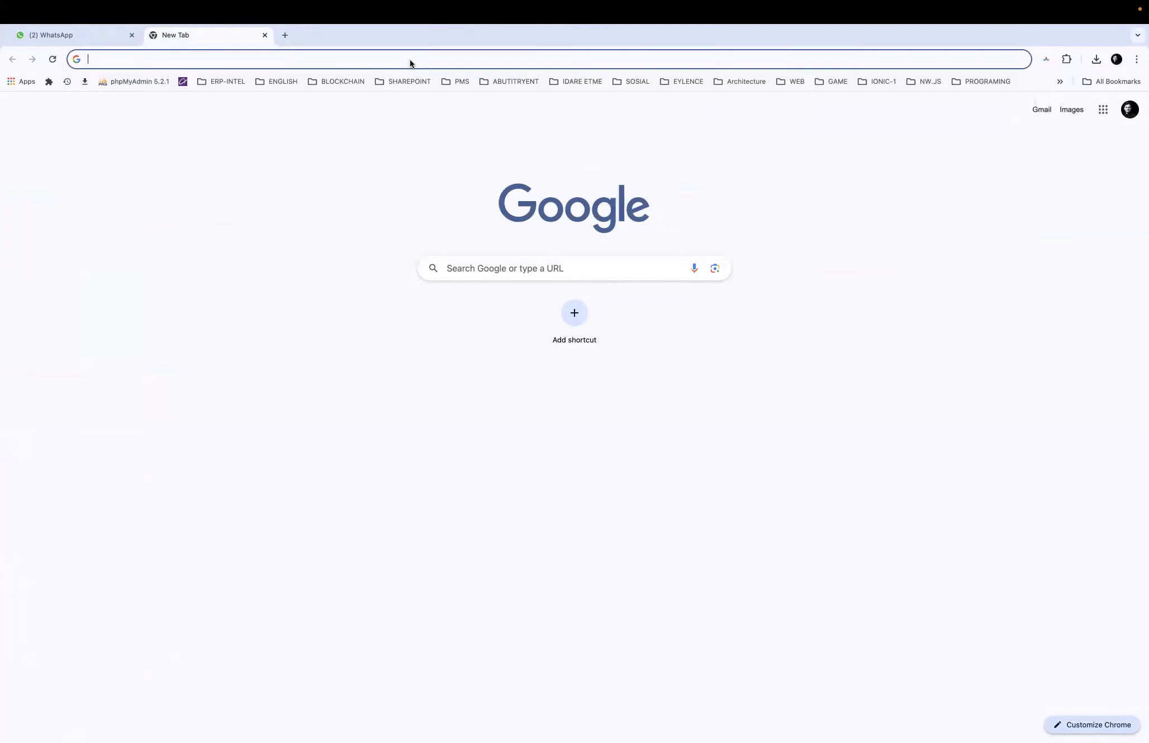
{"action": "left_click", "coordinate": [265, 35]}
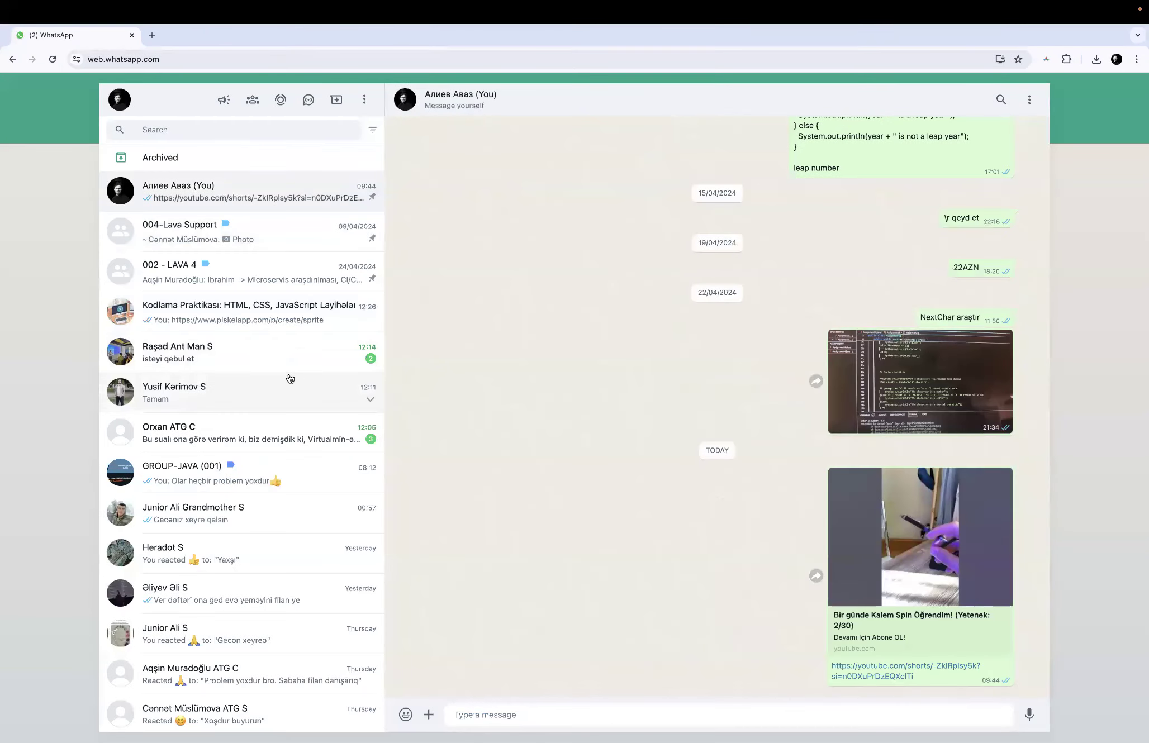
Switch to the desktop and create a new folder there named nija-game
{"action": "key", "text": "ctrl+Left"}
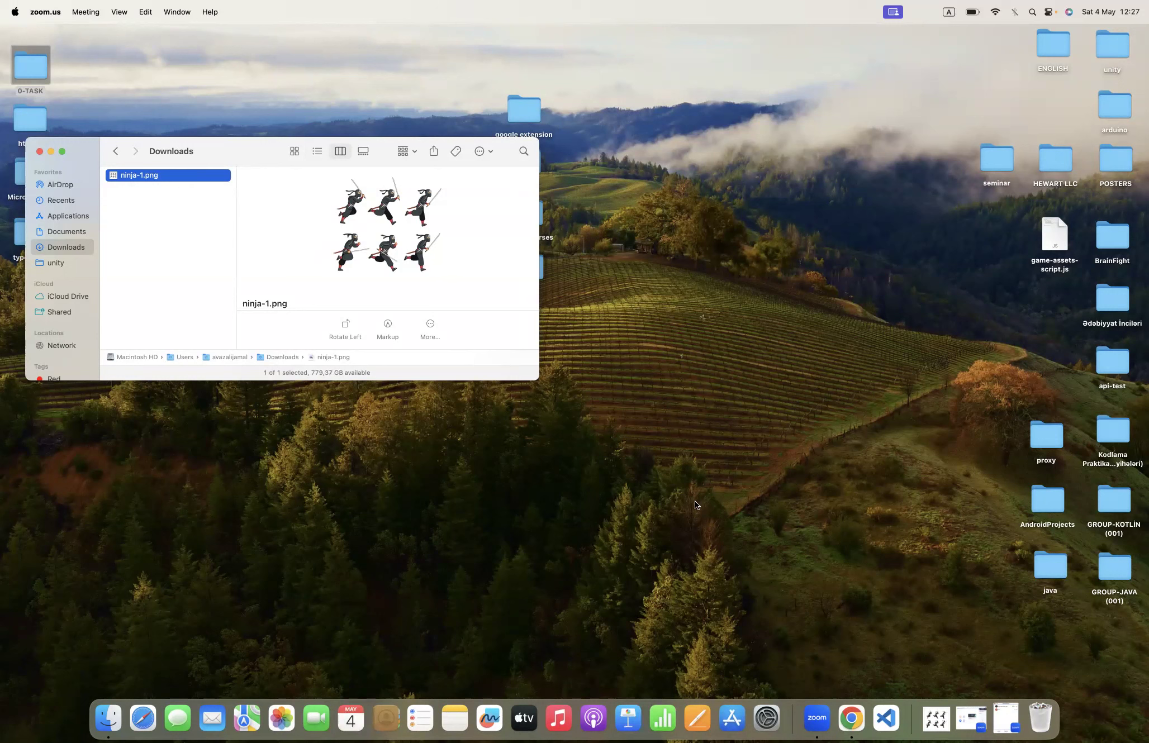
{"action": "left_click", "coordinate": [781, 427]}
{"action": "key", "text": "super+shift+n"}
{"action": "type", "text": "nija"}
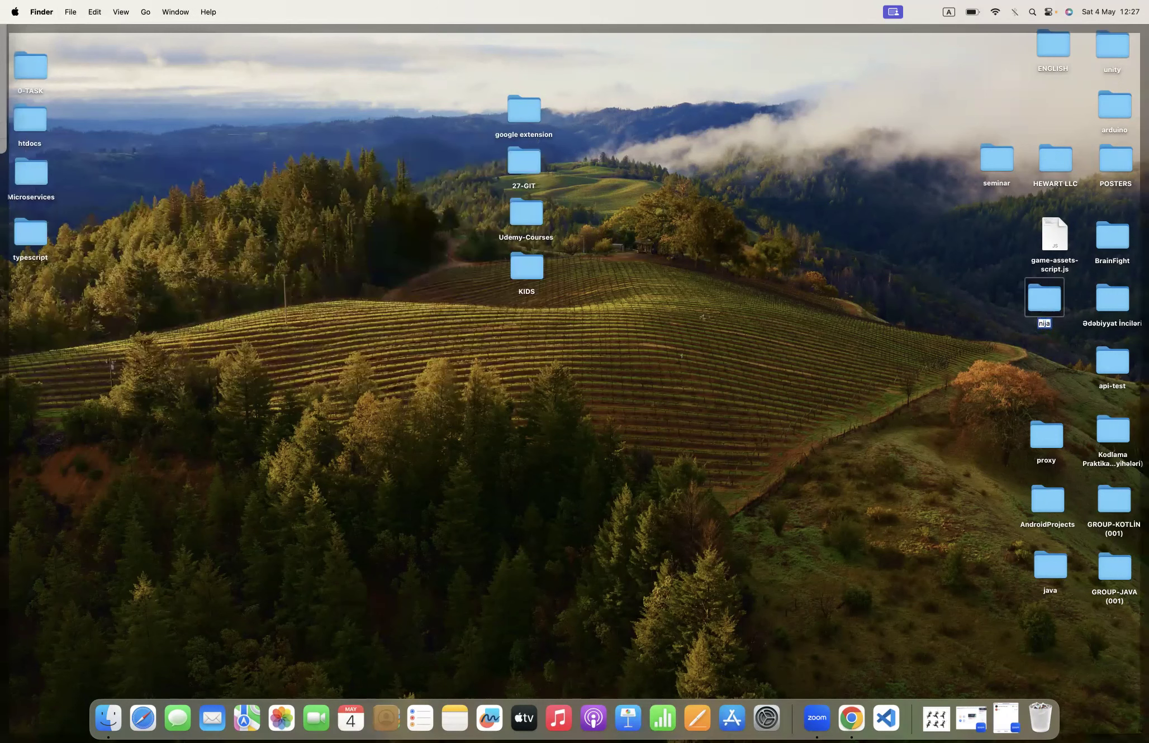
{"action": "type", "text": "-game"}
{"action": "key", "text": "Return"}
Move the nija-game folder to the middle of the desktop, below the KIDS folder, and rename it ninja-game
{"action": "left_click_drag", "start_coordinate": [1041, 307], "coordinate": [523, 420]}
{"action": "key", "text": "Return"}
{"action": "left_click", "coordinate": [517, 440]}
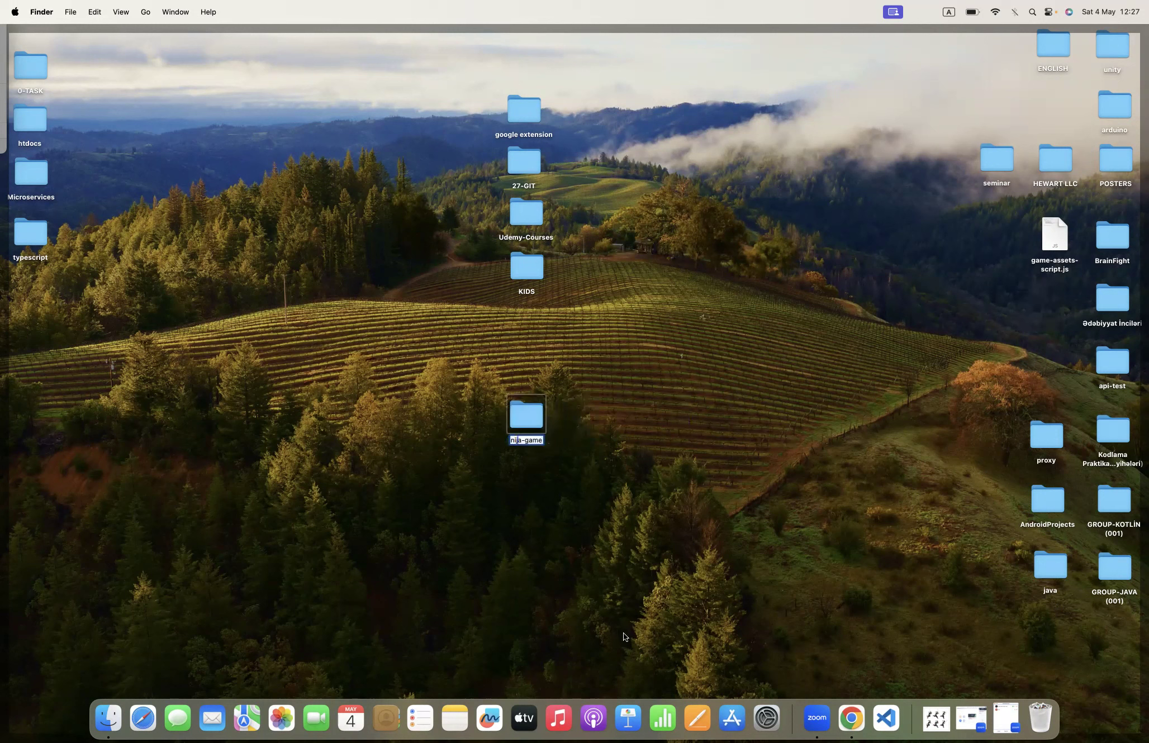
{"action": "type", "text": "n"}
{"action": "key", "text": "Return"}
Switch to Visual Studio Code and open the desktop's ninja-game folder in it as the project
{"action": "left_click", "coordinate": [886, 705]}
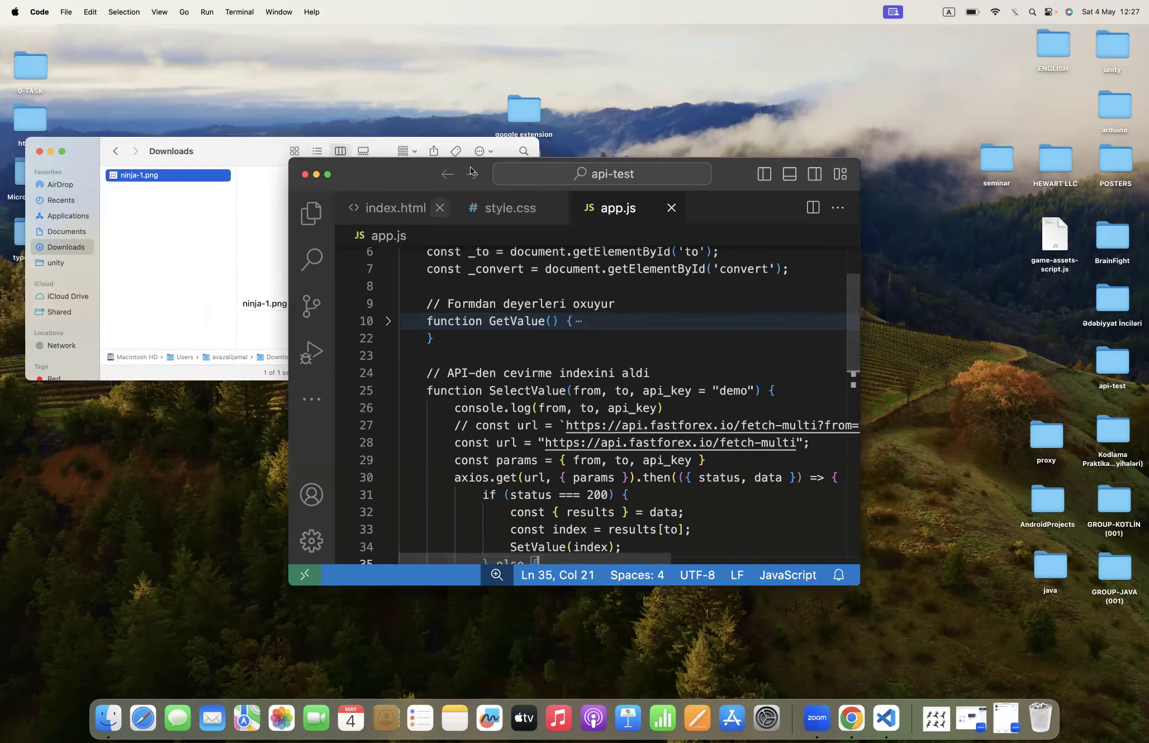
{"action": "left_click_drag", "start_coordinate": [742, 175], "coordinate": [1076, 122]}
{"action": "left_click_drag", "start_coordinate": [522, 414], "coordinate": [969, 290]}
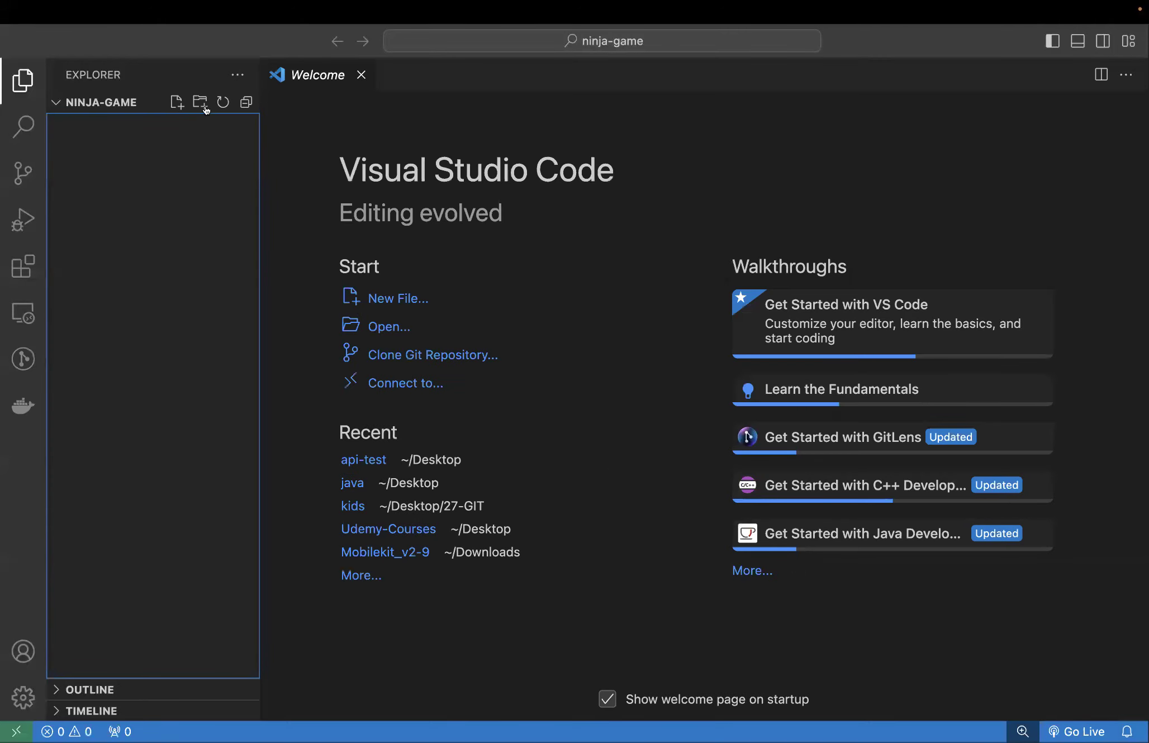
Create three folders named img, js and css in the root of the ninja-game project
{"action": "left_click", "coordinate": [201, 103]}
{"action": "type", "text": "img"}
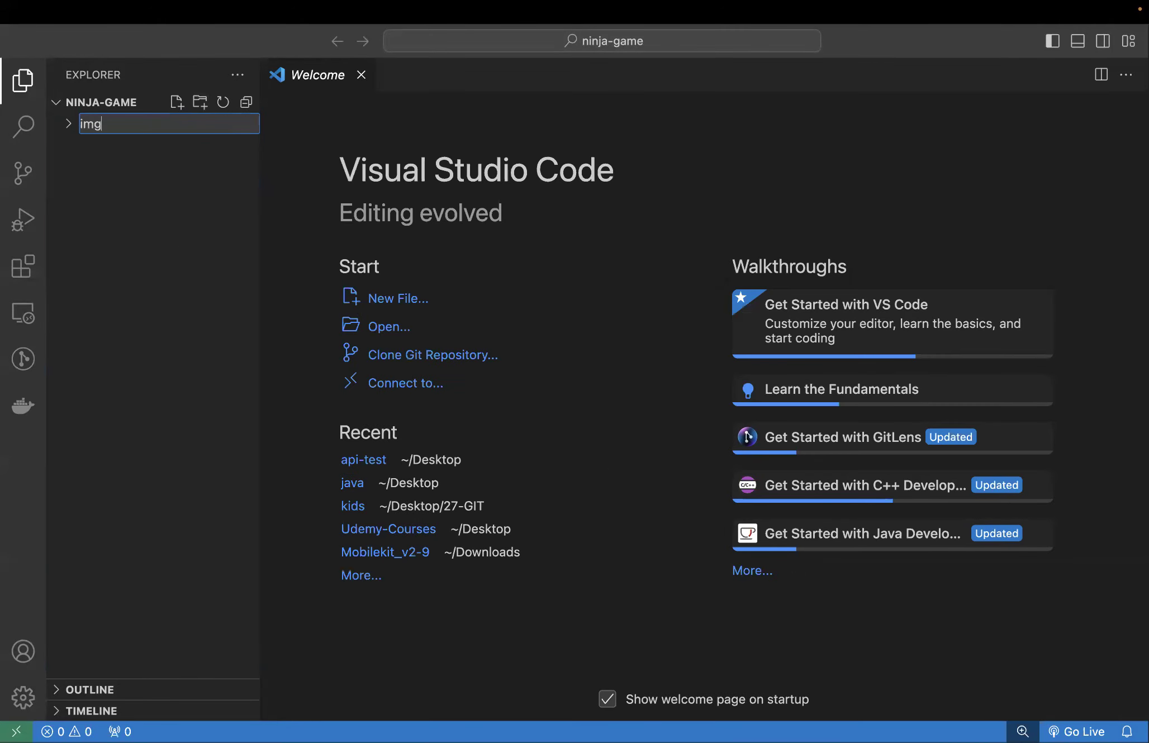
{"action": "key", "text": "Return"}
{"action": "left_click", "coordinate": [160, 200]}
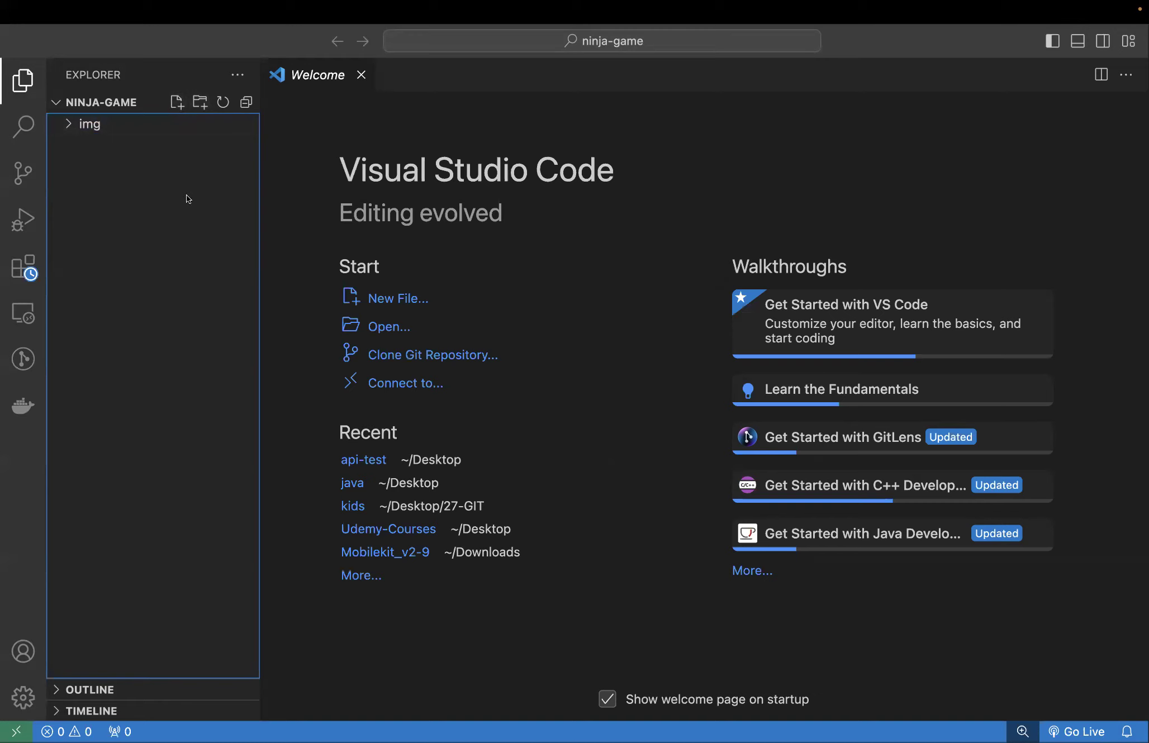
{"action": "left_click", "coordinate": [210, 110]}
{"action": "type", "text": "js"}
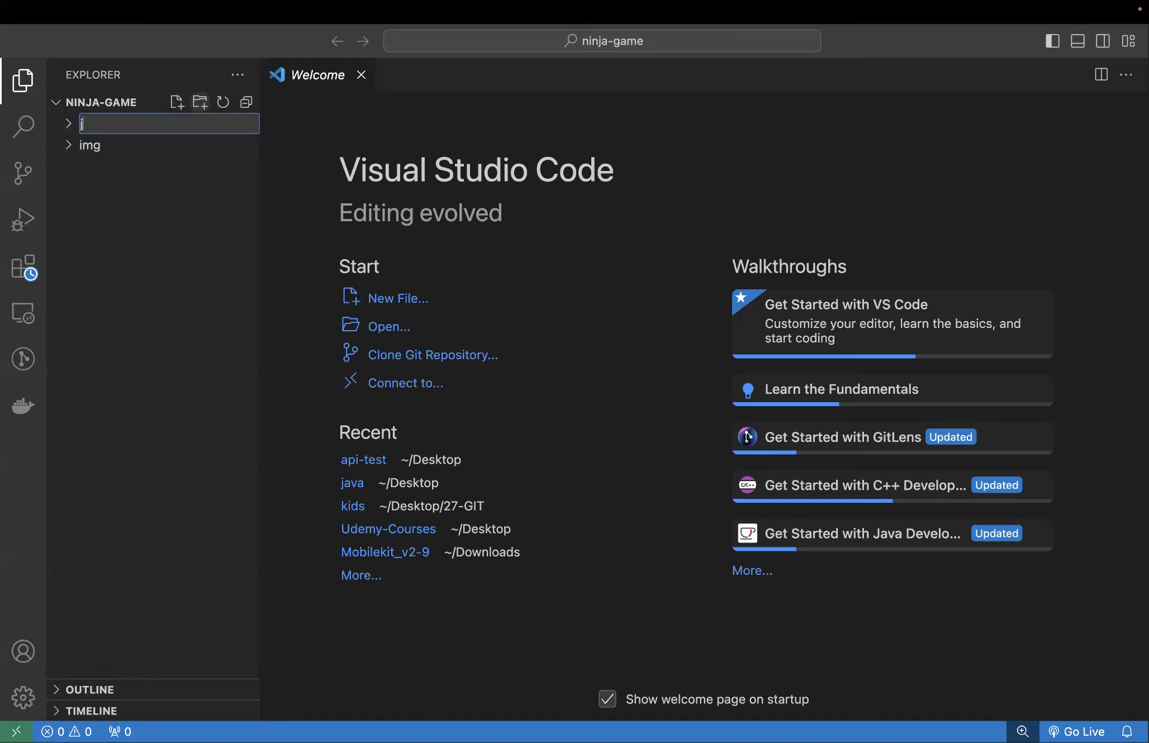
{"action": "key", "text": "Return"}
{"action": "left_click", "coordinate": [201, 202]}
{"action": "left_click", "coordinate": [200, 101]}
{"action": "type", "text": "css"}
{"action": "key", "text": "Return"}
{"action": "left_click", "coordinate": [158, 224]}
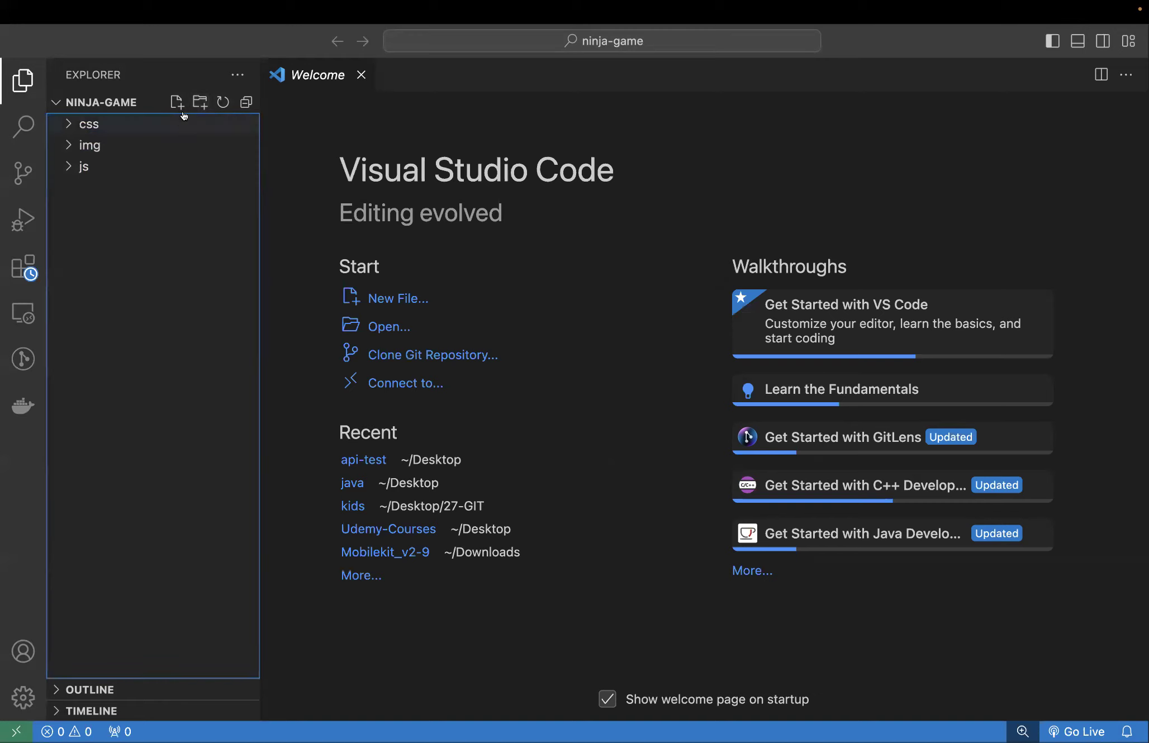
Create an index.html file in the root of the ninja-game project and close the Welcome page
{"action": "left_click", "coordinate": [177, 104]}
{"action": "type", "text": "inde"}
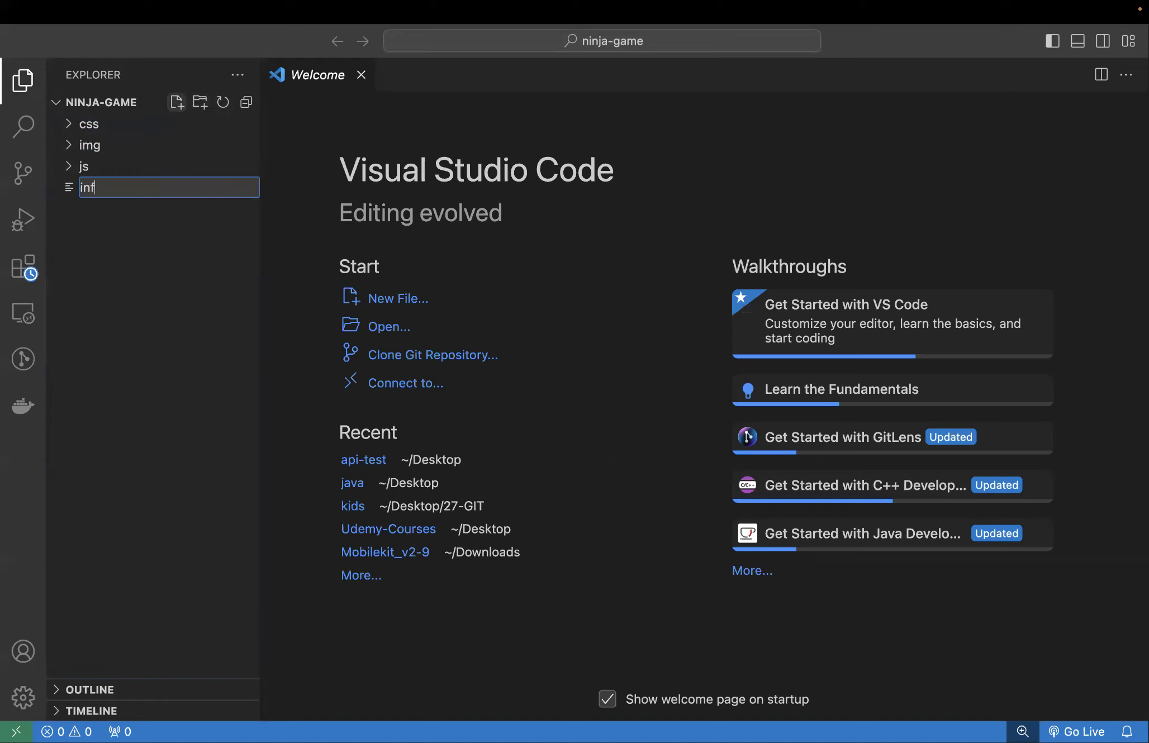
{"action": "type", "text": "x.html"}
{"action": "key", "text": "Return"}
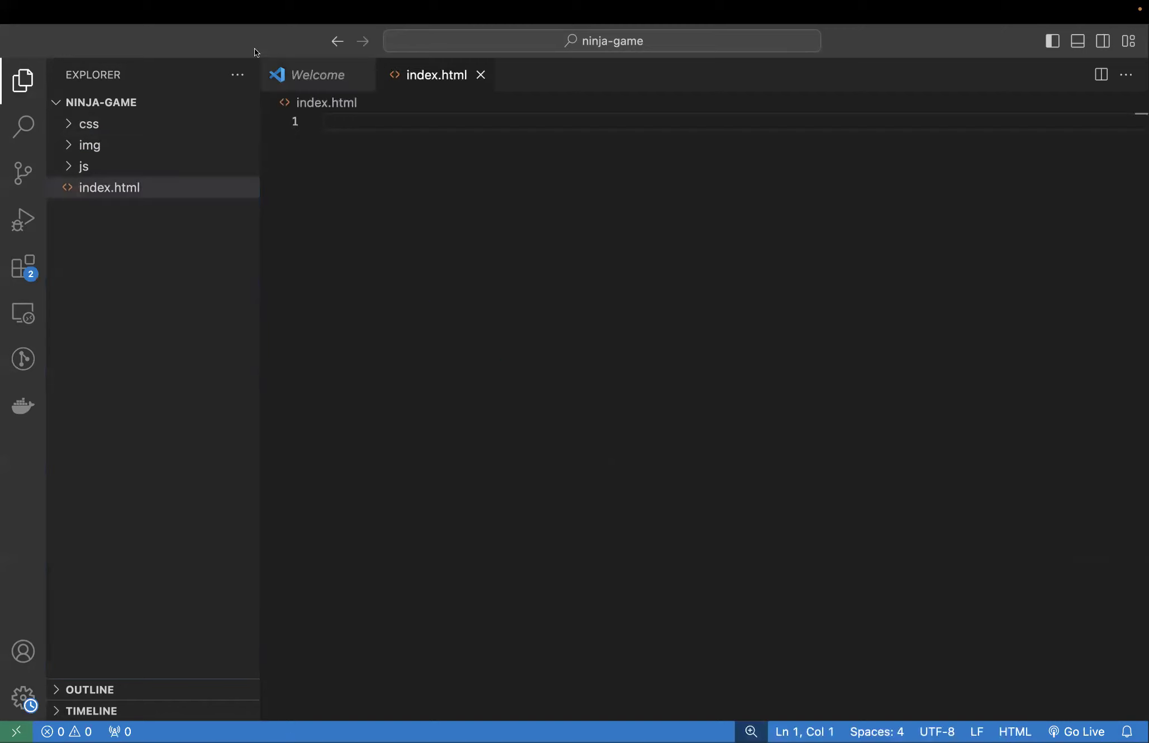
{"action": "key", "text": "ctrl+Right"}
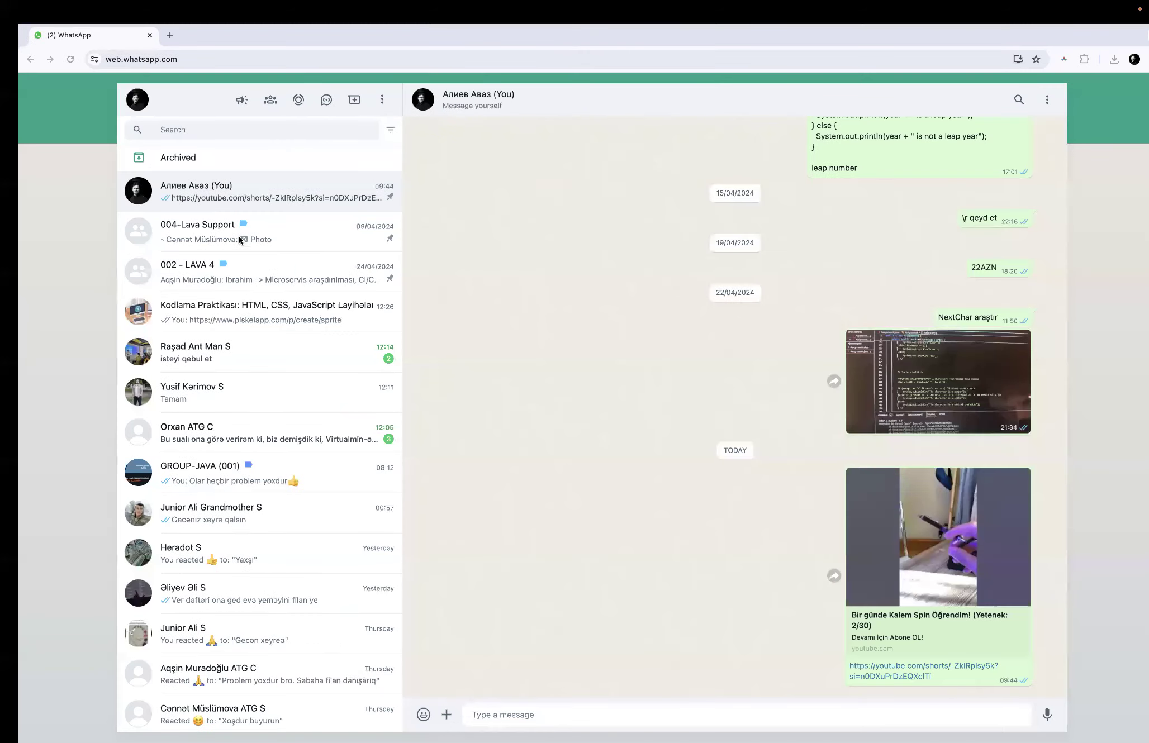
{"action": "key", "text": "ctrl+Left"}
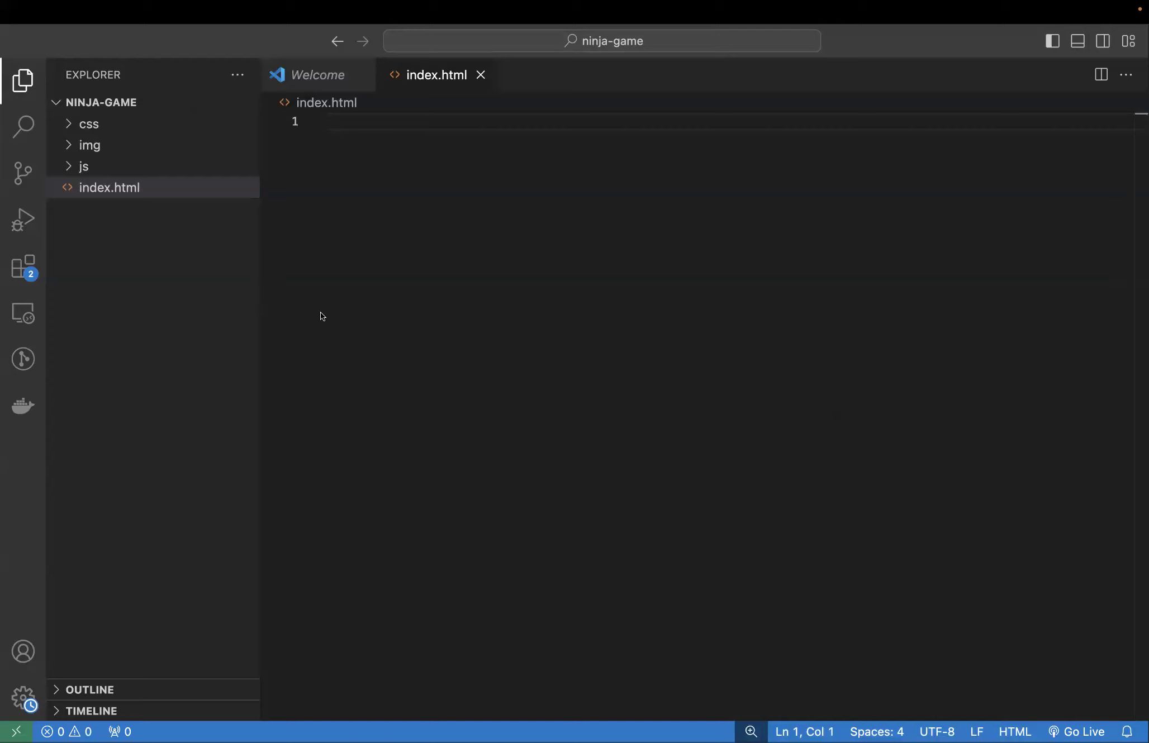
{"action": "left_click", "coordinate": [362, 75]}
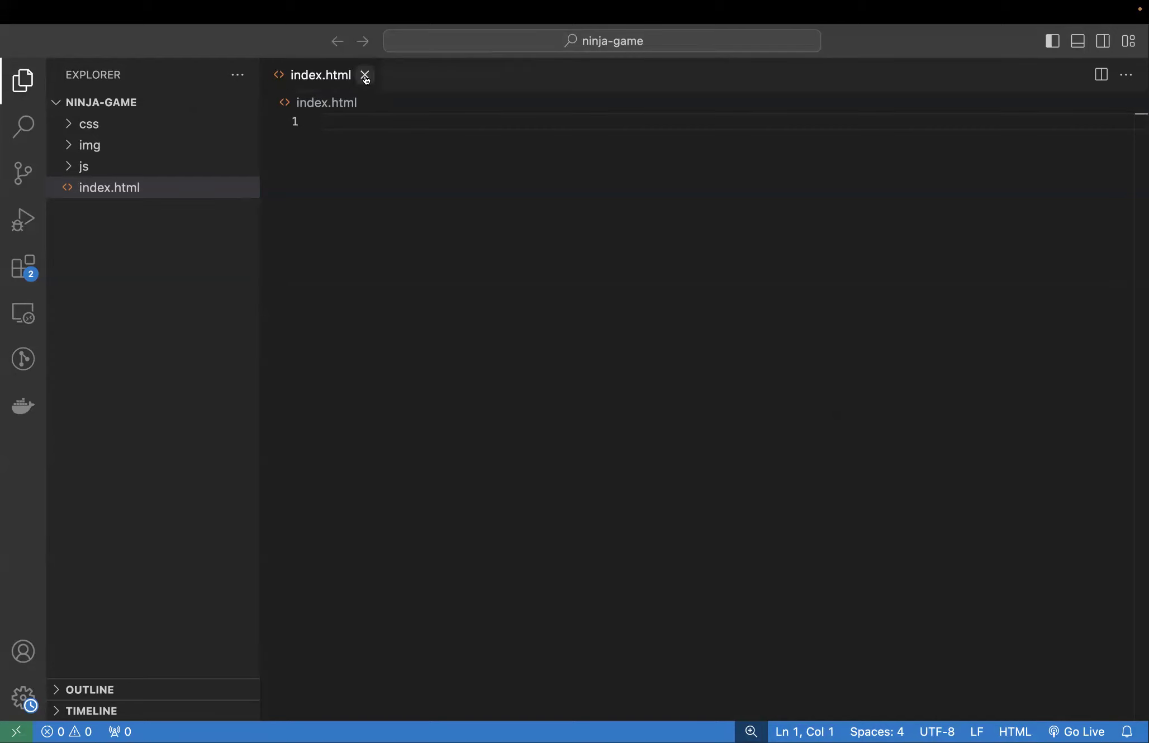
Switch to Chrome and search Google for "background image" in a new tab
{"action": "key", "text": "ctrl+Right"}
{"action": "left_click", "coordinate": [150, 37]}
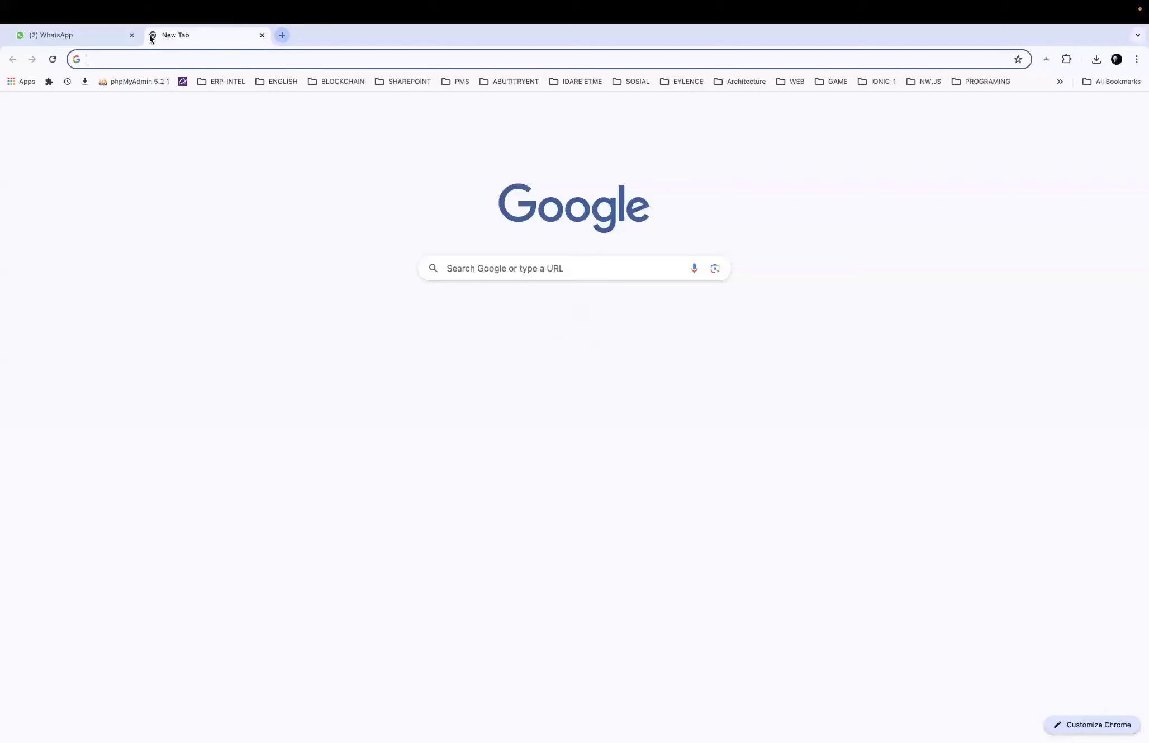
{"action": "type", "text": "bac"}
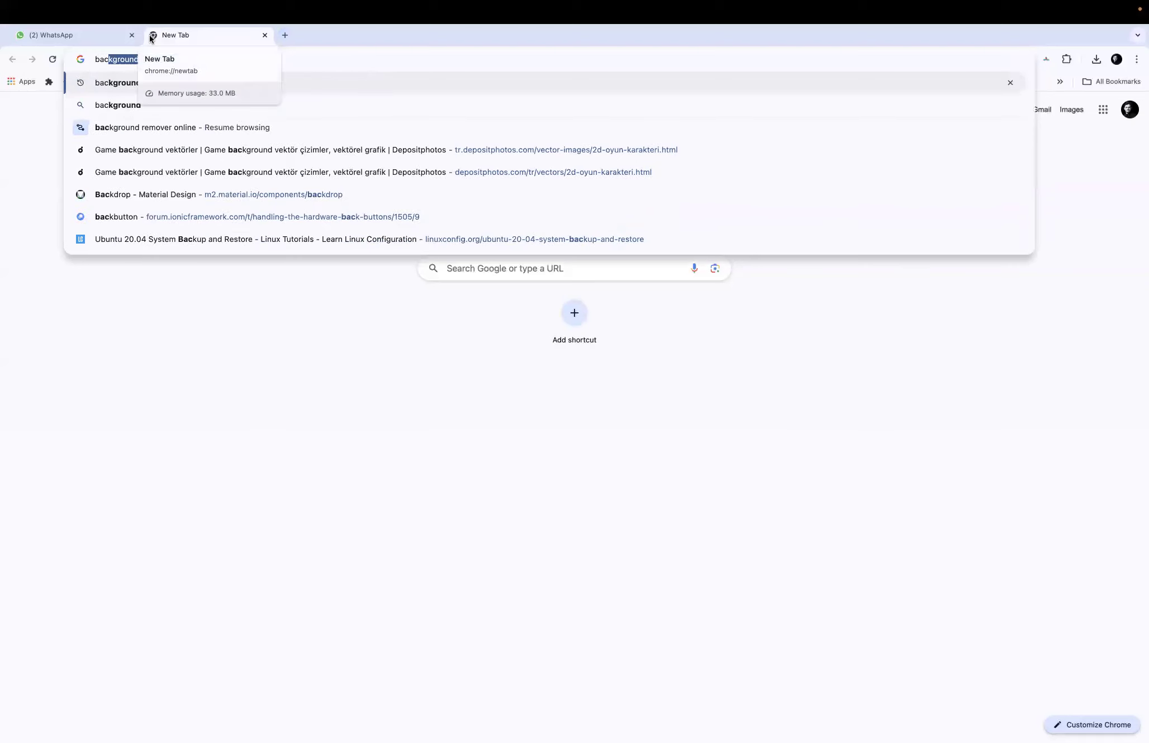
{"action": "type", "text": "kground remove"}
{"action": "key", "text": "BackSpace"}
{"action": "key", "text": "BackSpace"}
{"action": "key", "text": "BackSpace"}
{"action": "key", "text": "BackSpace"}
{"action": "key", "text": "BackSpace"}
{"action": "key", "text": "BackSpace"}
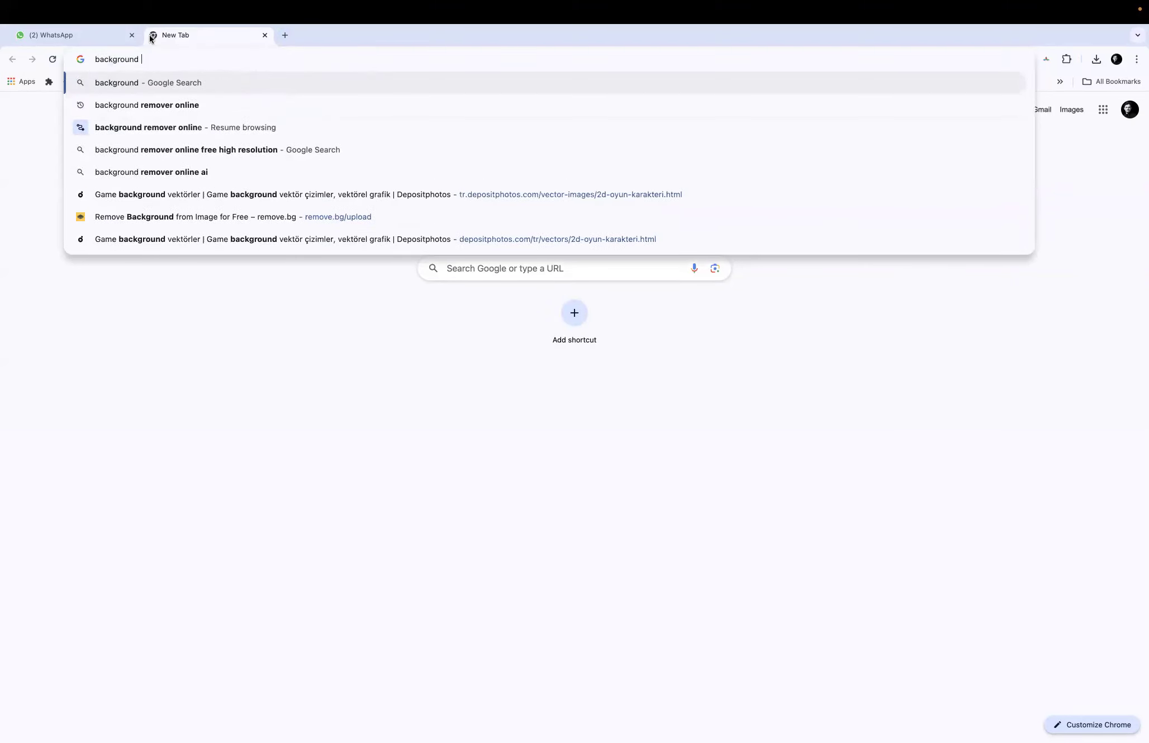
{"action": "type", "text": "image"}
{"action": "key", "text": "Return"}
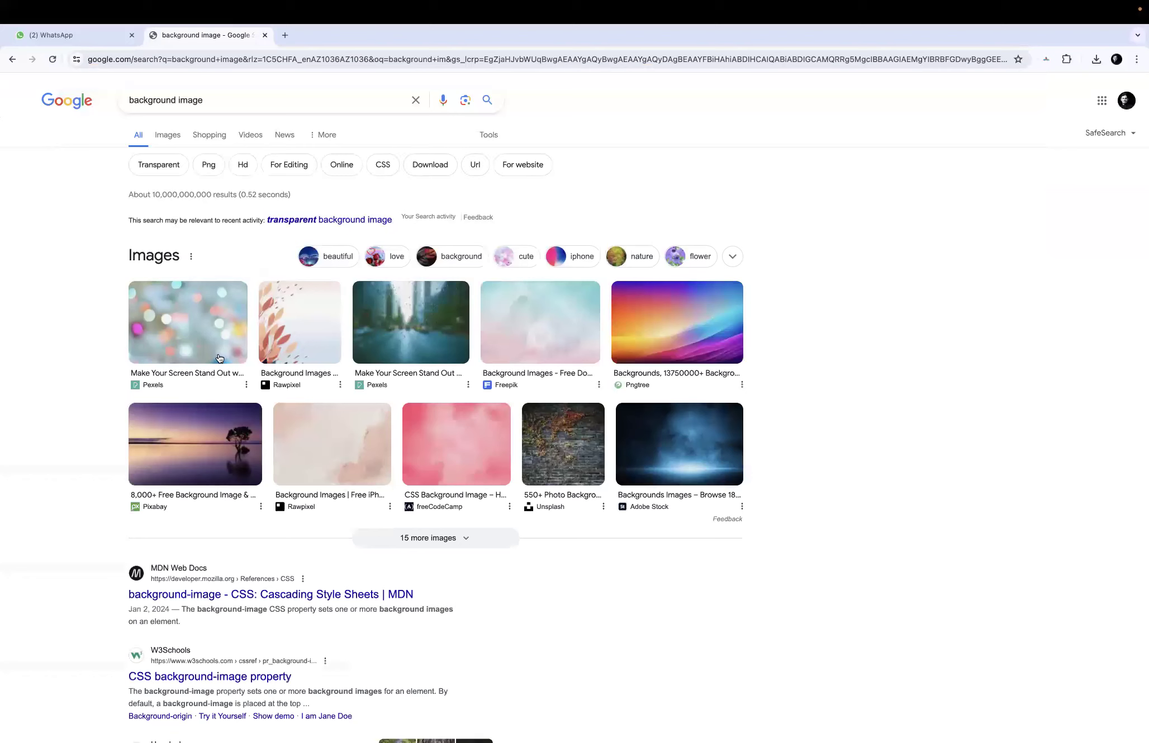
Change the Google search to "background game" and show its image results
{"action": "left_click", "coordinate": [197, 103]}
{"action": "double_click", "coordinate": [190, 100]}
{"action": "type", "text": "game"}
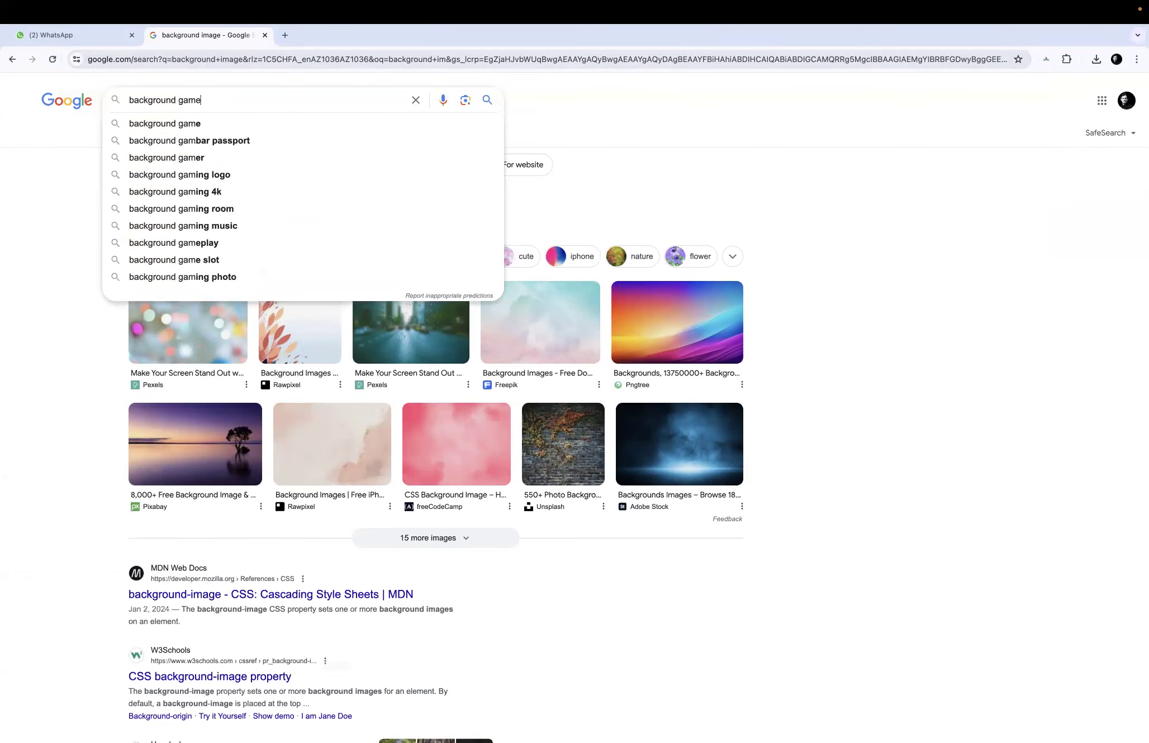
{"action": "key", "text": "Return"}
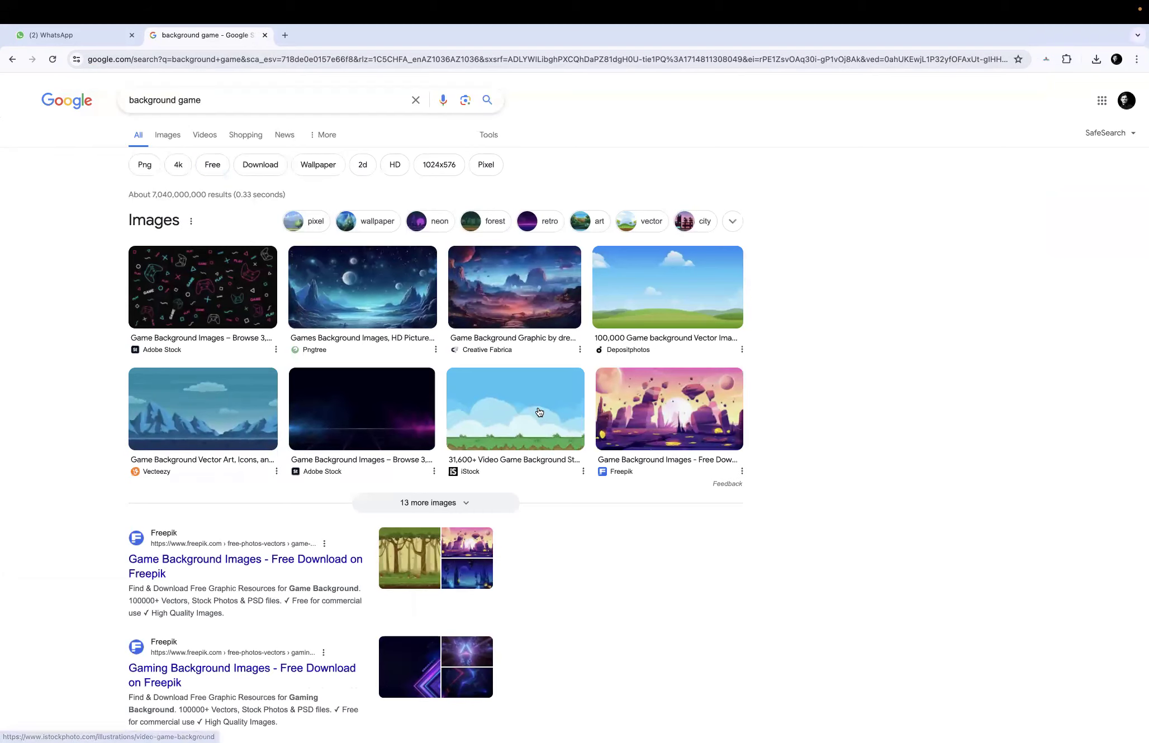
{"action": "left_click", "coordinate": [167, 135]}
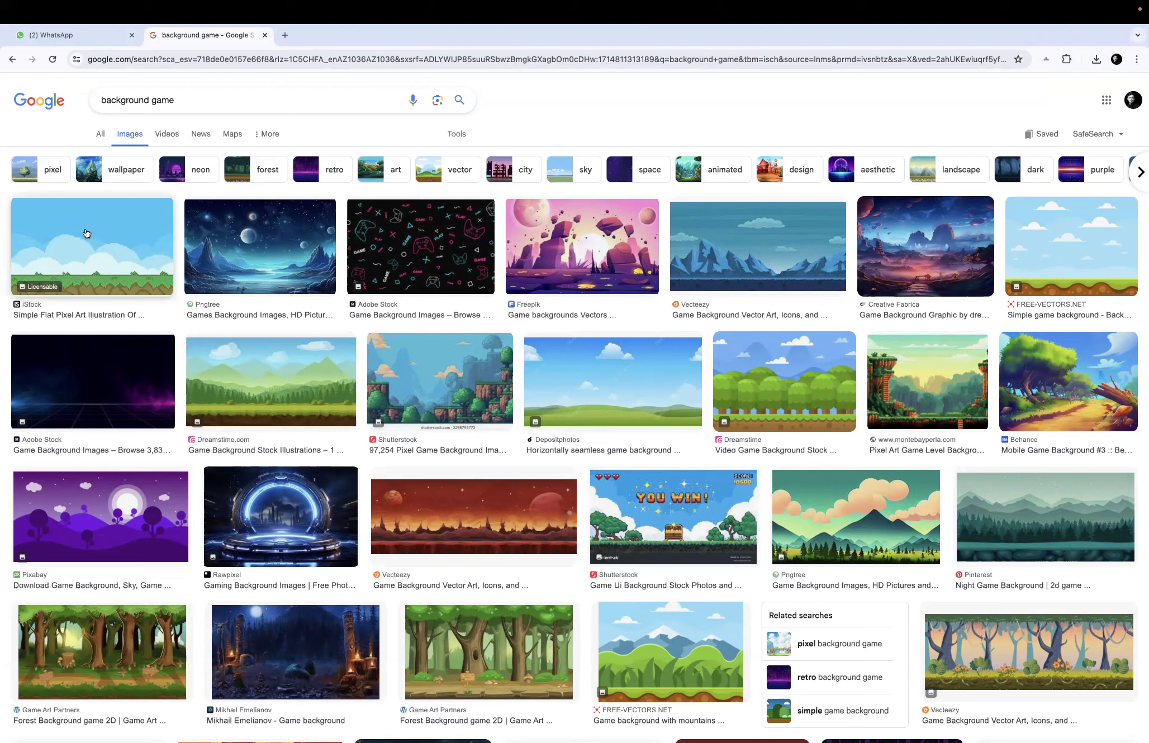
Preview the iStock pixel landscape and the related VectorStock pixel game background, and close the preview
{"action": "left_click", "coordinate": [86, 233]}
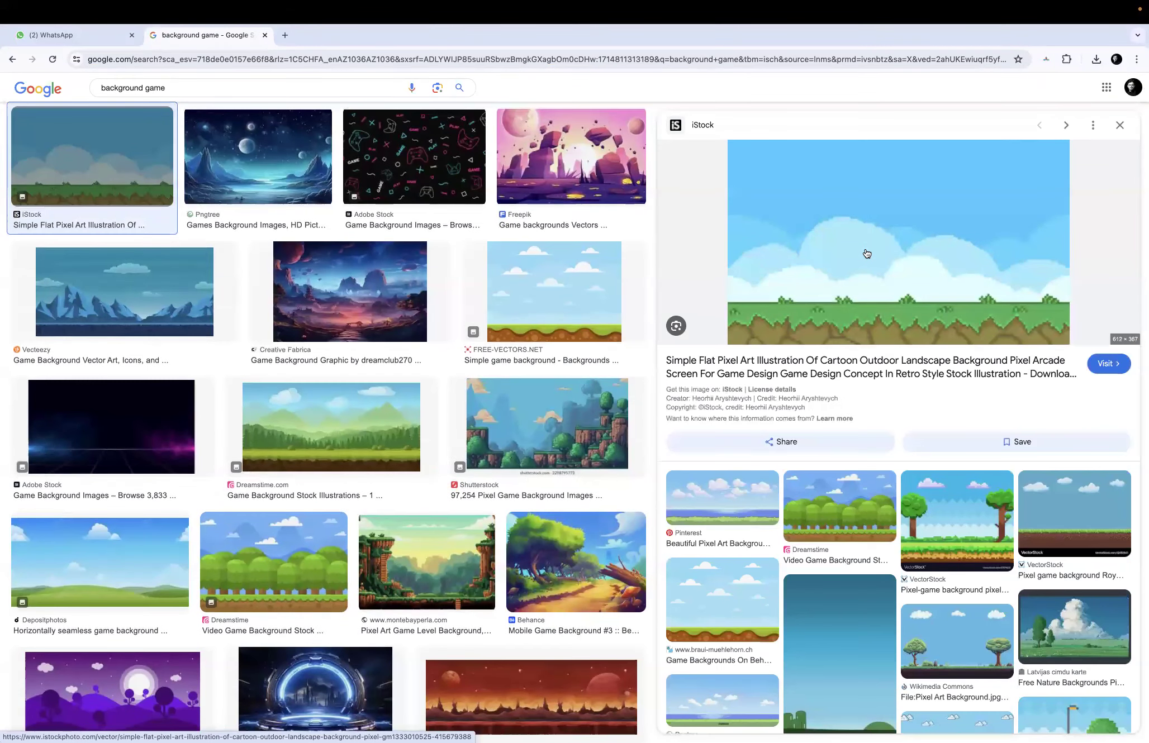
{"action": "left_click", "coordinate": [1083, 530]}
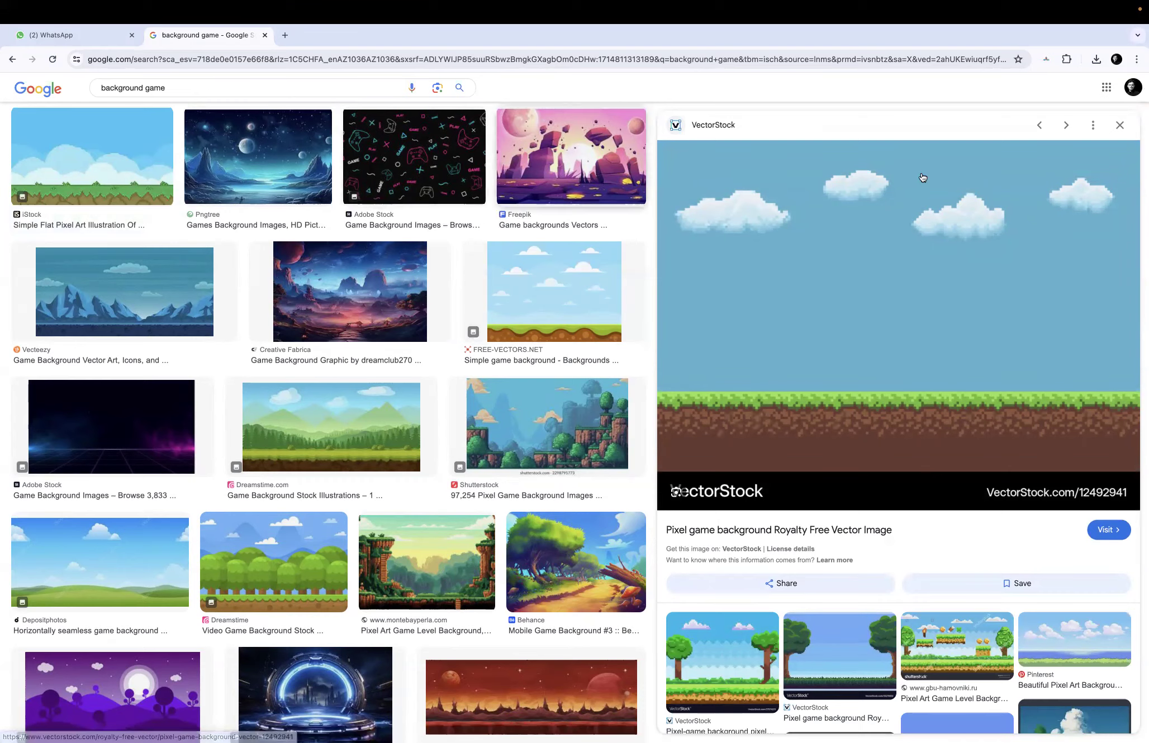
{"action": "left_click", "coordinate": [1119, 124]}
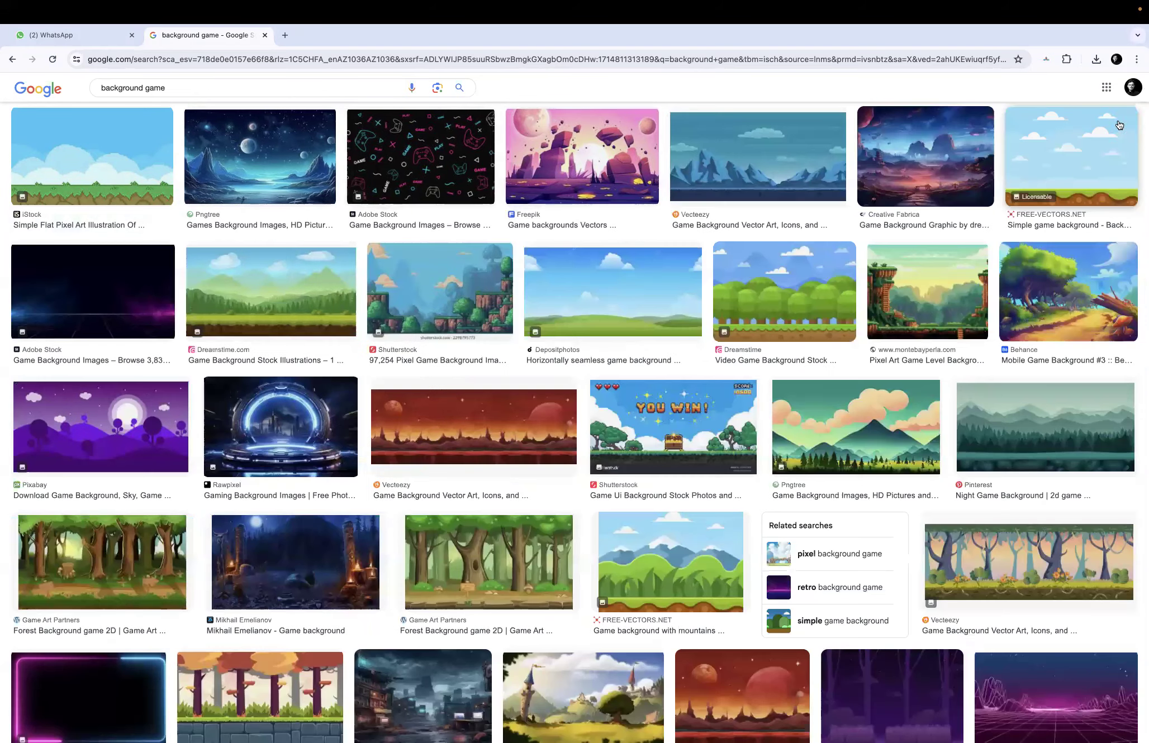
Save the iStock pixel art landscape image to the Downloads folder under its default name and close the preview
{"action": "left_click", "coordinate": [113, 128]}
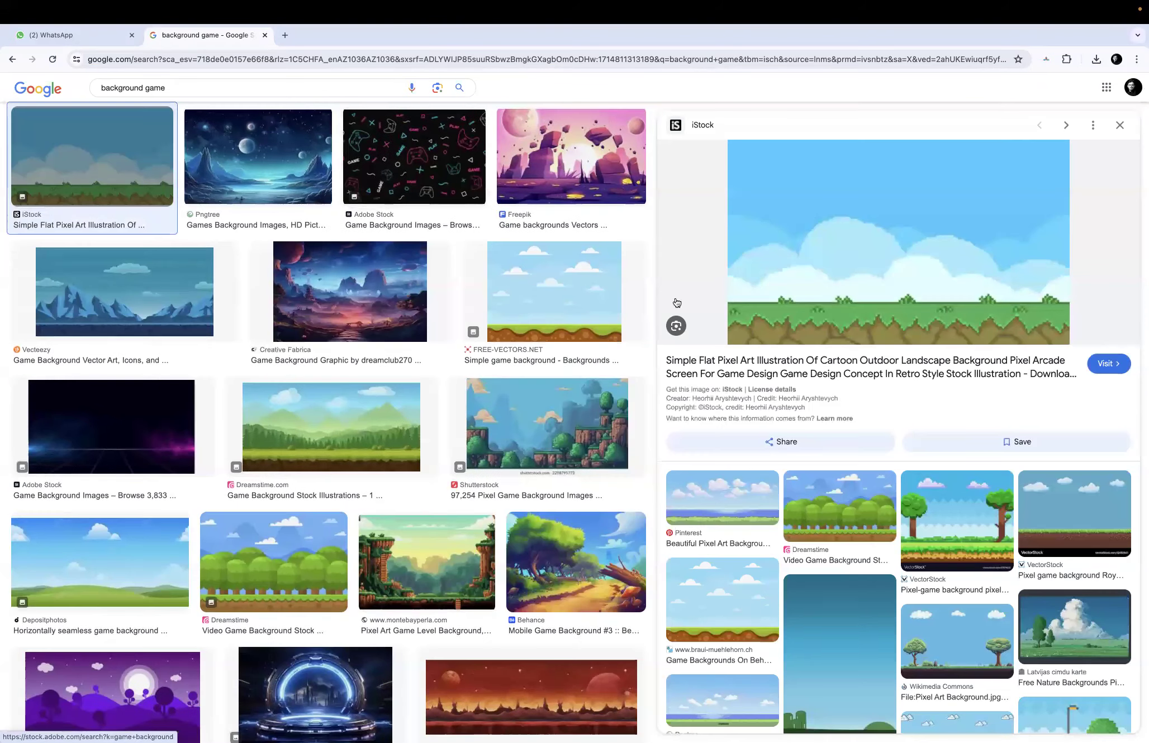
{"action": "right_click", "coordinate": [873, 257]}
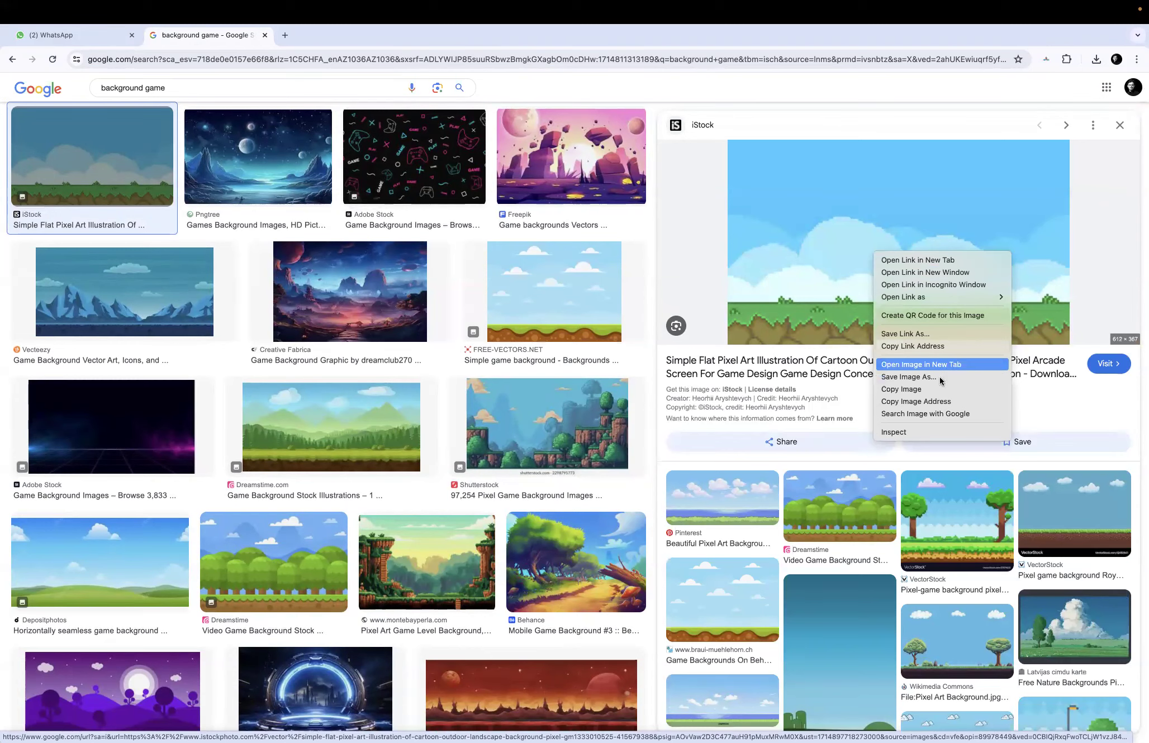
{"action": "left_click", "coordinate": [908, 377]}
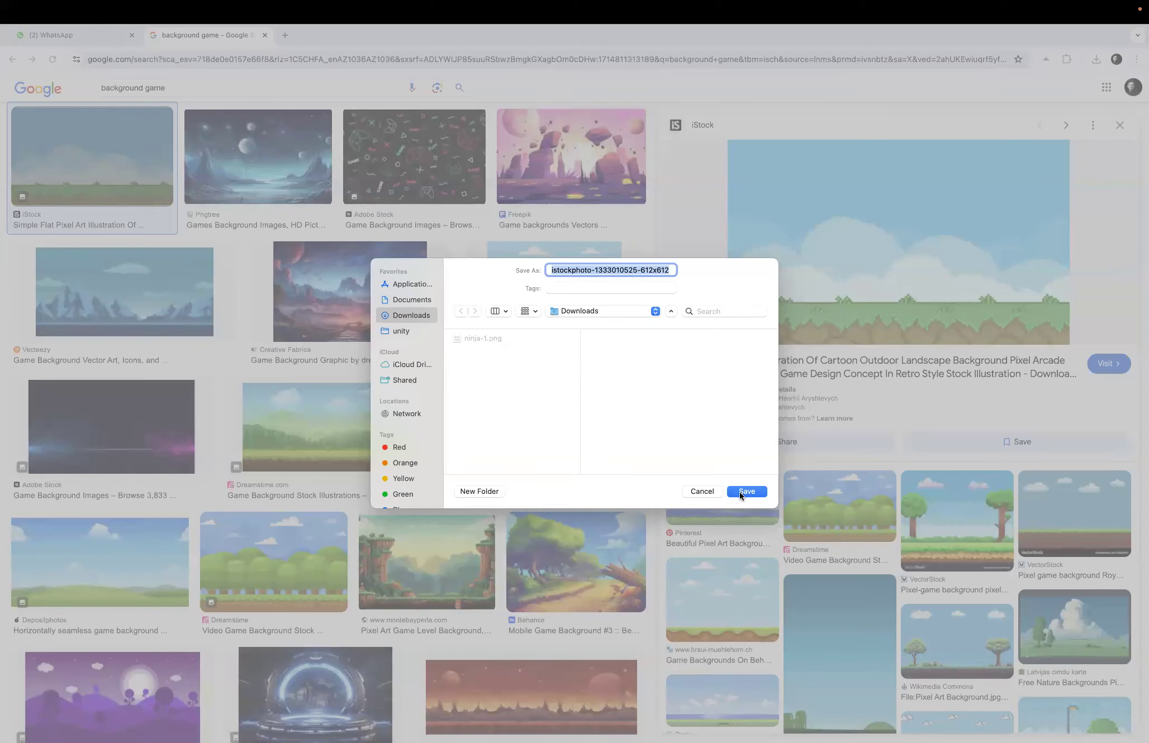
{"action": "left_click", "coordinate": [746, 491]}
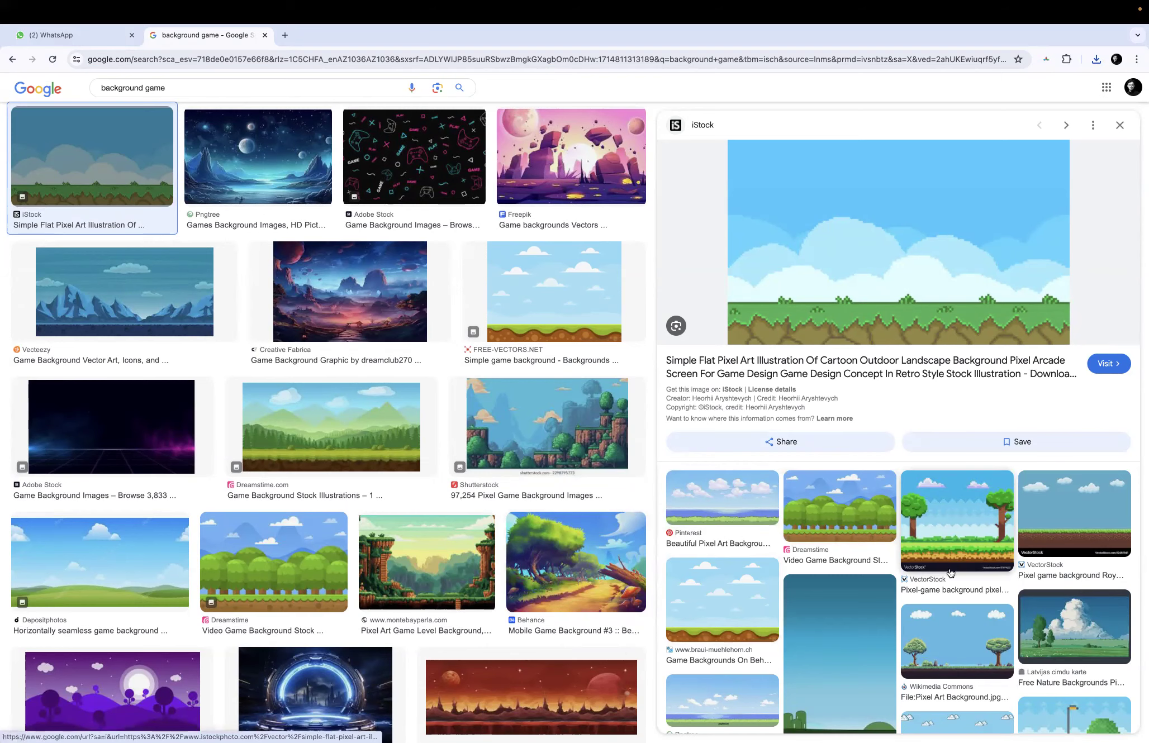
{"action": "scroll", "coordinate": [949, 573], "scroll_direction": "down", "scroll_amount": 3}
{"action": "scroll", "coordinate": [950, 503], "scroll_direction": "up", "scroll_amount": 3}
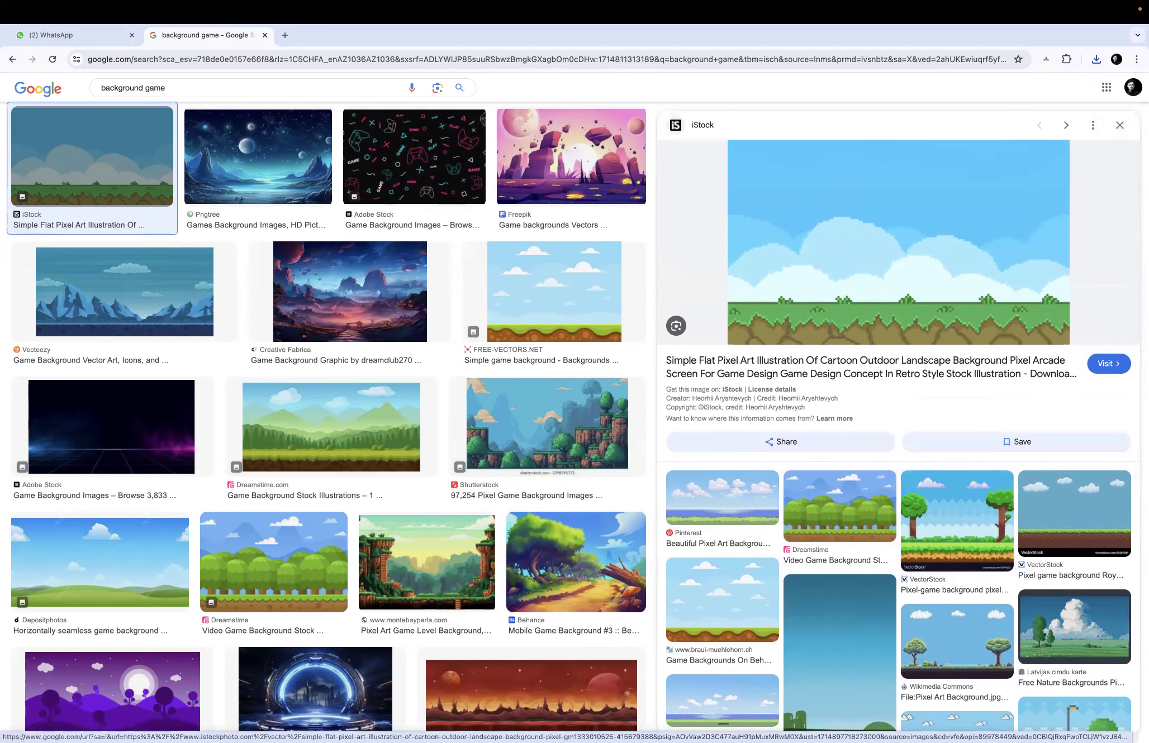
{"action": "key", "text": "Escape"}
{"action": "scroll", "coordinate": [440, 170], "scroll_direction": "up", "scroll_amount": 2}
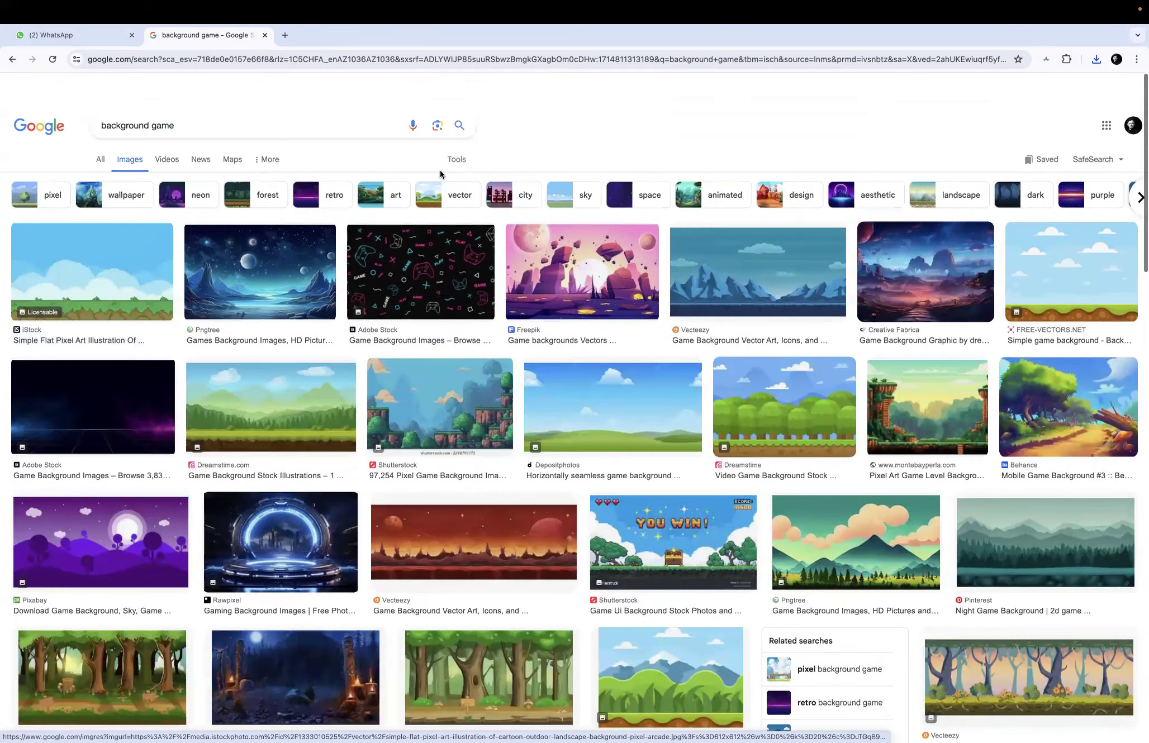
Open github.com in a new browser tab
{"action": "left_click", "coordinate": [285, 35]}
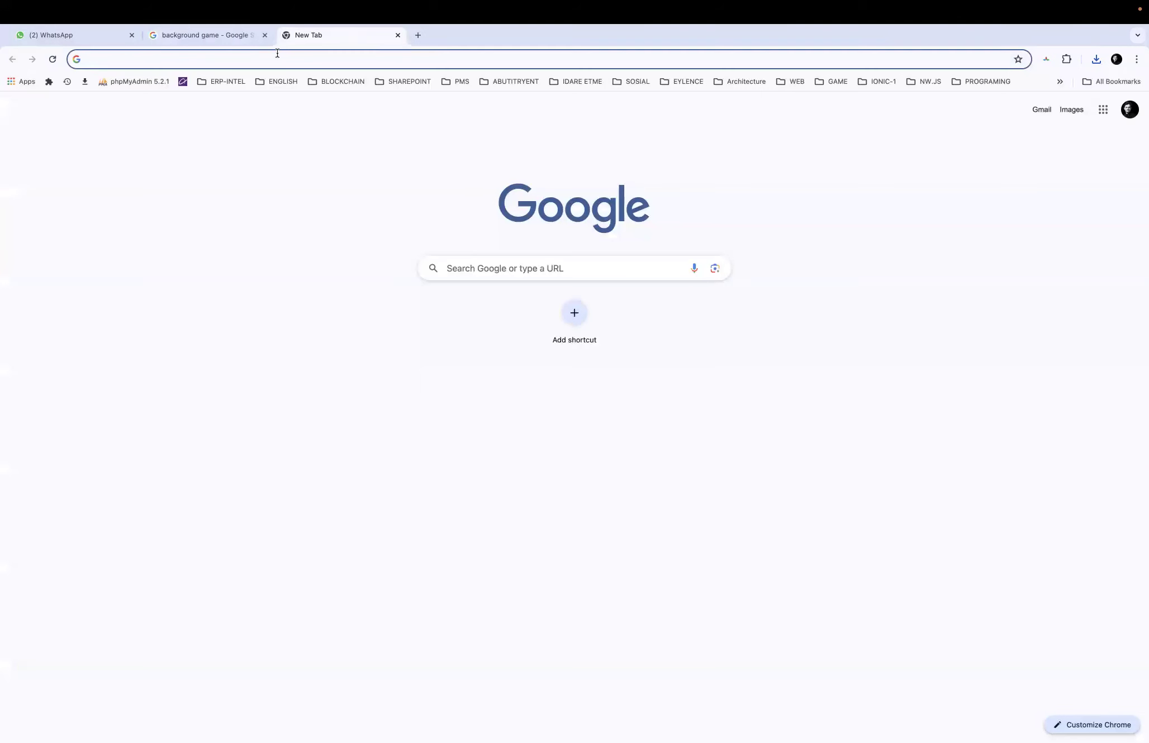
{"action": "left_click", "coordinate": [277, 54]}
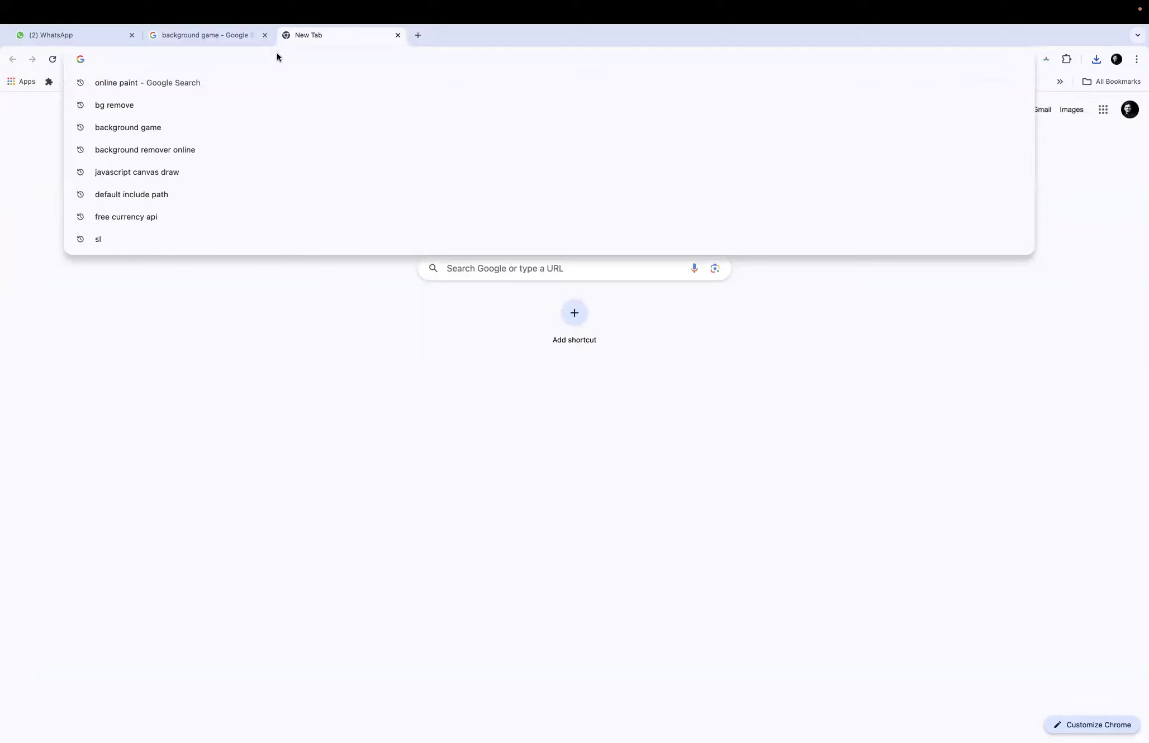
{"action": "type", "text": "g"}
{"action": "key", "text": "Escape"}
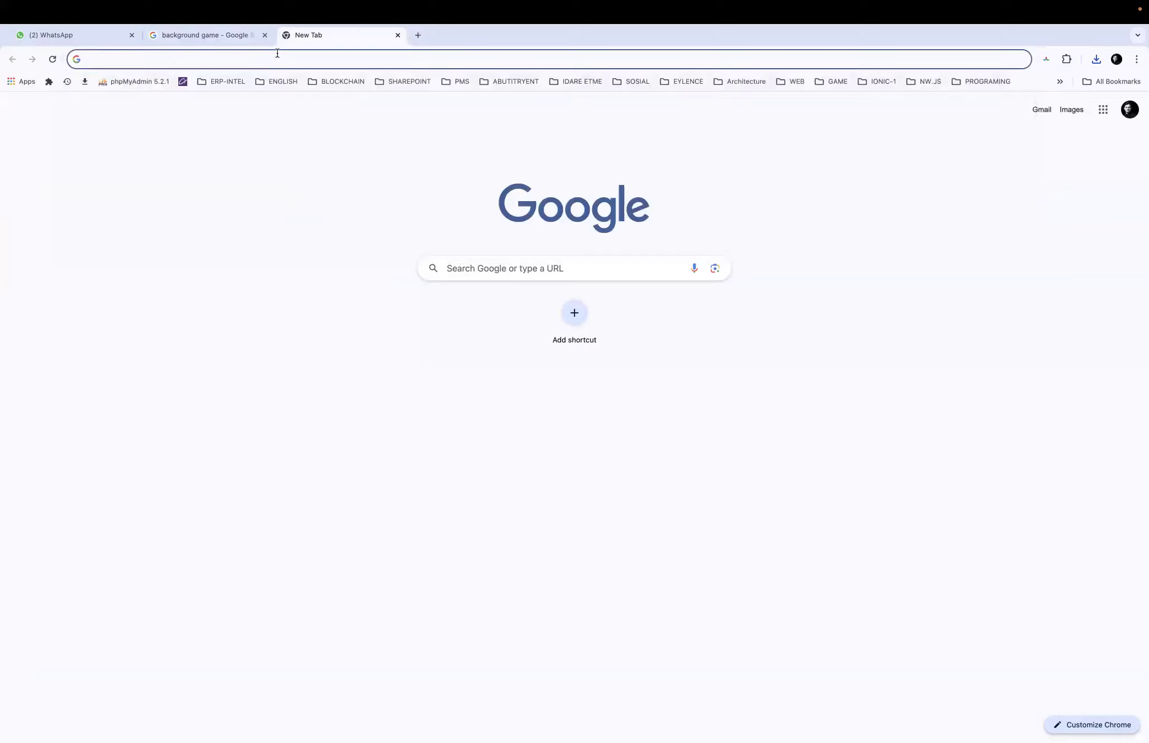
{"action": "type", "text": "git"}
{"action": "key", "text": "BackSpace"}
{"action": "key", "text": "BackSpace"}
{"action": "key", "text": "BackSpace"}
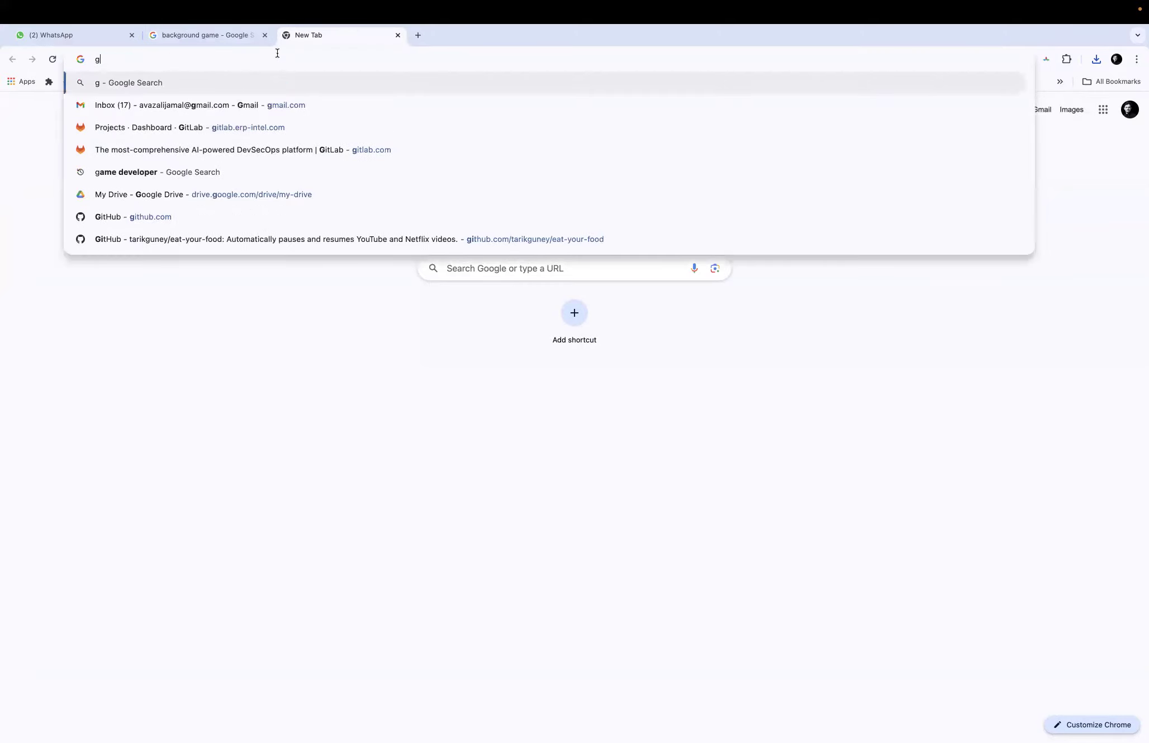
{"action": "type", "text": "ithub.com"}
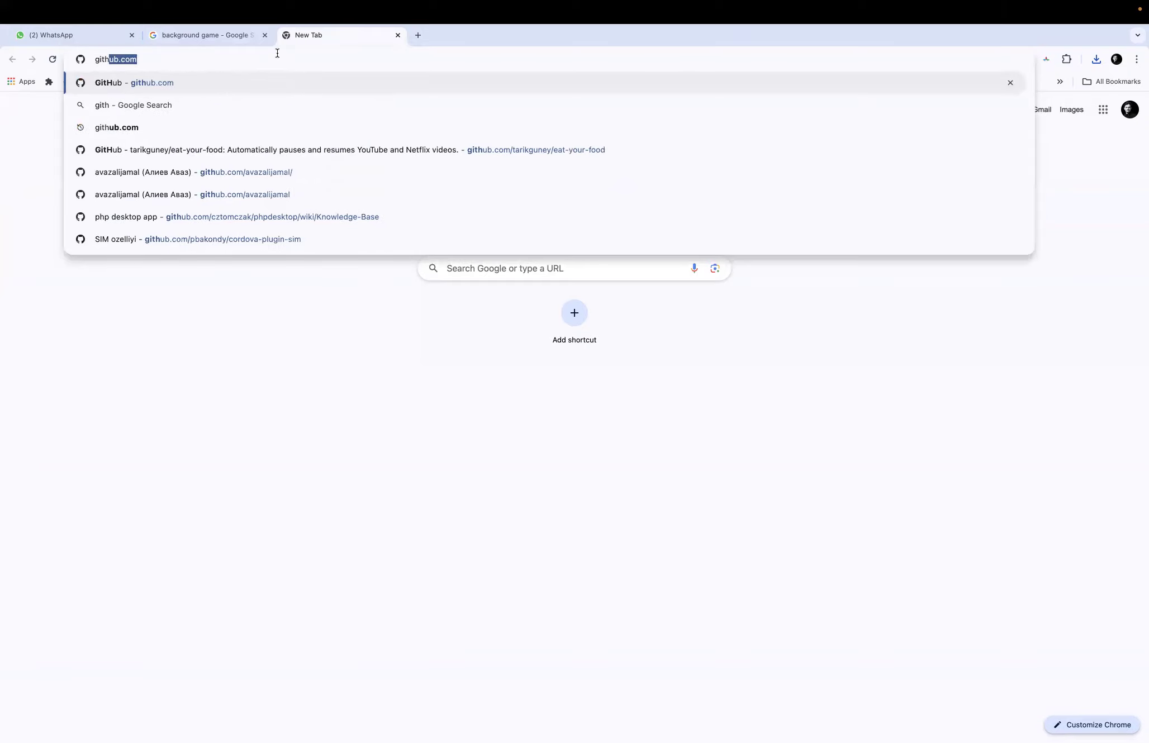
{"action": "key", "text": "Return"}
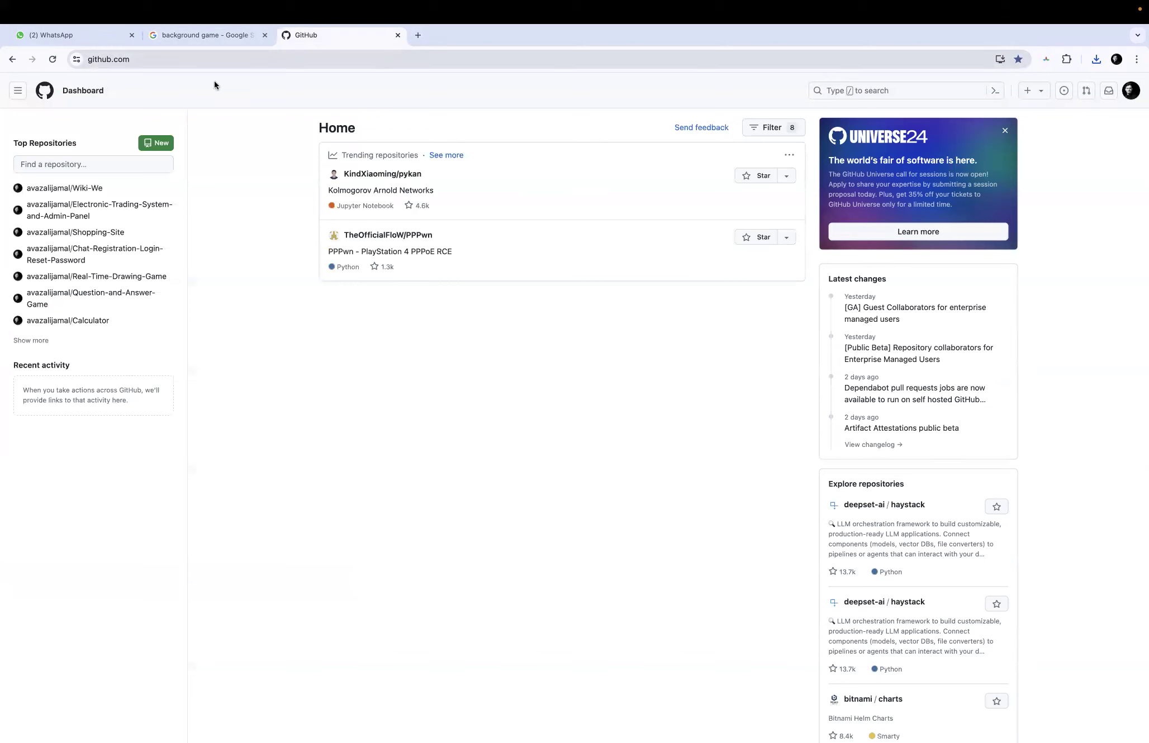
Add the subdomain "ninja." before github.com in the address and load ninja.github.com
{"action": "left_click", "coordinate": [224, 61]}
{"action": "left_click", "coordinate": [224, 62]}
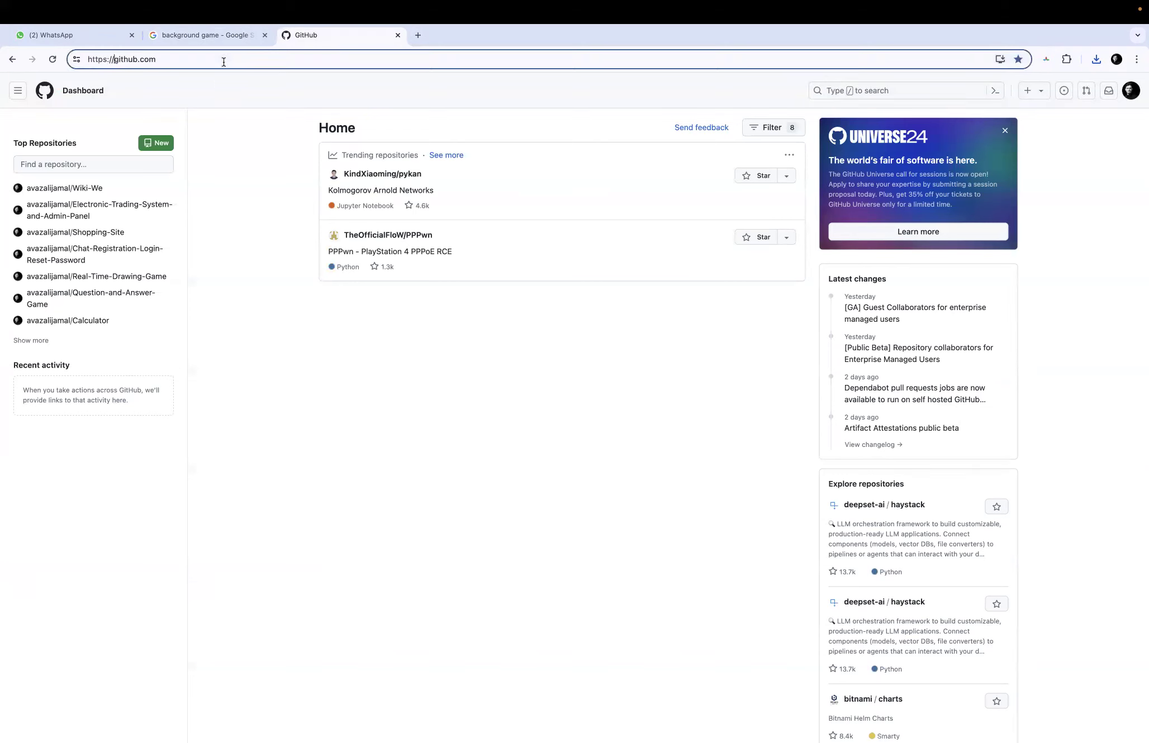
{"action": "type", "text": "ninja"}
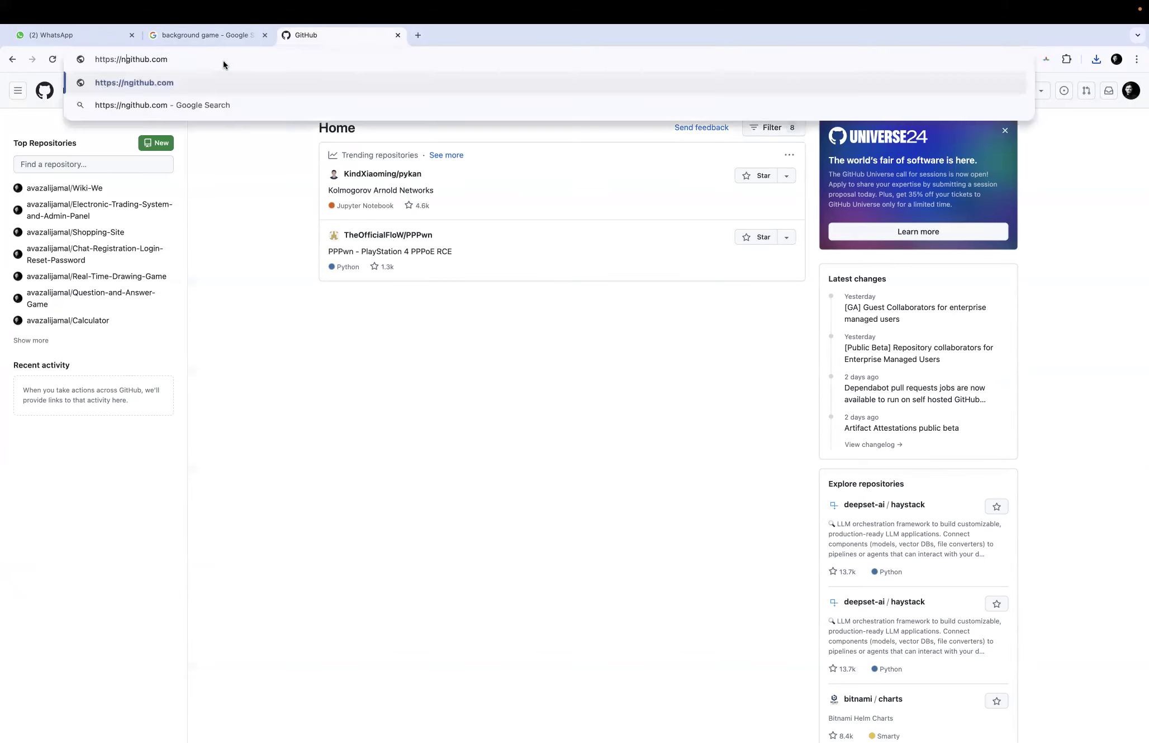
{"action": "type", "text": "."}
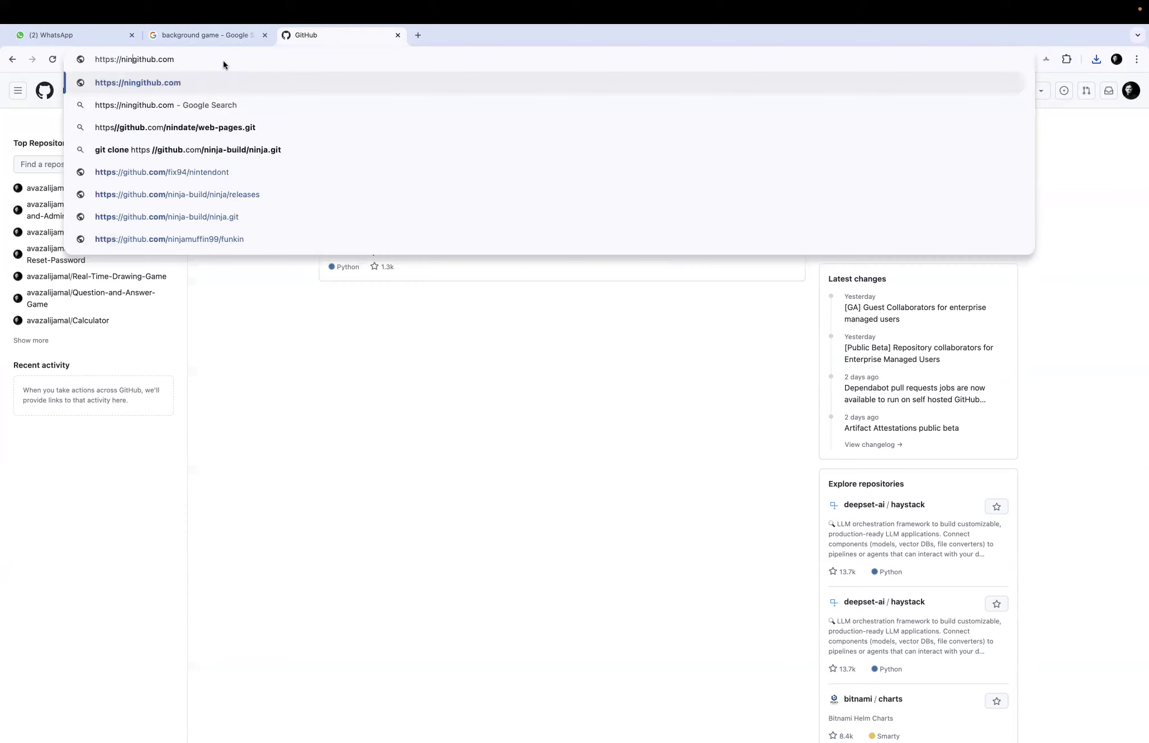
{"action": "key", "text": "Return"}
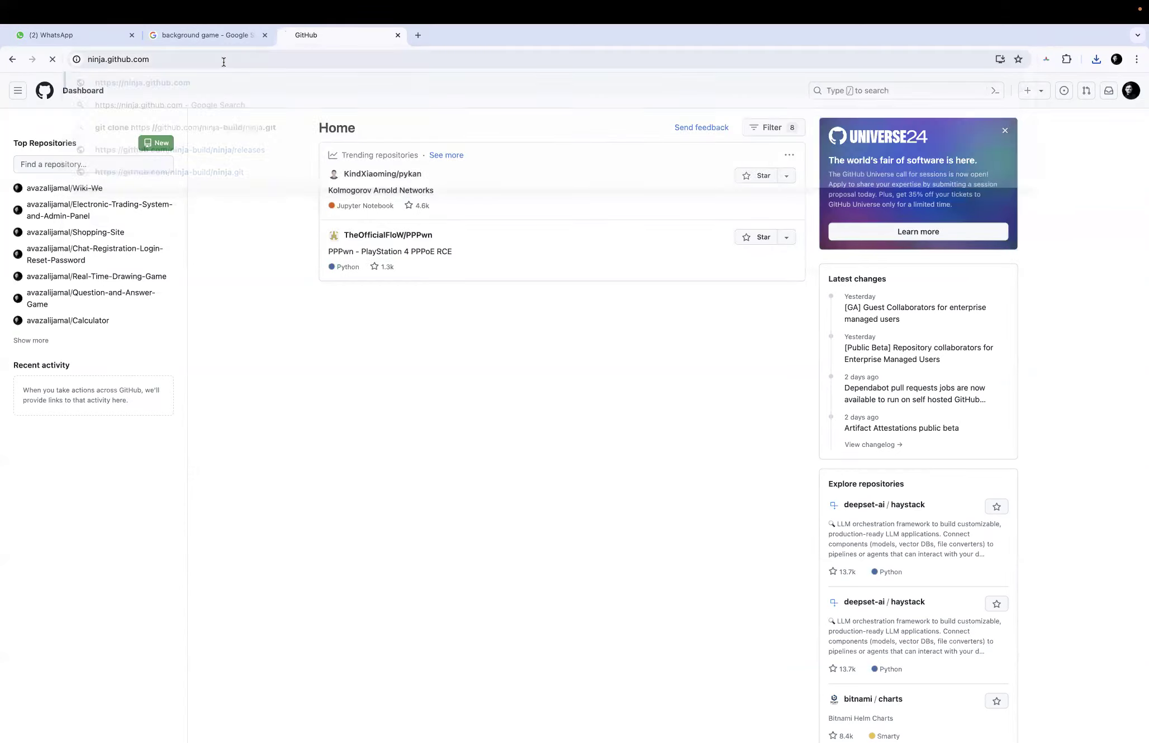
Change the address ending from com to io and load ninja.github.io
{"action": "left_click", "coordinate": [148, 59]}
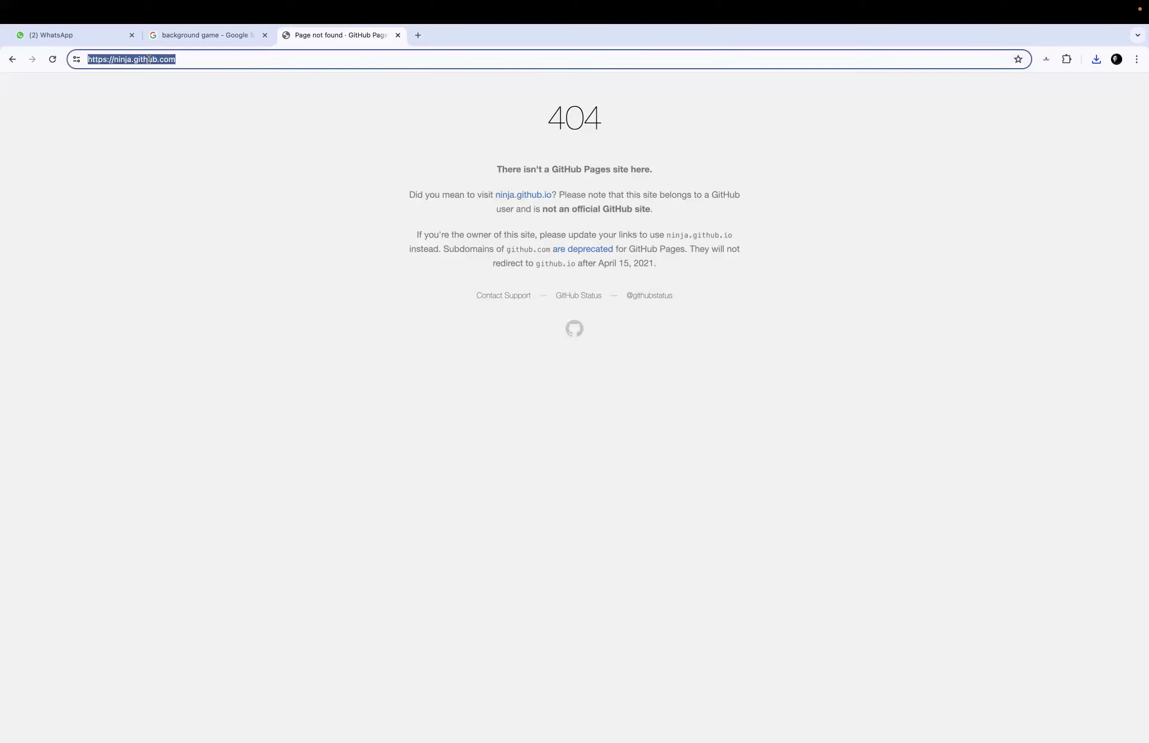
{"action": "double_click", "coordinate": [187, 64]}
{"action": "type", "text": "io"}
{"action": "key", "text": "Return"}
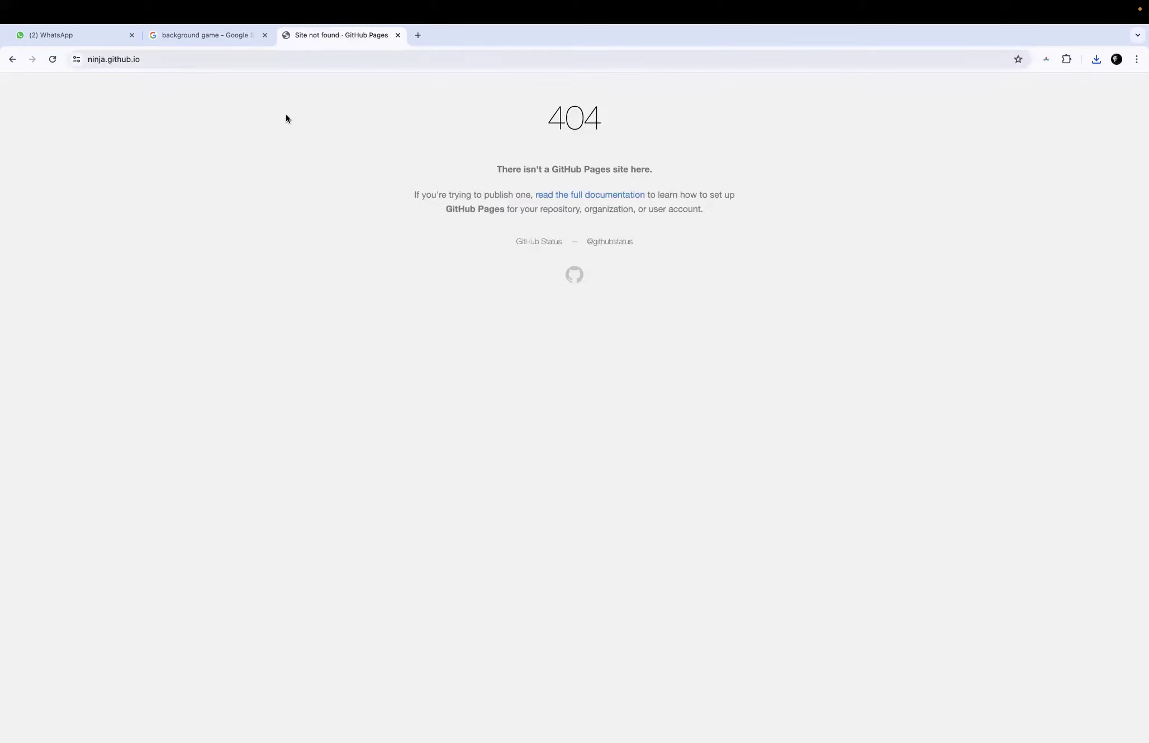
Highlight the domain parts of the ninja.github.io address and close that page's tab
{"action": "left_click", "coordinate": [141, 58]}
{"action": "double_click", "coordinate": [141, 59]}
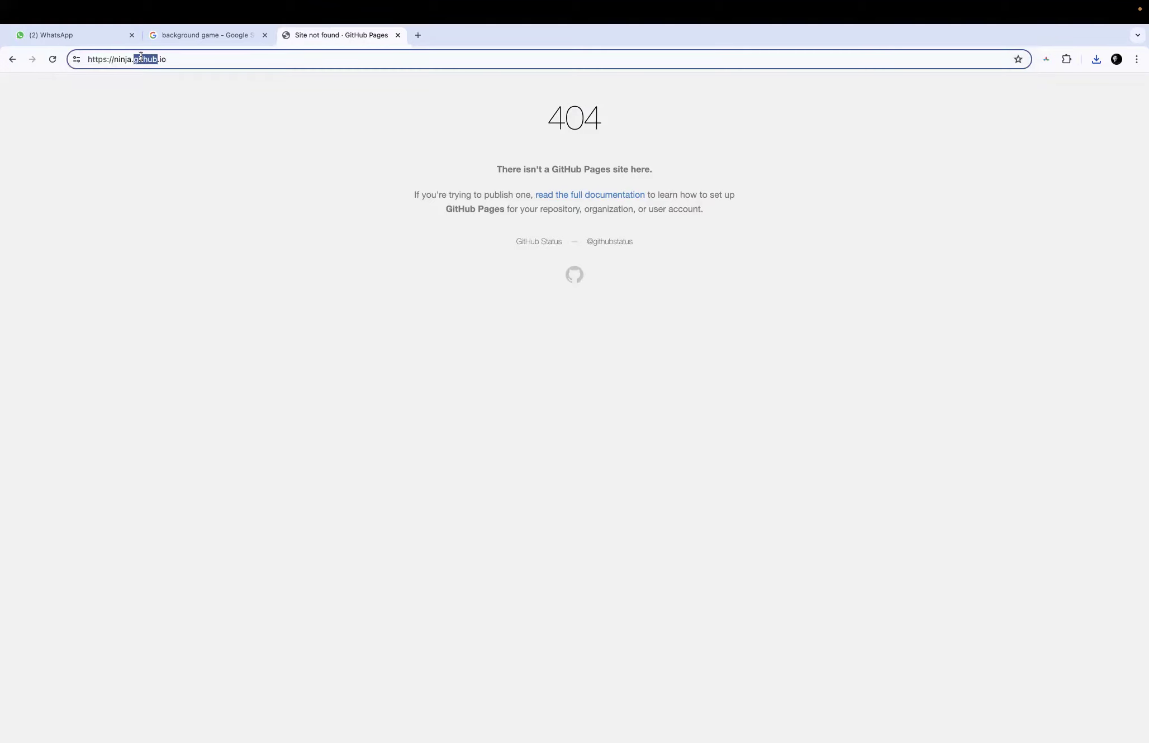
{"action": "left_click", "coordinate": [141, 58]}
{"action": "triple_click", "coordinate": [141, 58]}
{"action": "double_click", "coordinate": [141, 59]}
{"action": "triple_click", "coordinate": [140, 58]}
{"action": "left_click", "coordinate": [398, 35]}
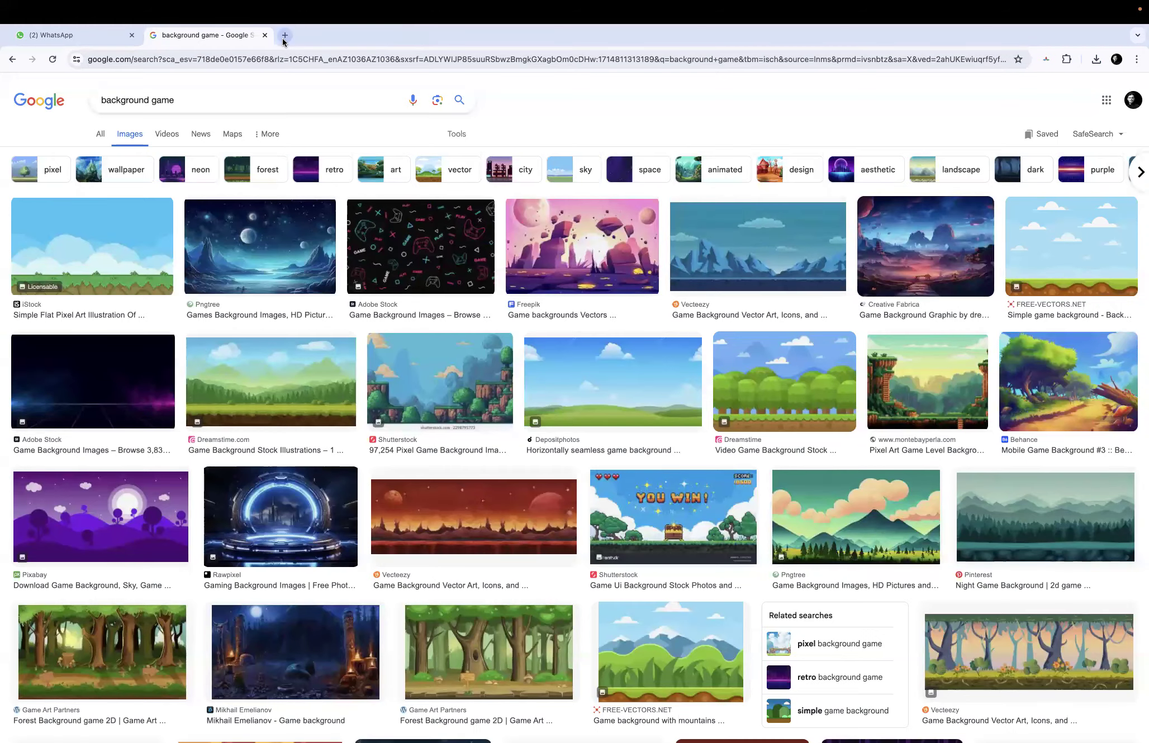
Visit 000webhost.com in a new tab, and close both that tab and the background image search tab
{"action": "left_click", "coordinate": [282, 36]}
{"action": "type", "text": "0"}
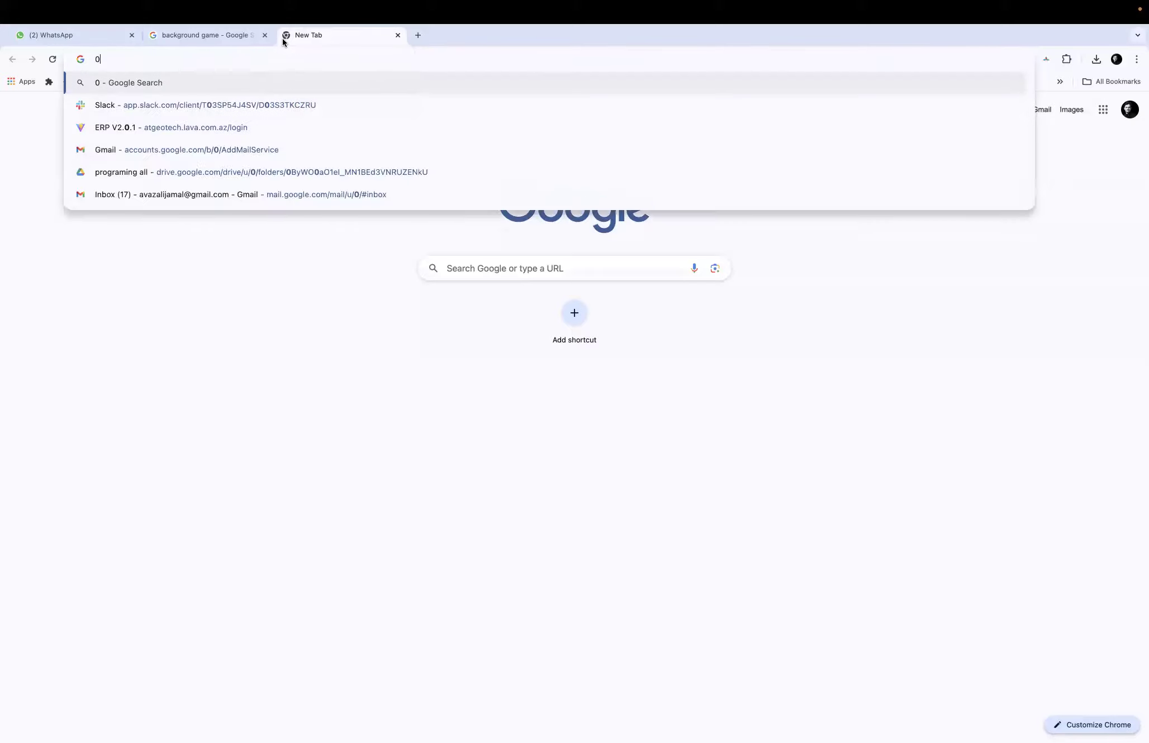
{"action": "type", "text": "webhost"}
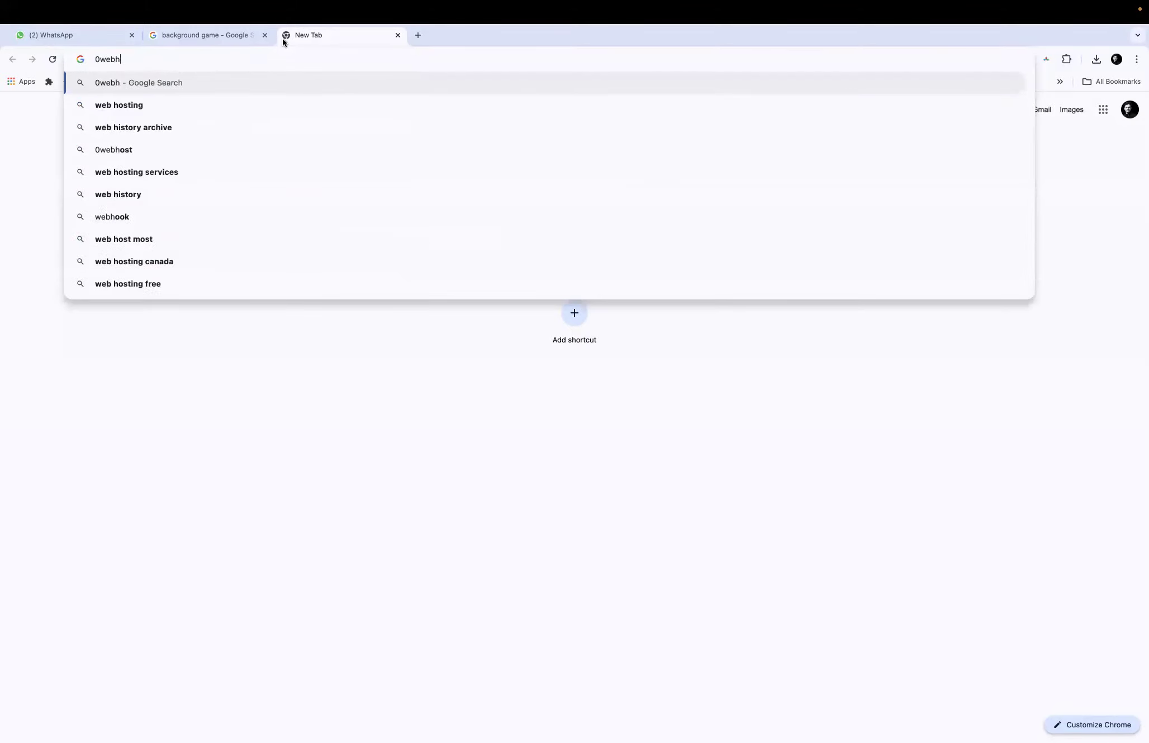
{"action": "key", "text": "Return"}
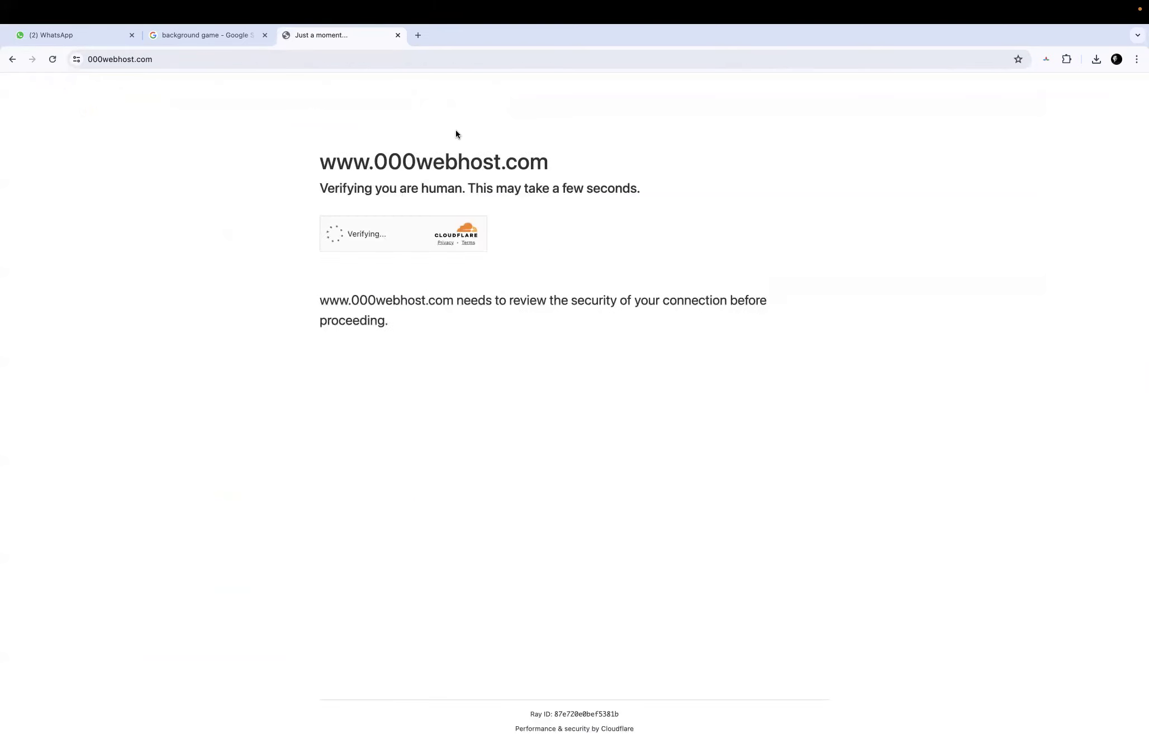
{"action": "left_click", "coordinate": [397, 36]}
{"action": "left_click", "coordinate": [264, 35]}
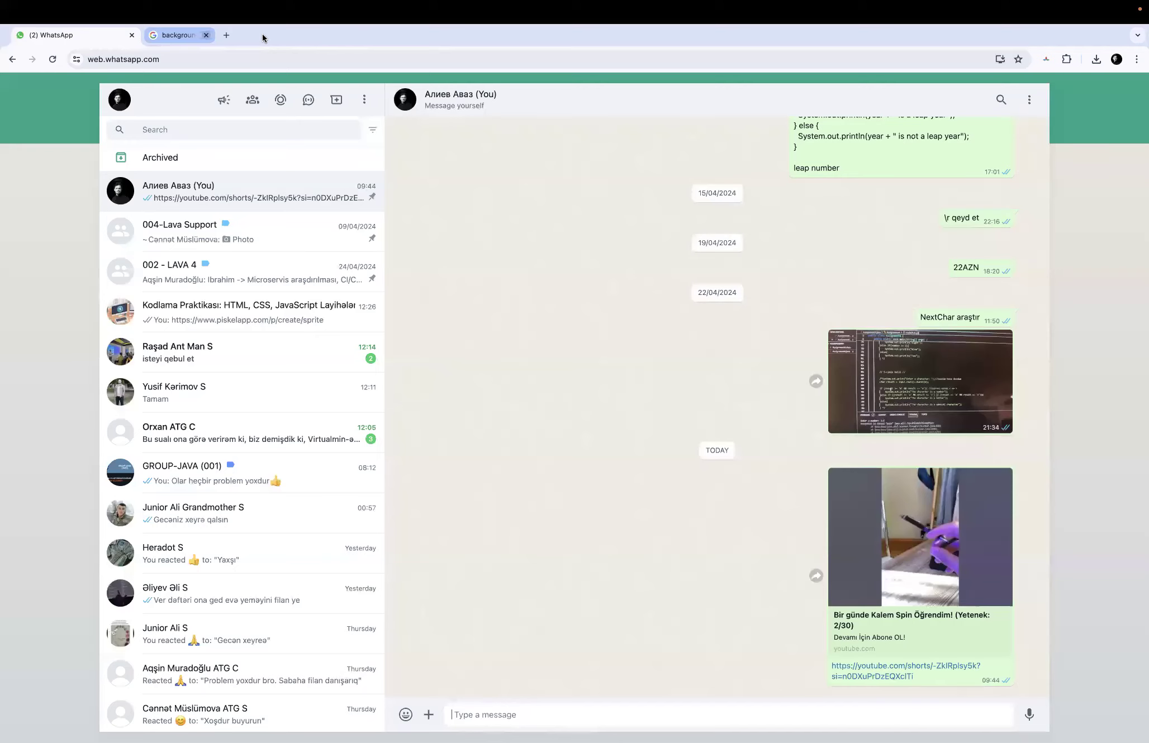
Switch to Finder and rename the downloaded istockphoto image in Downloads to bg.jpg
{"action": "key", "text": "super+Tab"}
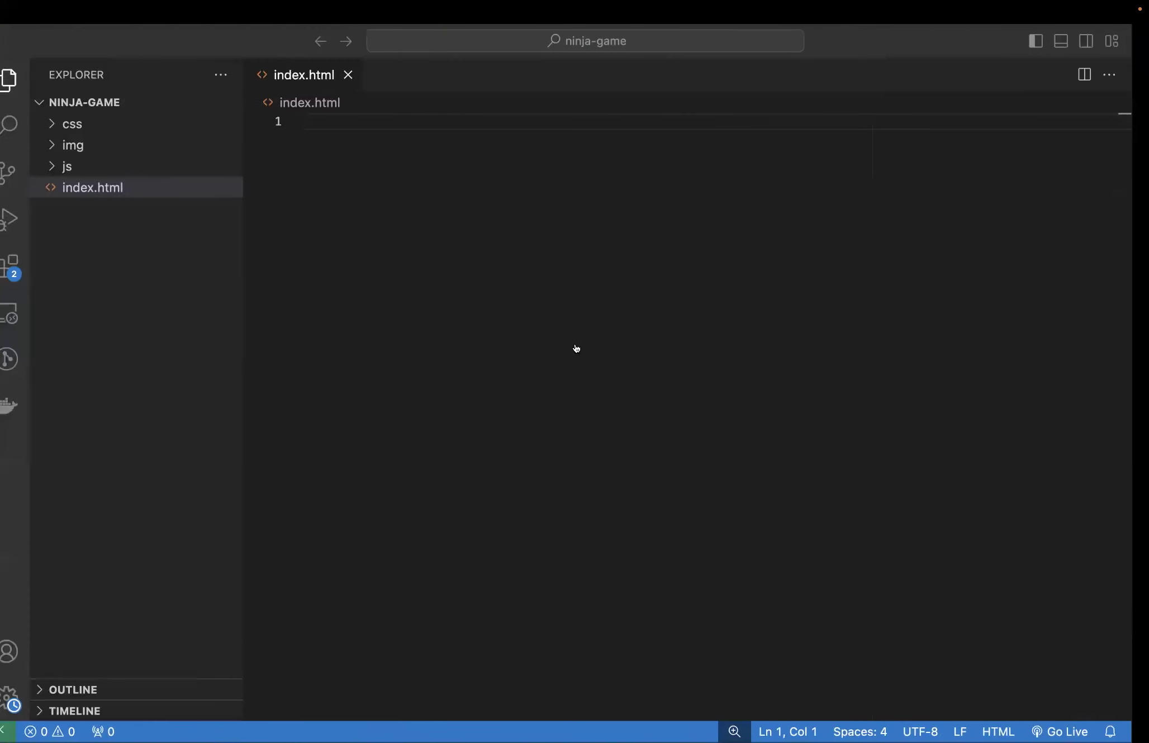
{"action": "key", "text": "ctrl+Left"}
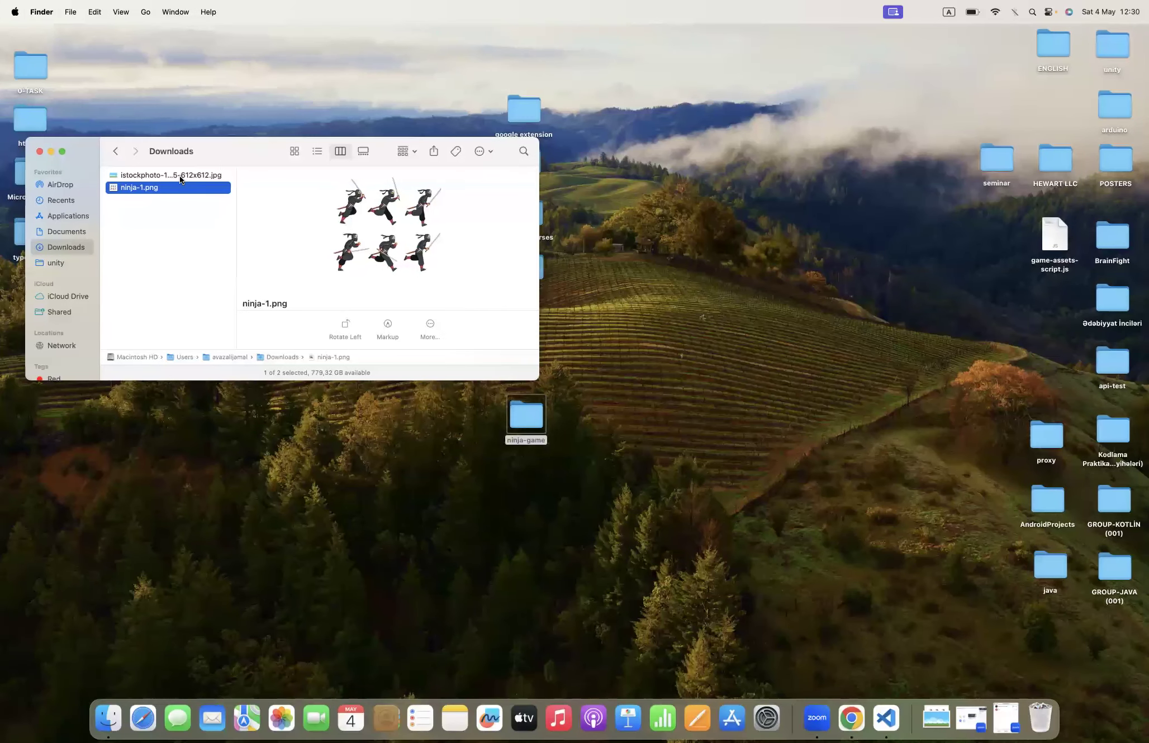
{"action": "left_click", "coordinate": [179, 175]}
{"action": "key", "text": "Return"}
{"action": "type", "text": "bg"}
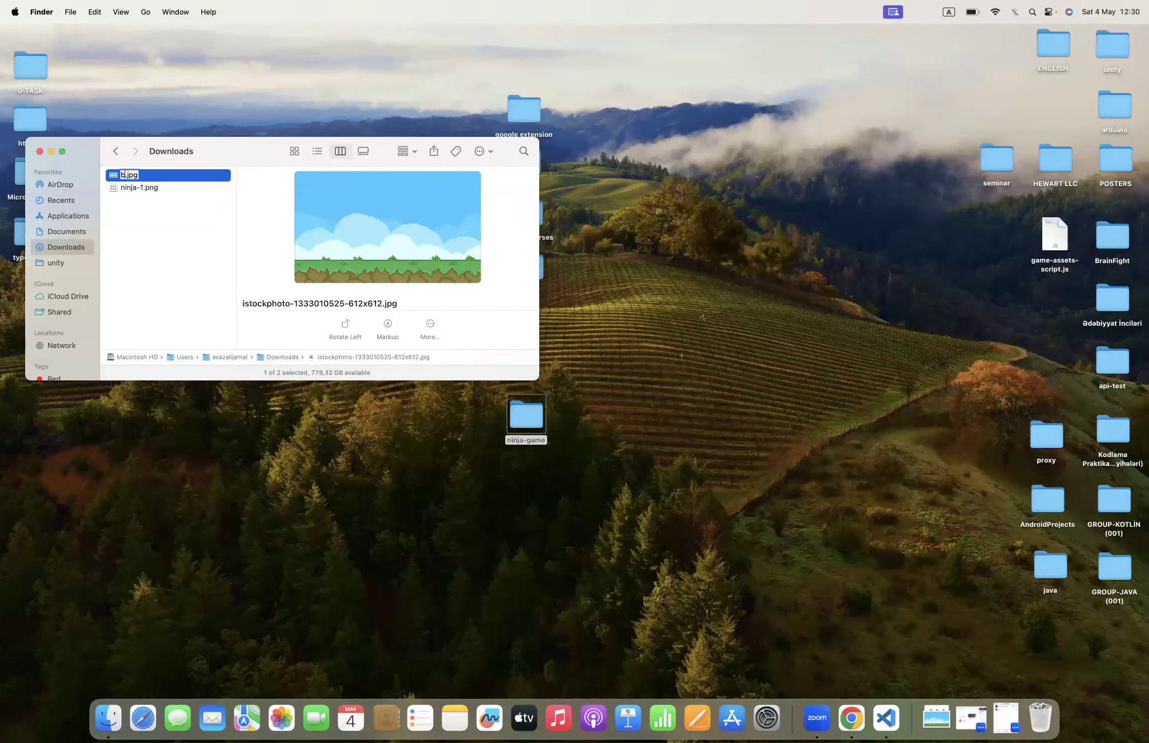
{"action": "key", "text": "Return"}
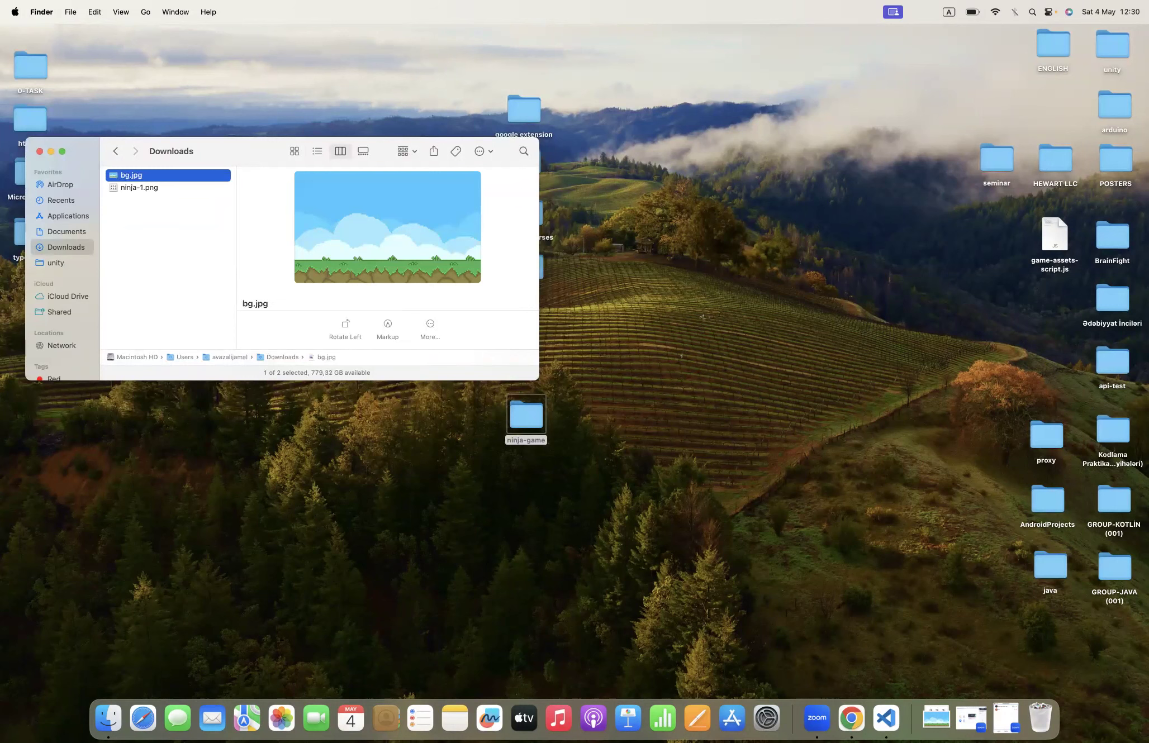
Open the img folder of the desktop's ninja-game project in a separate Finder window beside the Downloads window
{"action": "double_click", "coordinate": [524, 419]}
{"action": "left_click_drag", "start_coordinate": [233, 164], "coordinate": [814, 139]}
{"action": "double_click", "coordinate": [794, 188]}
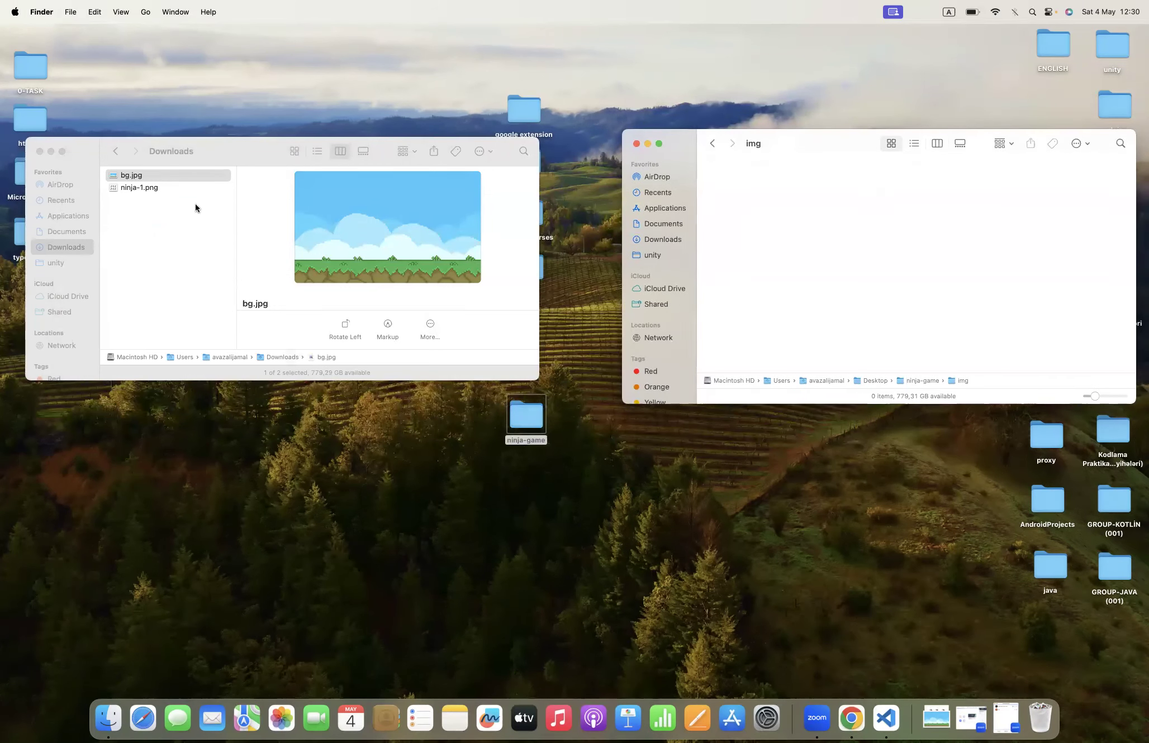
Move bg.jpg and ninja-1.png from the Downloads folder into the project's img folder
{"action": "left_click", "coordinate": [140, 196]}
{"action": "left_click_drag", "start_coordinate": [139, 196], "coordinate": [812, 268]}
{"action": "left_click", "coordinate": [763, 297]}
{"action": "right_click", "coordinate": [762, 299]}
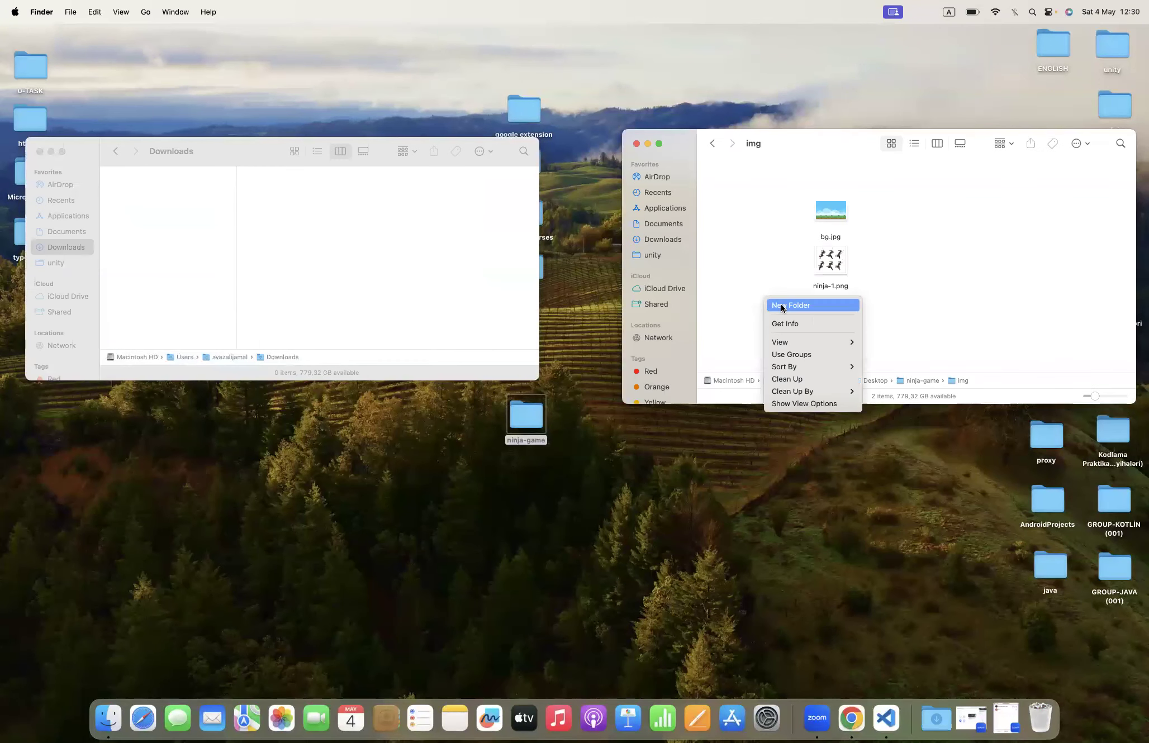
{"action": "left_click", "coordinate": [784, 213]}
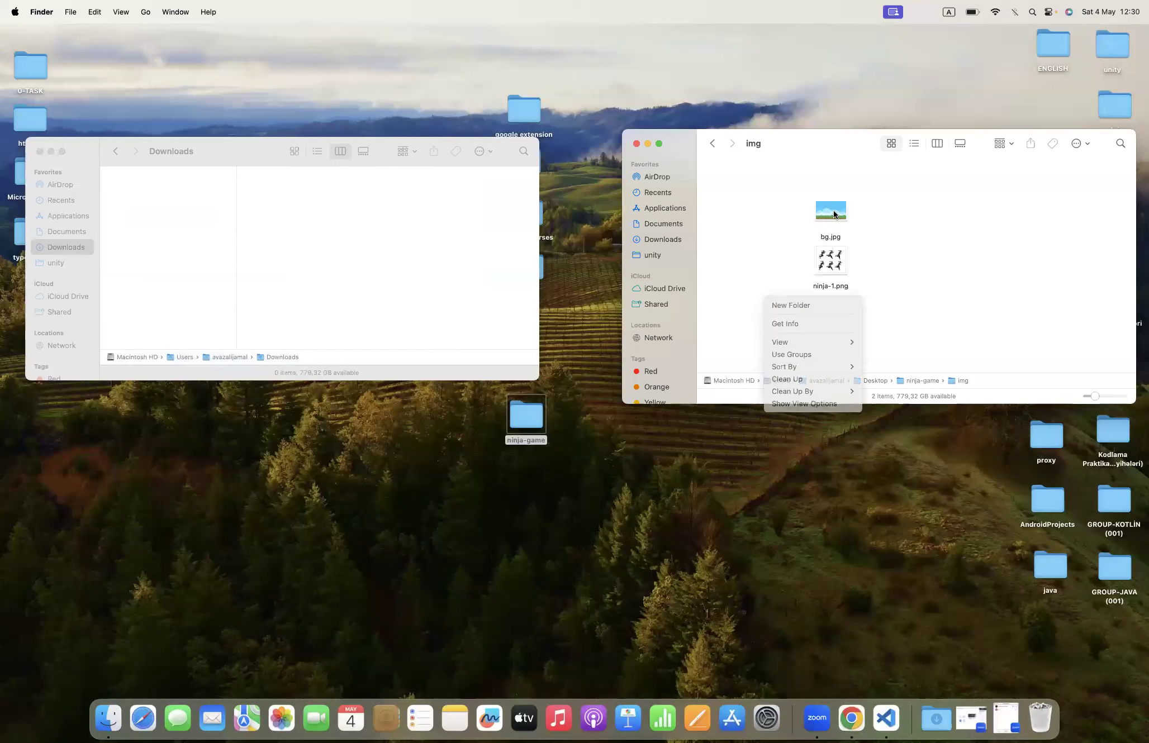
Arrange bg.jpg and ninja-1.png side by side in the img folder and close the Downloads window
{"action": "left_click", "coordinate": [823, 211]}
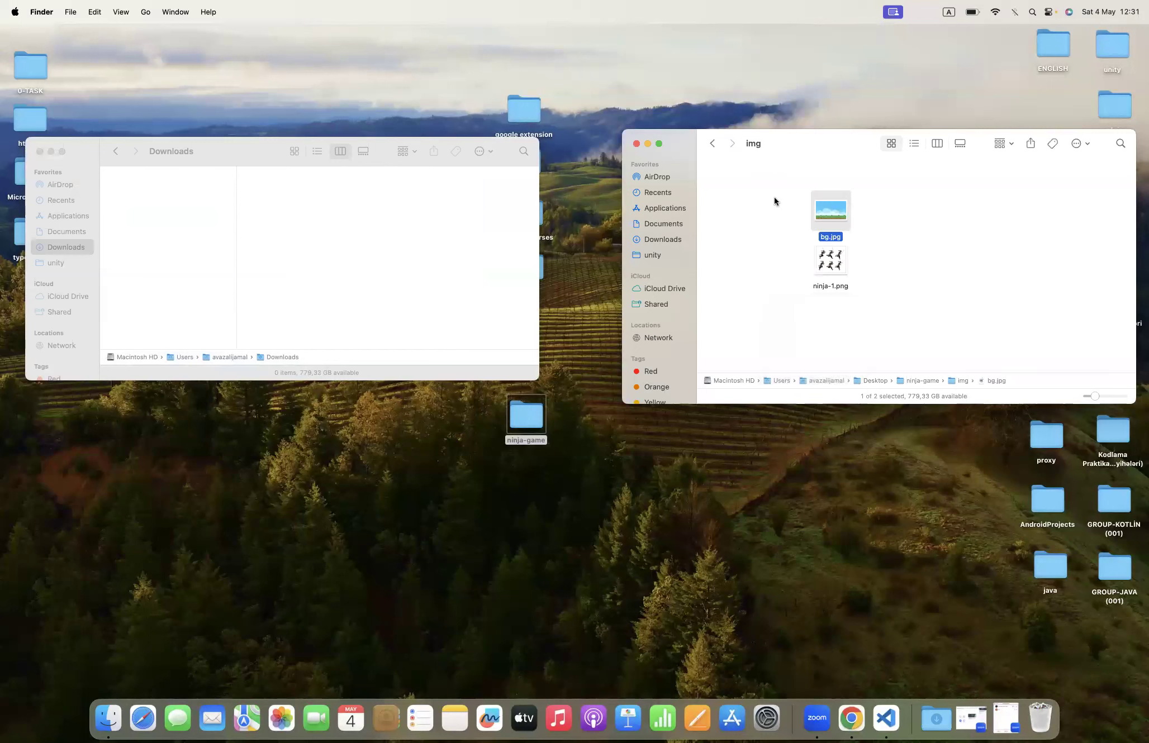
{"action": "left_click_drag", "start_coordinate": [824, 207], "coordinate": [722, 177]}
{"action": "left_click", "coordinate": [825, 256]}
{"action": "left_click_drag", "start_coordinate": [825, 257], "coordinate": [784, 188]}
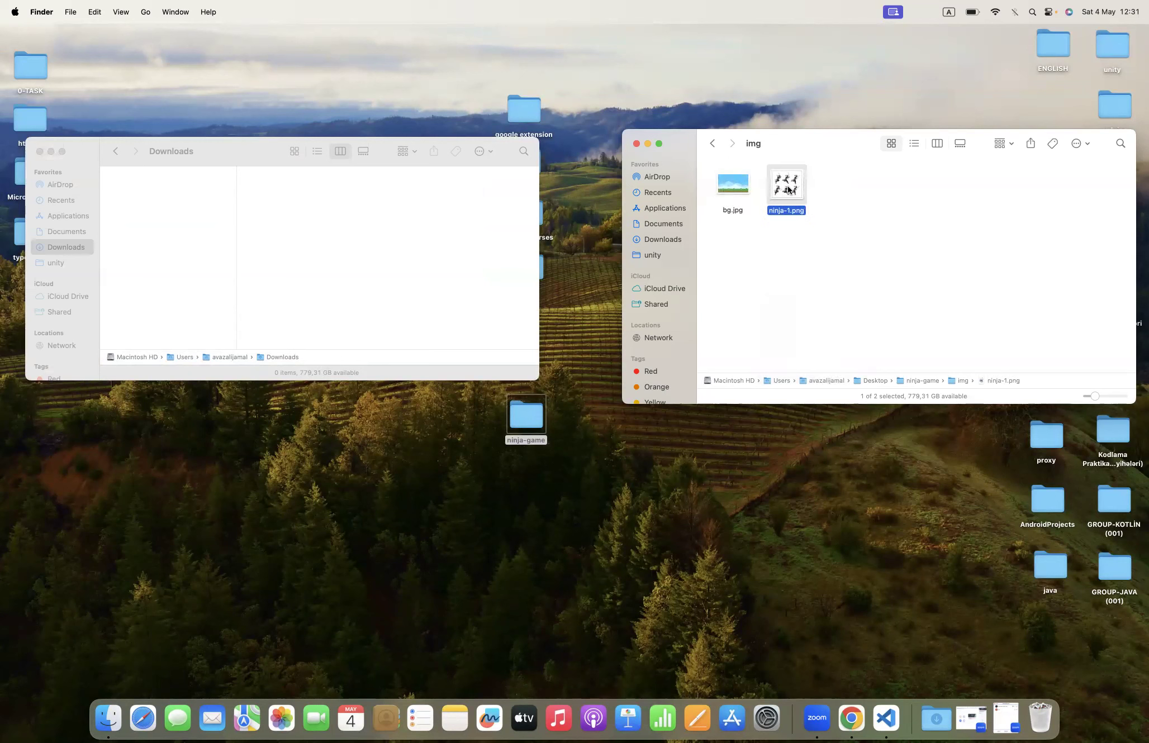
{"action": "left_click", "coordinate": [39, 151]}
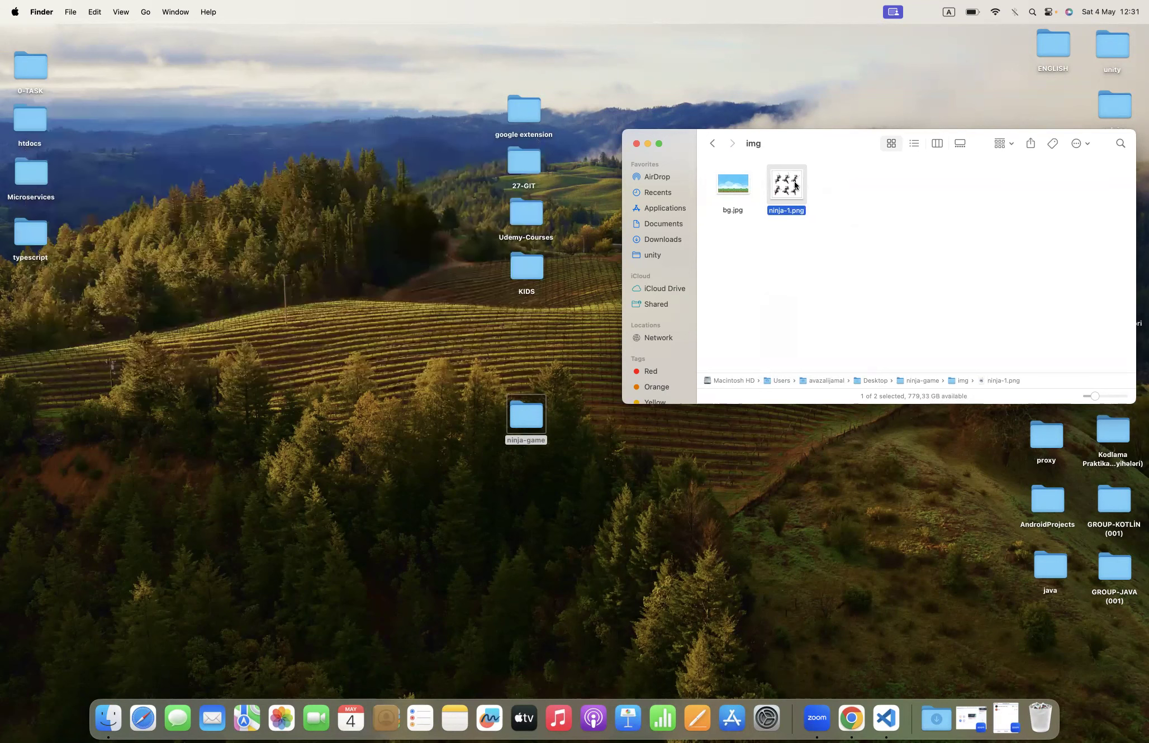
Duplicate ninja-1.png five times in the img folder
{"action": "key", "text": "super+d"}
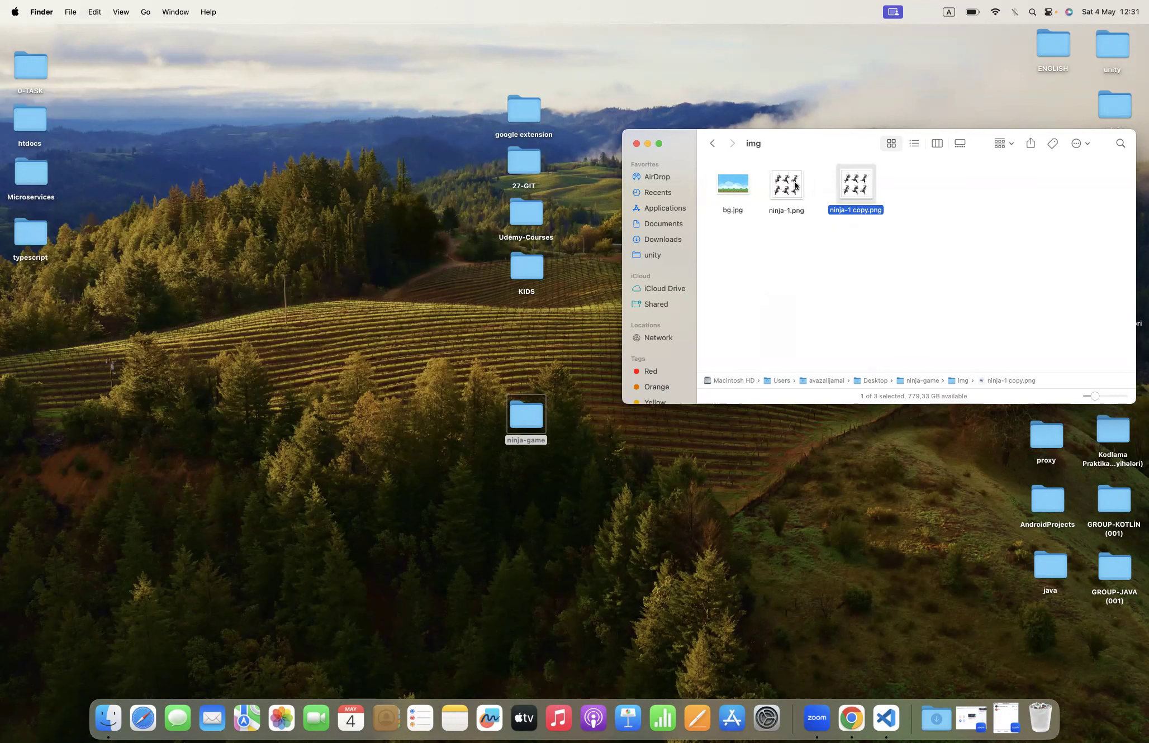
{"action": "key", "text": "super+d"}
{"action": "key", "text": "super+d"}
{"action": "key", "text": "super+d"}
{"action": "key", "text": "super+d"}
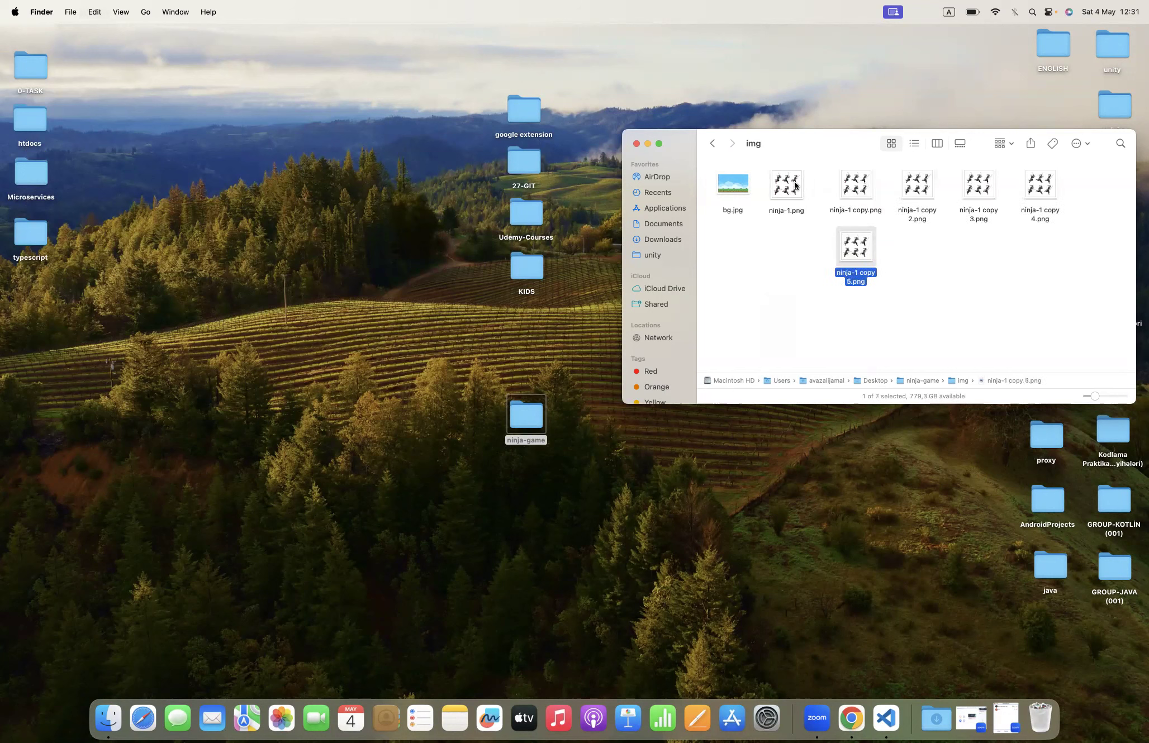
{"action": "left_click", "coordinate": [749, 302]}
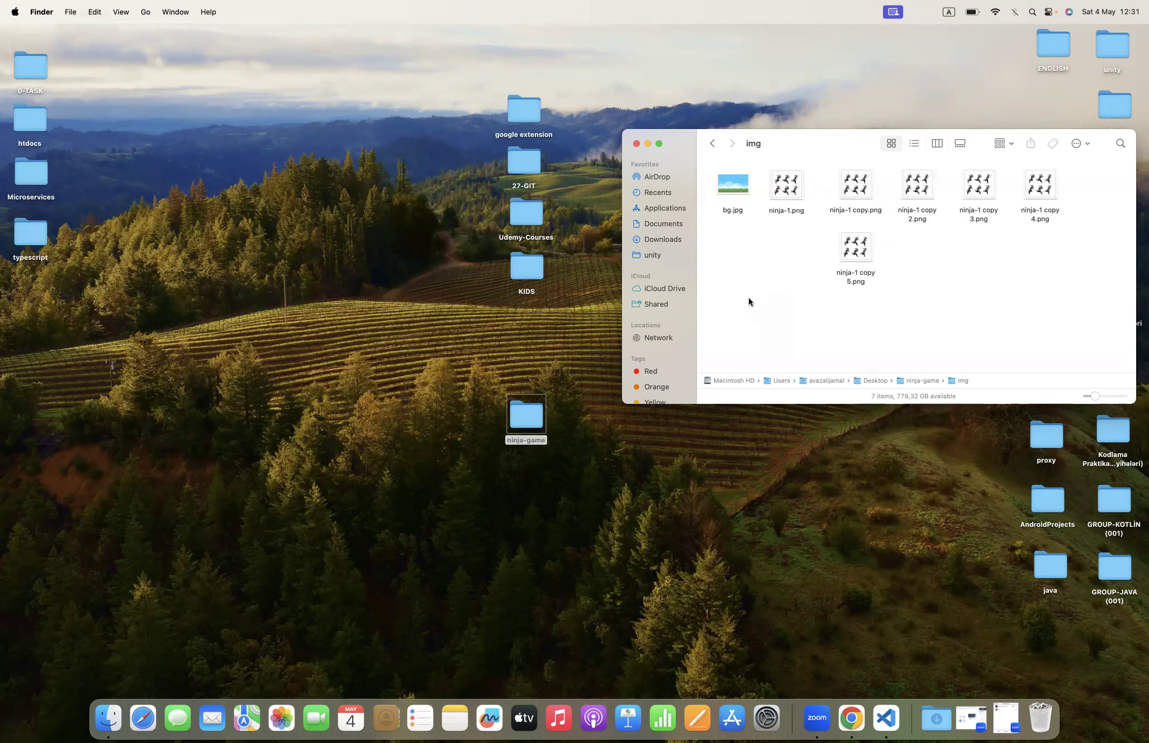
Create a new folder named ninja inside the img folder
{"action": "key", "text": "shift+super+n"}
{"action": "type", "text": "n"}
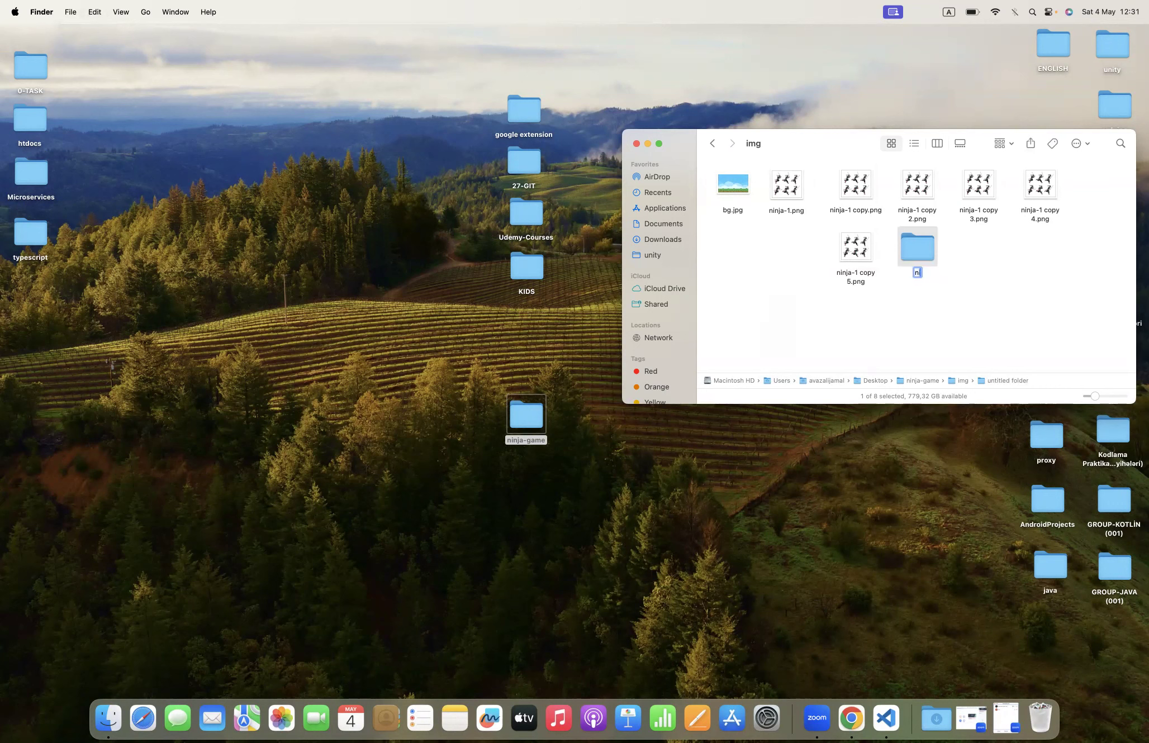
{"action": "type", "text": "inja"}
{"action": "key", "text": "Return"}
Move ninja-1.png and its five copies into the ninja folder
{"action": "left_click_drag", "start_coordinate": [1093, 205], "coordinate": [760, 184]}
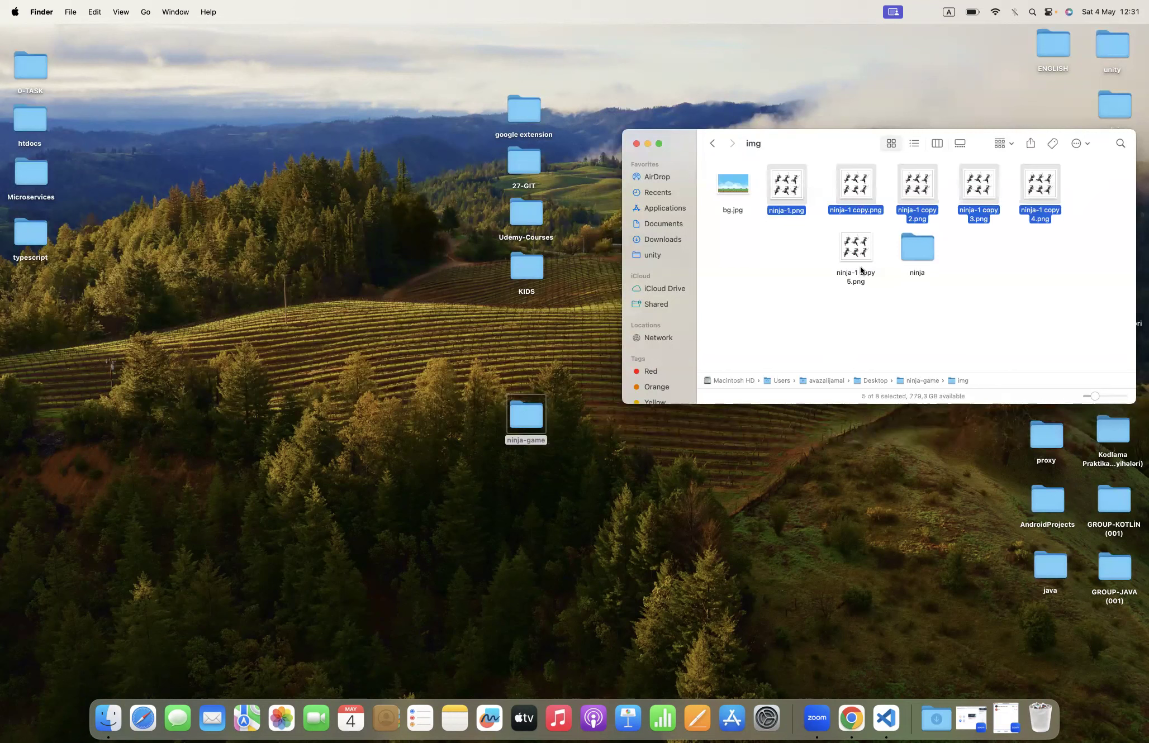
{"action": "left_click", "coordinate": [854, 251]}
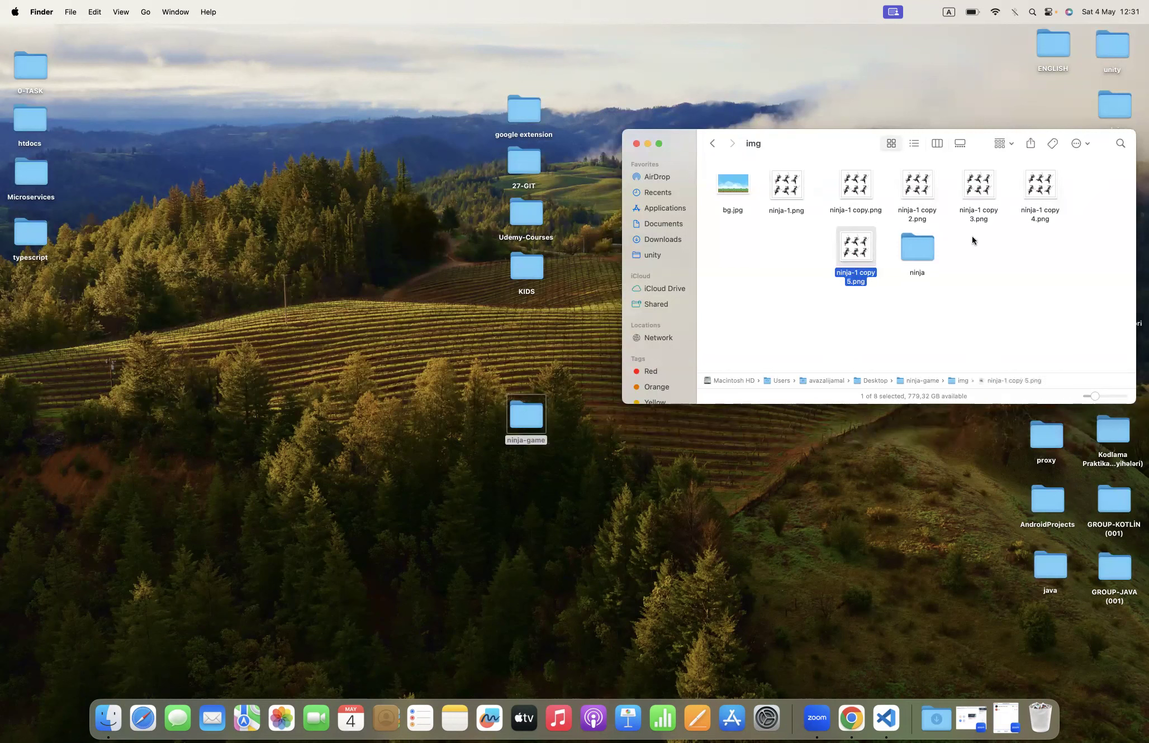
{"action": "left_click_drag", "start_coordinate": [1074, 190], "coordinate": [759, 178]}
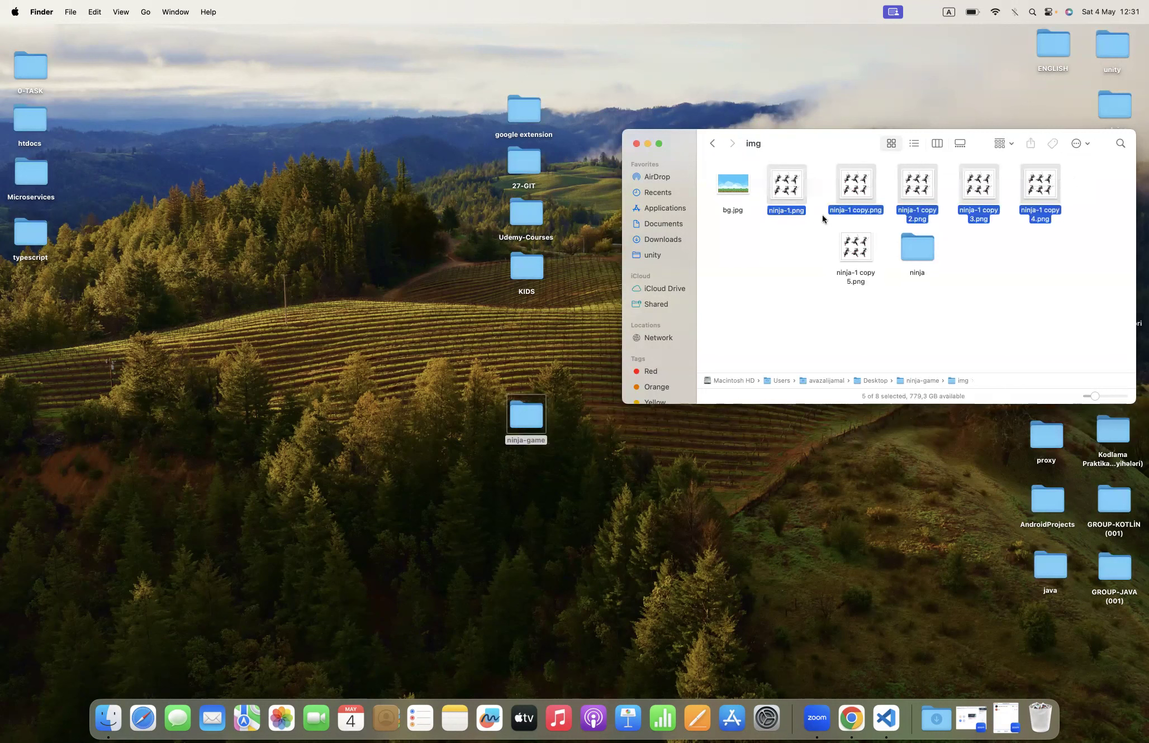
{"action": "left_click", "coordinate": [855, 245], "text": "super"}
{"action": "left_click_drag", "start_coordinate": [909, 184], "coordinate": [918, 250]}
{"action": "left_click", "coordinate": [918, 250]}
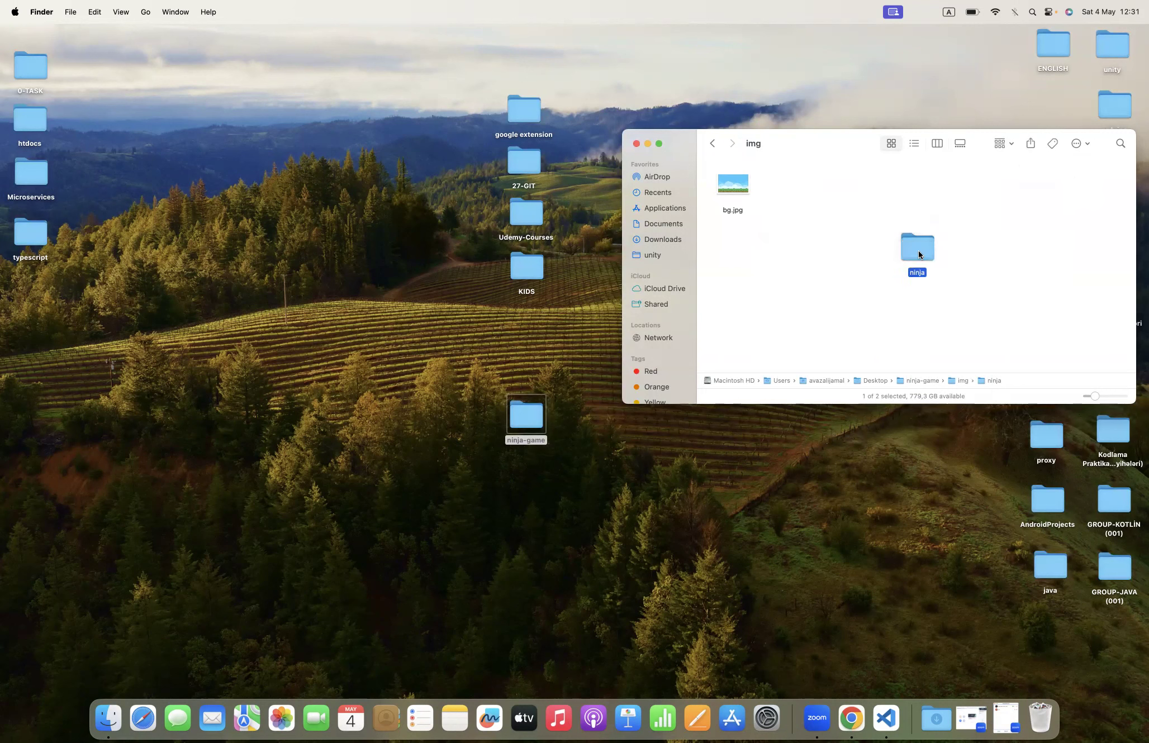
Place the ninja folder beside bg.jpg, paste a copy of ninja-1.png into img beside it, and reopen the ninja folder
{"action": "left_click_drag", "start_coordinate": [919, 247], "coordinate": [783, 183]}
{"action": "left_click", "coordinate": [847, 229]}
{"action": "key", "text": "super+v"}
{"action": "left_click_drag", "start_coordinate": [852, 179], "coordinate": [817, 184]}
{"action": "left_click", "coordinate": [750, 187]}
{"action": "double_click", "coordinate": [759, 186]}
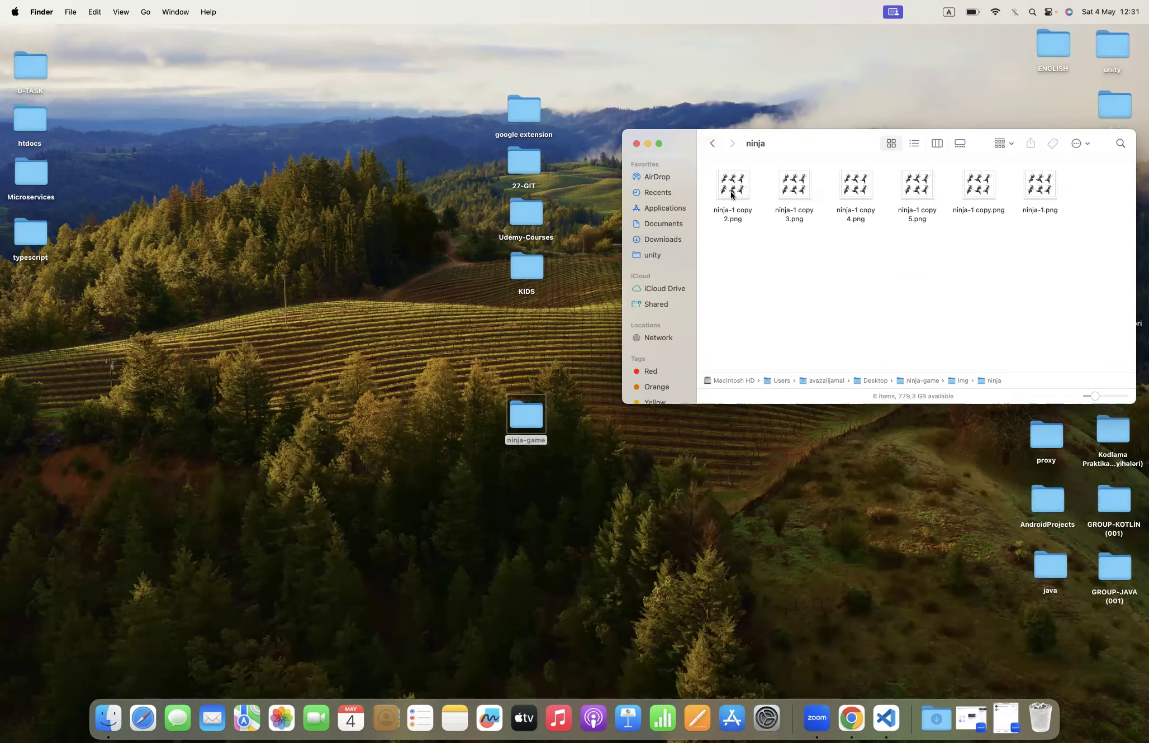
Switch to Chrome and open the bookmarked Depositphotos 2D game character page in a new tab
{"action": "key", "text": "ctrl+Right"}
{"action": "key", "text": "ctrl+Right"}
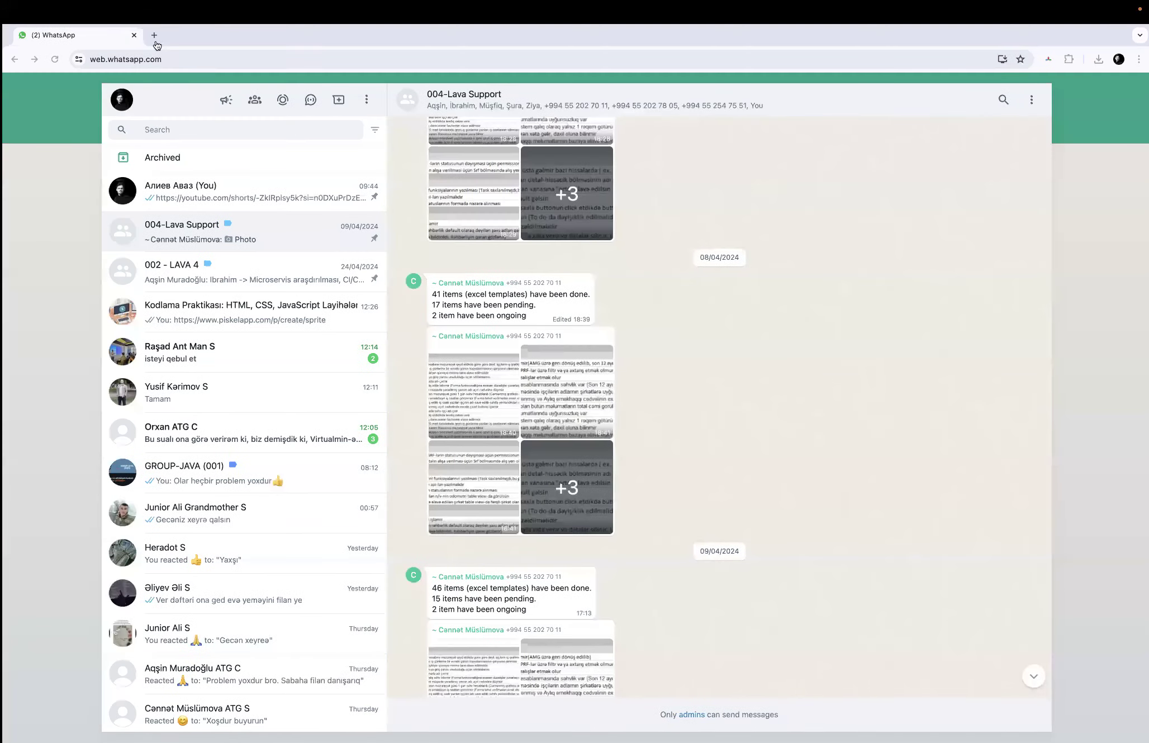
{"action": "left_click", "coordinate": [153, 35]}
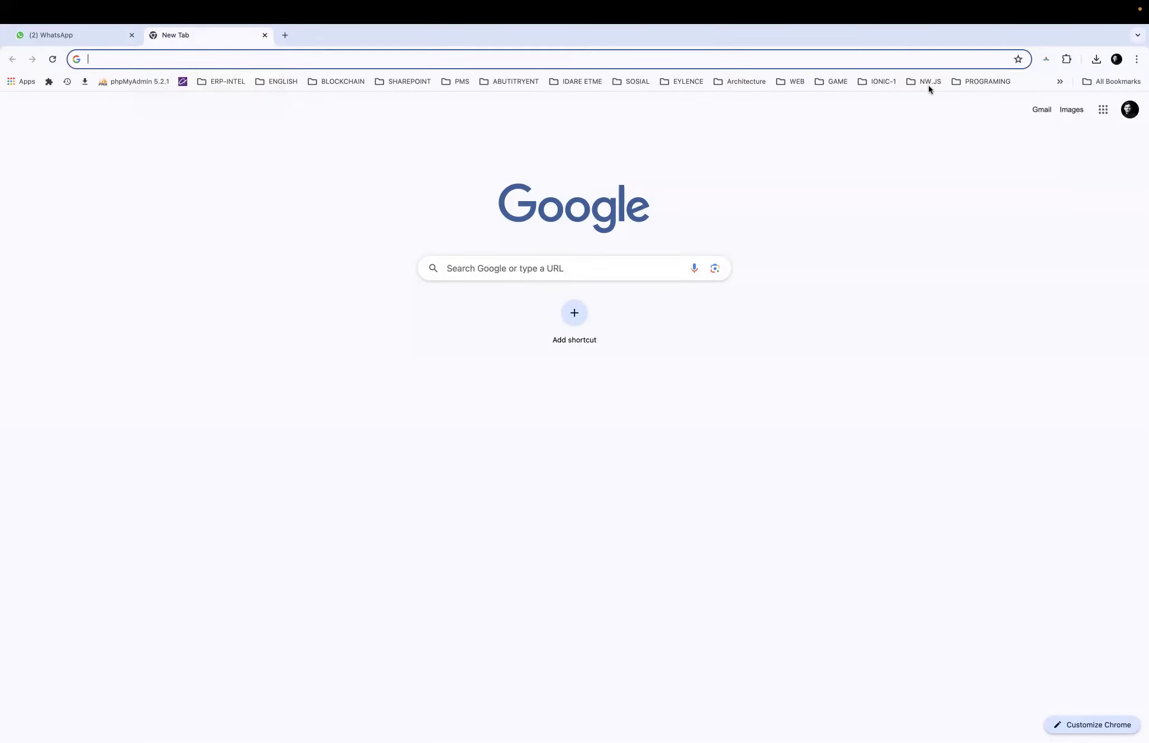
{"action": "left_click", "coordinate": [833, 81]}
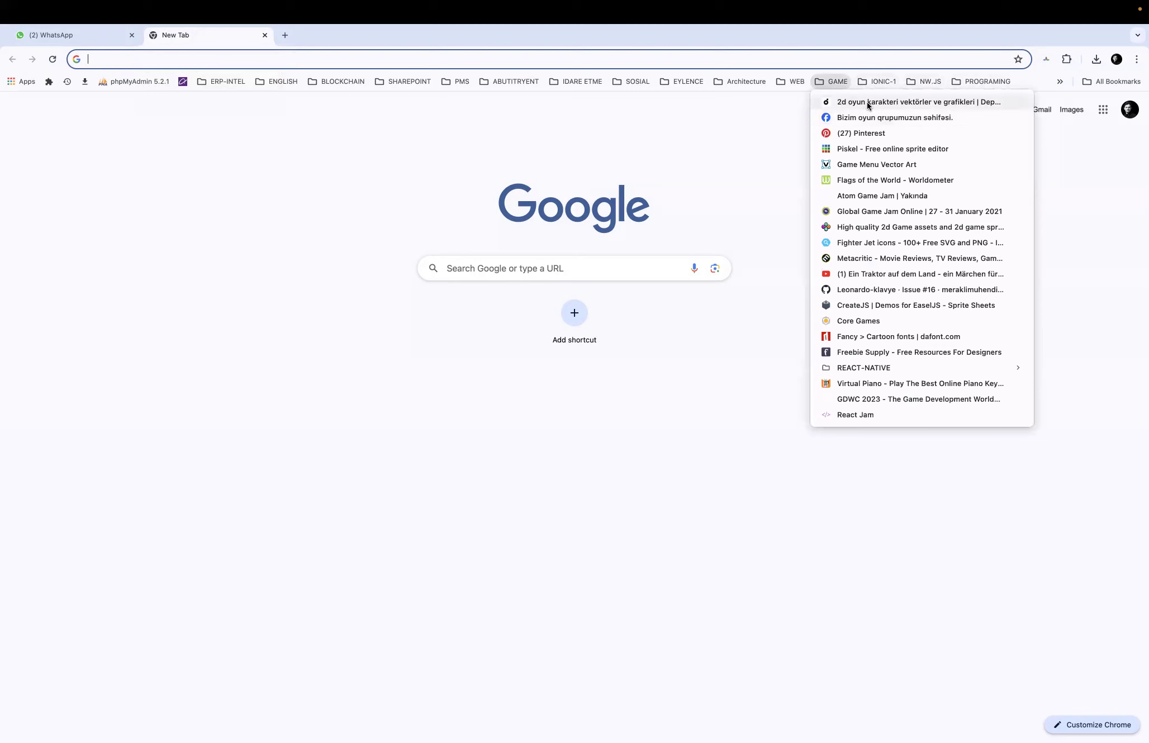
{"action": "left_click", "coordinate": [867, 101]}
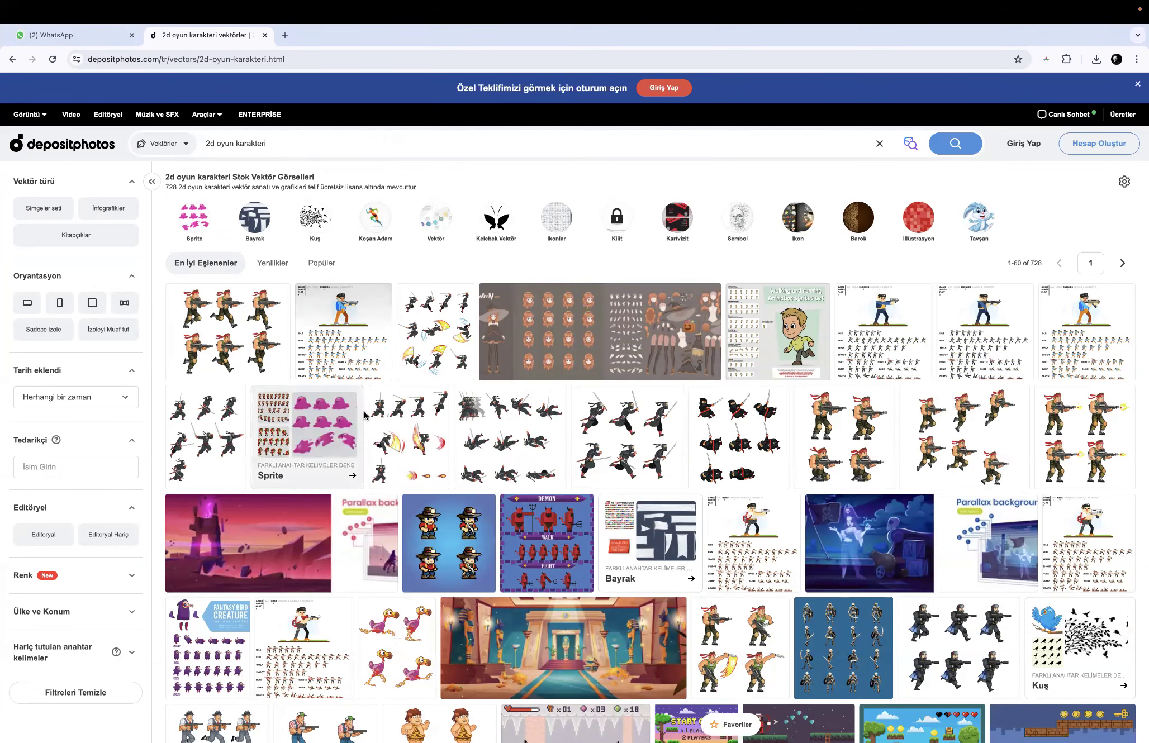
Open the ninja attack sprite sheet with fire effects on Depositphotos and copy its image
{"action": "left_click", "coordinate": [397, 437]}
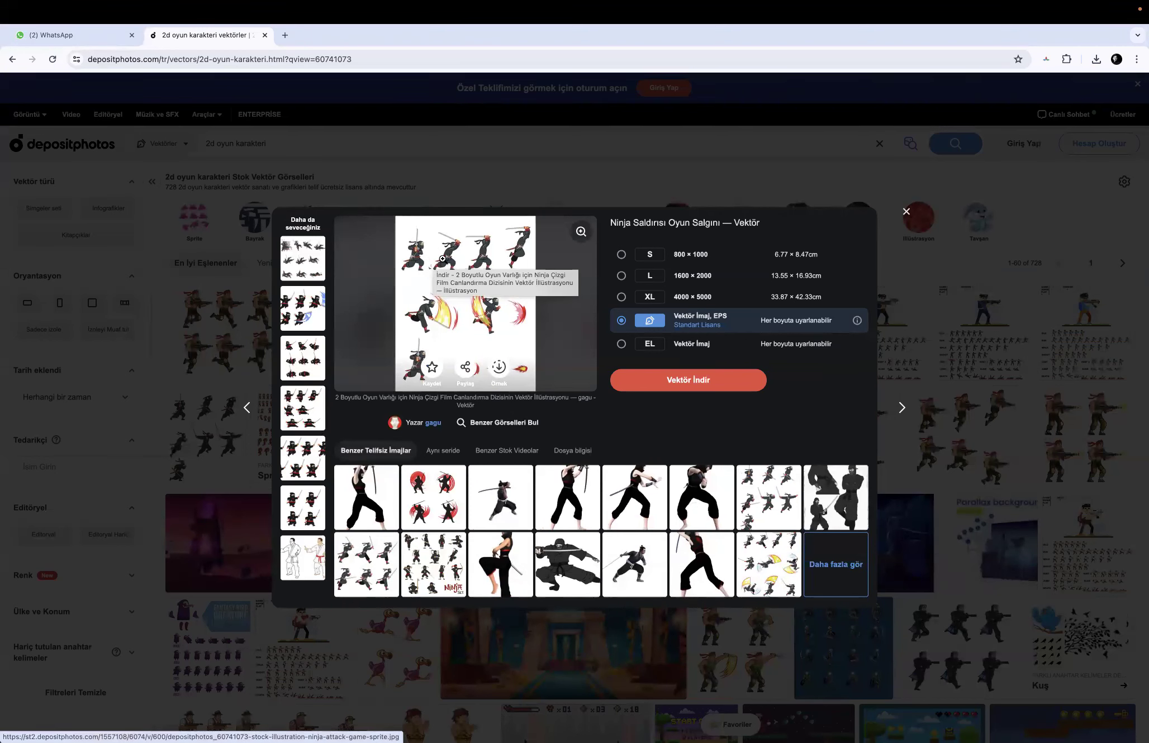
{"action": "right_click", "coordinate": [433, 261]}
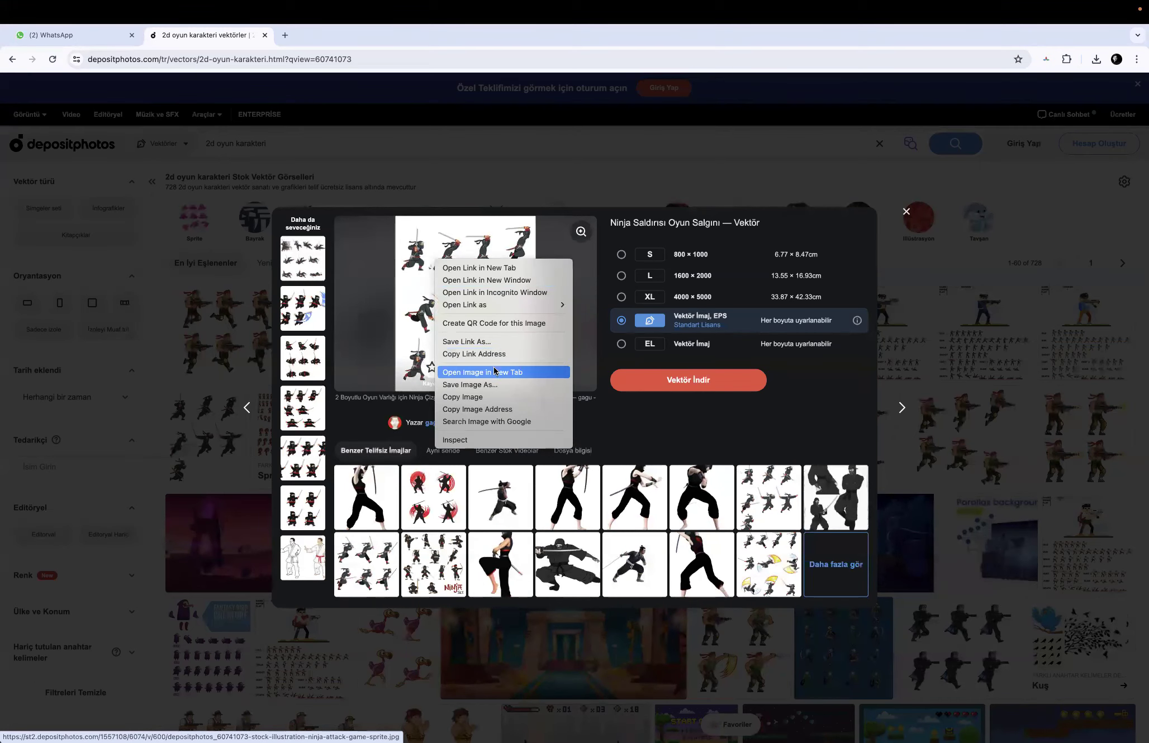
{"action": "left_click", "coordinate": [481, 397]}
Search Google for "background remover online" in a new tab, replacing the mistaken "background game" query
{"action": "left_click", "coordinate": [283, 32]}
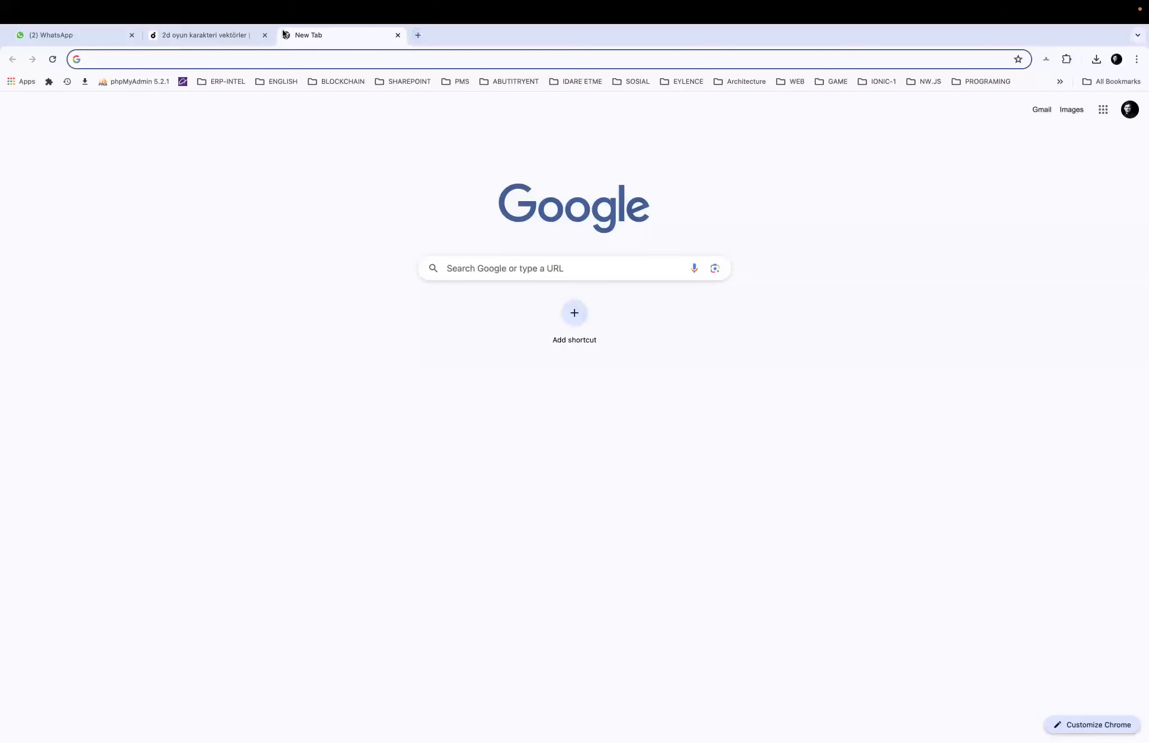
{"action": "type", "text": "background game"}
{"action": "key", "text": "Return"}
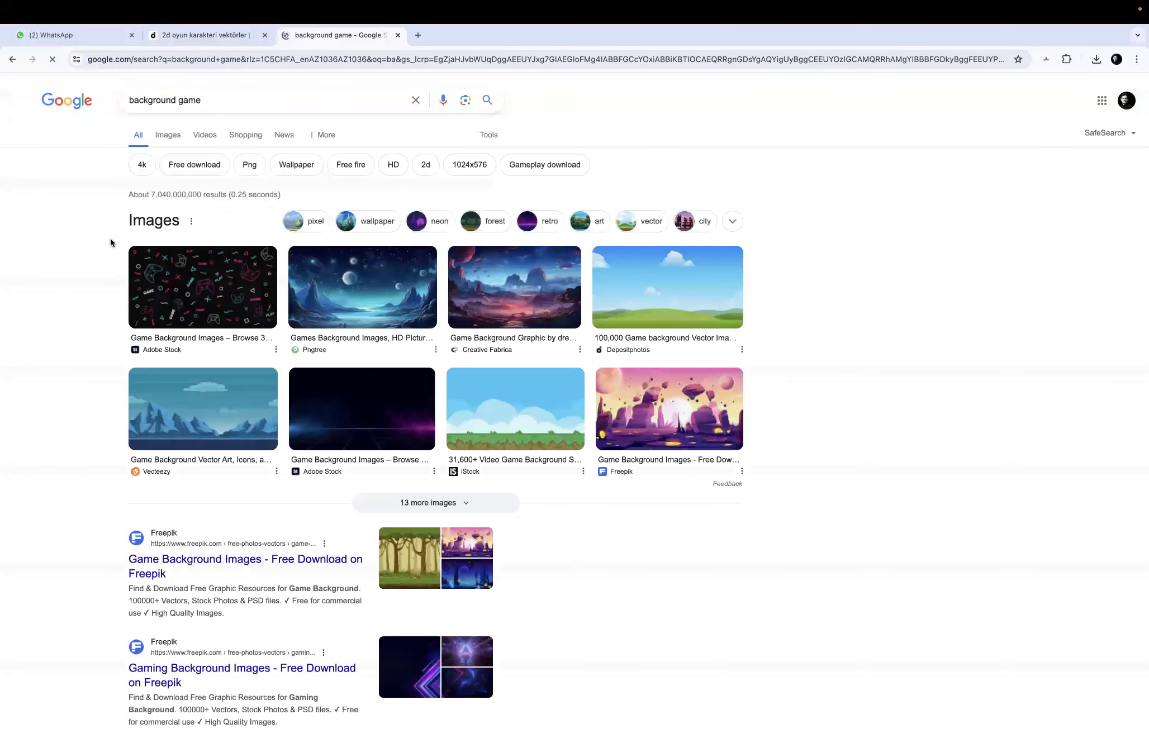
{"action": "double_click", "coordinate": [194, 99]}
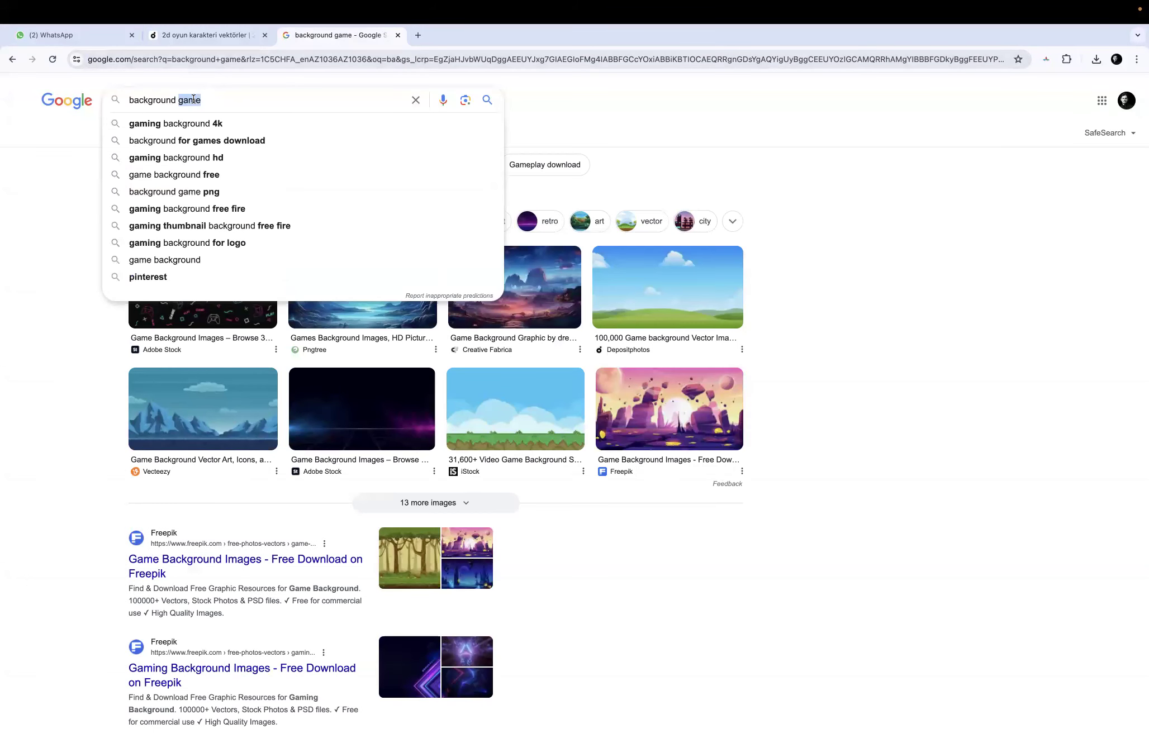
{"action": "type", "text": "re"}
{"action": "key", "text": "Down"}
{"action": "key", "text": "Return"}
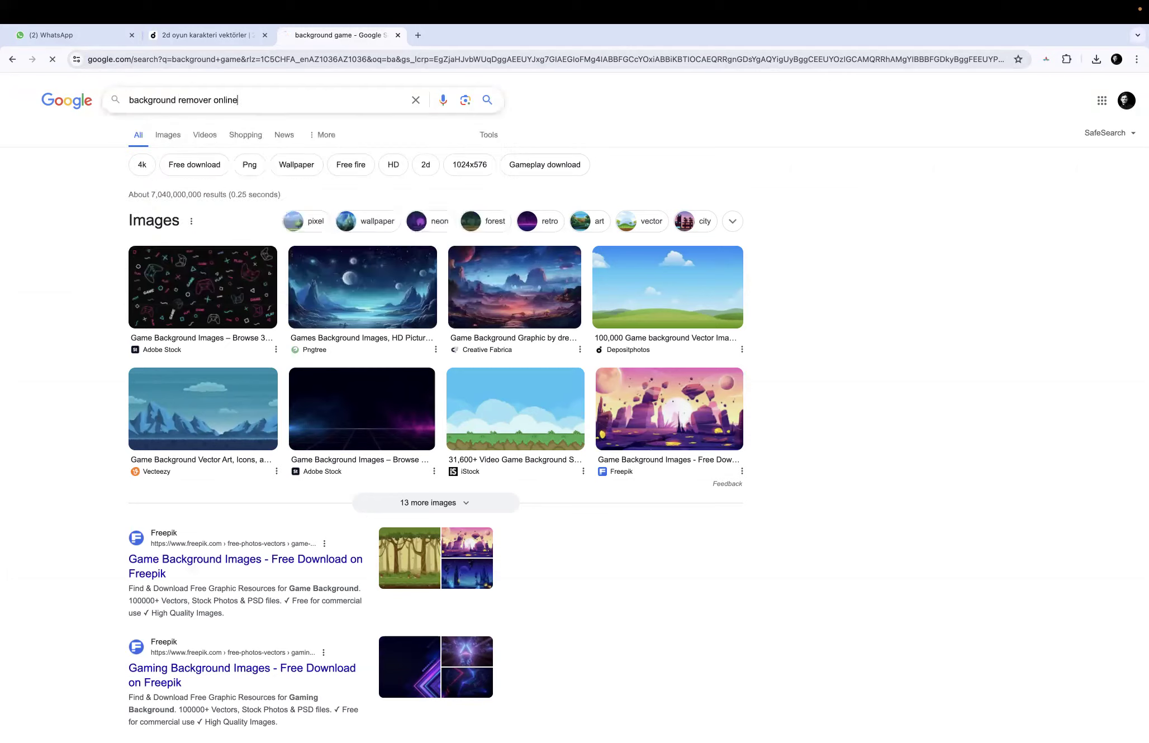
Paste the copied ninja sprite sheet into remove.bg to remove its background and download the standard-resolution result
{"action": "left_click", "coordinate": [226, 242]}
{"action": "key", "text": "ctrl+v"}
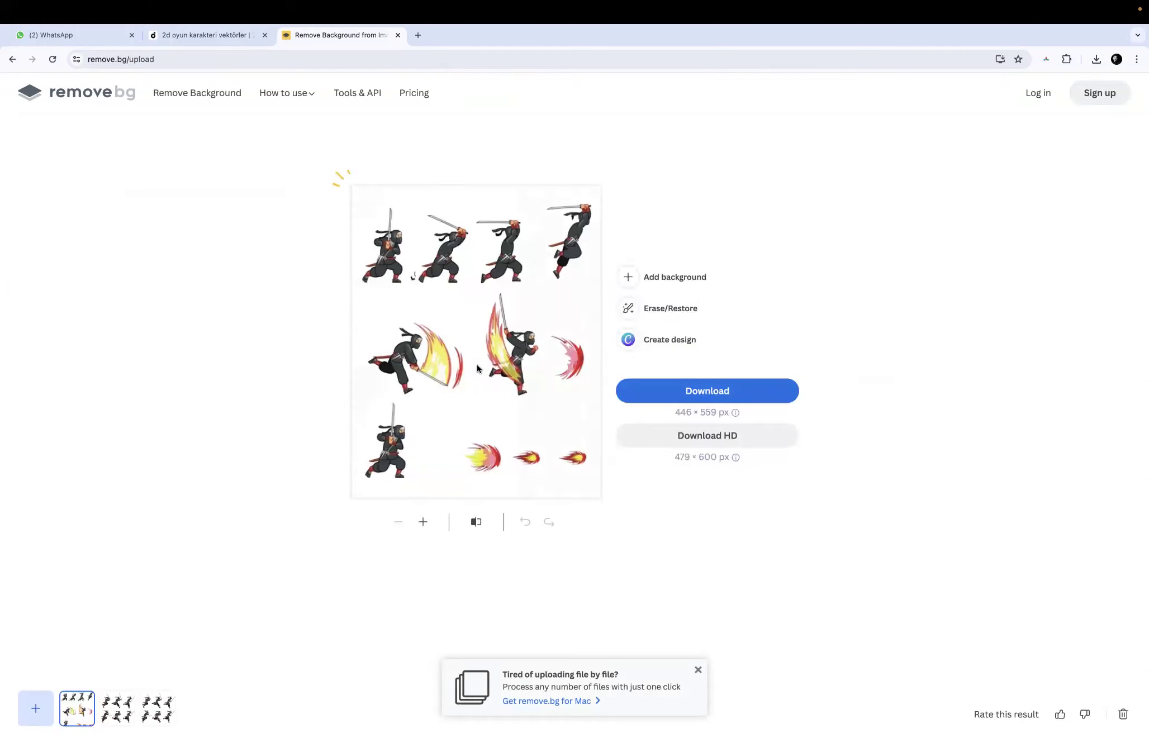
{"action": "left_click", "coordinate": [711, 403]}
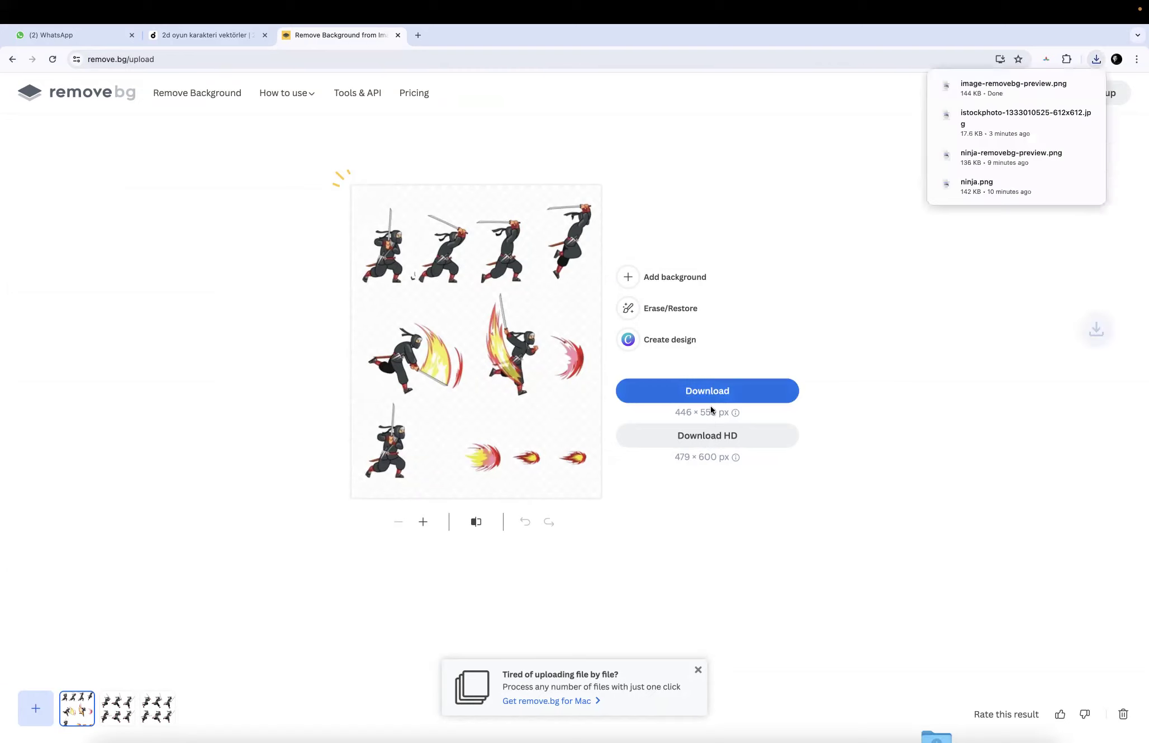
Return to Finder and move image-removebg-preview.png from Downloads onto the desktop
{"action": "key", "text": "ctrl+Left"}
{"action": "key", "text": "ctrl+Left"}
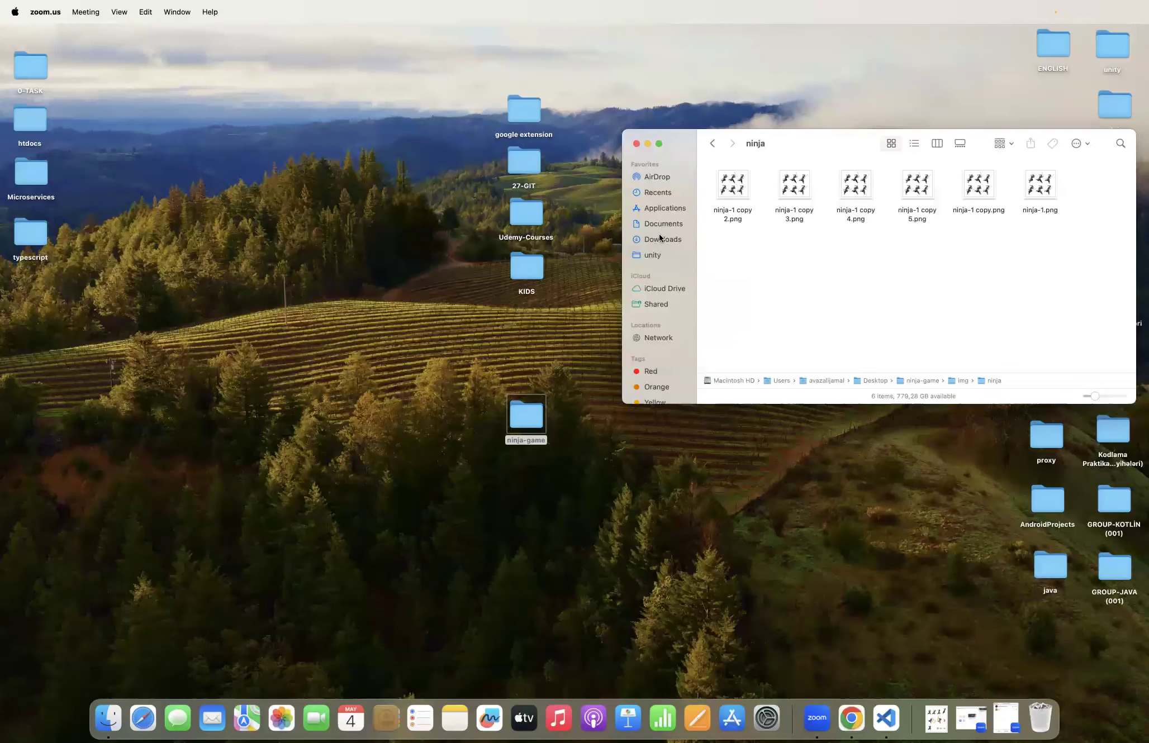
{"action": "left_click", "coordinate": [660, 237]}
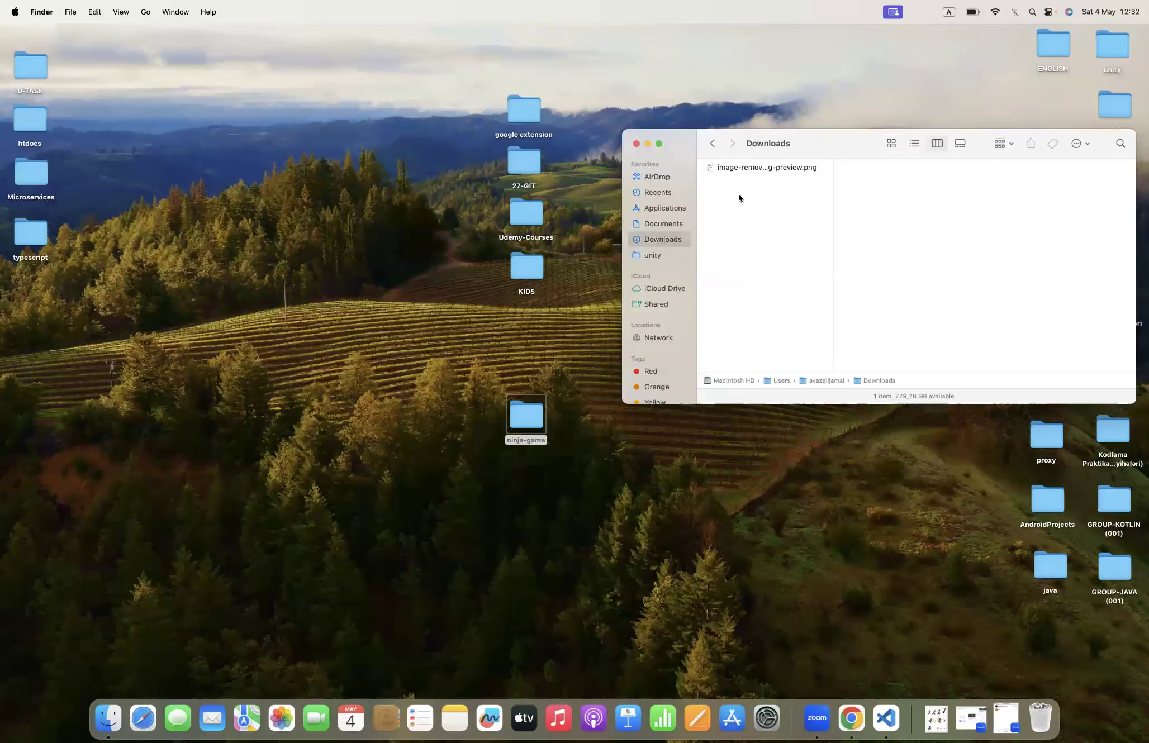
{"action": "left_click", "coordinate": [753, 166]}
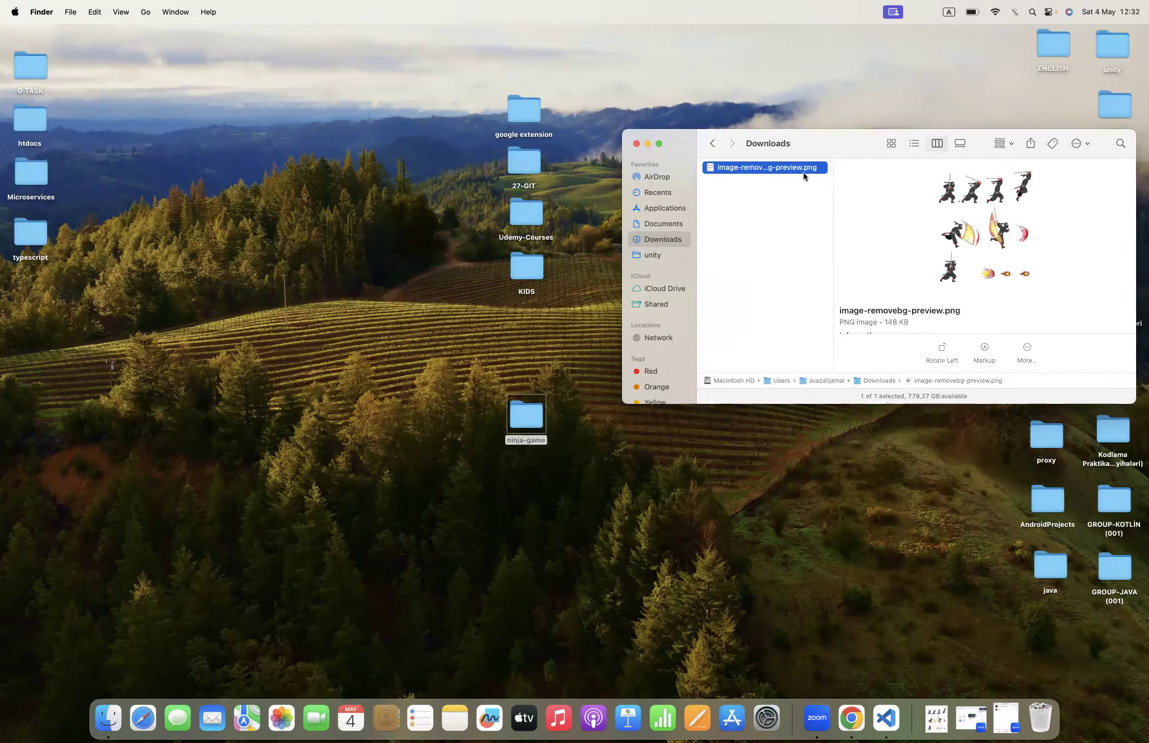
{"action": "left_click_drag", "start_coordinate": [787, 170], "coordinate": [257, 247]}
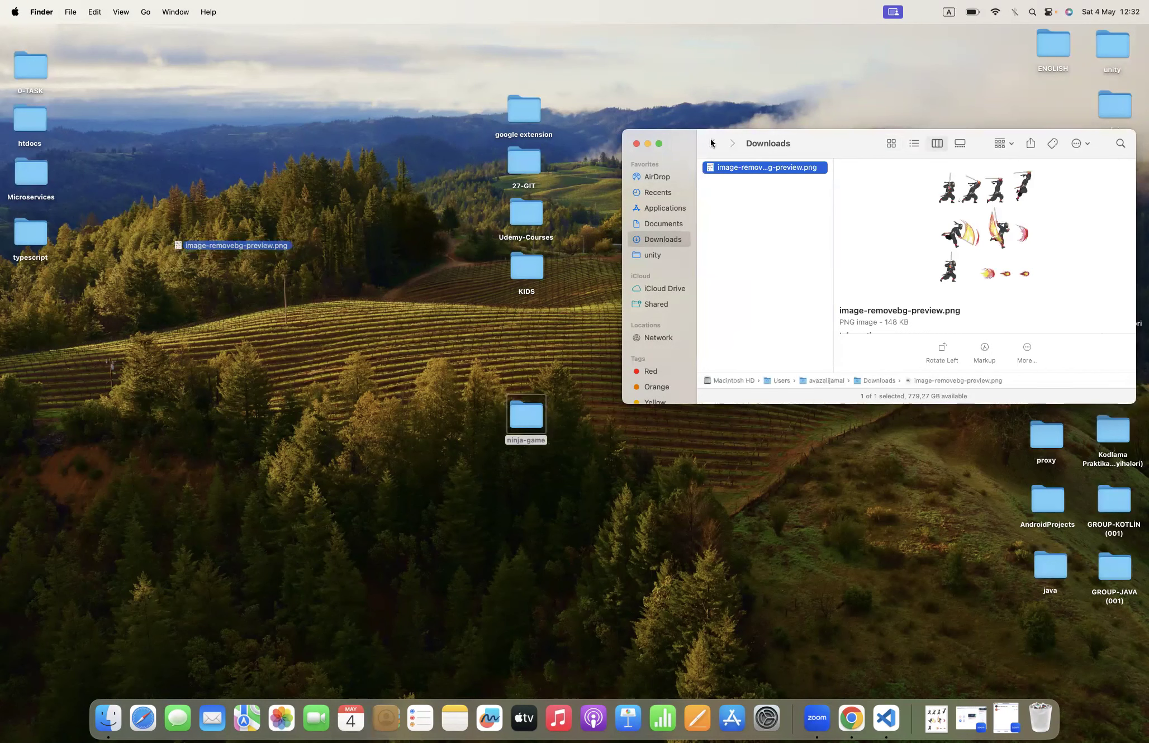
Go back to the ninja folder in the Finder window and rename the desktop image to ninaj-0.png
{"action": "left_click", "coordinate": [711, 143]}
{"action": "left_click", "coordinate": [231, 244]}
{"action": "left_click", "coordinate": [231, 244]}
{"action": "type", "text": "ninaj"}
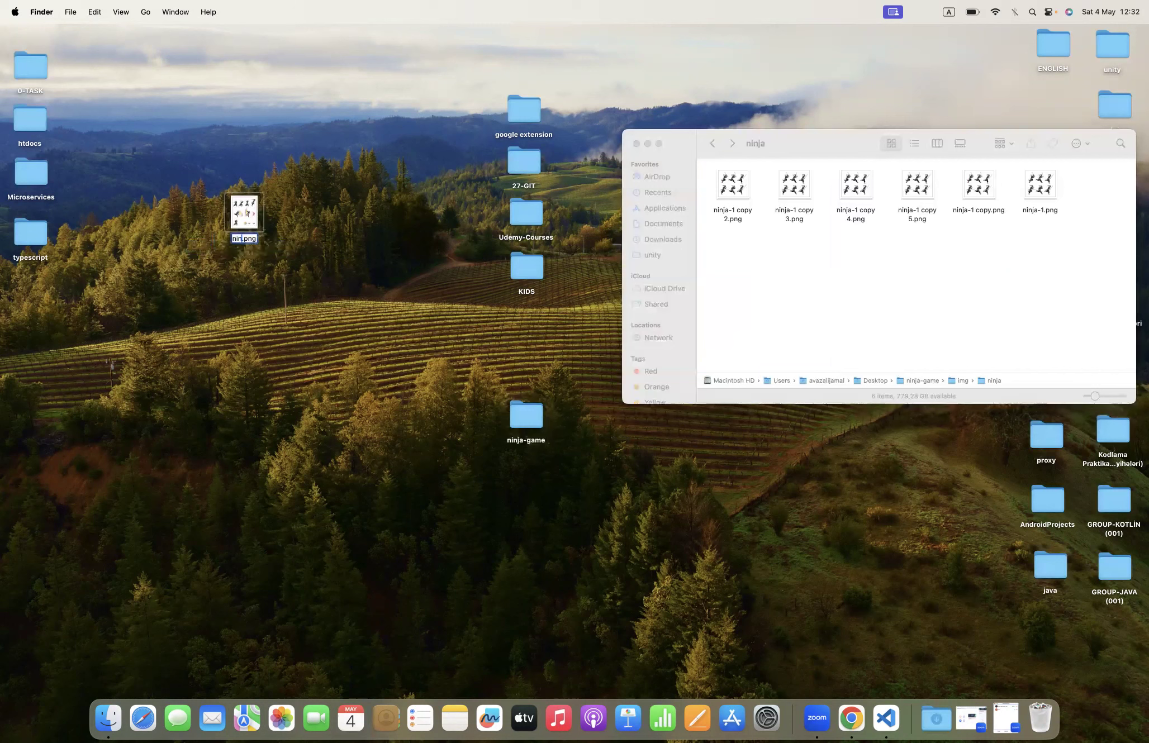
{"action": "type", "text": "-0"}
{"action": "key", "text": "Return"}
Move ninaj-0.png into the ninja folder and paste a copy into img, placed beside ninja-1.png
{"action": "left_click_drag", "start_coordinate": [242, 210], "coordinate": [789, 279]}
{"action": "left_click", "coordinate": [823, 281]}
{"action": "left_click", "coordinate": [774, 273]}
{"action": "left_click", "coordinate": [713, 143]}
{"action": "key", "text": "super+v"}
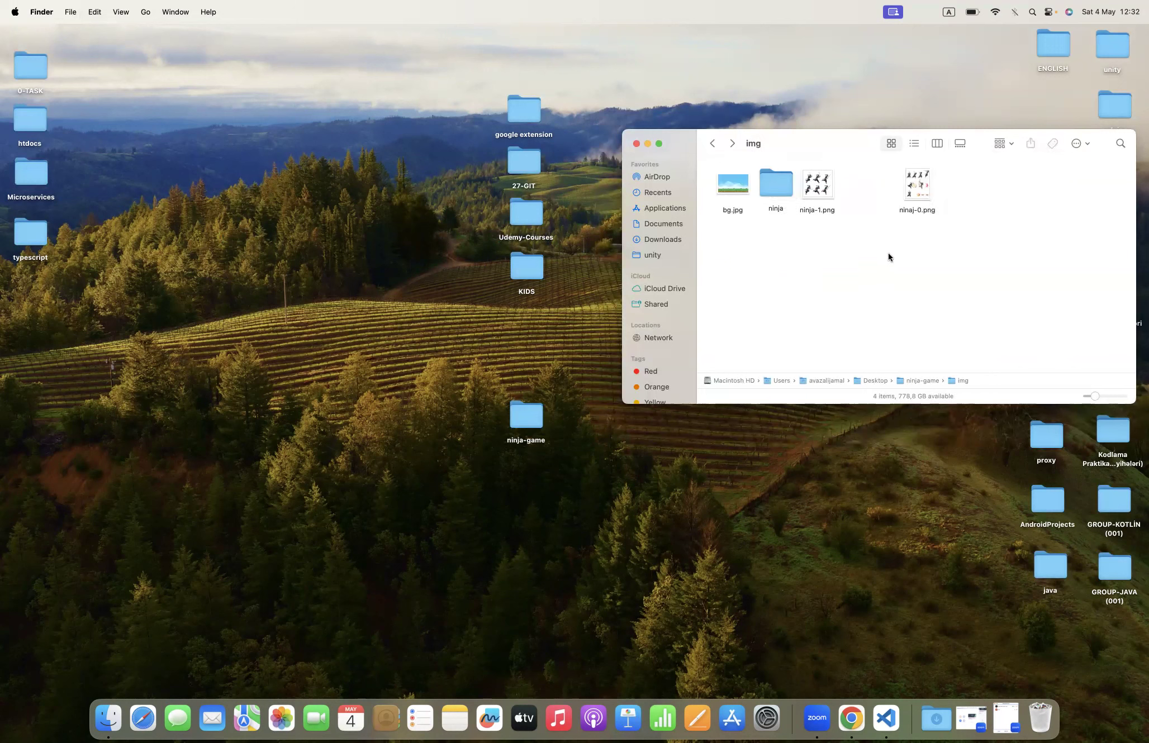
{"action": "left_click_drag", "start_coordinate": [916, 187], "coordinate": [864, 188]}
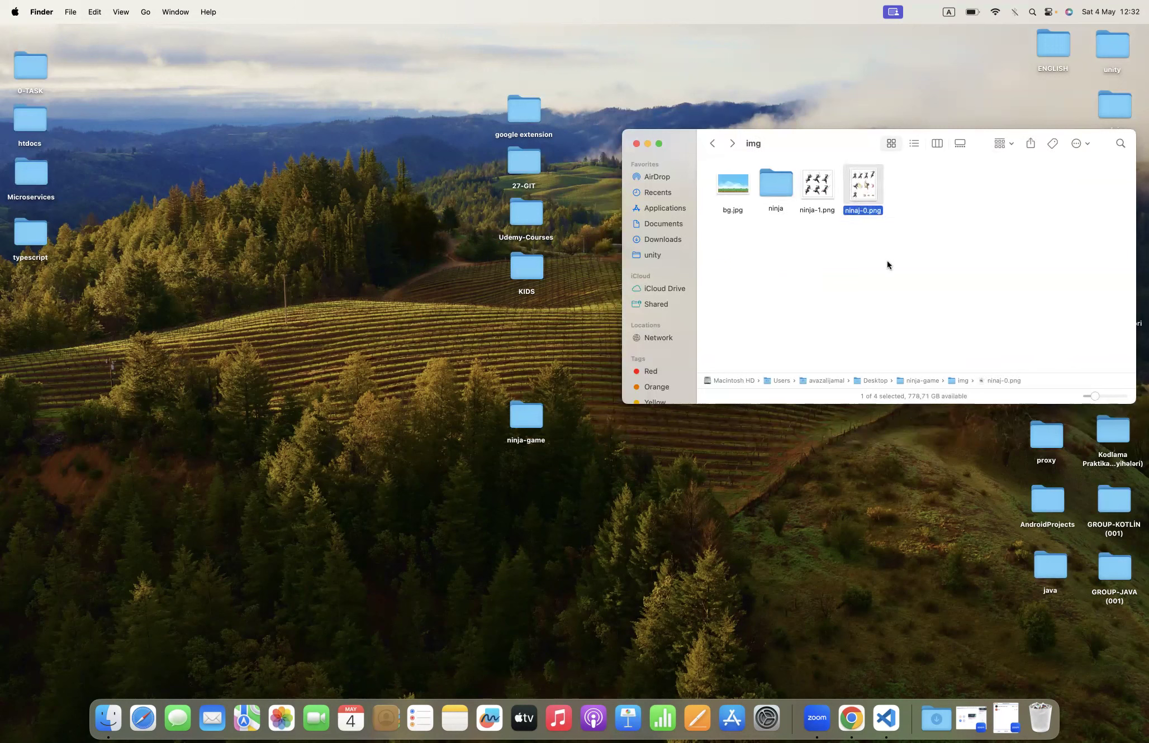
View the ninja folder's contents in column layout and return the folder to icon view
{"action": "left_click", "coordinate": [770, 181]}
{"action": "key", "text": "super+3"}
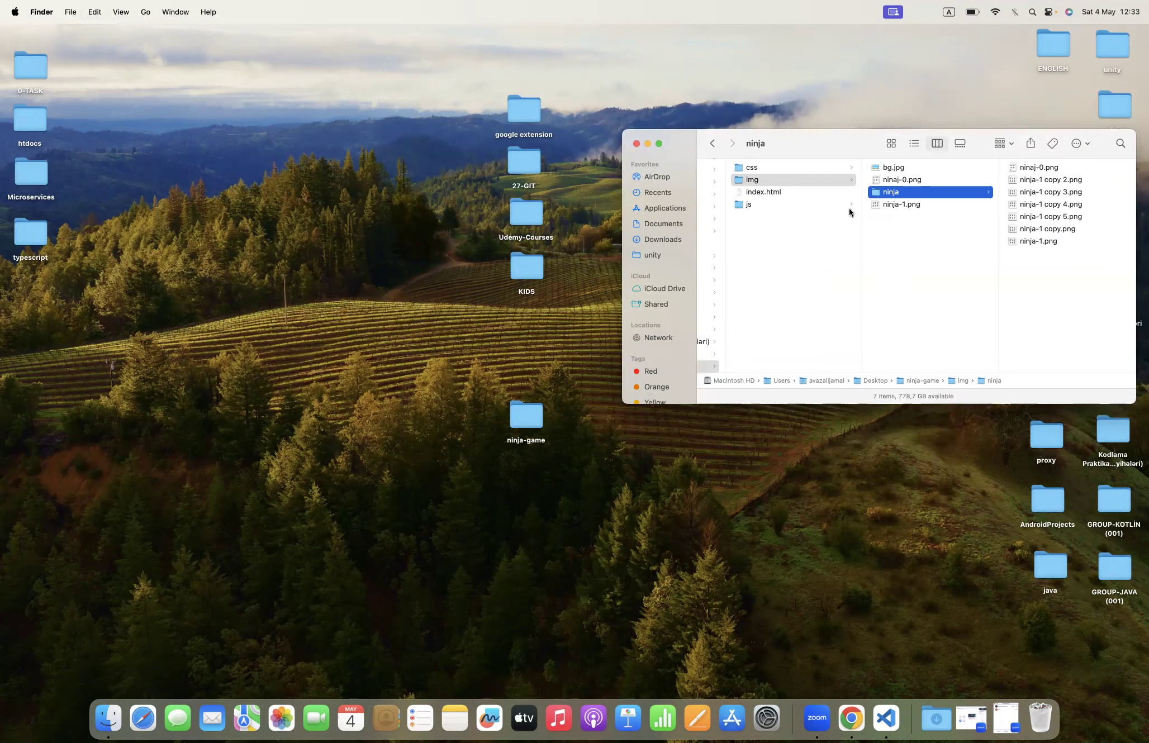
{"action": "left_click", "coordinate": [712, 144]}
{"action": "left_click", "coordinate": [777, 187]}
{"action": "key", "text": "super+3"}
{"action": "left_click", "coordinate": [892, 144]}
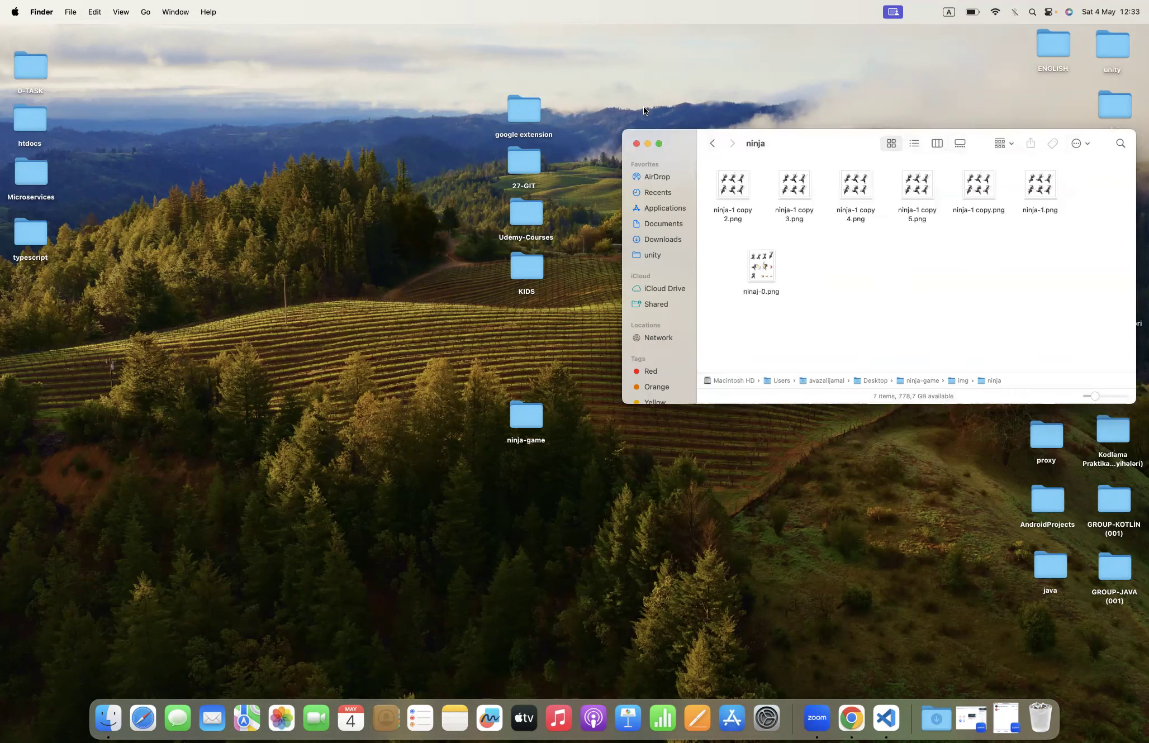
Enlarge the ninja folder's Finder window to full screen and rename ninaj-0.png as 0.png
{"action": "left_click", "coordinate": [660, 143]}
{"action": "right_click", "coordinate": [268, 289]}
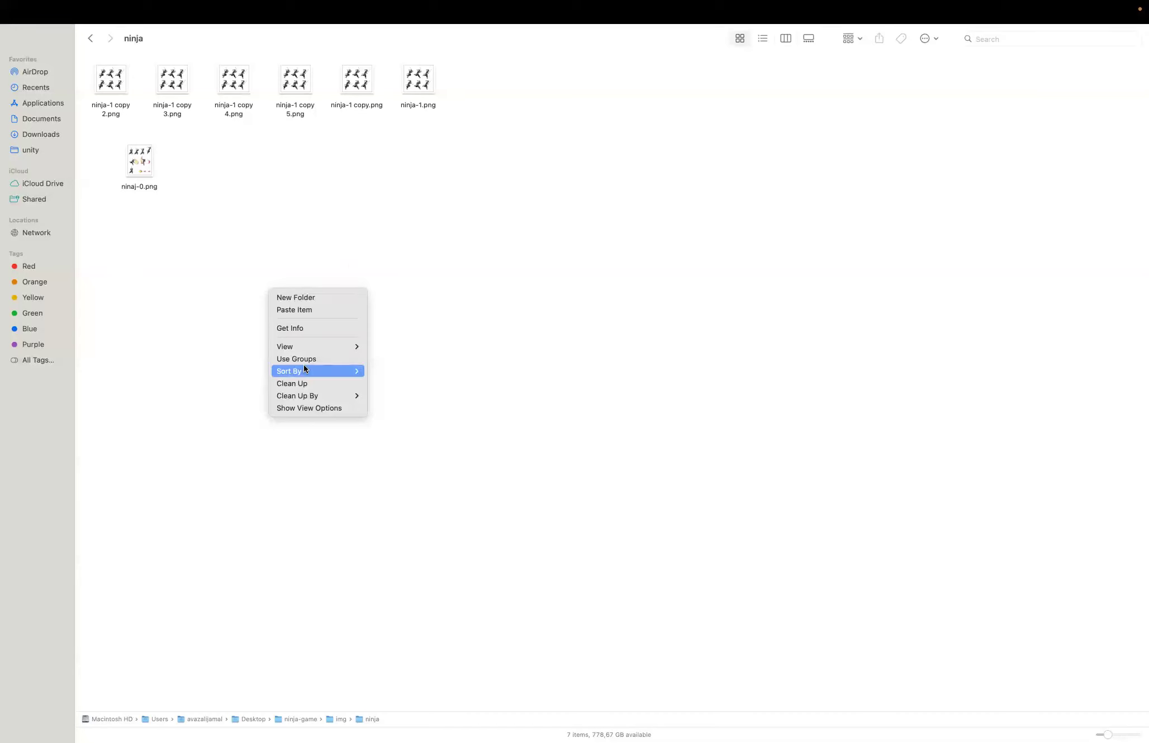
{"action": "left_click", "coordinate": [144, 171]}
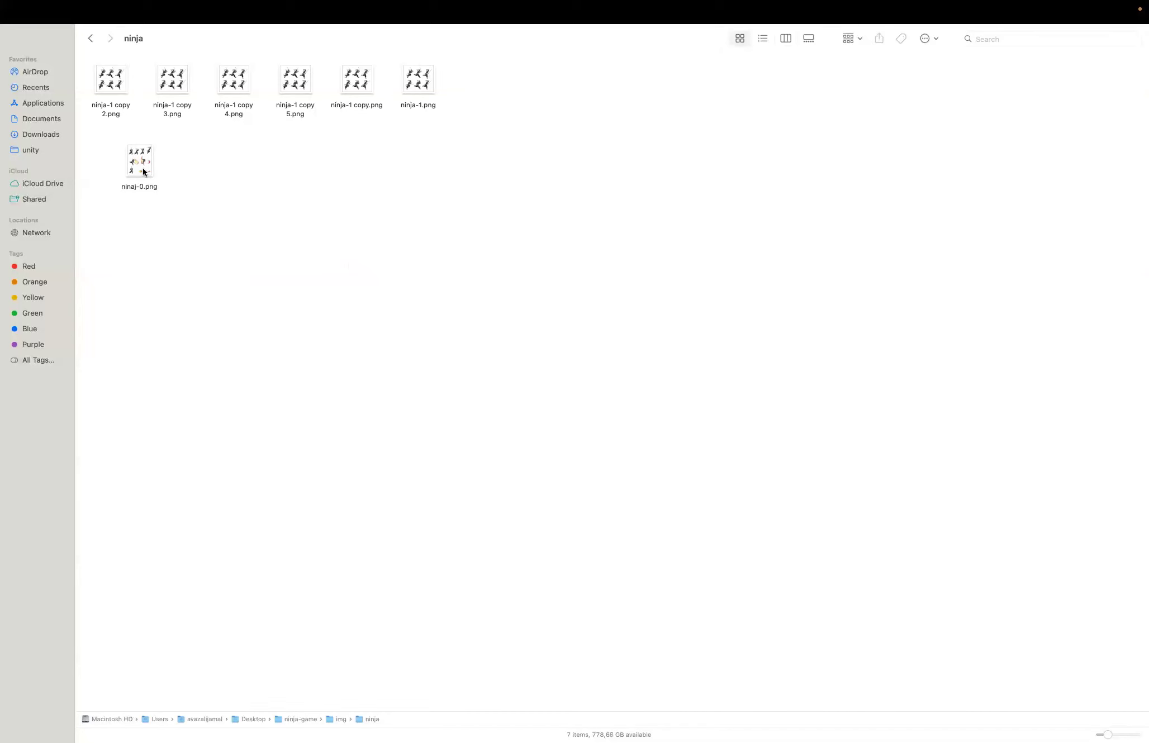
{"action": "left_click", "coordinate": [143, 171]}
{"action": "key", "text": "Return"}
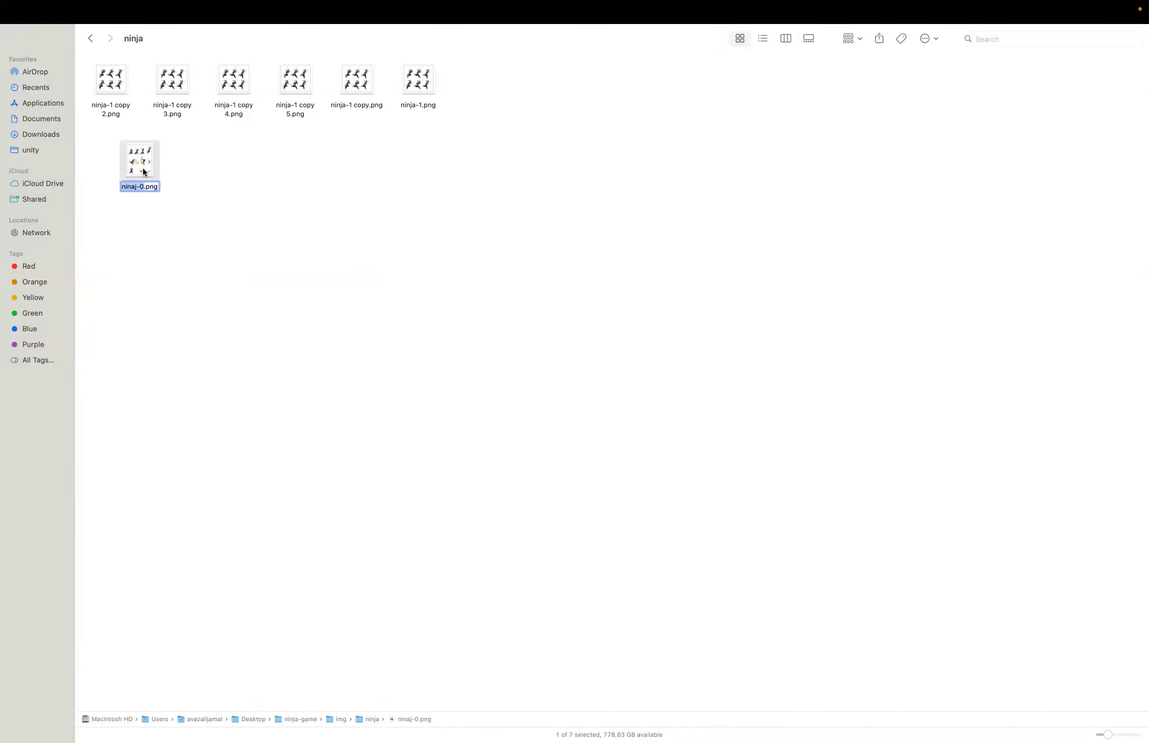
{"action": "type", "text": "0"}
Rename ninja-1 copy 2.png as 1.png and ninja-1 copy 3.png as 2.png
{"action": "left_click", "coordinate": [112, 87]}
{"action": "key", "text": "Return"}
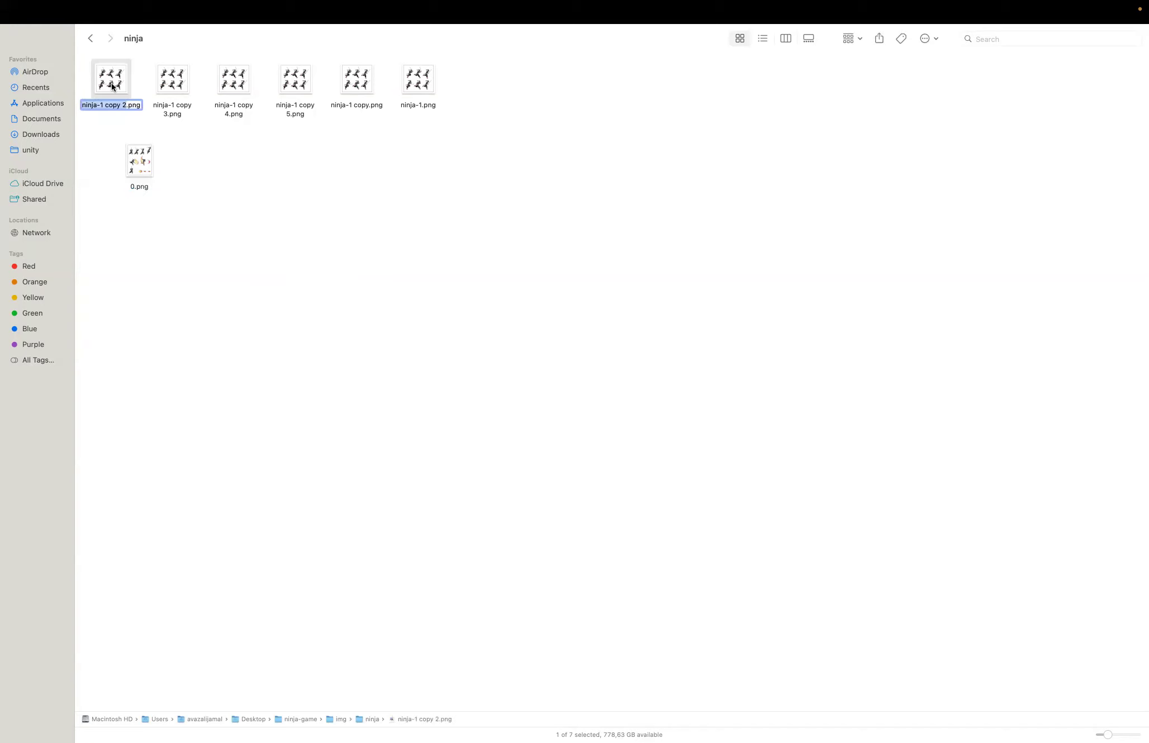
{"action": "type", "text": "1"}
{"action": "key", "text": "Return"}
{"action": "left_click", "coordinate": [173, 83]}
{"action": "key", "text": "Return"}
{"action": "type", "text": "2"}
{"action": "key", "text": "Return"}
Rename ninja-1 copy 4.png as 3.png and ninja-1 copy 5.png as 4.png
{"action": "left_click", "coordinate": [237, 81]}
{"action": "key", "text": "Return"}
{"action": "type", "text": "3"}
{"action": "key", "text": "Return"}
{"action": "left_click", "coordinate": [308, 82]}
{"action": "key", "text": "Return"}
{"action": "type", "text": "4"}
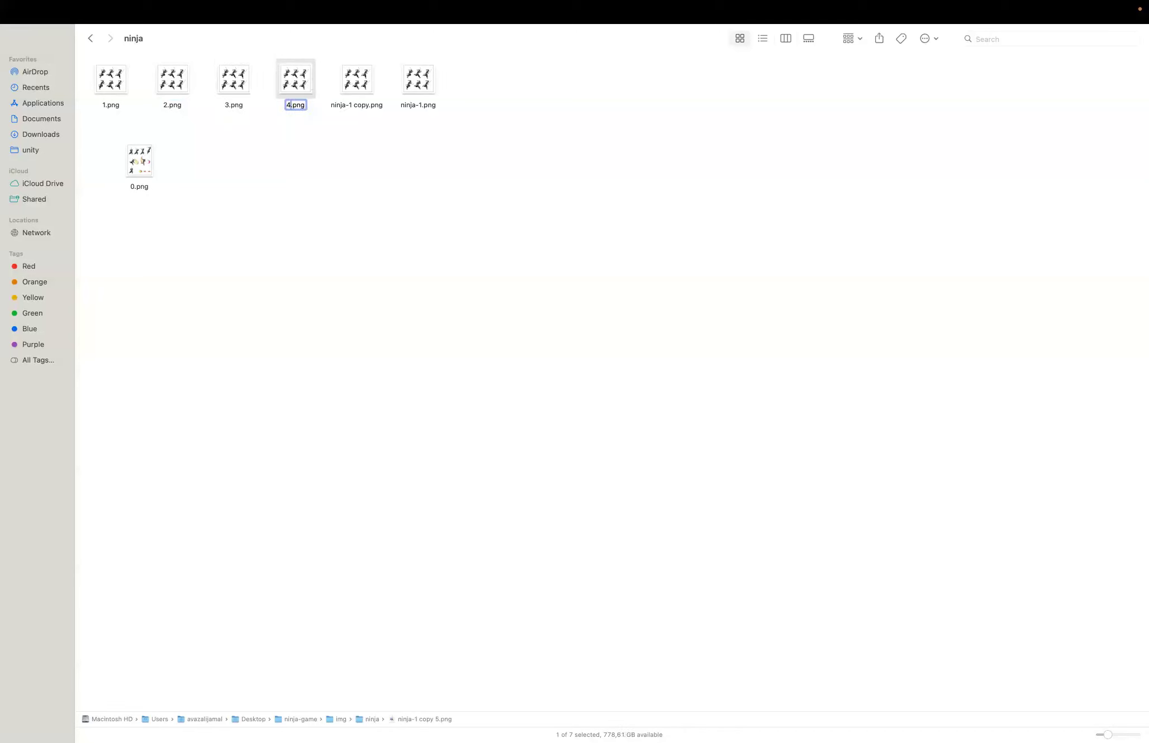
{"action": "key", "text": "Return"}
Rename ninja-1 copy.png as 5.png and ninja-1.png as 6.png
{"action": "left_click", "coordinate": [350, 68]}
{"action": "key", "text": "Return"}
{"action": "type", "text": "5"}
{"action": "key", "text": "Return"}
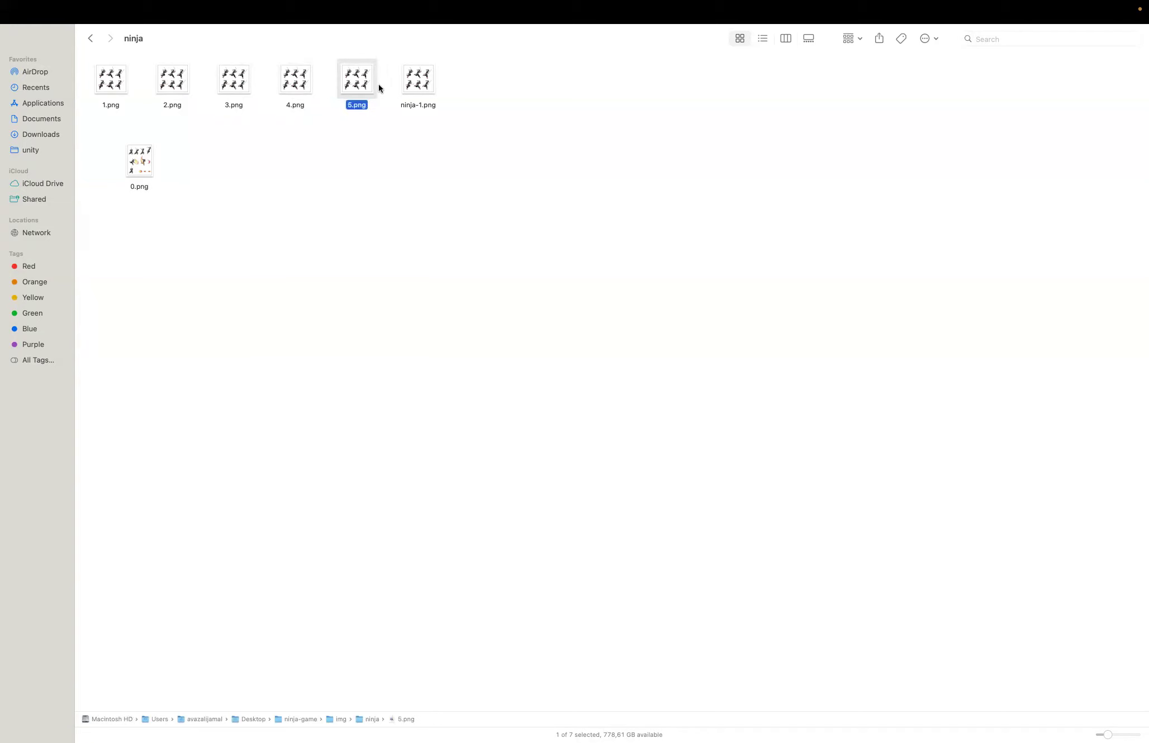
{"action": "left_click", "coordinate": [425, 88]}
{"action": "key", "text": "Return"}
{"action": "type", "text": "6"}
{"action": "key", "text": "Return"}
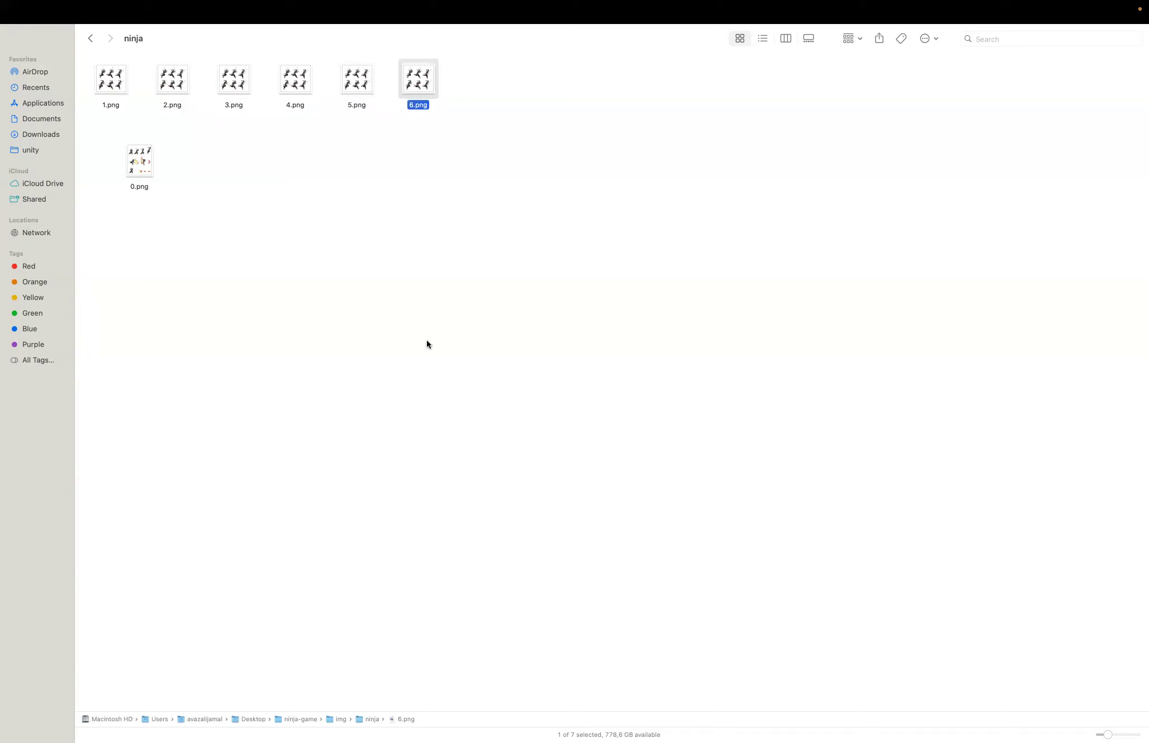
Sort the files in the ninja folder by name
{"action": "left_click", "coordinate": [238, 262]}
{"action": "right_click", "coordinate": [340, 273]}
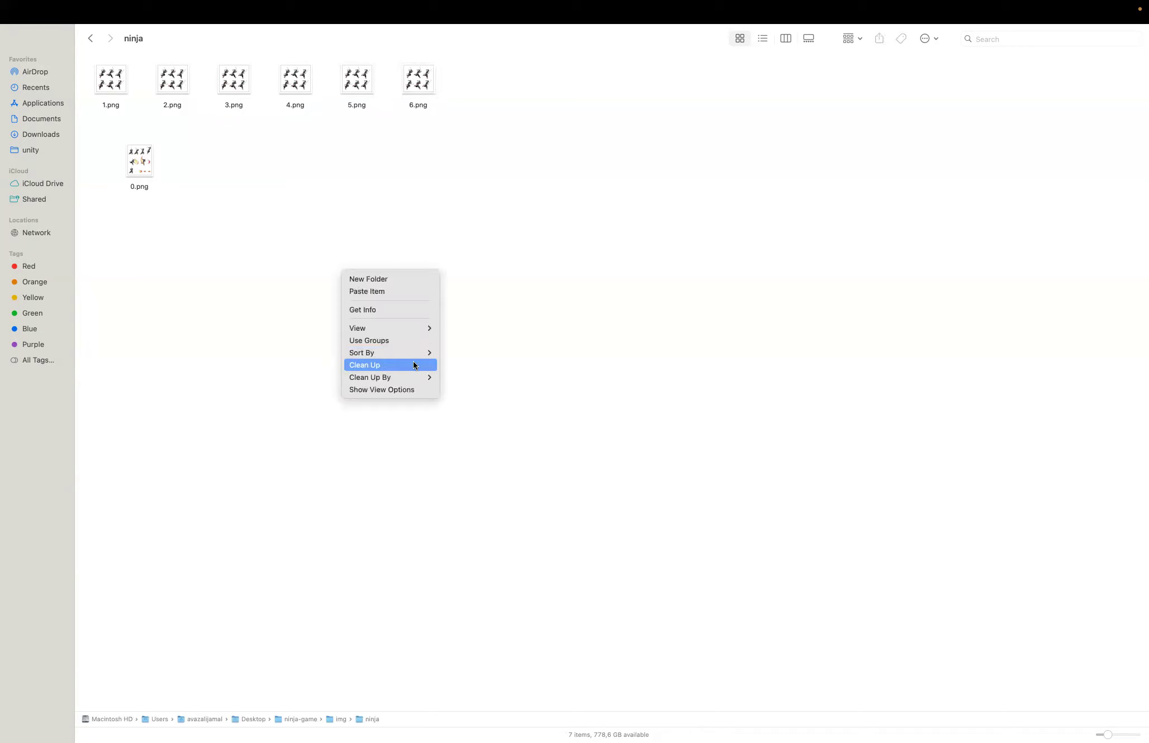
{"action": "mouse_move", "coordinate": [417, 355]}
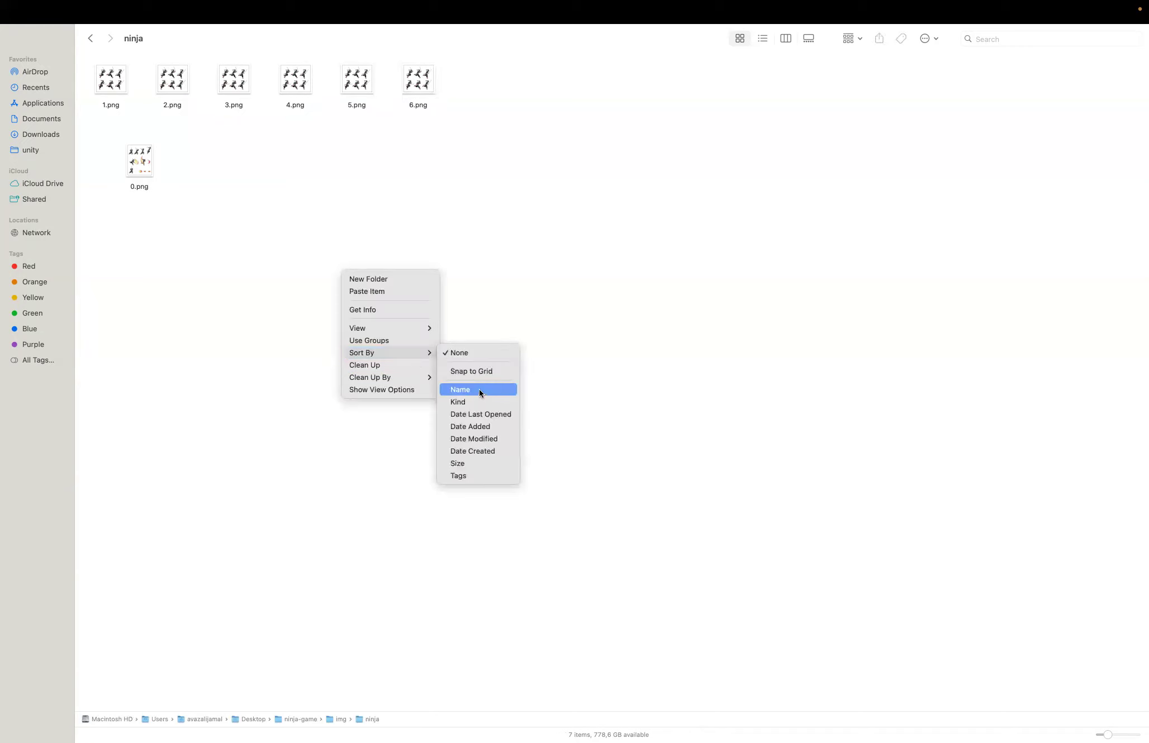
{"action": "left_click", "coordinate": [479, 389]}
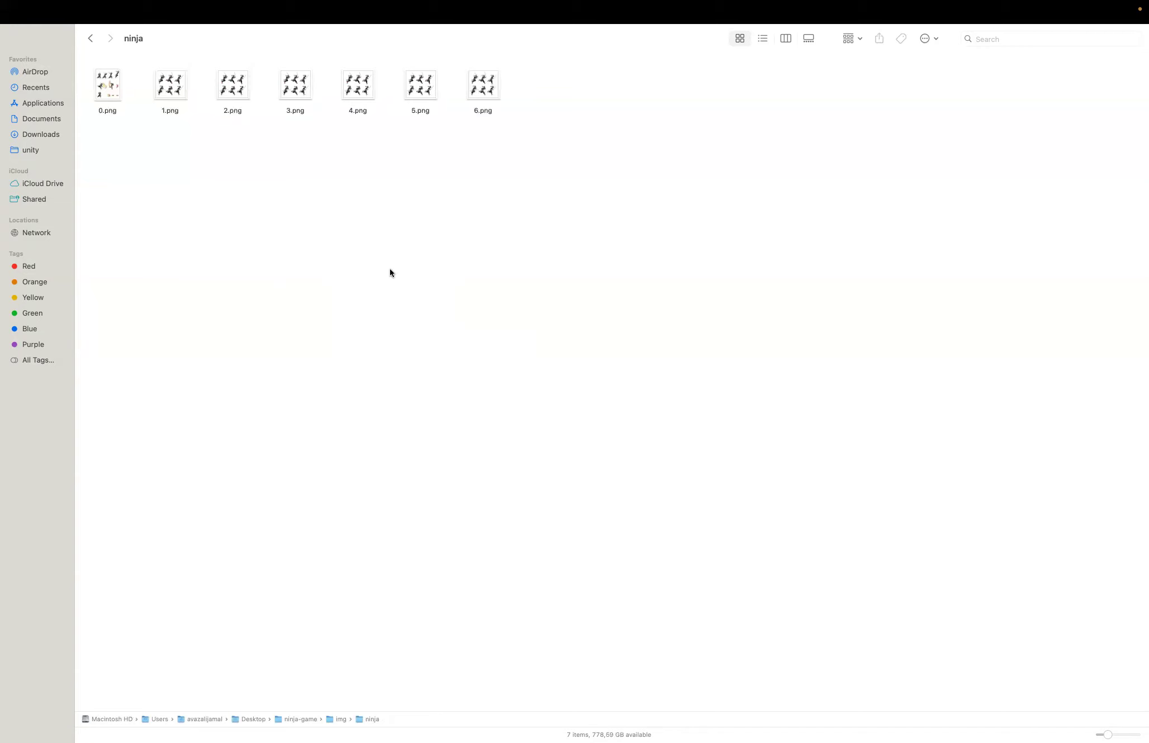
Find GIMP with Spotlight and launch it
{"action": "key", "text": "super+space"}
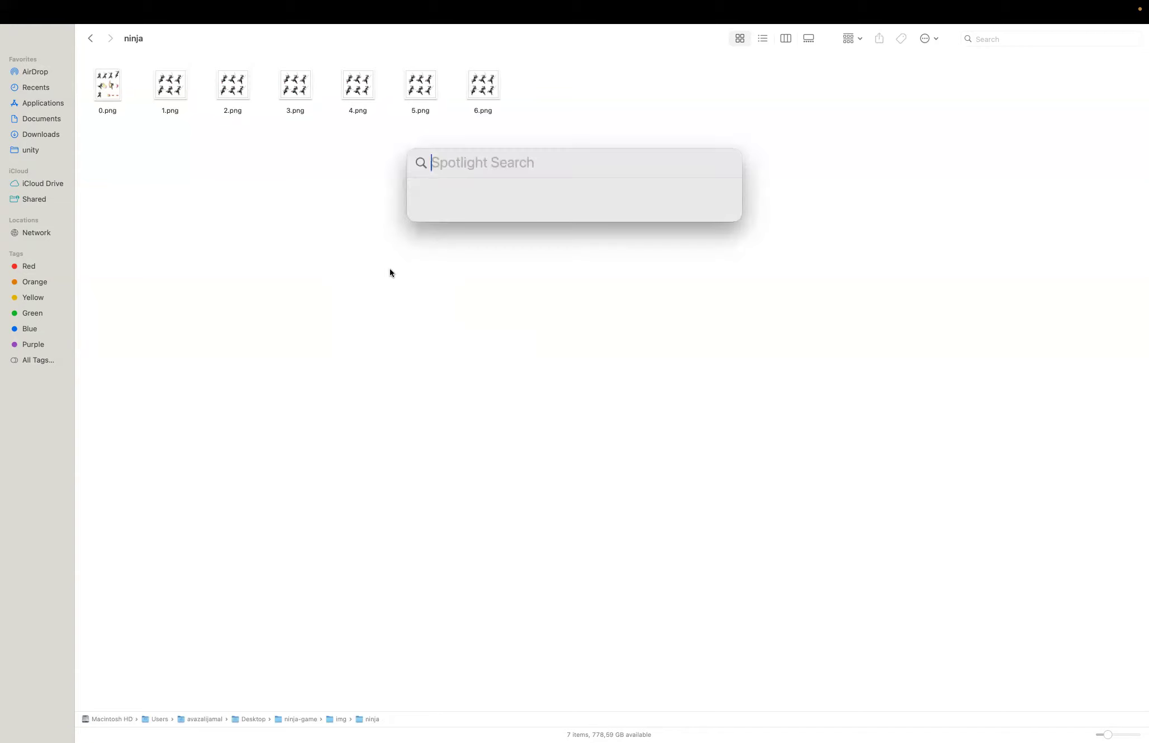
{"action": "type", "text": "gip"}
{"action": "key", "text": "BackSpace"}
{"action": "key", "text": "Return"}
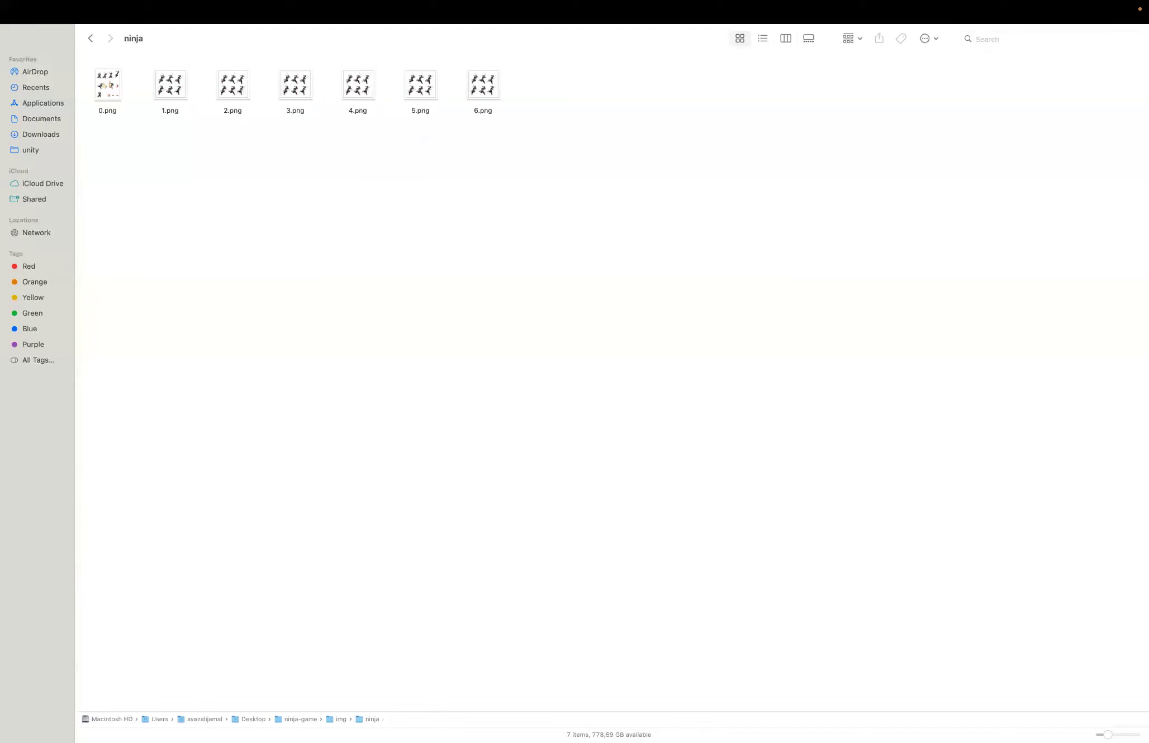
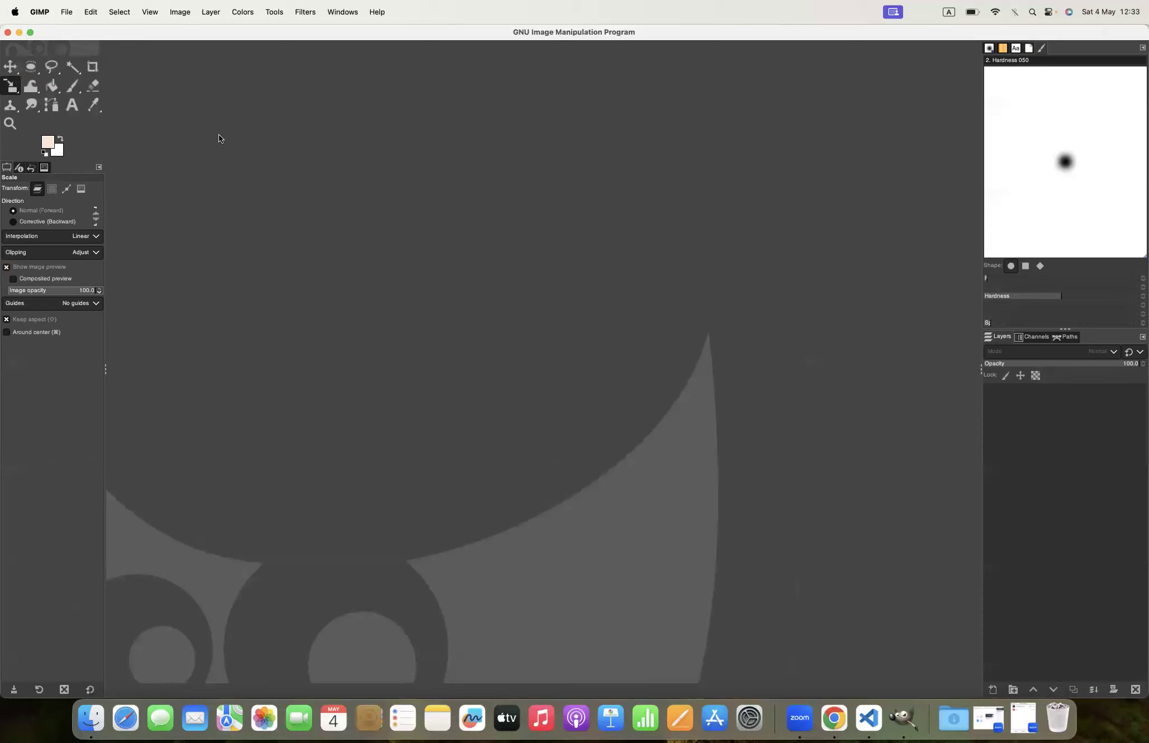
Switch to Chrome, search Google for "gimp download" and open the GIMP Downloads page
{"action": "key", "text": "ctrl+Right"}
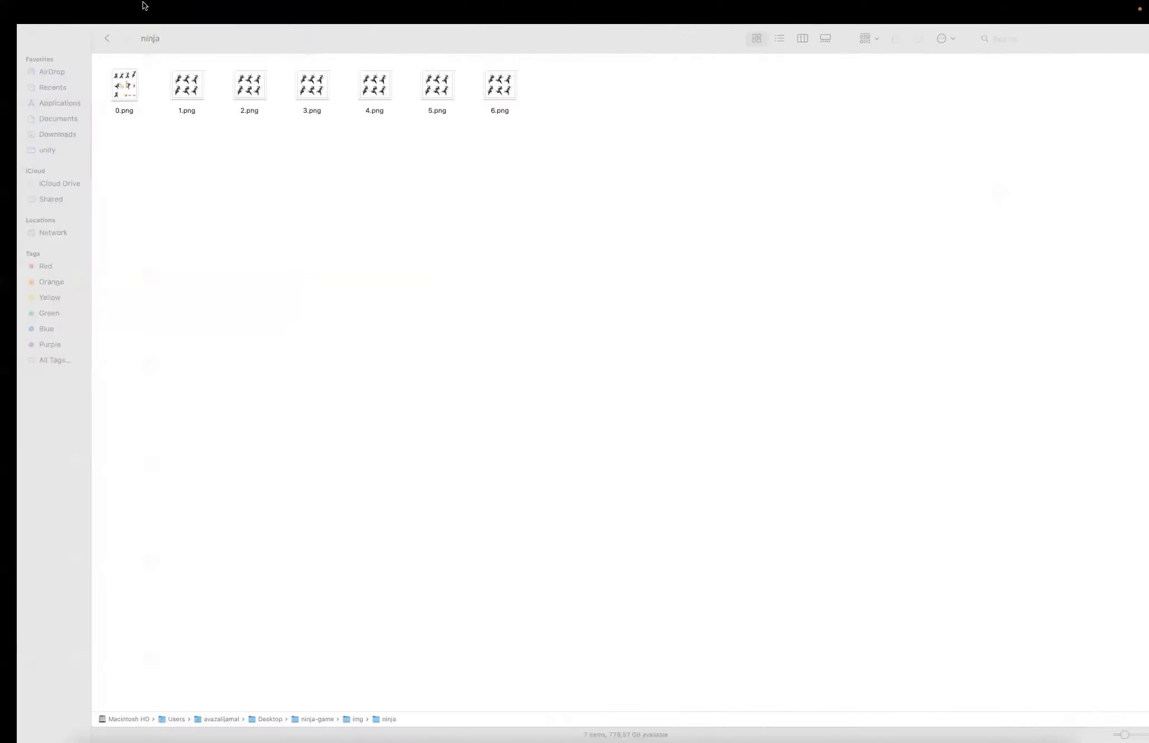
{"action": "key", "text": "ctrl+Right"}
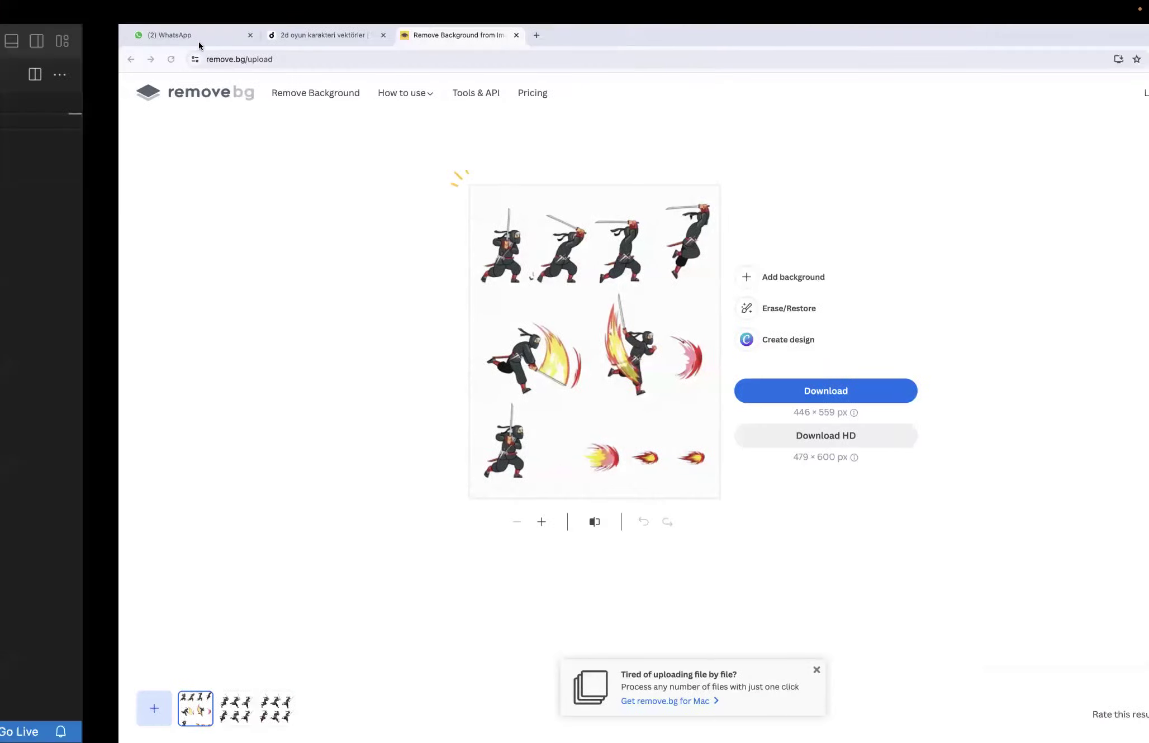
{"action": "left_click", "coordinate": [390, 60]}
{"action": "type", "text": "g"}
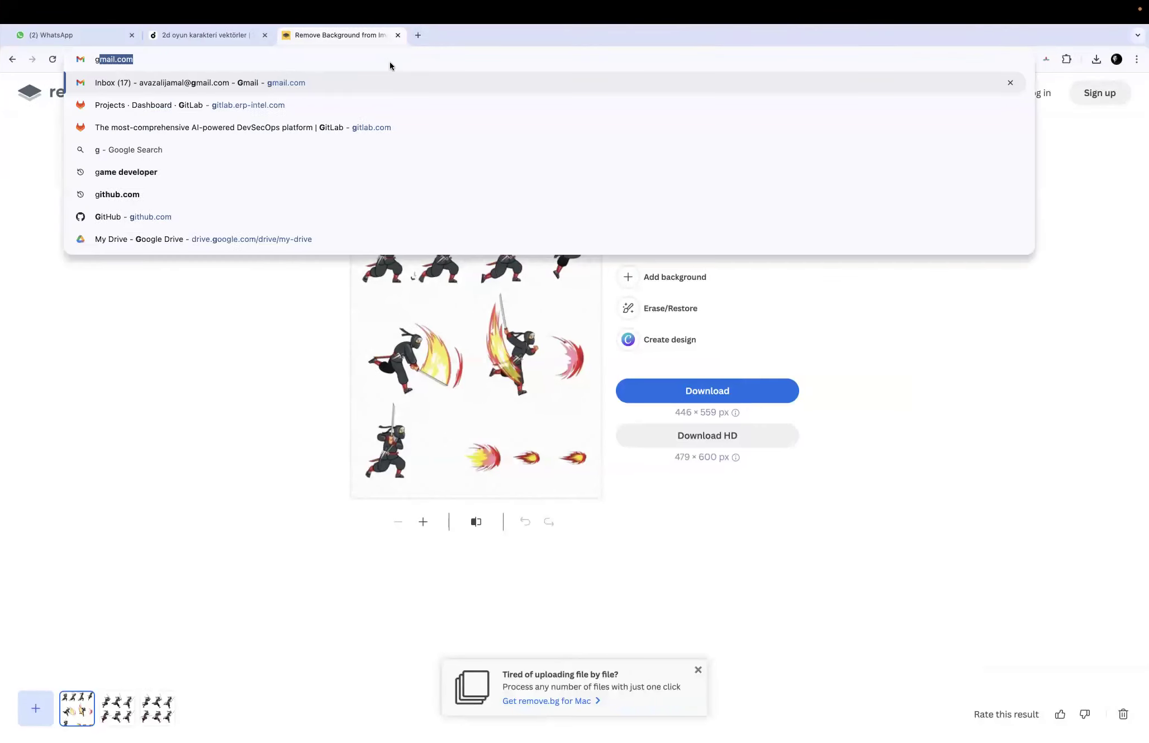
{"action": "type", "text": "imp dow"}
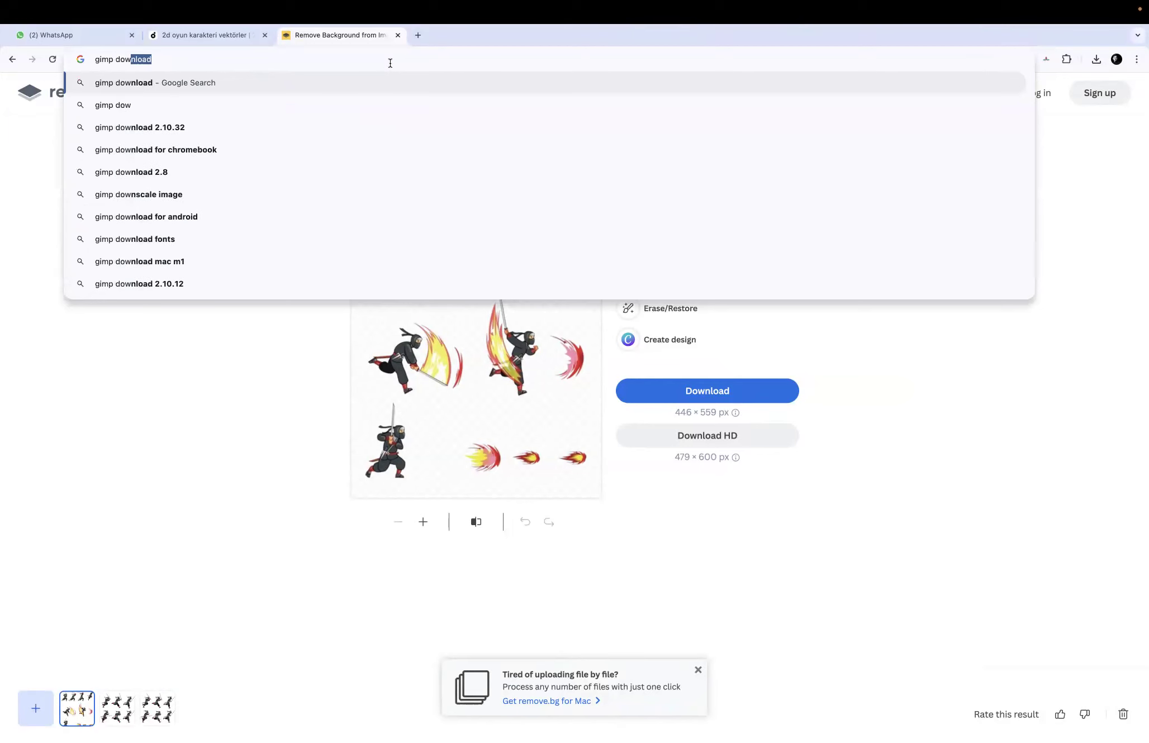
{"action": "key", "text": "Return"}
{"action": "left_click", "coordinate": [168, 242]}
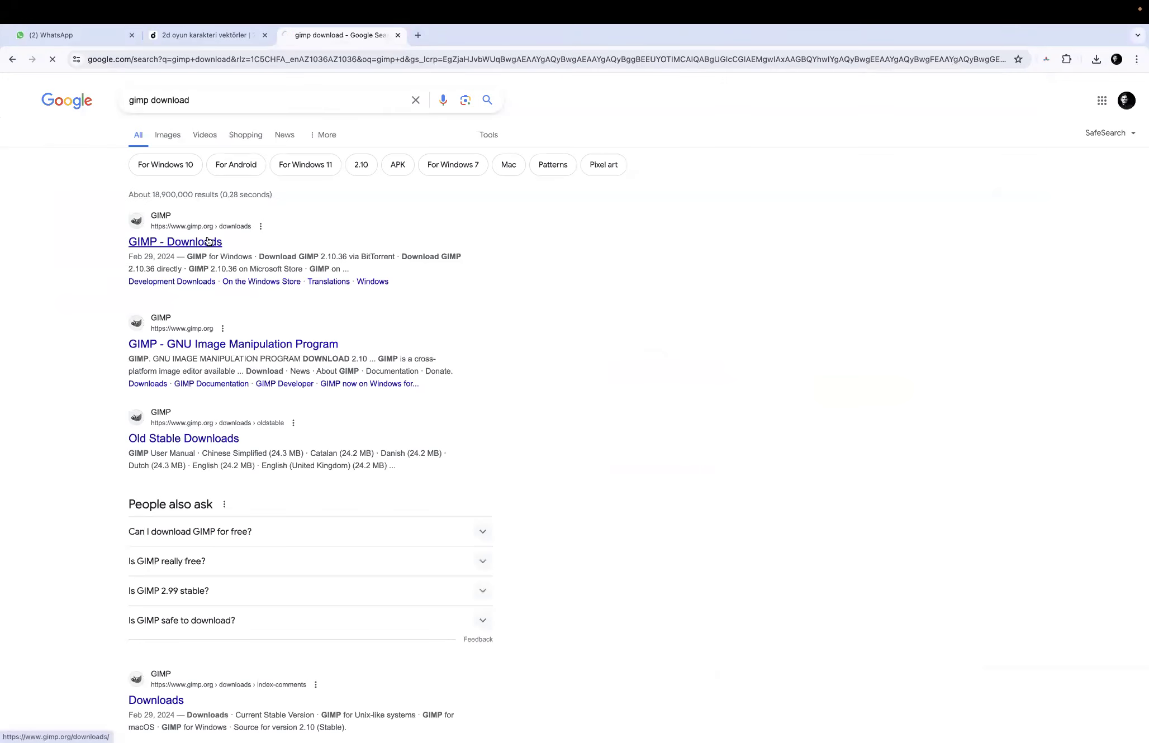
Copy the GIMP Downloads page address and send it to the WhatsApp group Kodlama Praktikası: HTML, CSS, JavaScript Layihələri
{"action": "left_click", "coordinate": [179, 61]}
{"action": "key", "text": "super+c"}
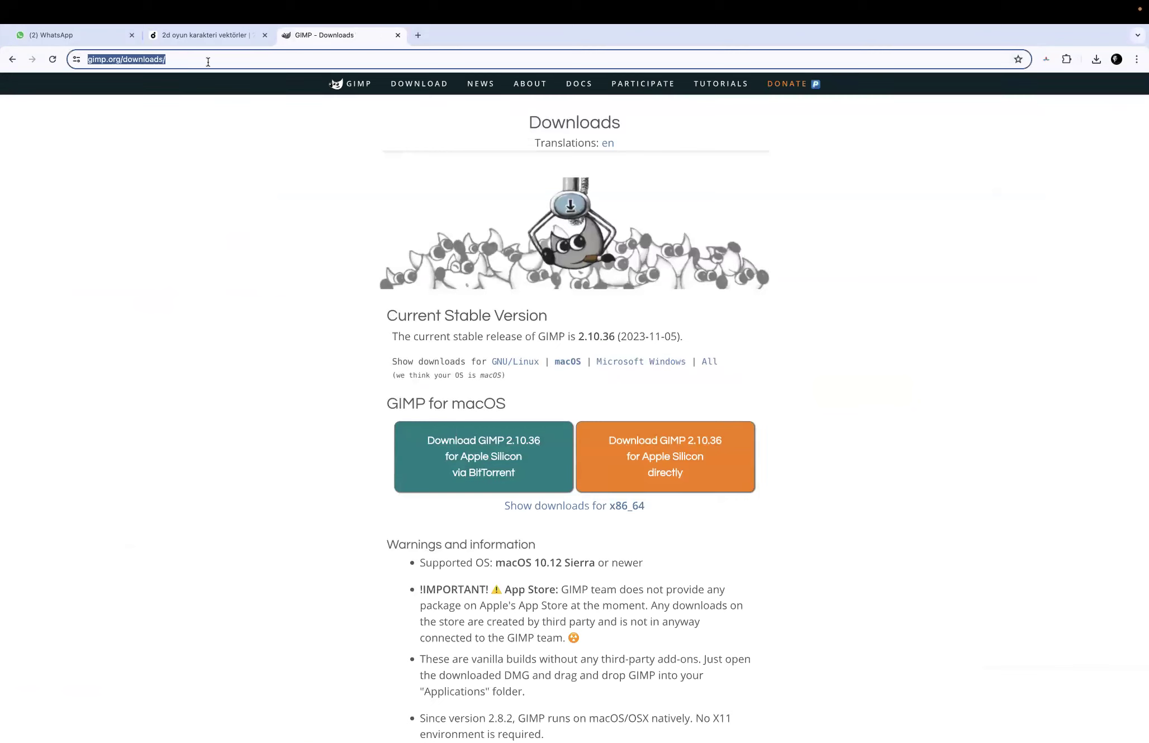
{"action": "left_click", "coordinate": [63, 35]}
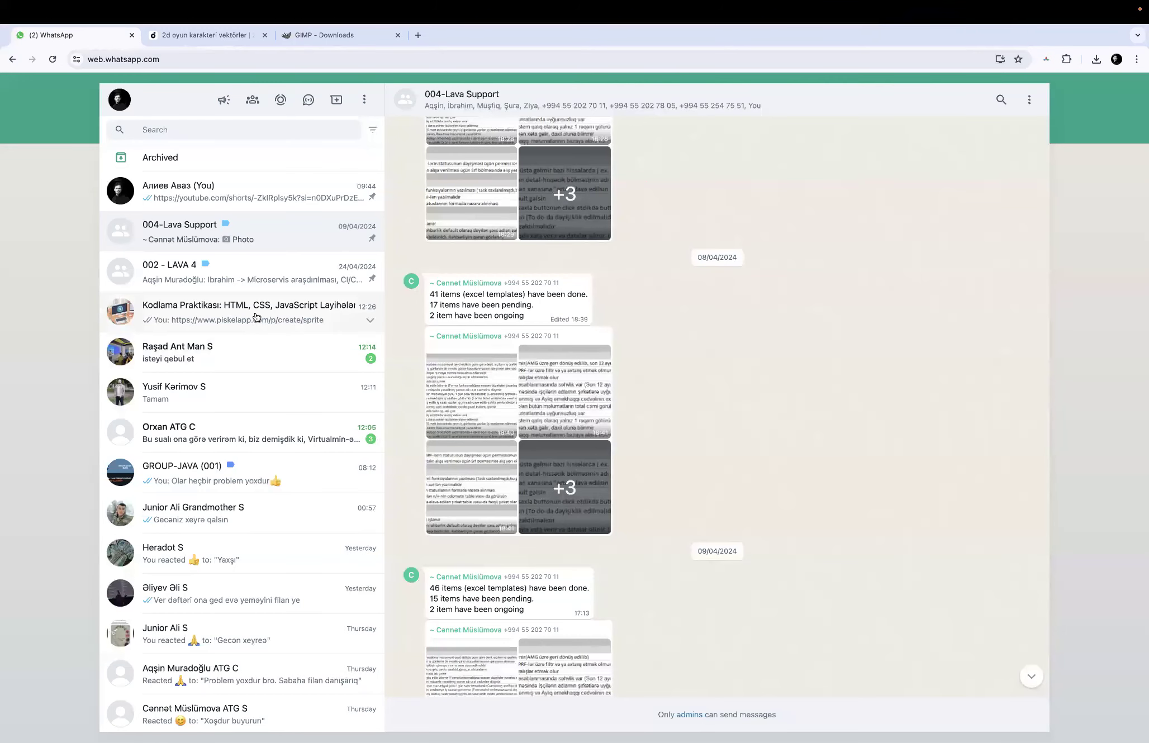
{"action": "left_click", "coordinate": [253, 333]}
{"action": "key", "text": "super+v"}
{"action": "key", "text": "Return"}
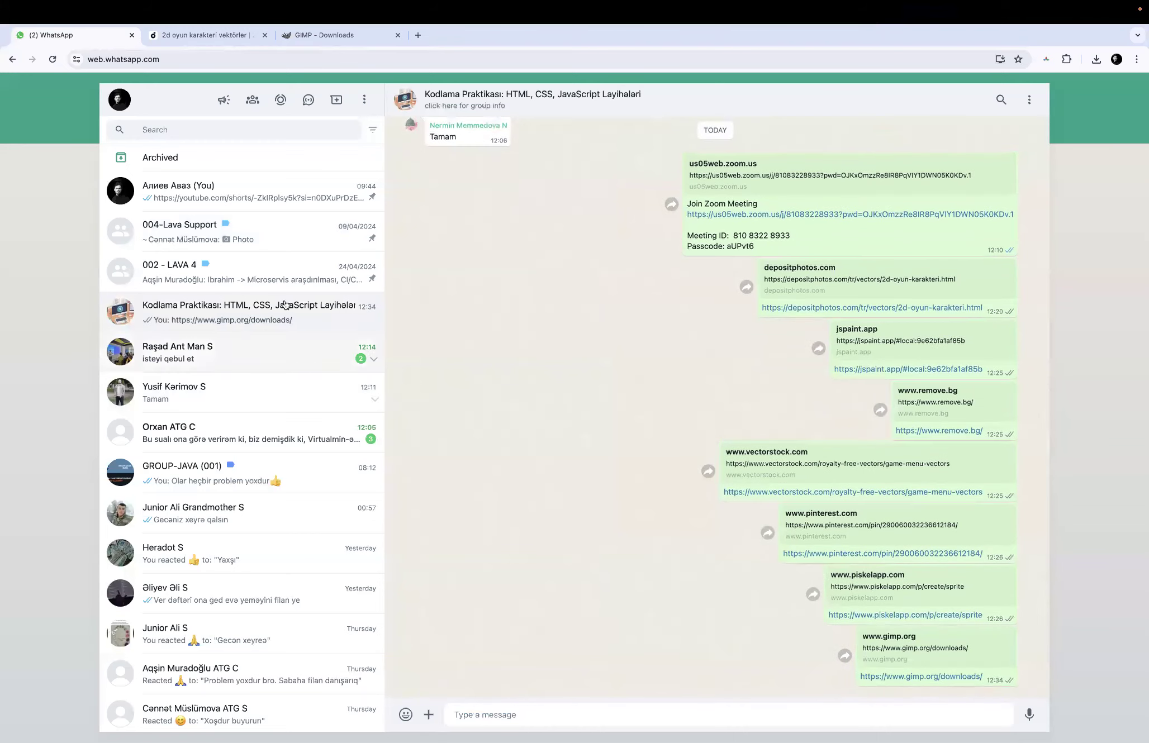
Close the GIMP Downloads and Depositphotos tabs and open a new blank browser tab
{"action": "left_click", "coordinate": [229, 184]}
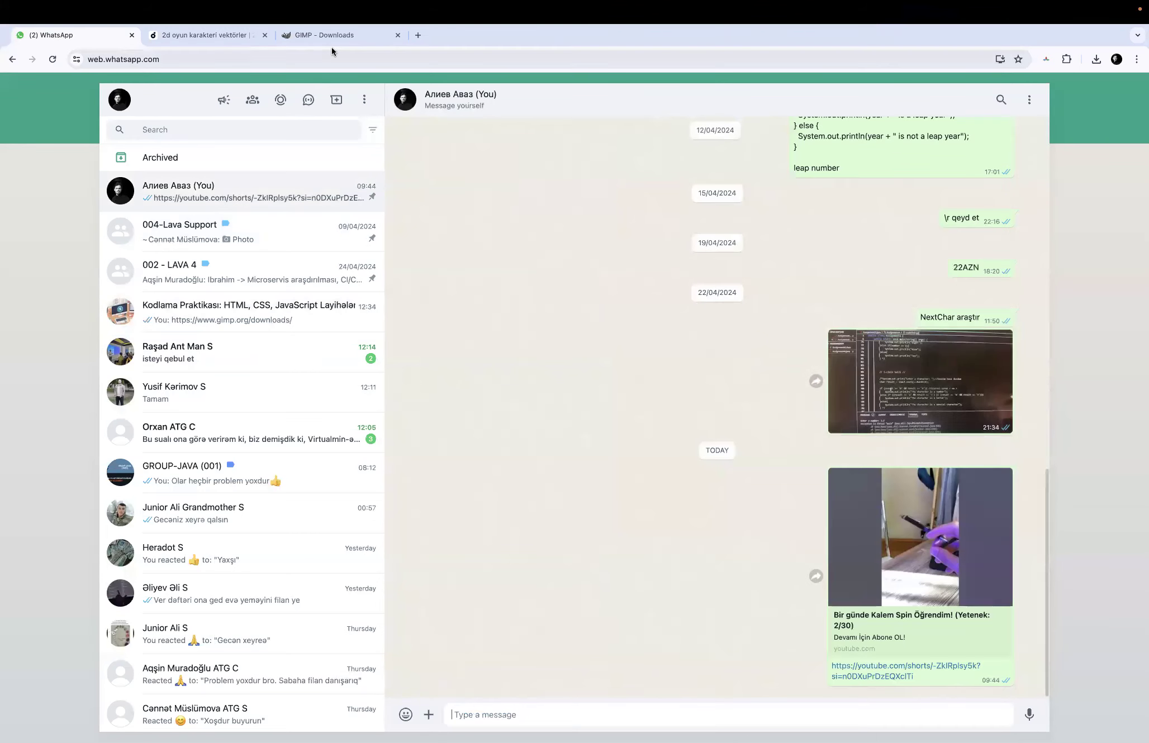
{"action": "left_click", "coordinate": [334, 37]}
{"action": "left_click", "coordinate": [398, 36]}
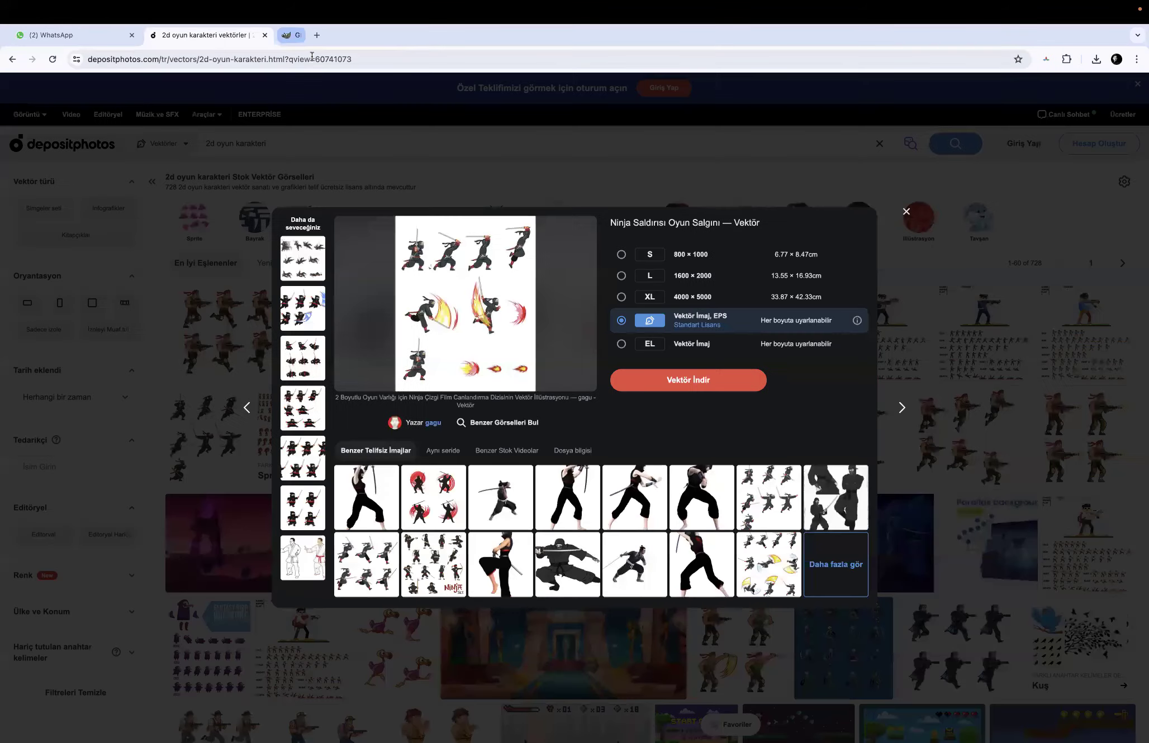
{"action": "left_click", "coordinate": [265, 36]}
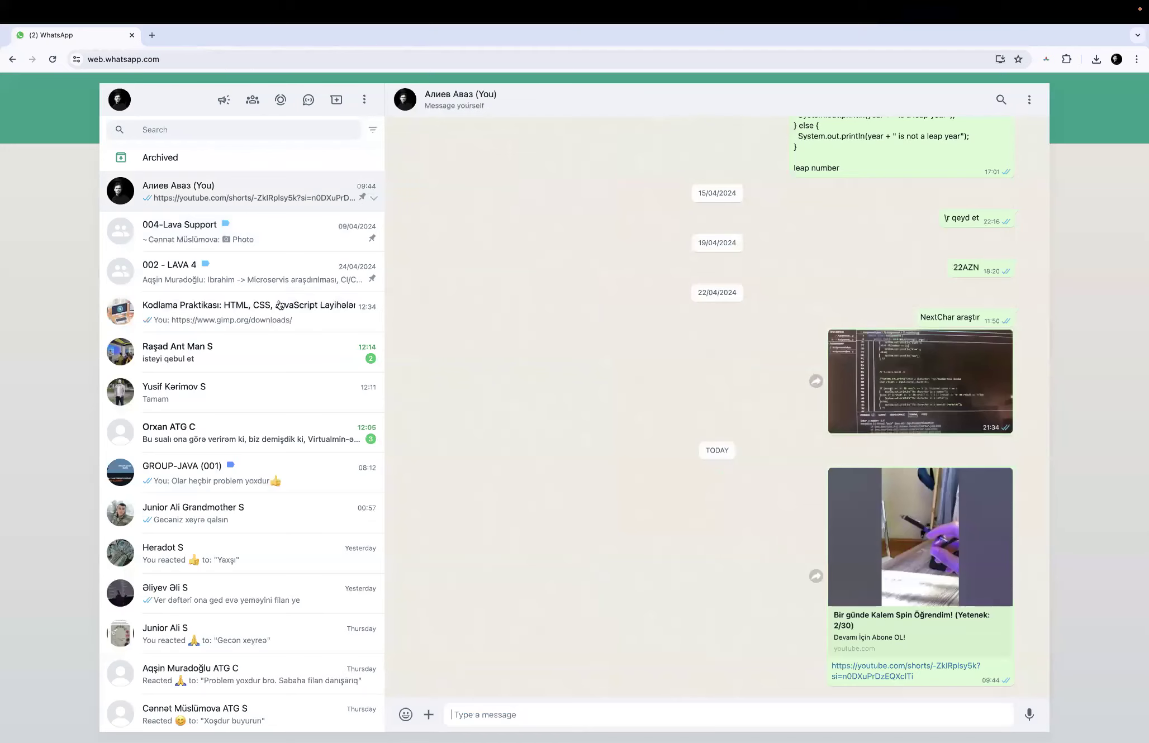
{"action": "left_click", "coordinate": [151, 37]}
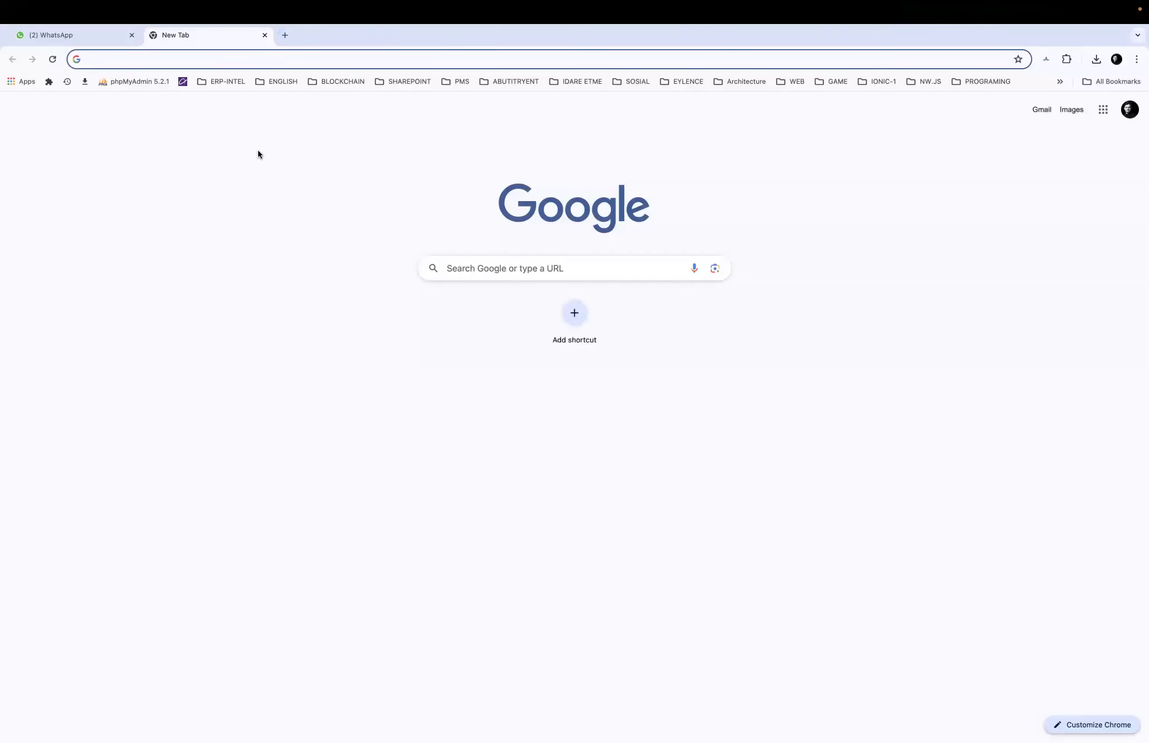
Return to the ninja folder in Finder, open all seven PNG files in GIMP, and enlarge the GIMP window to fill the screen
{"action": "key", "text": "ctrl+Left"}
{"action": "key", "text": "ctrl+Left"}
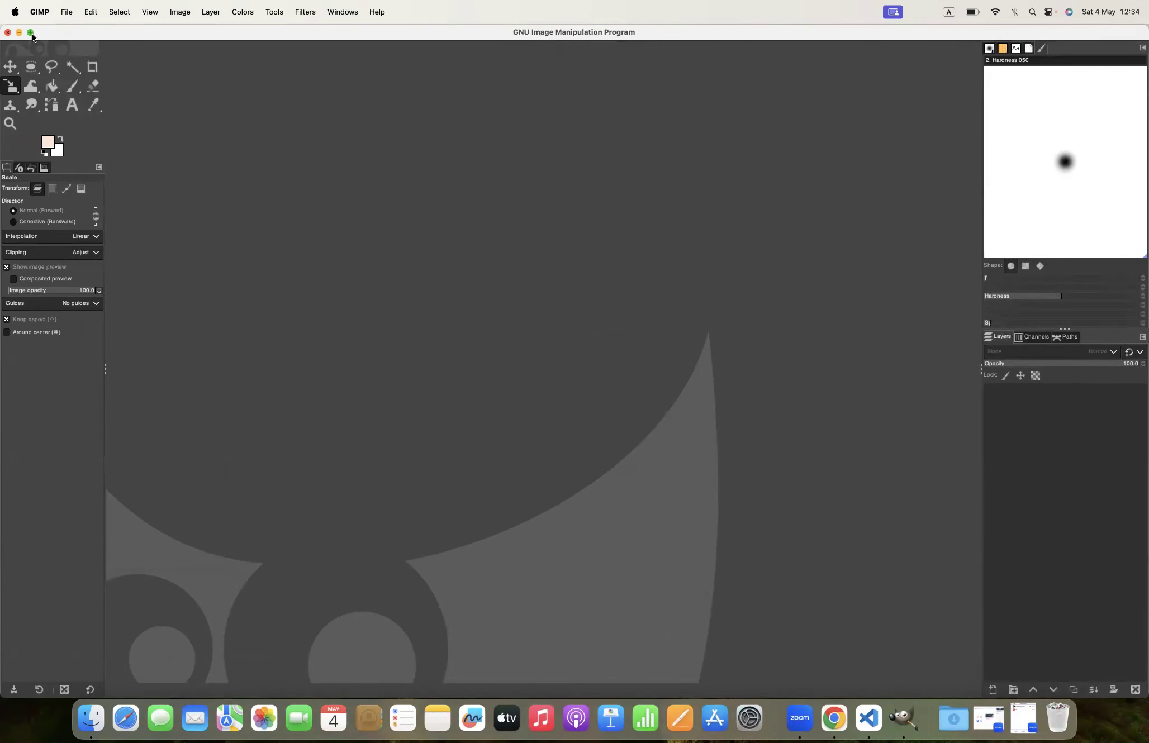
{"action": "left_click_drag", "start_coordinate": [130, 24], "coordinate": [202, 247]}
{"action": "key", "text": "ctrl+Right"}
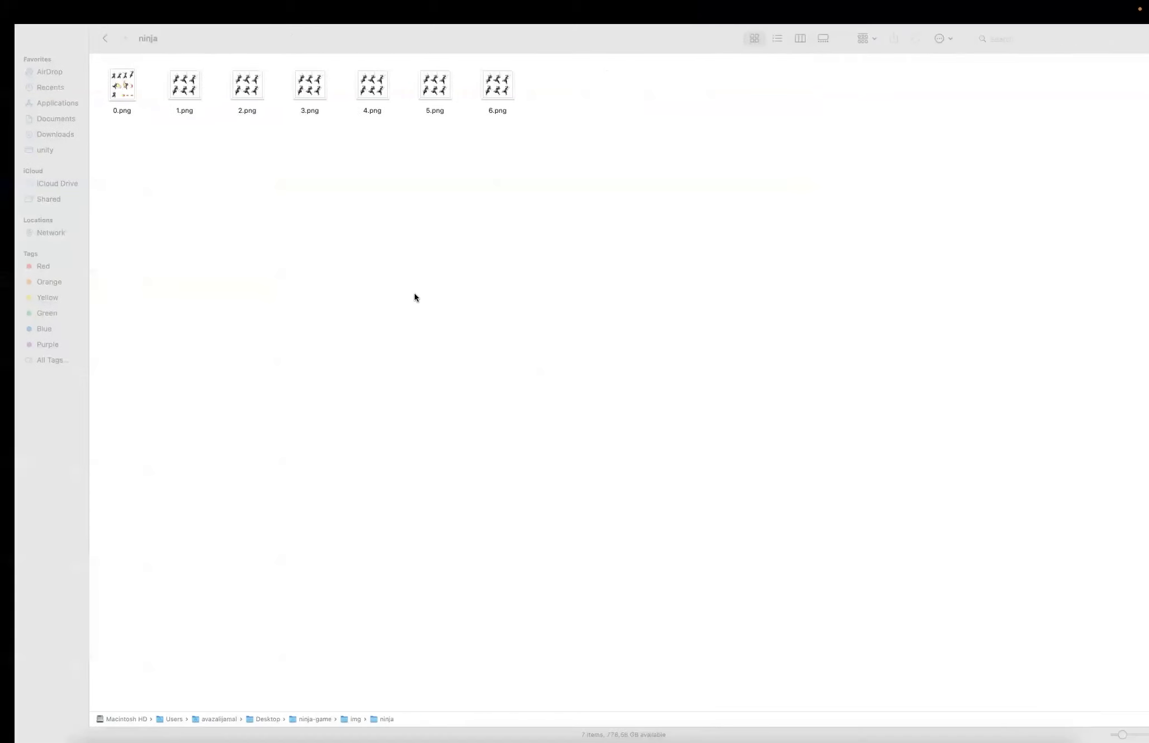
{"action": "left_click_drag", "start_coordinate": [544, 98], "coordinate": [175, 88]}
{"action": "right_click", "coordinate": [175, 87]}
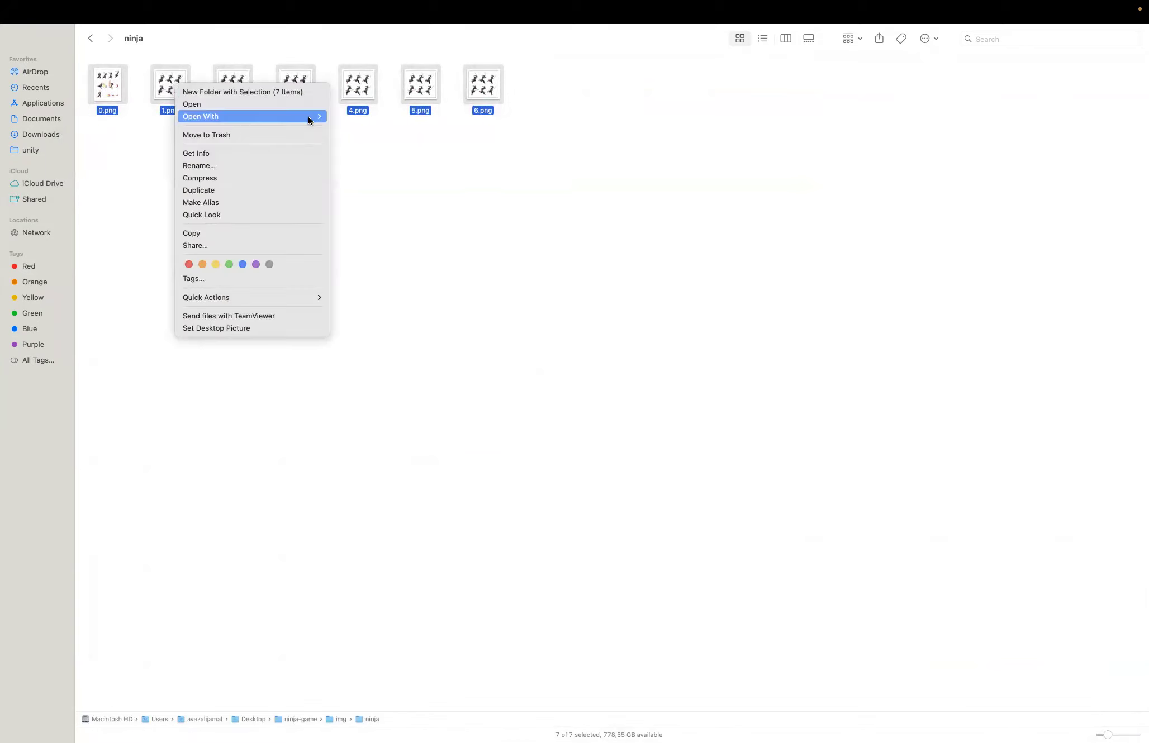
{"action": "mouse_move", "coordinate": [309, 116]}
{"action": "left_click", "coordinate": [369, 159]}
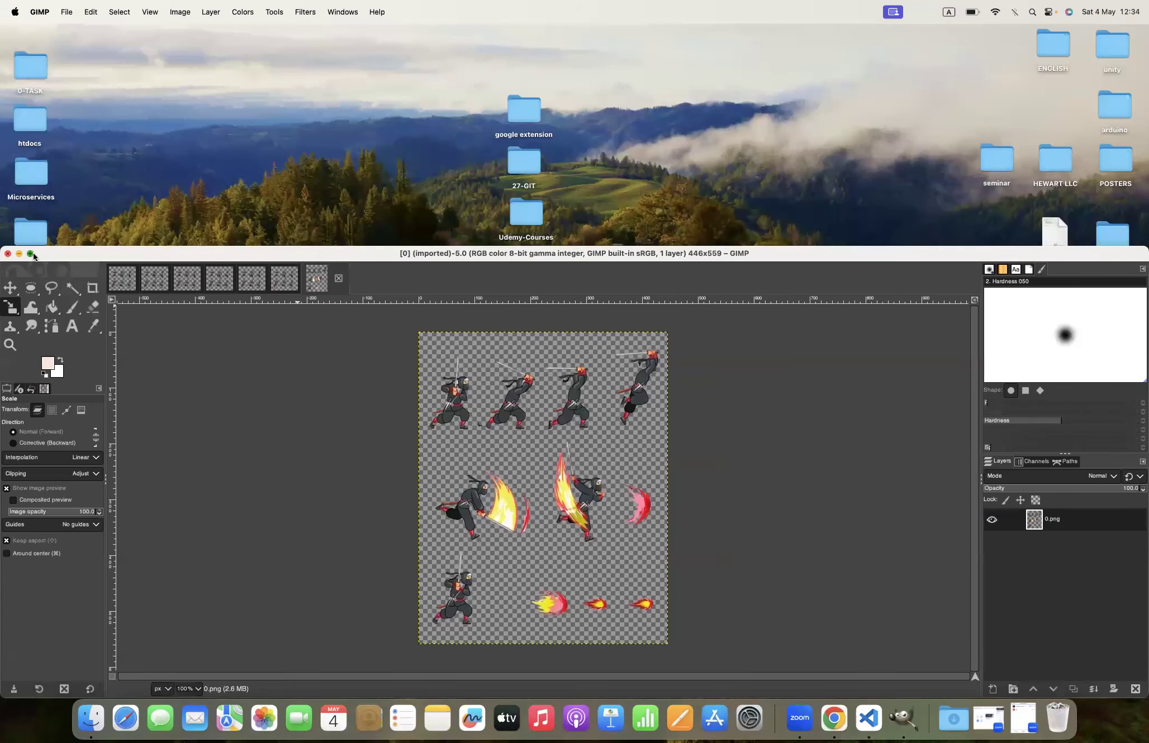
{"action": "left_click", "coordinate": [30, 254]}
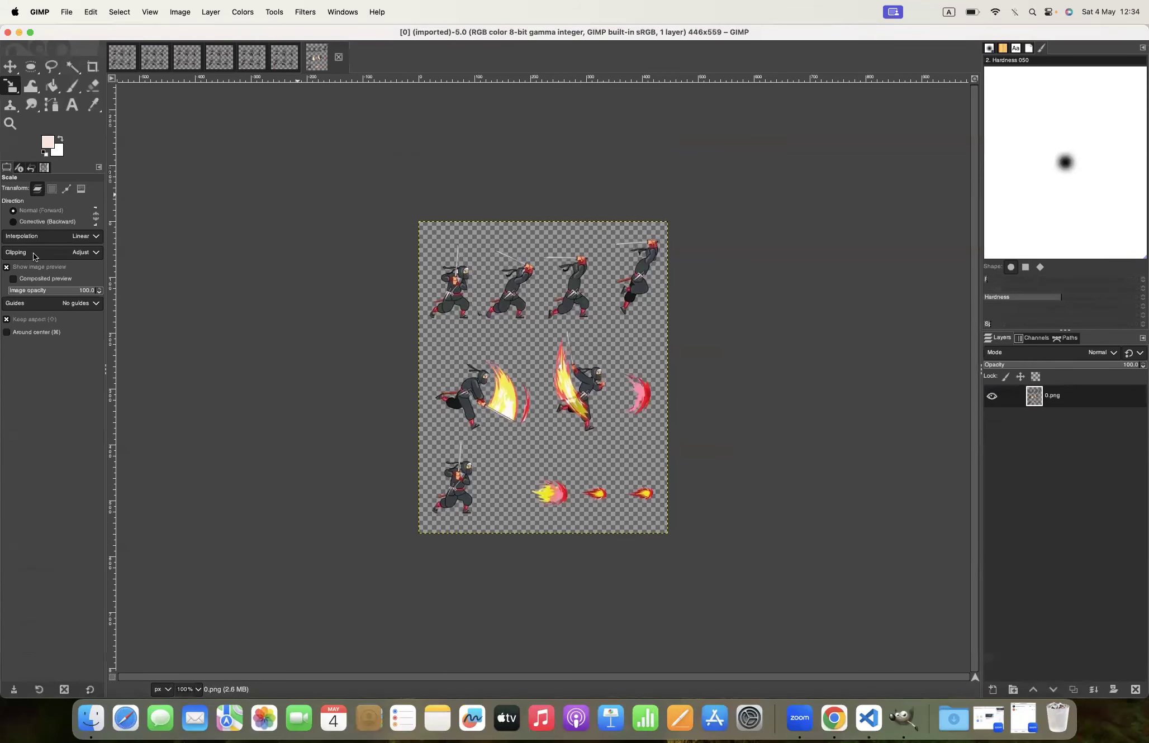
Crop the 0.png image to the first ninja pose in its top row, about 91 × 151 px at position 15, 33
{"action": "left_click", "coordinate": [124, 54]}
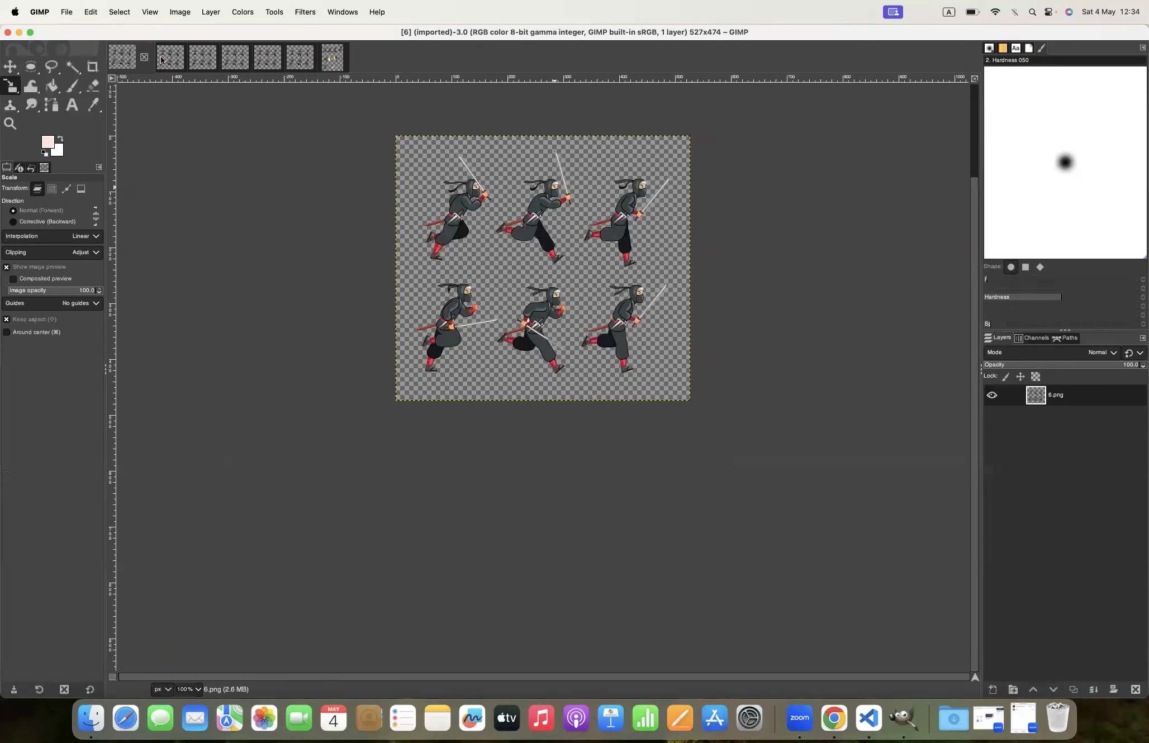
{"action": "left_click", "coordinate": [325, 59]}
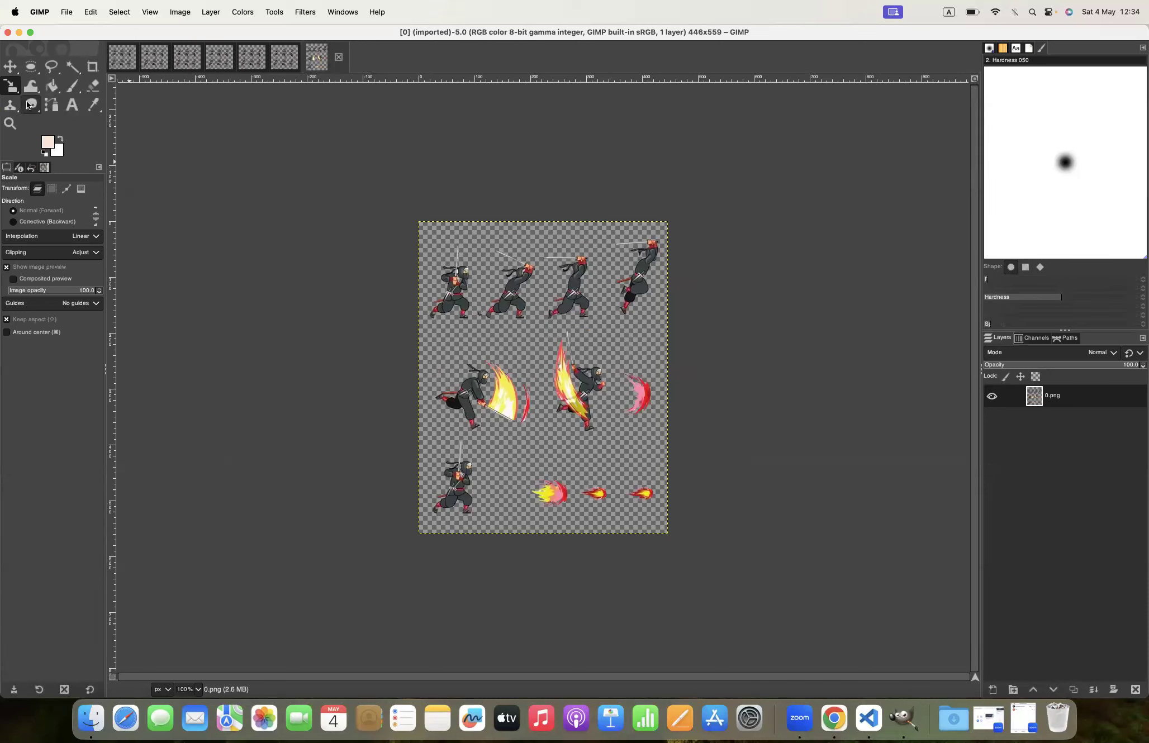
{"action": "left_click", "coordinate": [98, 66]}
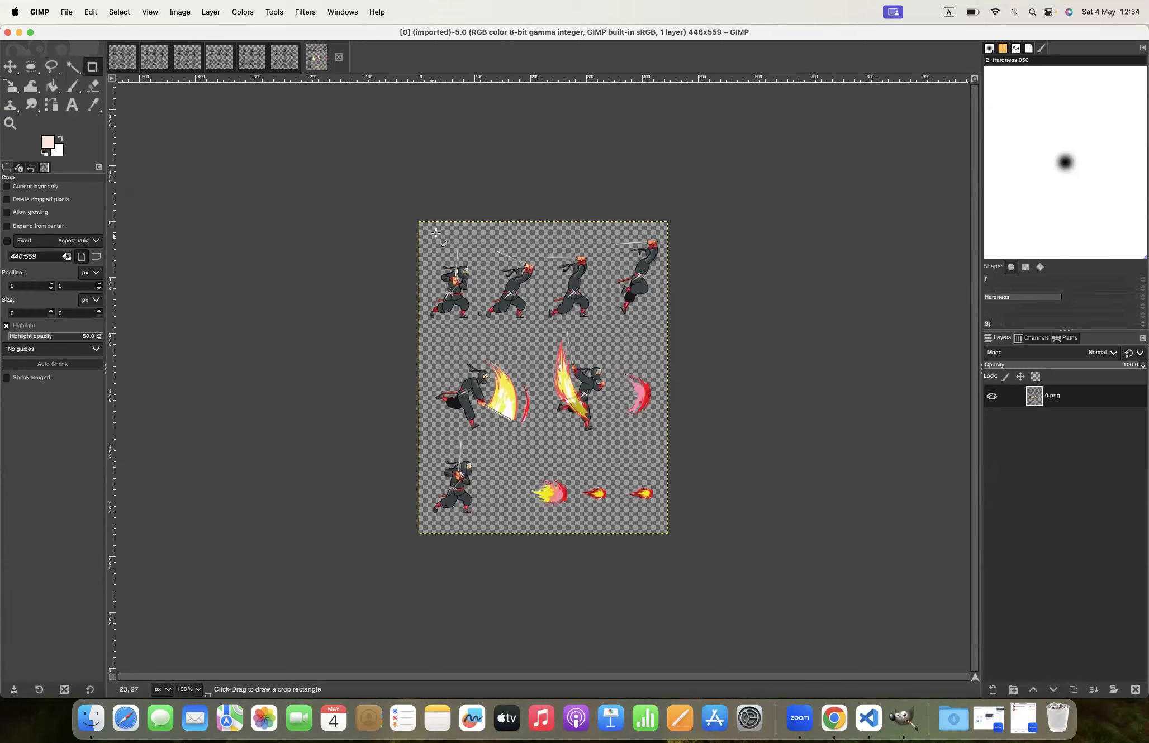
{"action": "mouse_move", "coordinate": [427, 225]}
{"action": "left_mouse_down"}
{"action": "mouse_move", "coordinate": [504, 272]}
{"action": "mouse_move", "coordinate": [484, 334]}
{"action": "left_mouse_up"}
{"action": "left_click_drag", "start_coordinate": [456, 237], "coordinate": [456, 253]}
{"action": "left_click_drag", "start_coordinate": [454, 323], "coordinate": [471, 291]}
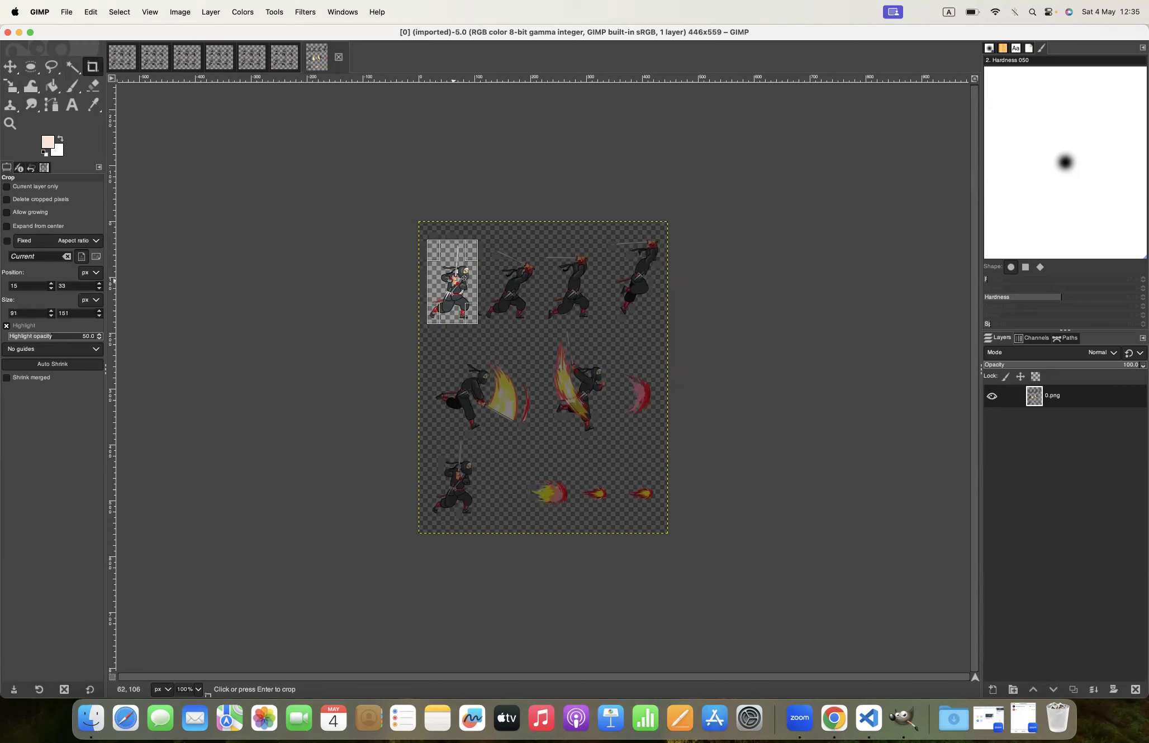
{"action": "left_click", "coordinate": [455, 279]}
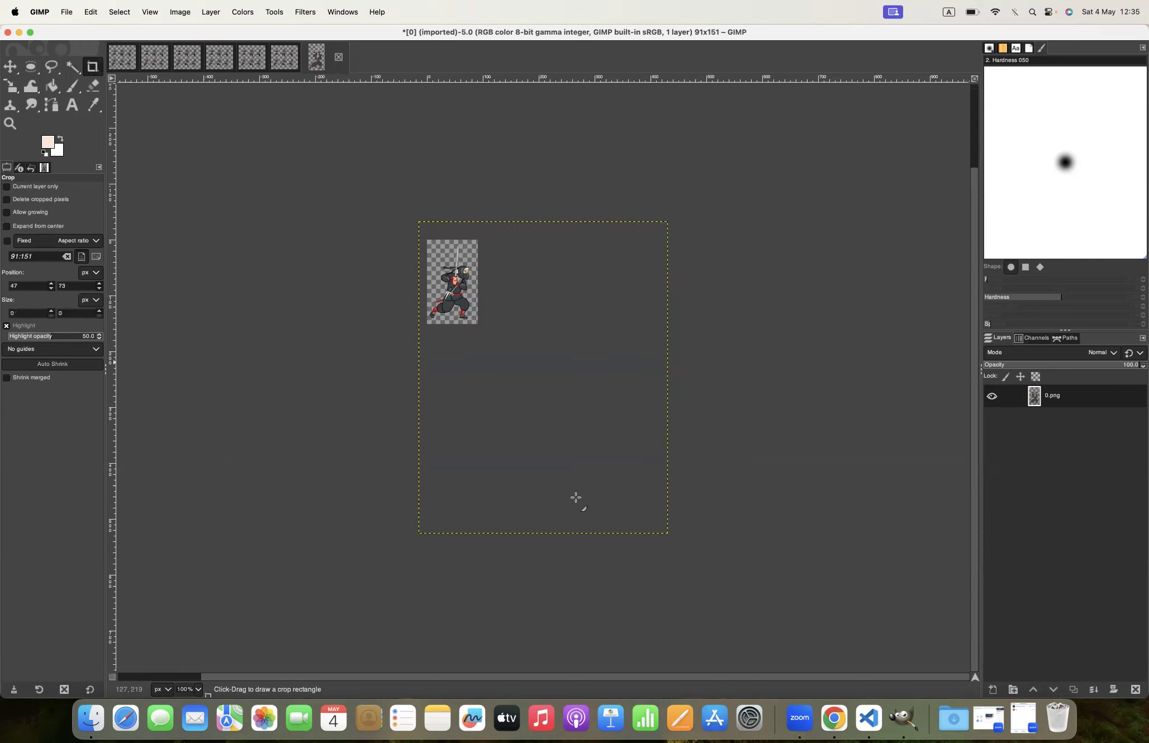
Export the cropped image as 0.png in the ninja folder, replacing the existing file and using the default PNG options
{"action": "key", "text": "super+w"}
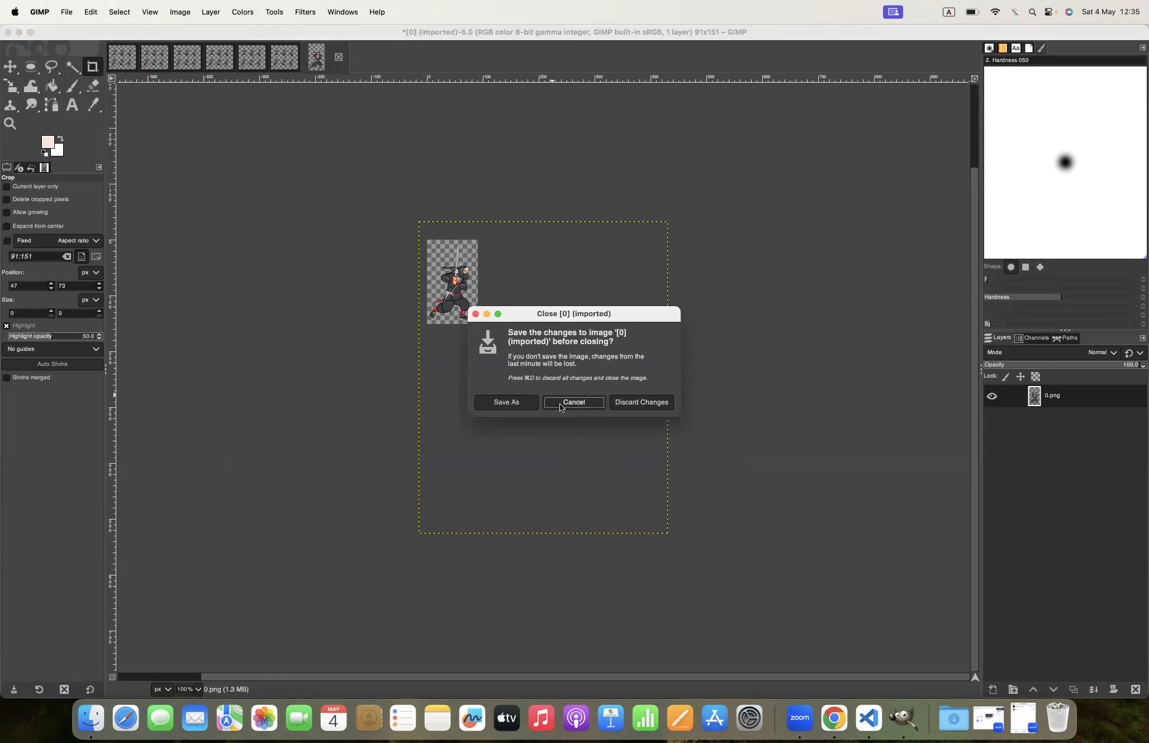
{"action": "left_click", "coordinate": [566, 406]}
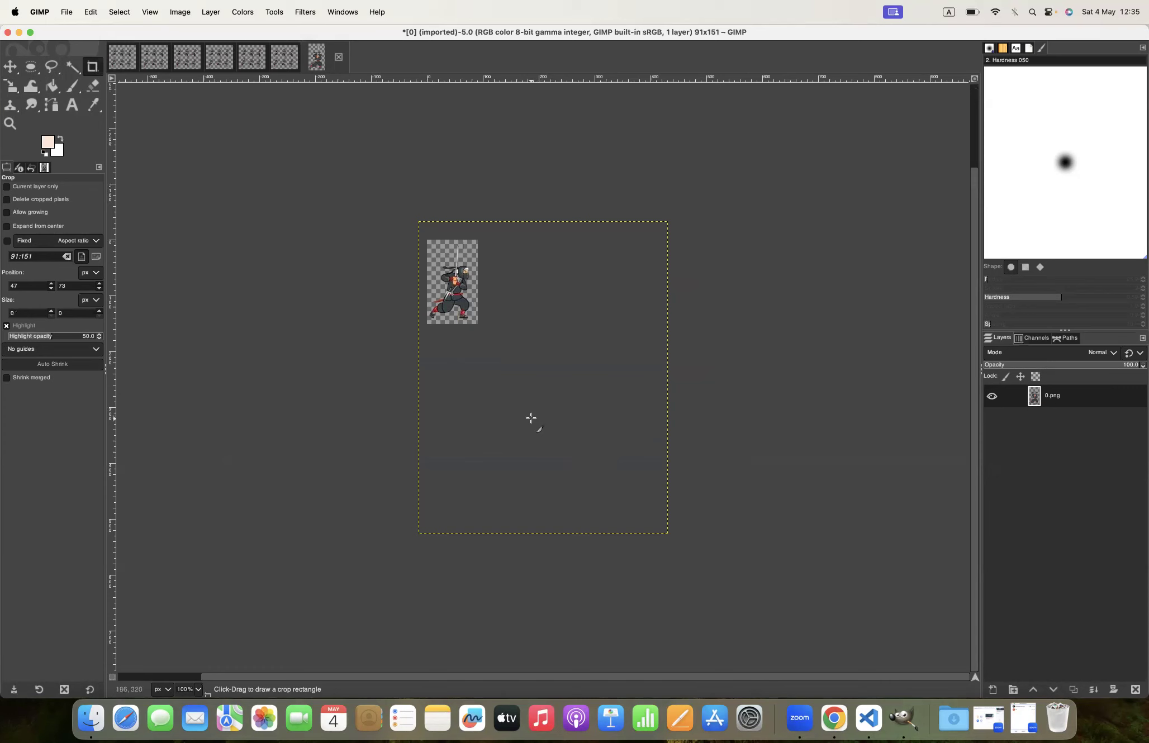
{"action": "key", "text": "super+shift+e"}
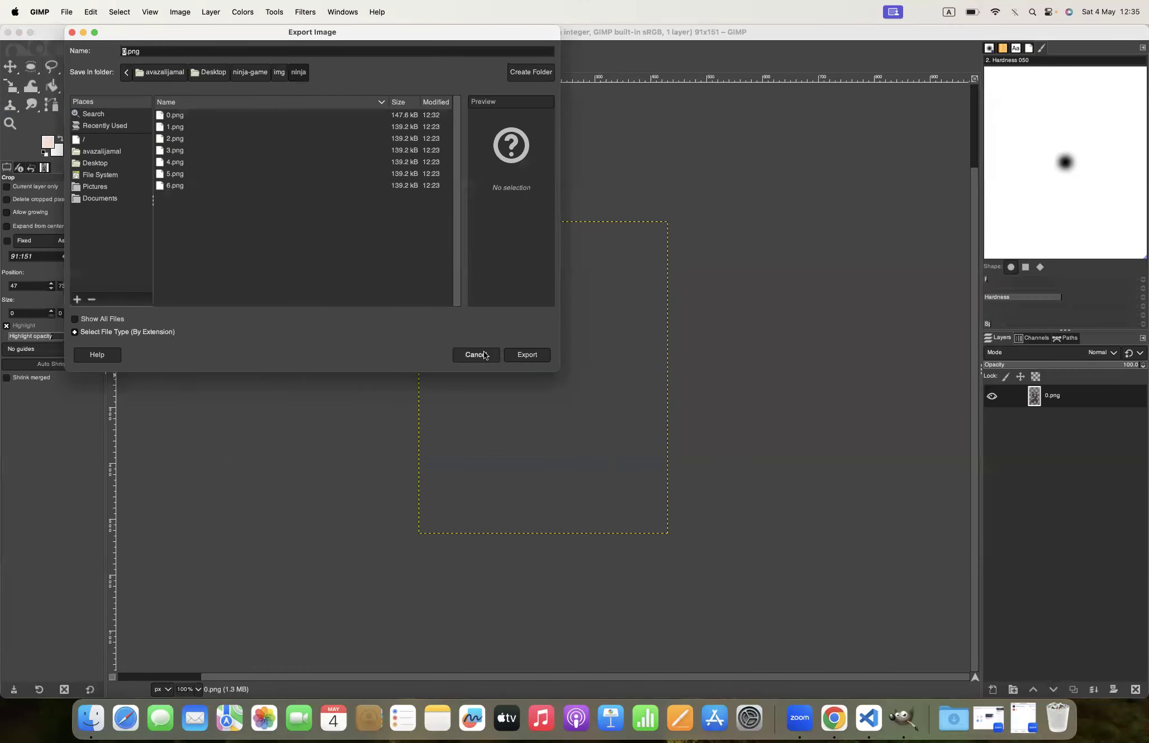
{"action": "left_click", "coordinate": [532, 355]}
{"action": "left_click", "coordinate": [428, 229]}
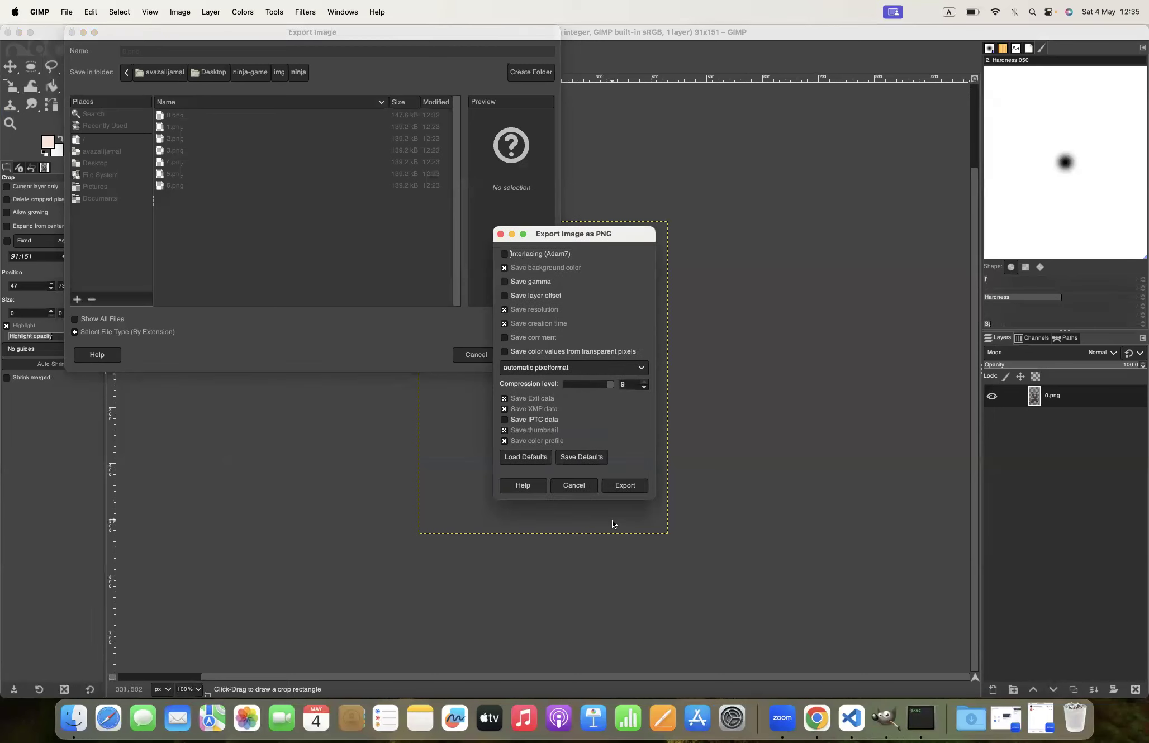
{"action": "left_click", "coordinate": [625, 485]}
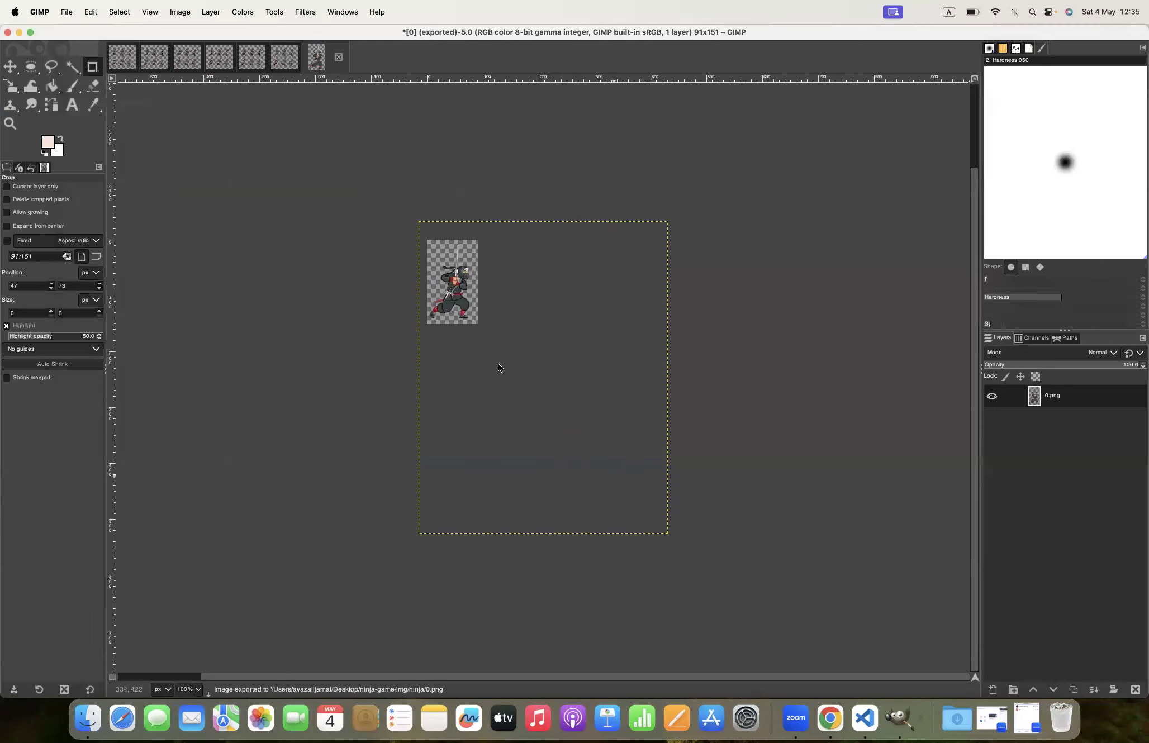
{"action": "left_click", "coordinate": [341, 58]}
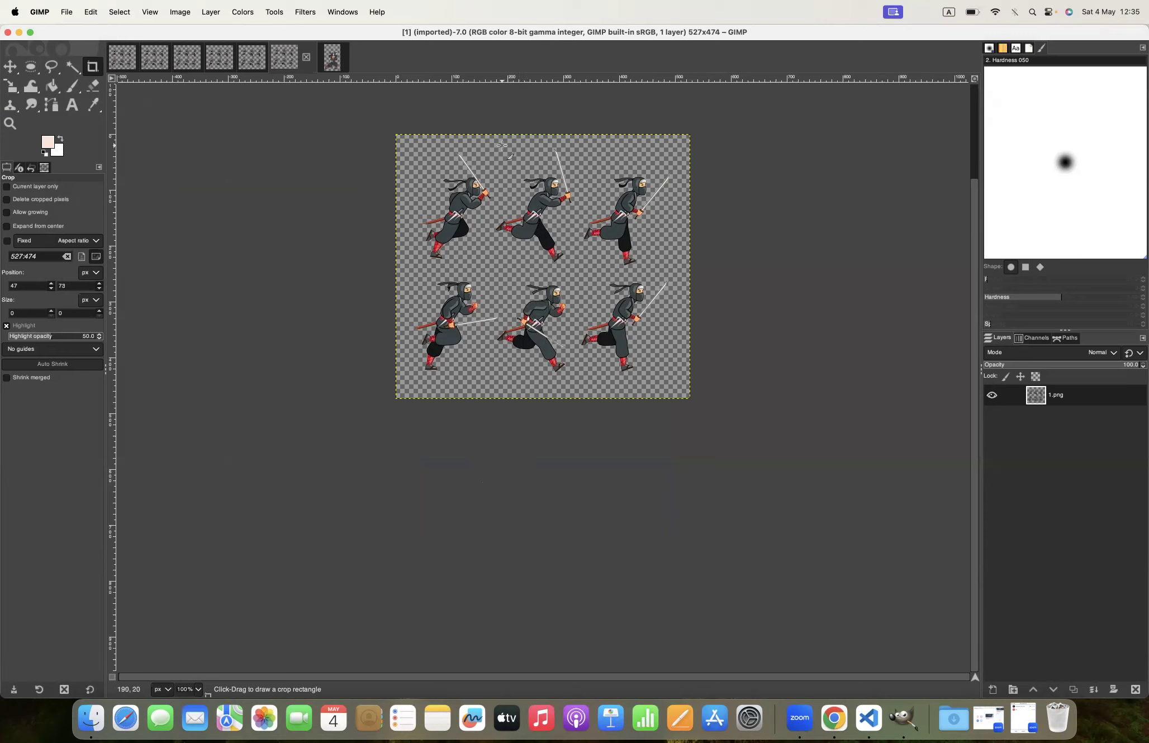
Crop the 1.png image to the first running ninja in its top row, about 127 × 199 px
{"action": "left_click_drag", "start_coordinate": [412, 151], "coordinate": [490, 267]}
{"action": "left_click_drag", "start_coordinate": [414, 215], "coordinate": [432, 217]}
{"action": "left_click_drag", "start_coordinate": [455, 152], "coordinate": [455, 150]}
{"action": "left_click_drag", "start_coordinate": [452, 255], "coordinate": [452, 246]}
{"action": "left_click", "coordinate": [458, 215]}
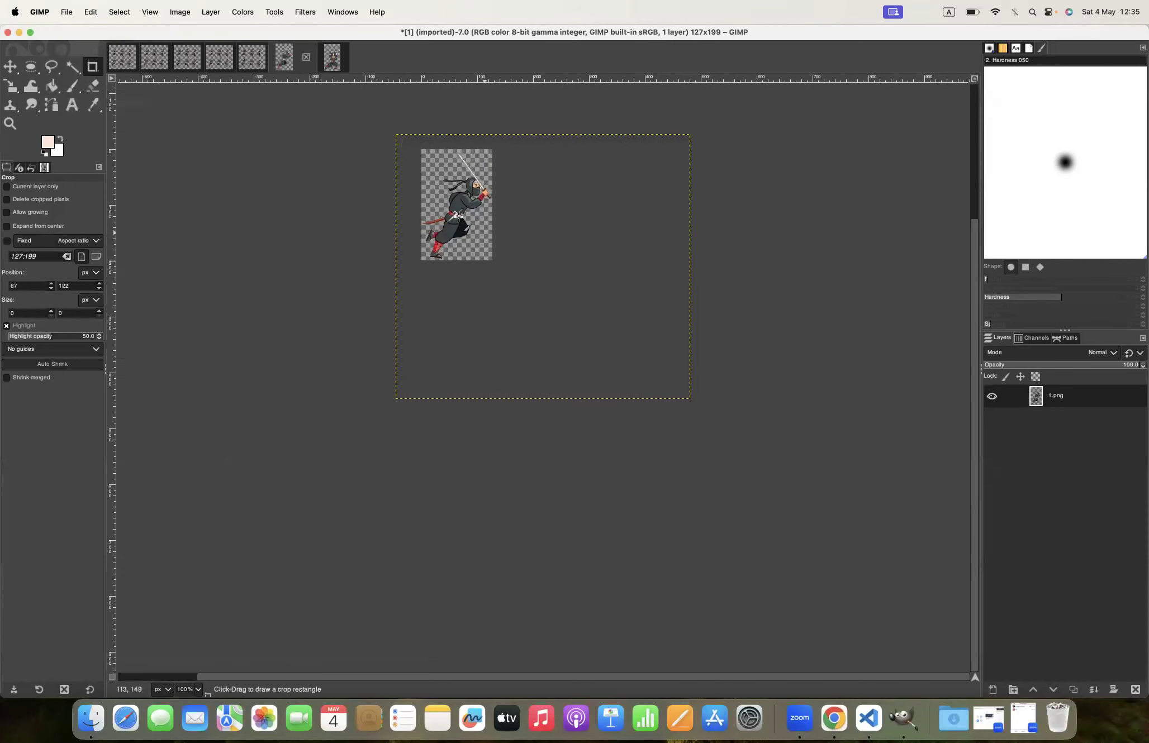
Crop the 2.png image to the second running ninja in its top row, about 148 × 213 px
{"action": "key", "text": "ctrl+Page_Up"}
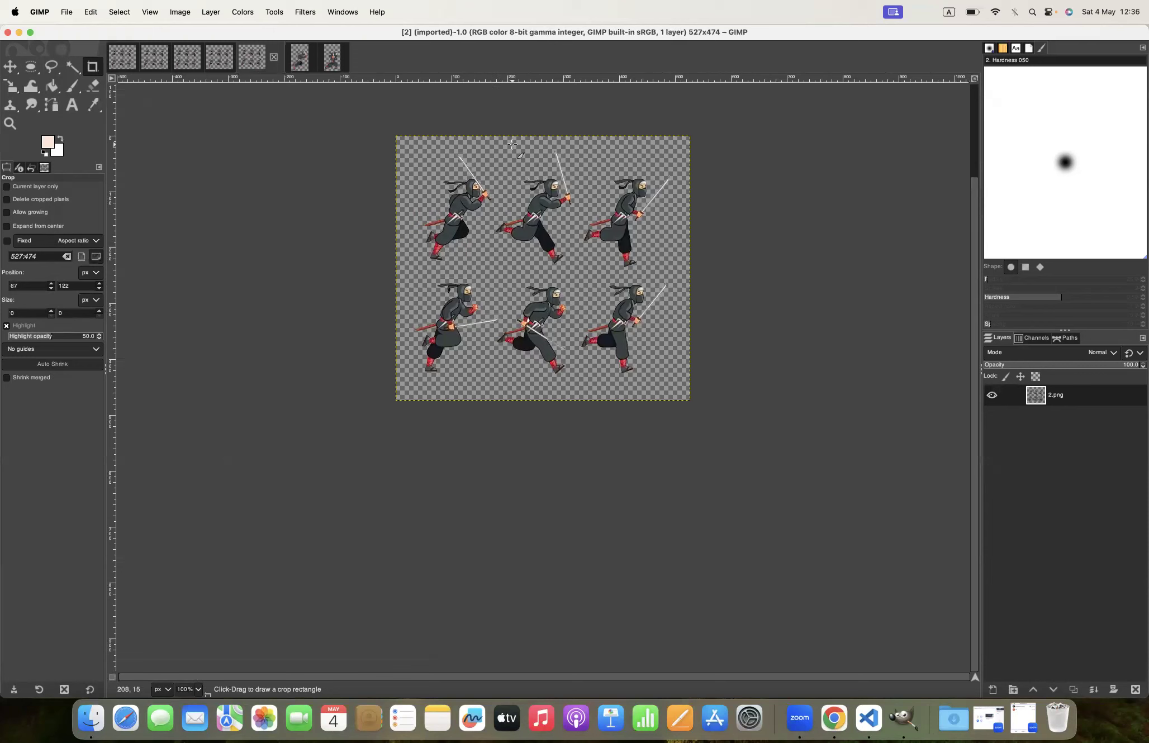
{"action": "left_click_drag", "start_coordinate": [510, 139], "coordinate": [577, 266]}
{"action": "left_click_drag", "start_coordinate": [518, 214], "coordinate": [506, 213]}
{"action": "left_click_drag", "start_coordinate": [529, 148], "coordinate": [531, 162]}
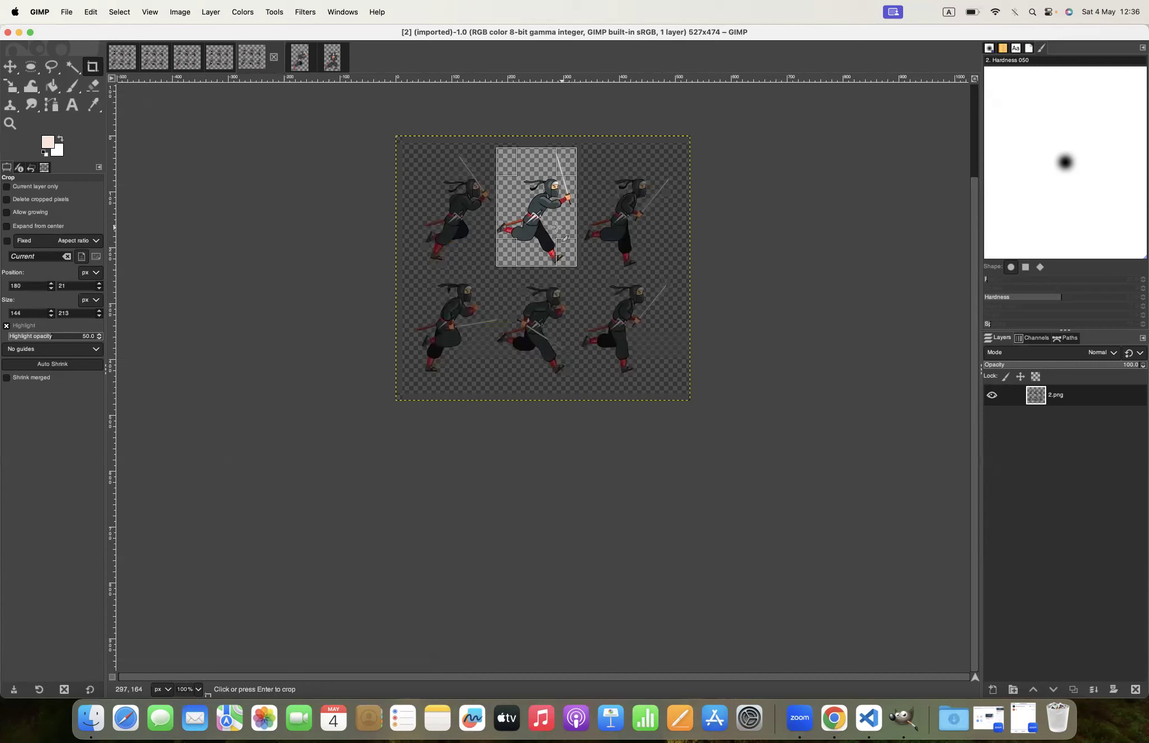
{"action": "left_click_drag", "start_coordinate": [502, 212], "coordinate": [500, 211]}
{"action": "left_click", "coordinate": [547, 206]}
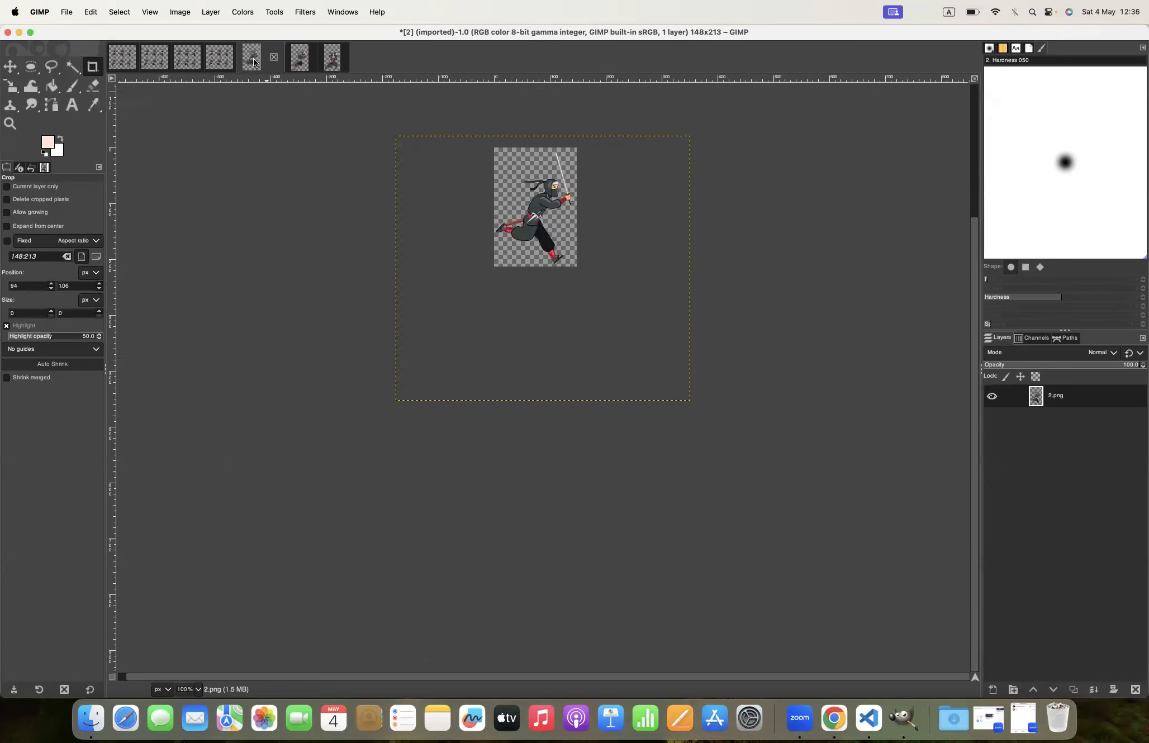
Crop the 3.png image to the third running ninja in its top row, about 160 × 215 px at position 333, 23
{"action": "left_click", "coordinate": [214, 63]}
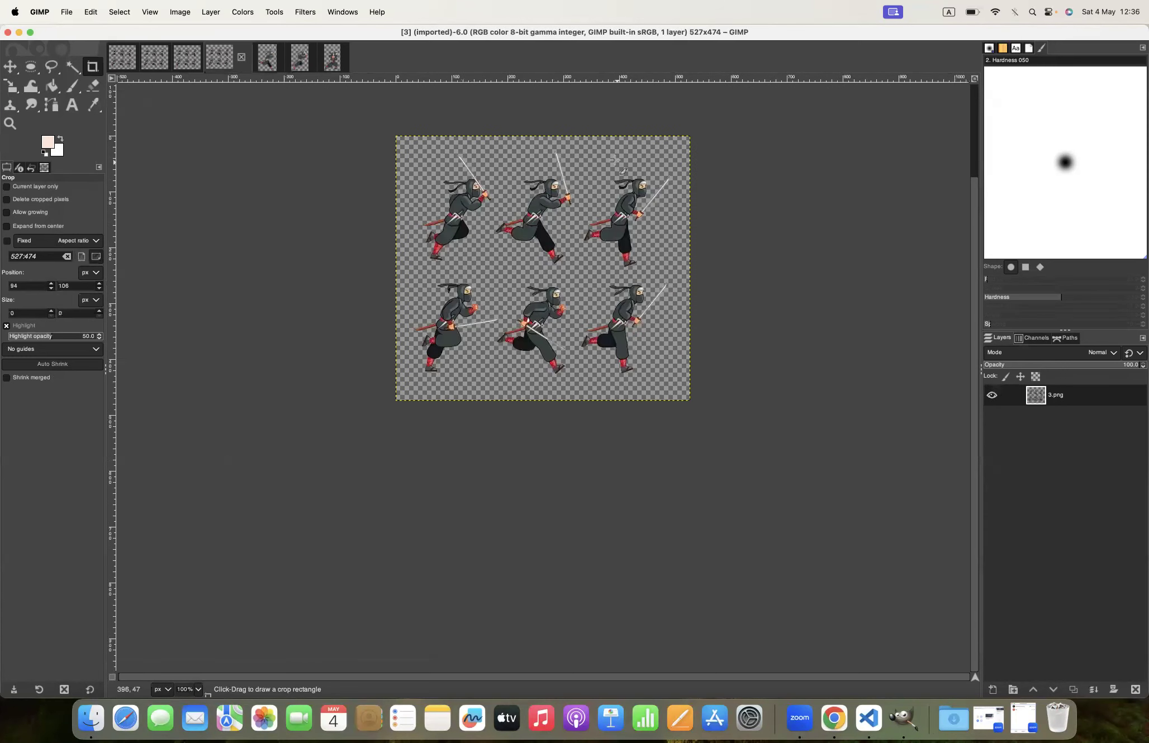
{"action": "left_click_drag", "start_coordinate": [583, 155], "coordinate": [669, 269]}
{"action": "left_click_drag", "start_coordinate": [667, 215], "coordinate": [671, 214]}
{"action": "left_click_drag", "start_coordinate": [581, 217], "coordinate": [624, 251]}
{"action": "mouse_move", "coordinate": [622, 159]}
{"action": "left_mouse_down"}
{"action": "mouse_move", "coordinate": [622, 182]}
{"action": "mouse_move", "coordinate": [620, 157]}
{"action": "left_mouse_up"}
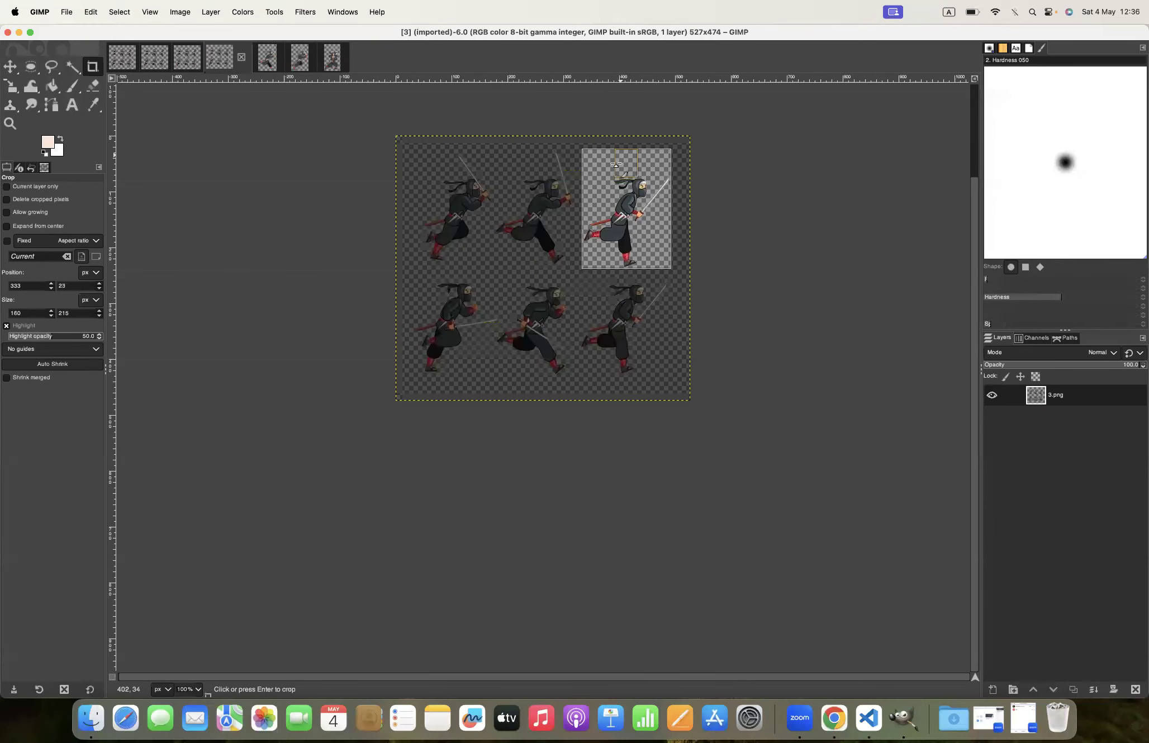
{"action": "left_click", "coordinate": [613, 227]}
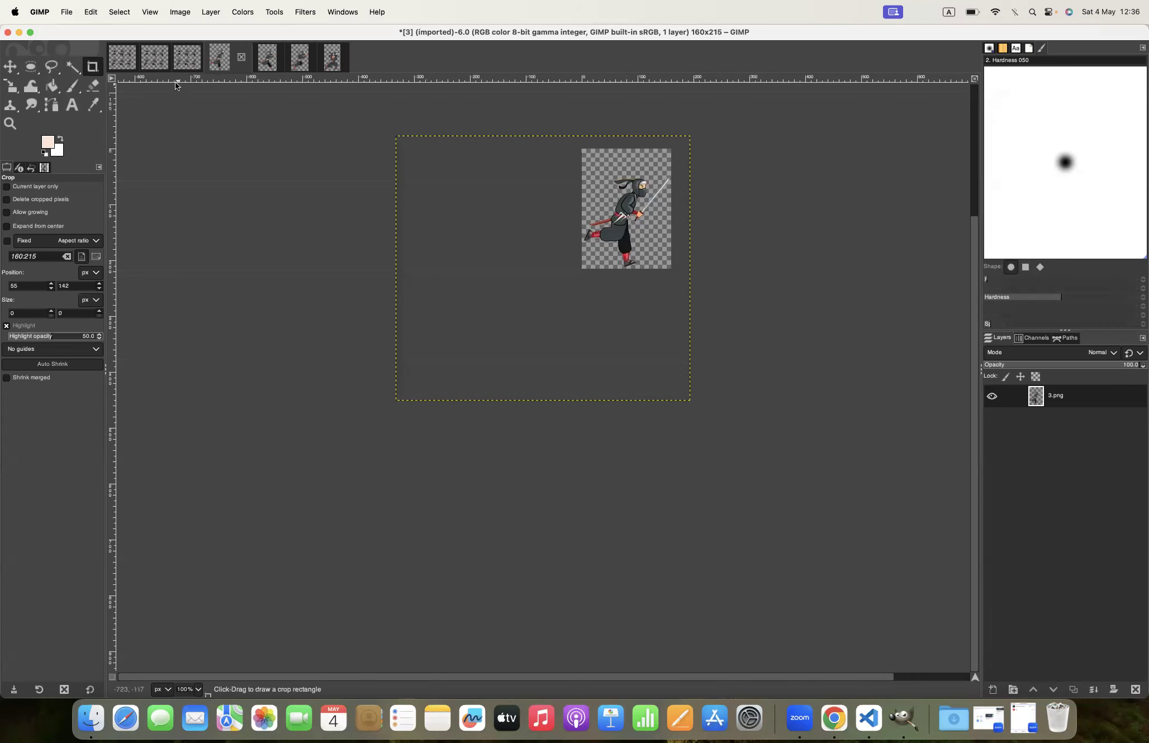
Crop the 4.png image to the first running ninja in its bottom row, about 151 × 195 px at position 32, 232
{"action": "left_click", "coordinate": [192, 62]}
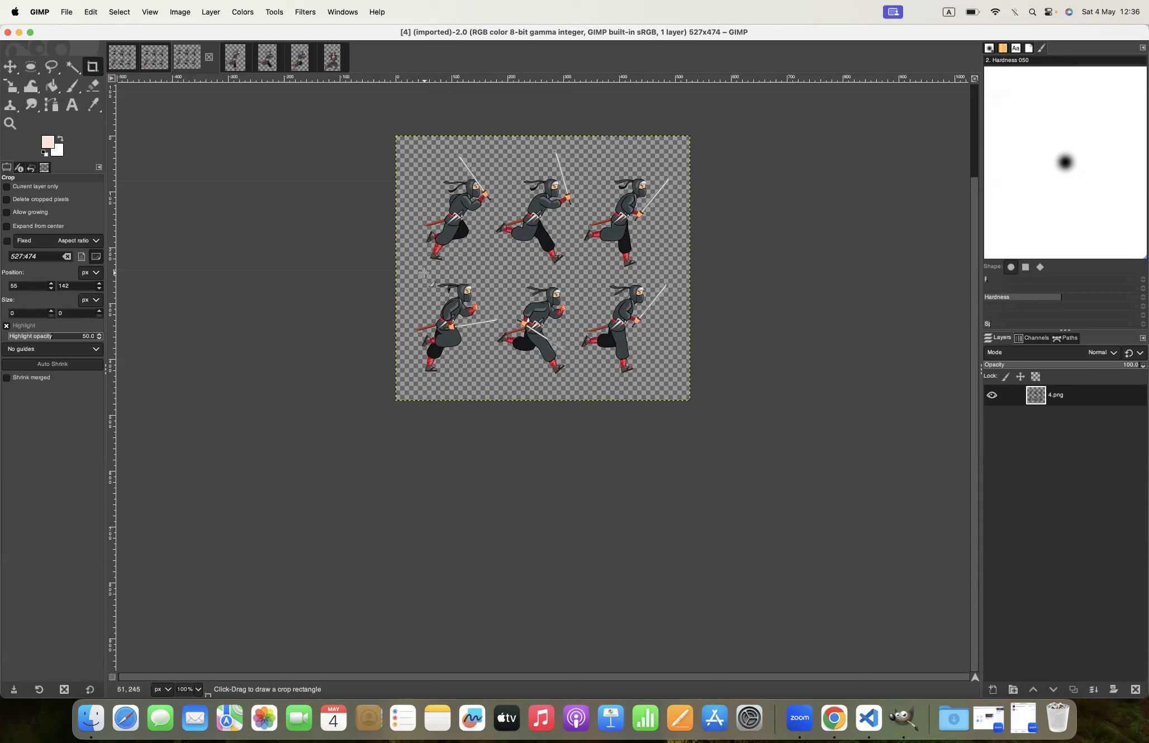
{"action": "left_click_drag", "start_coordinate": [414, 274], "coordinate": [498, 374]}
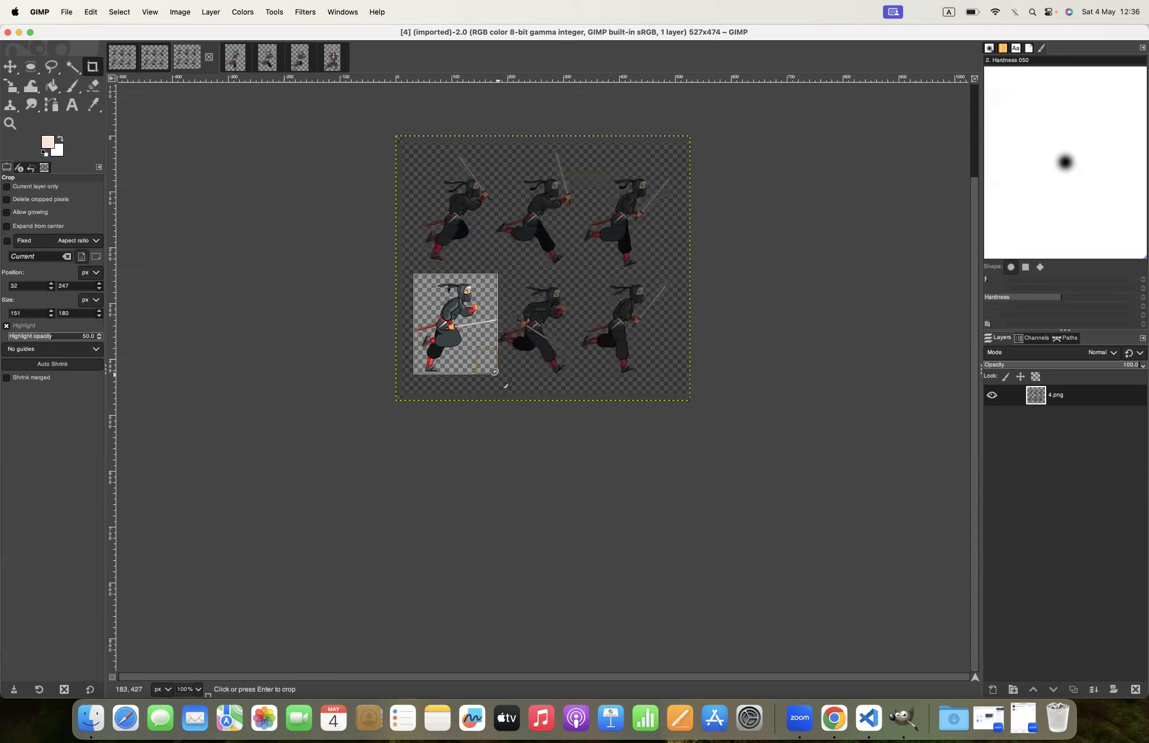
{"action": "left_click_drag", "start_coordinate": [447, 283], "coordinate": [450, 275]}
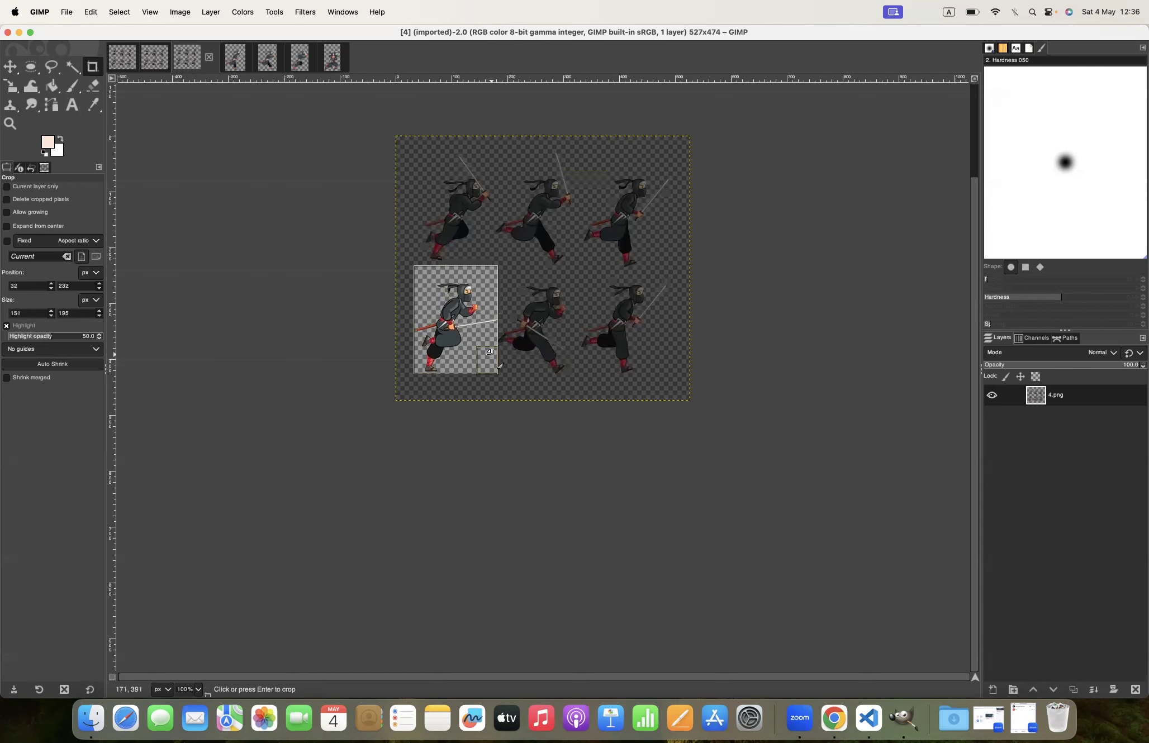
{"action": "left_click", "coordinate": [488, 313]}
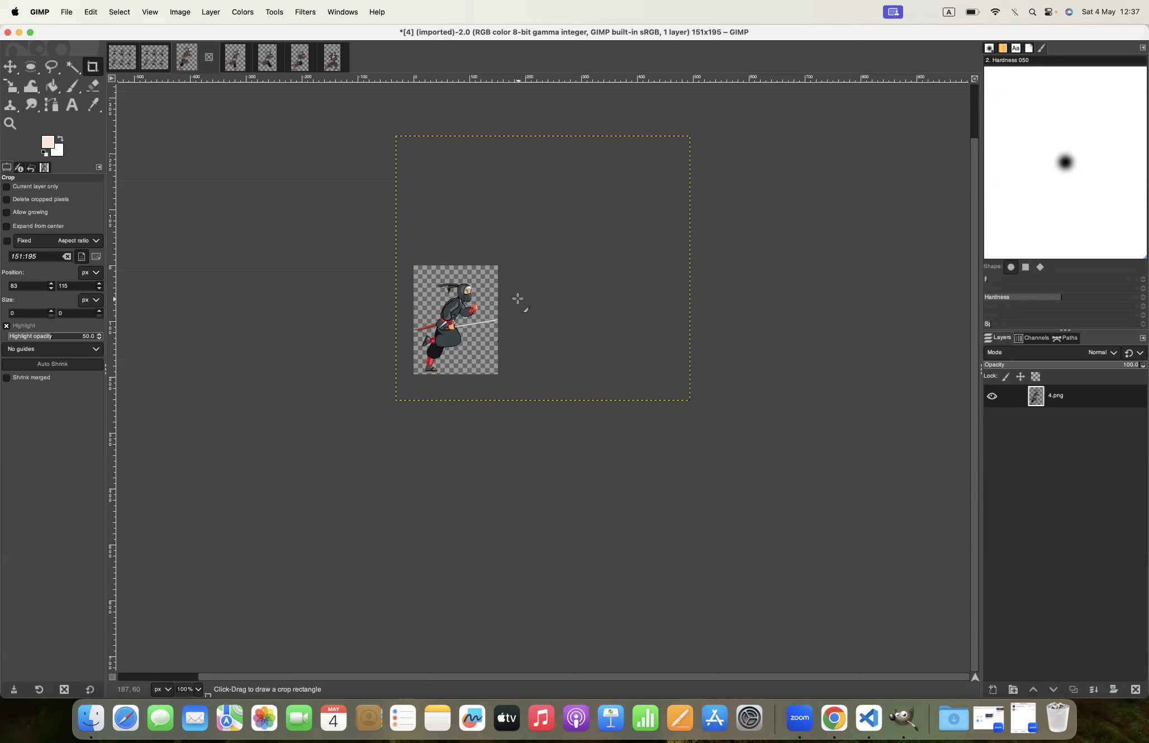
Crop the 5.png image to the middle running ninja in its bottom row, about 132 × 187 px at position 178, 244
{"action": "left_click", "coordinate": [157, 60]}
{"action": "left_click_drag", "start_coordinate": [492, 280], "coordinate": [576, 376]}
{"action": "left_click_drag", "start_coordinate": [531, 289], "coordinate": [509, 320]}
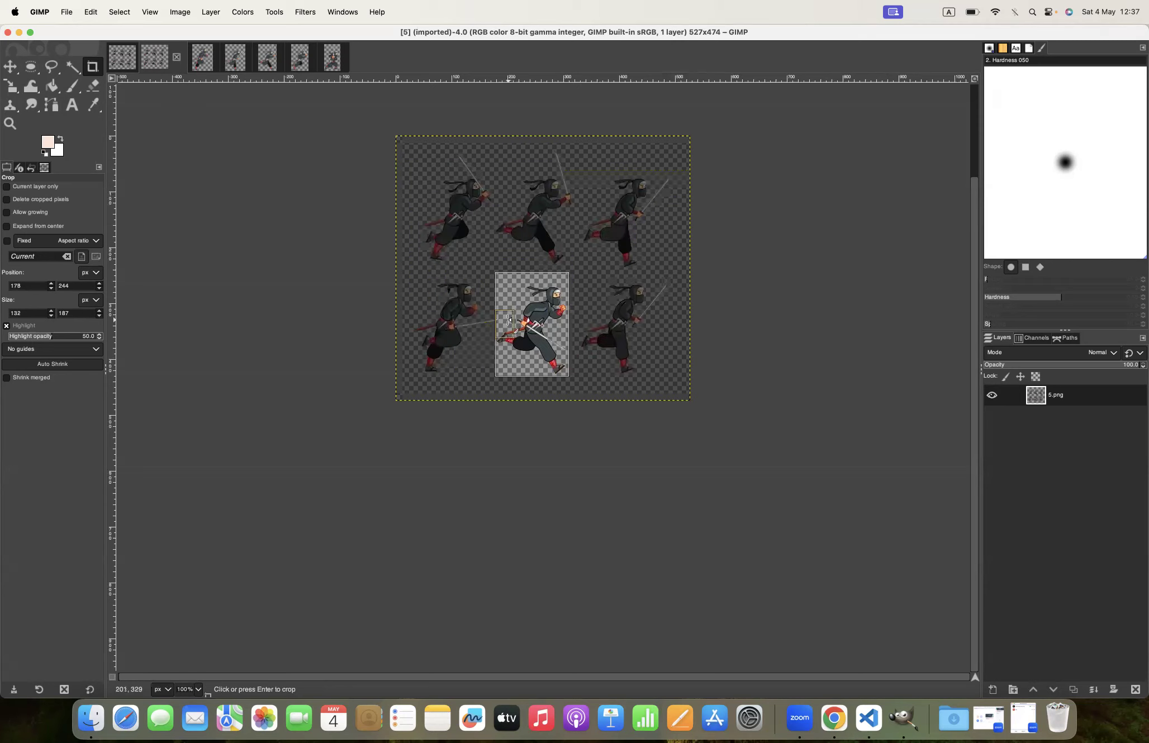
{"action": "left_click", "coordinate": [539, 316]}
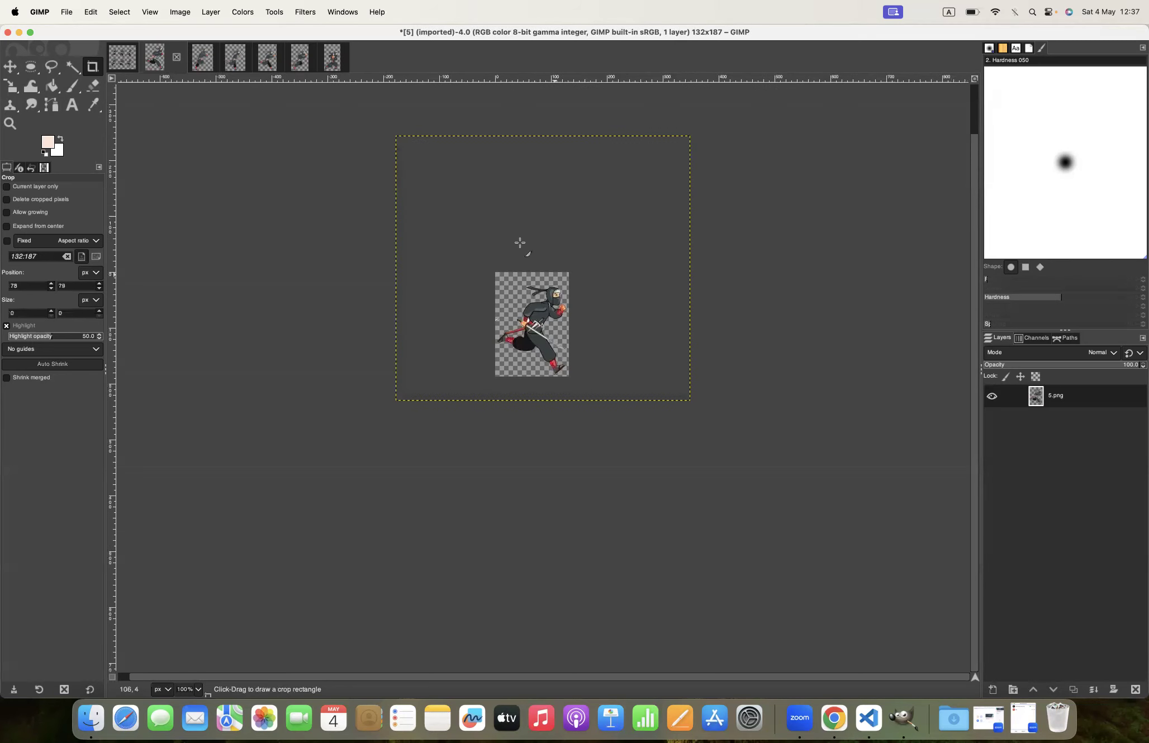
Crop the 6.png image to the last running ninja in its bottom row, about 162 × 180 px at position 330, 249
{"action": "left_click", "coordinate": [125, 68]}
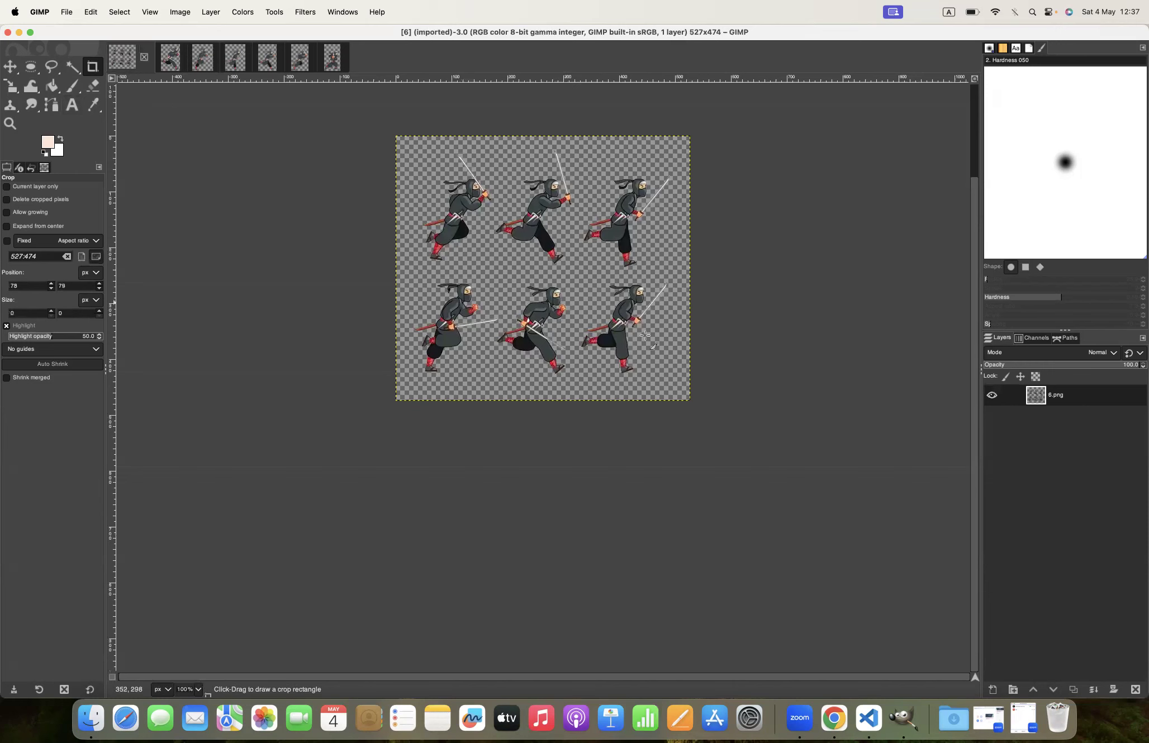
{"action": "left_click_drag", "start_coordinate": [585, 279], "coordinate": [674, 375]}
{"action": "mouse_move", "coordinate": [615, 307]}
{"action": "left_mouse_down"}
{"action": "mouse_move", "coordinate": [593, 324]}
{"action": "mouse_move", "coordinate": [624, 283]}
{"action": "left_mouse_up"}
{"action": "left_click_drag", "start_coordinate": [660, 321], "coordinate": [657, 323]}
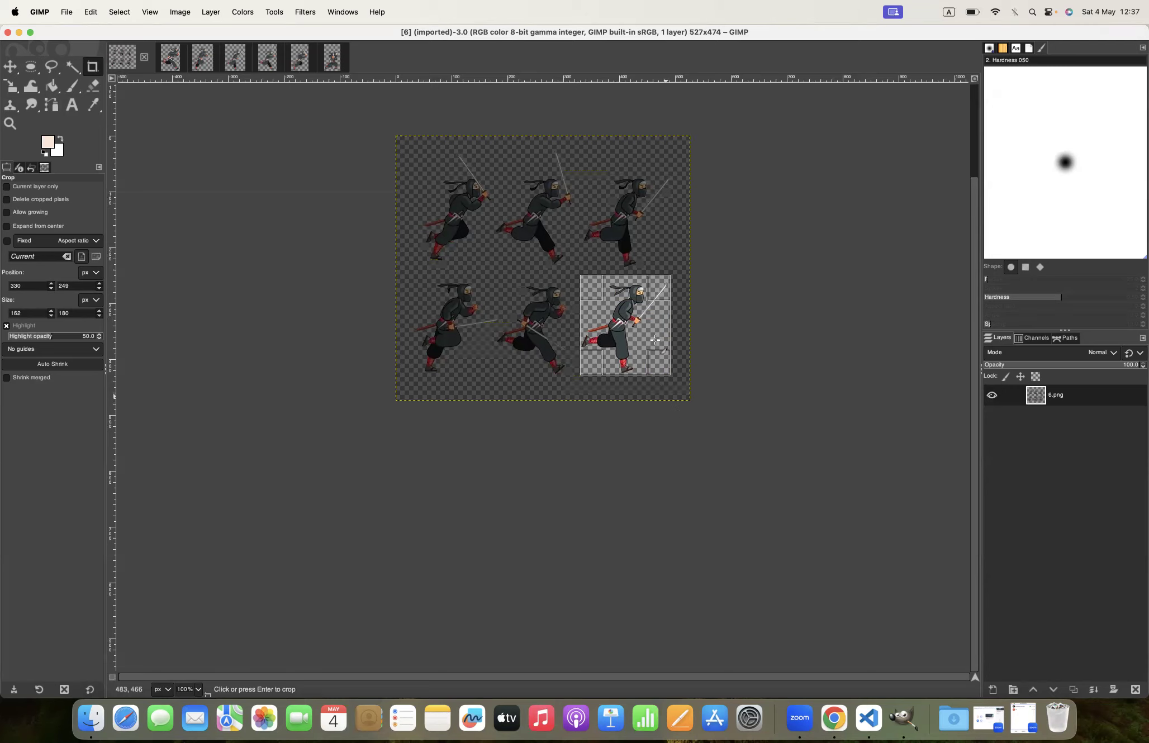
{"action": "left_click", "coordinate": [622, 306]}
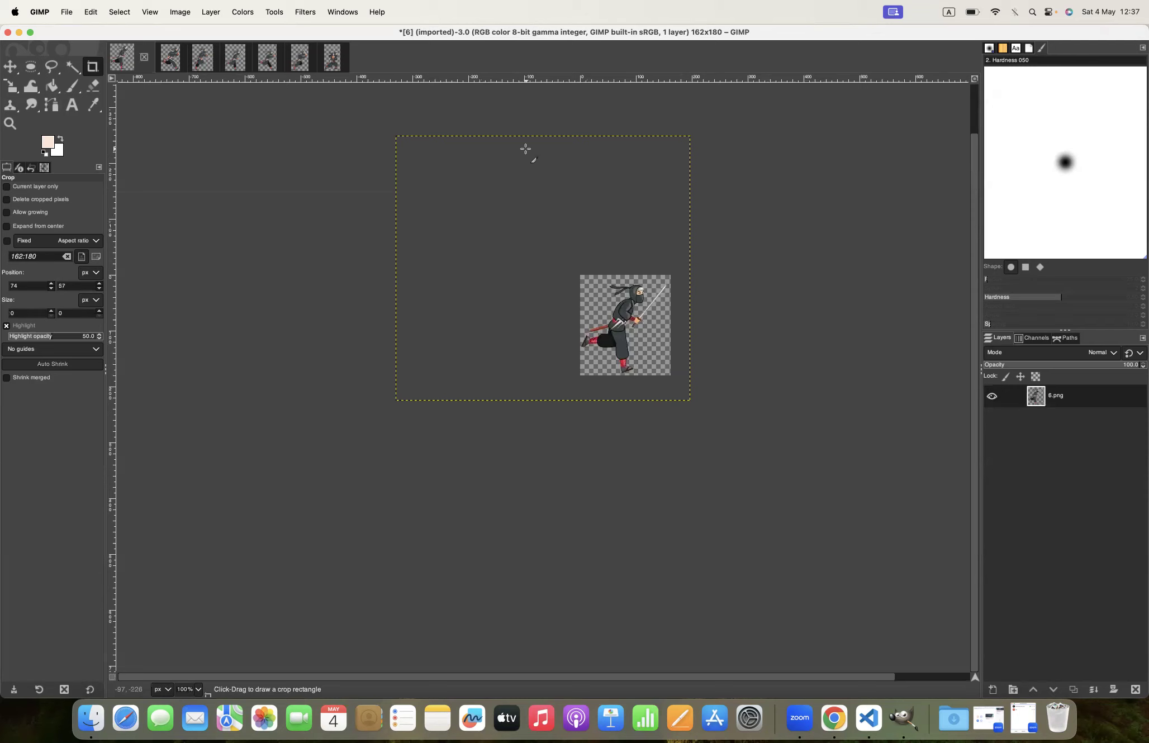
Look through the cropped images 0.png to 6.png one after another to compare the ninja poses
{"action": "left_click", "coordinate": [331, 58]}
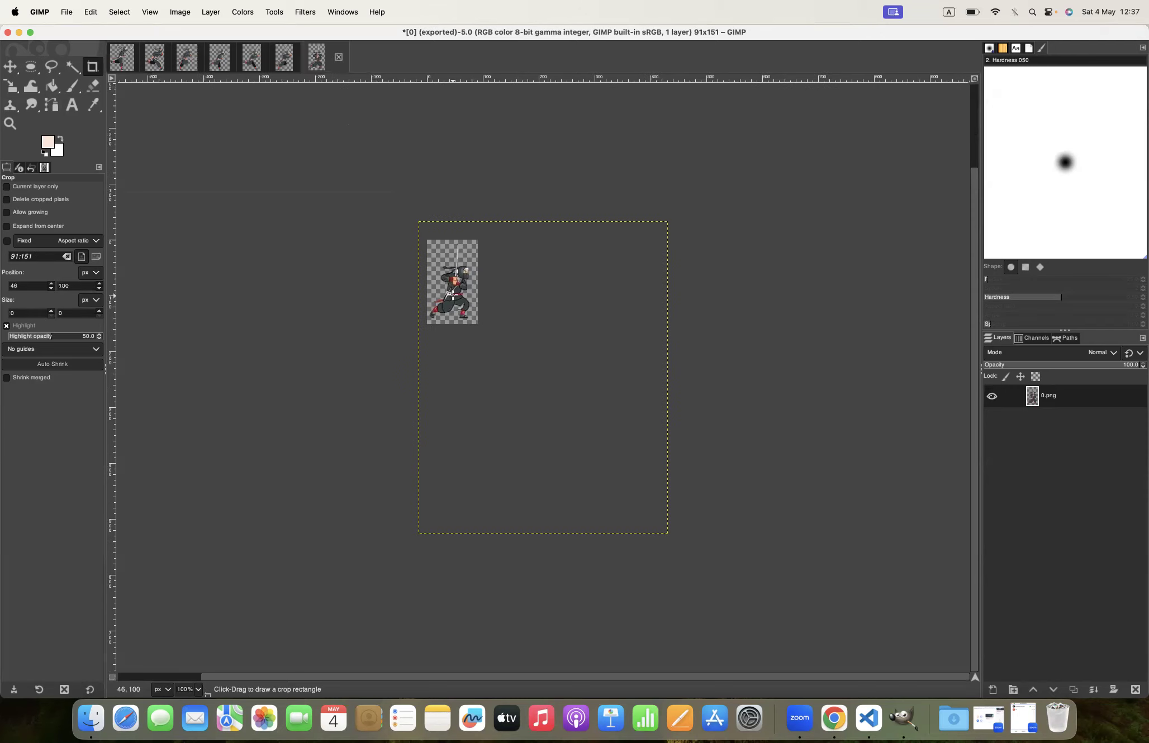
{"action": "left_click", "coordinate": [287, 50]}
{"action": "left_click", "coordinate": [252, 68]}
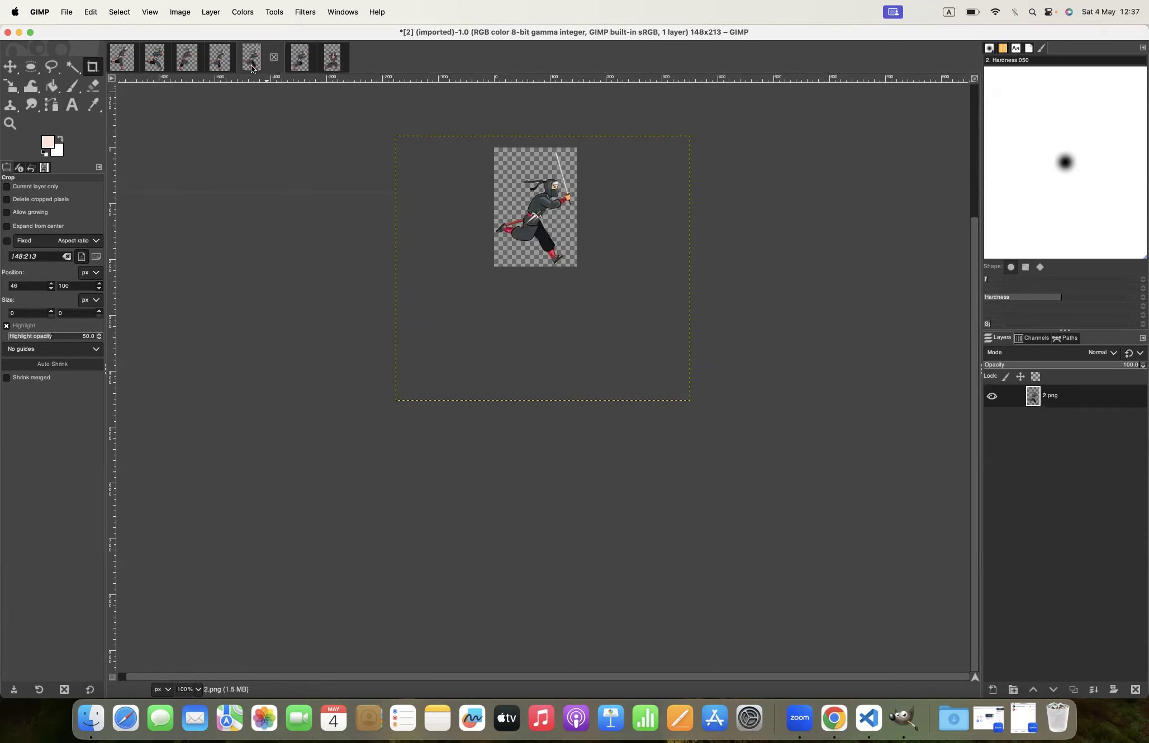
{"action": "left_click", "coordinate": [219, 61]}
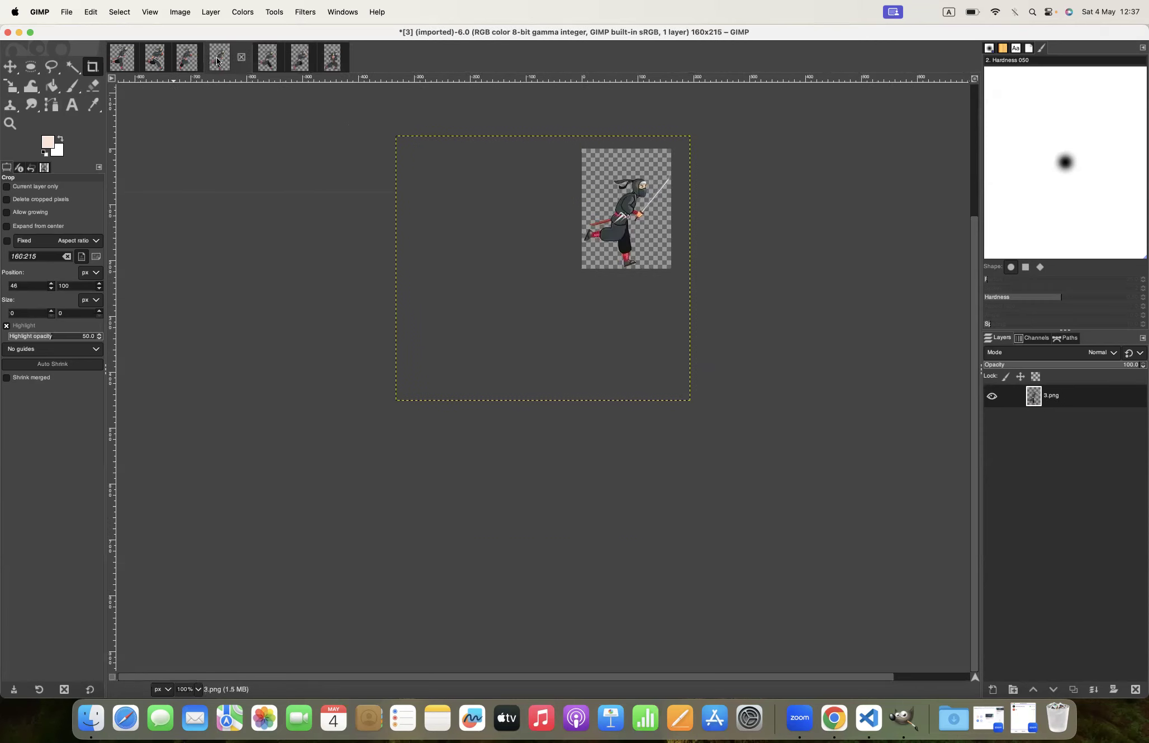
{"action": "left_click", "coordinate": [192, 60]}
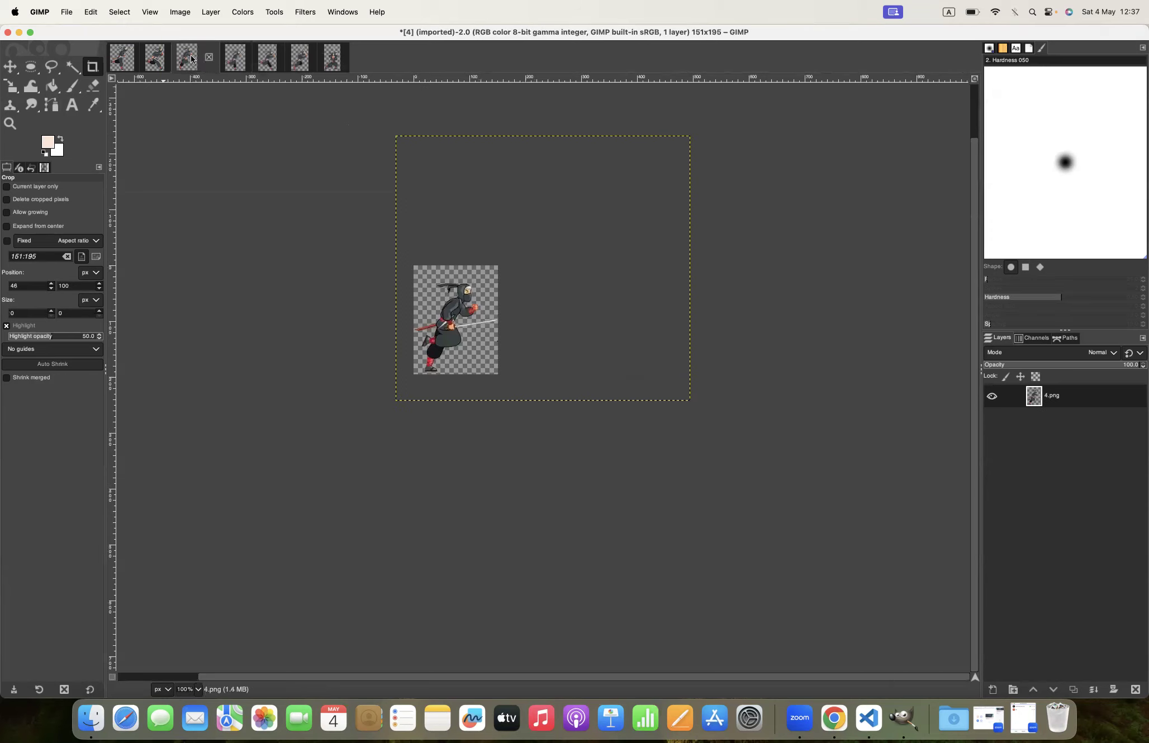
{"action": "left_click", "coordinate": [154, 63]}
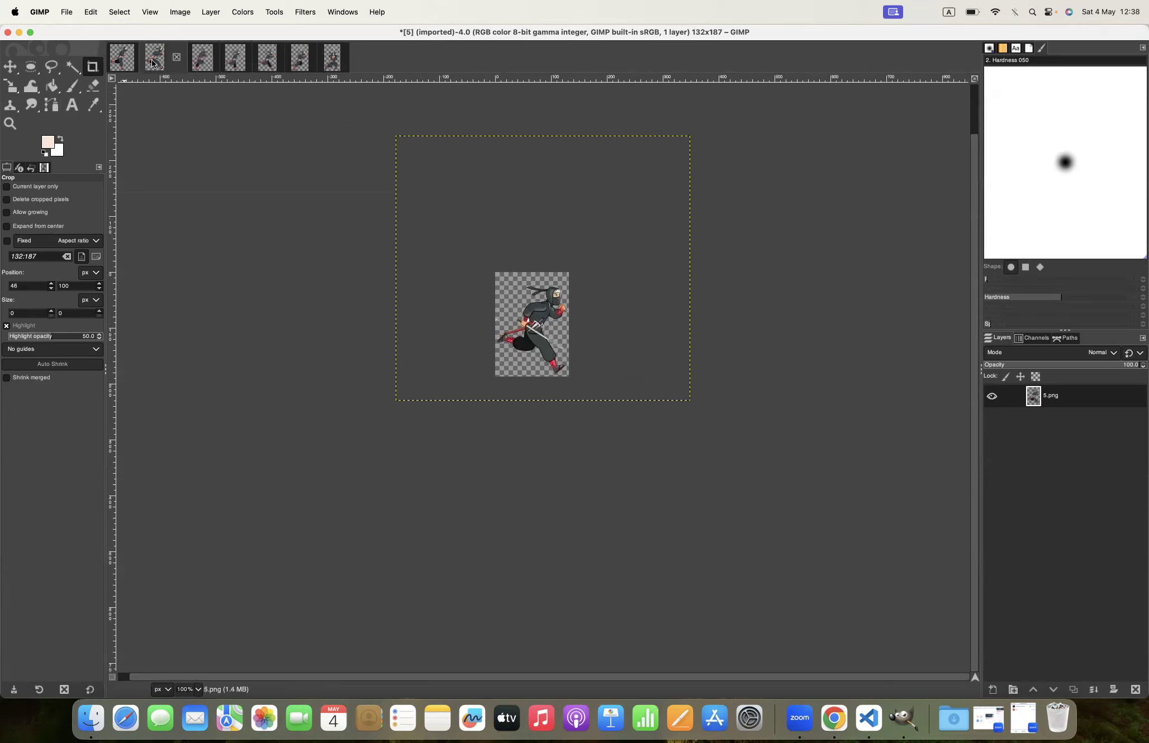
{"action": "left_click", "coordinate": [119, 62]}
{"action": "left_click", "coordinate": [342, 68]}
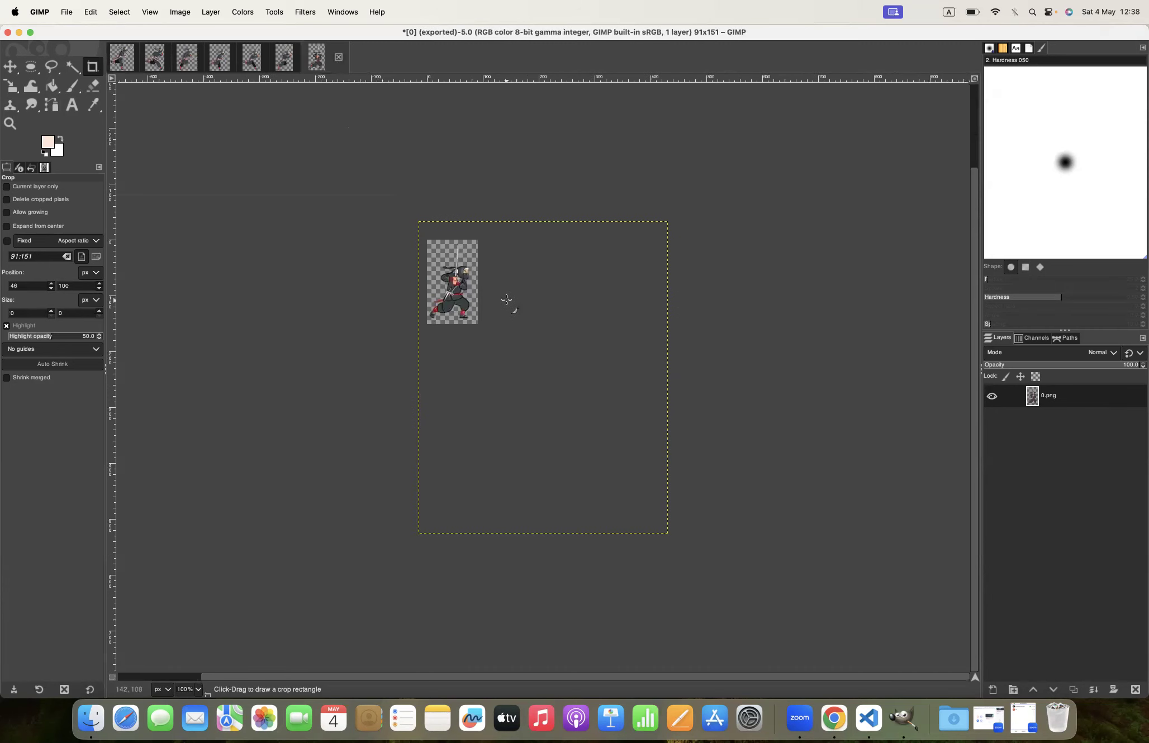
Undo the crop of 0.png, recrop it more tightly around the first ninja to about 90 × 140 px, and re-export it
{"action": "key", "text": "super+z"}
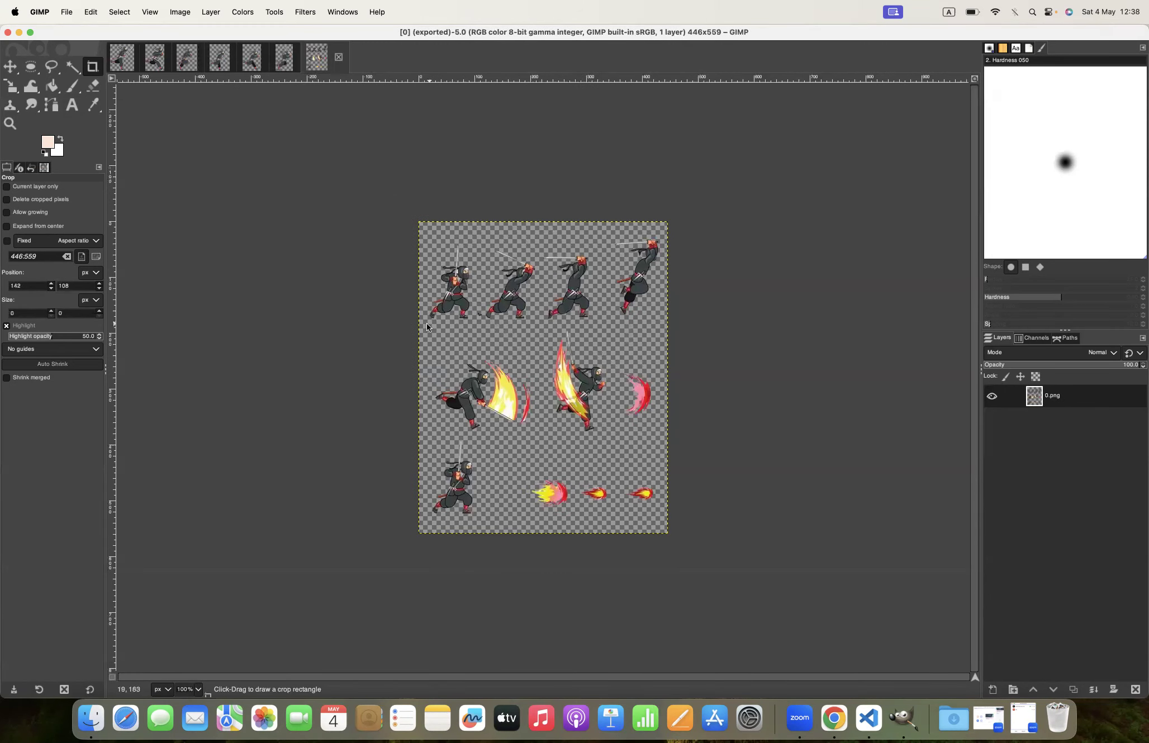
{"action": "left_click_drag", "start_coordinate": [427, 323], "coordinate": [477, 241]}
{"action": "left_click_drag", "start_coordinate": [447, 313], "coordinate": [433, 289]}
{"action": "left_click", "coordinate": [453, 293]}
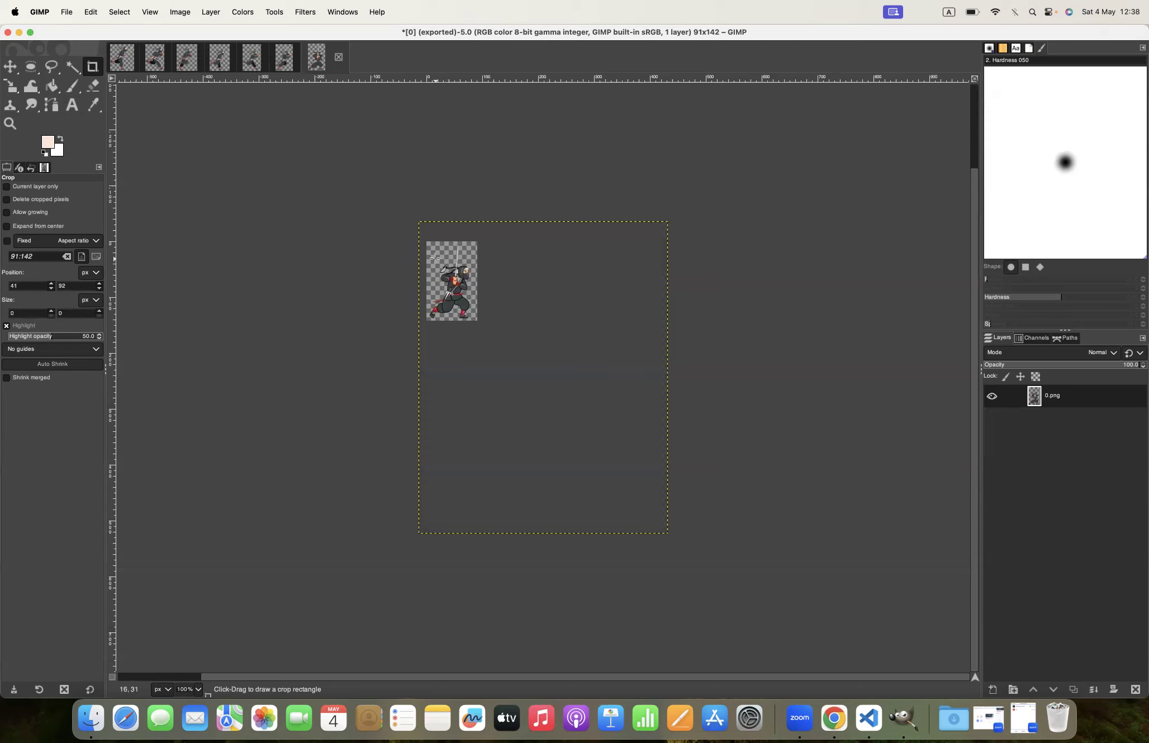
{"action": "mouse_move", "coordinate": [430, 245]}
{"action": "left_mouse_down"}
{"action": "mouse_move", "coordinate": [463, 277]}
{"action": "mouse_move", "coordinate": [469, 322]}
{"action": "mouse_move", "coordinate": [473, 287]}
{"action": "mouse_move", "coordinate": [434, 287]}
{"action": "mouse_move", "coordinate": [450, 252]}
{"action": "left_mouse_up"}
{"action": "left_click", "coordinate": [450, 285]}
{"action": "key", "text": "super+e"}
Export the cropped 1.png over the existing file in the ninja folder and close its image without saving a GIMP project
{"action": "key", "text": "ctrl+shift+Tab"}
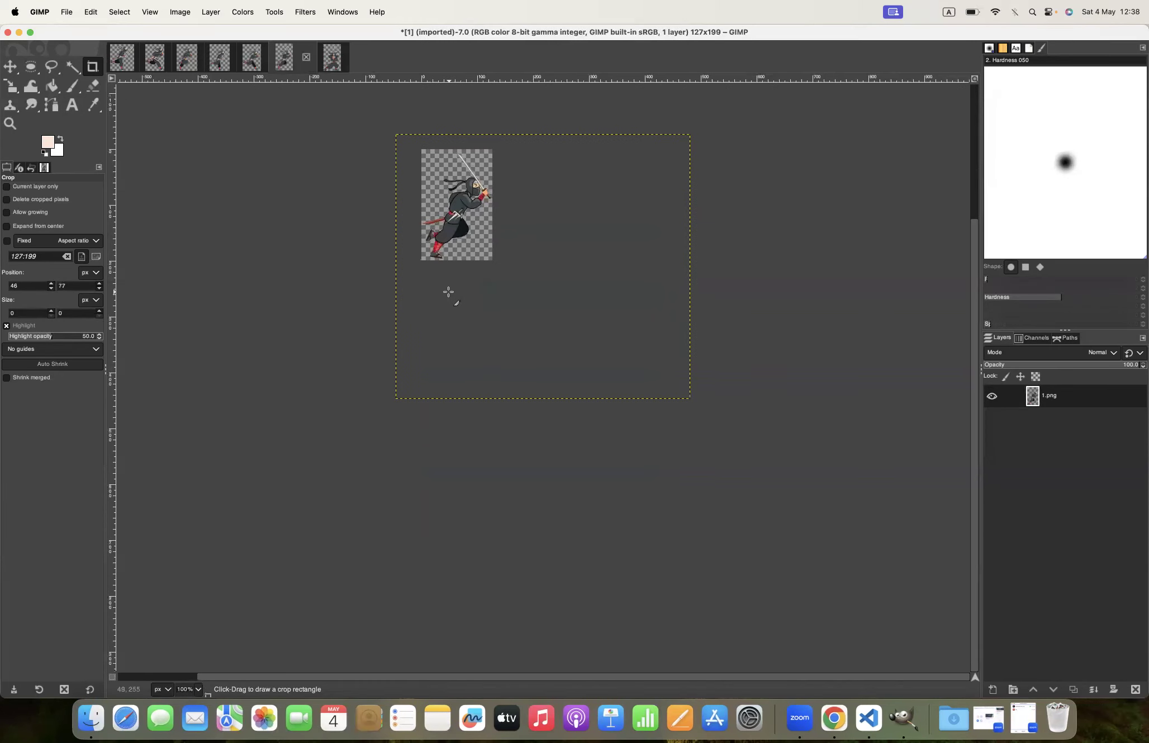
{"action": "key", "text": "super+shift+e"}
{"action": "left_click", "coordinate": [507, 359]}
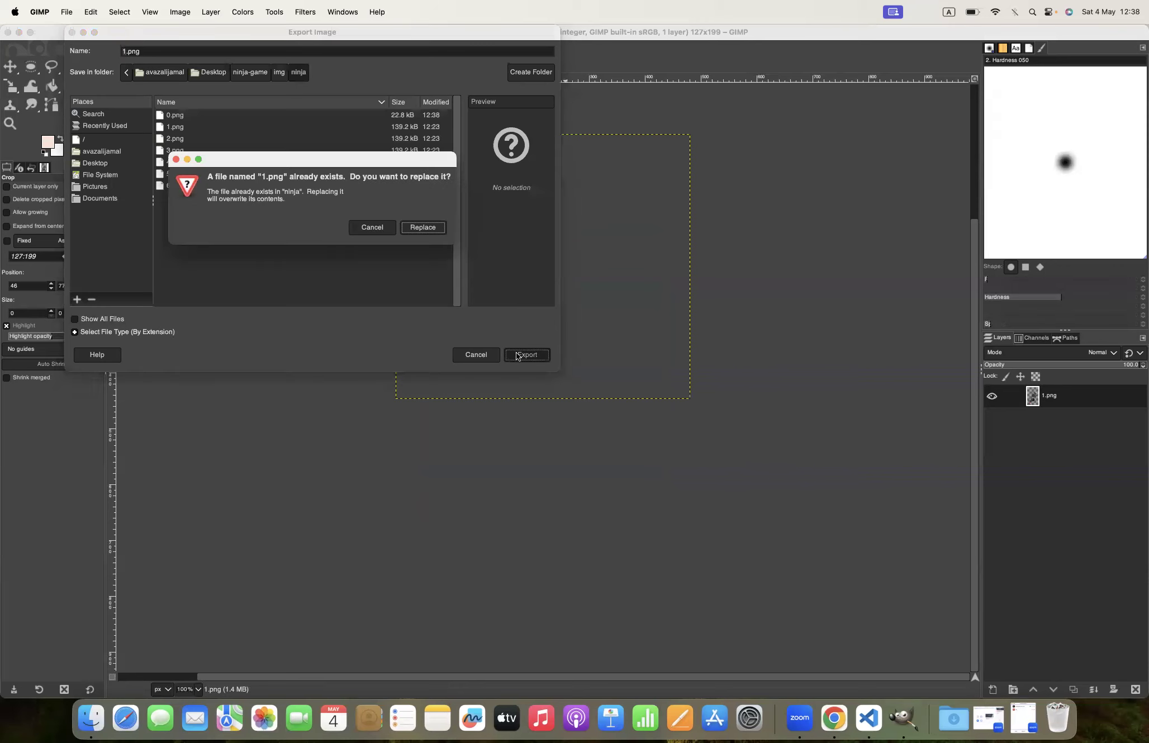
{"action": "left_click", "coordinate": [431, 229]}
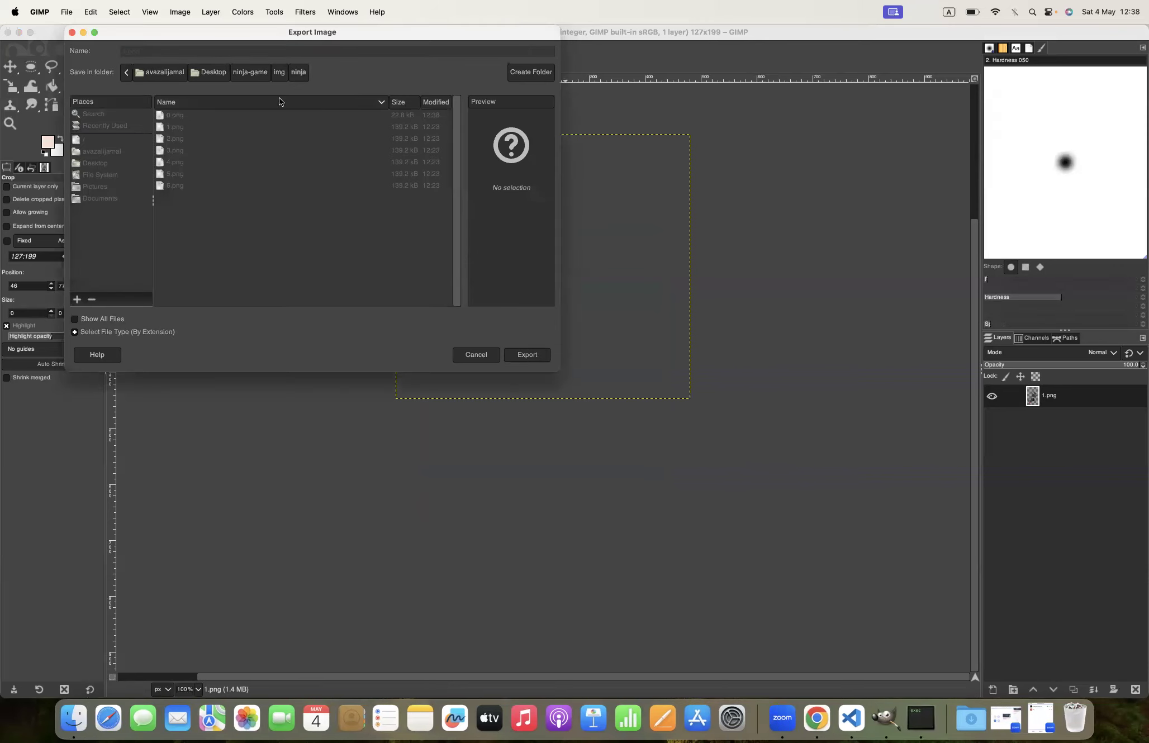
{"action": "left_click", "coordinate": [631, 486]}
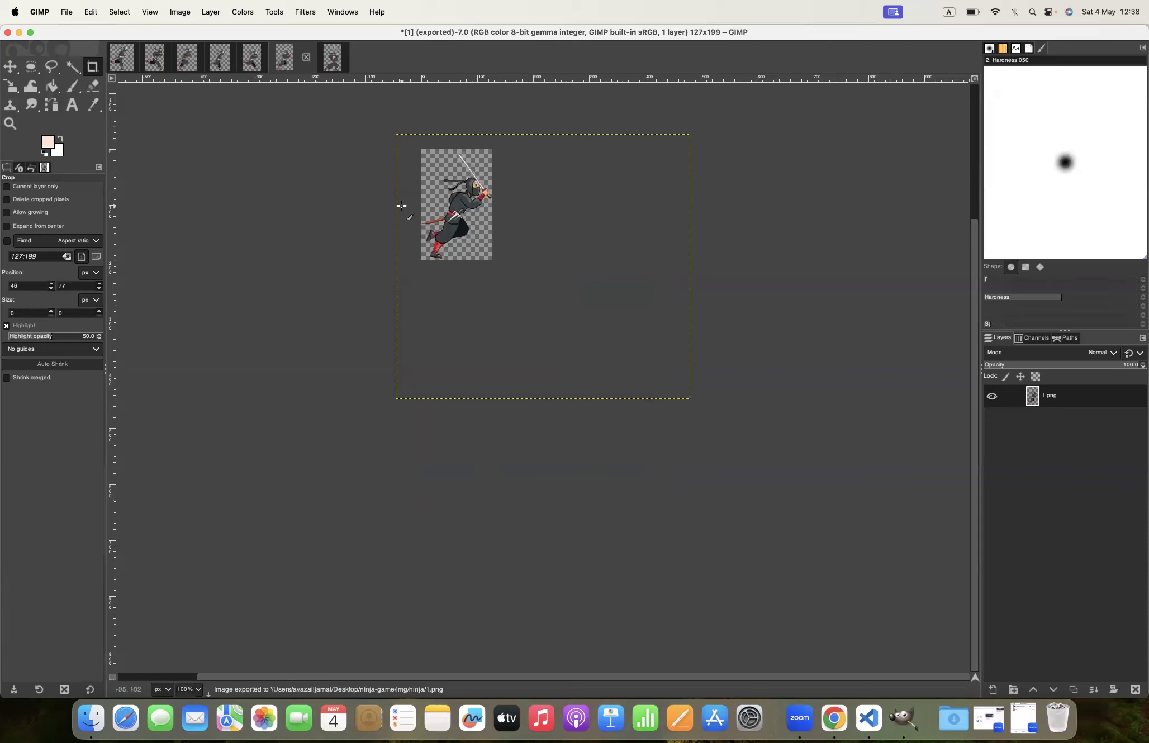
{"action": "key", "text": "super+w"}
{"action": "left_click", "coordinate": [645, 418]}
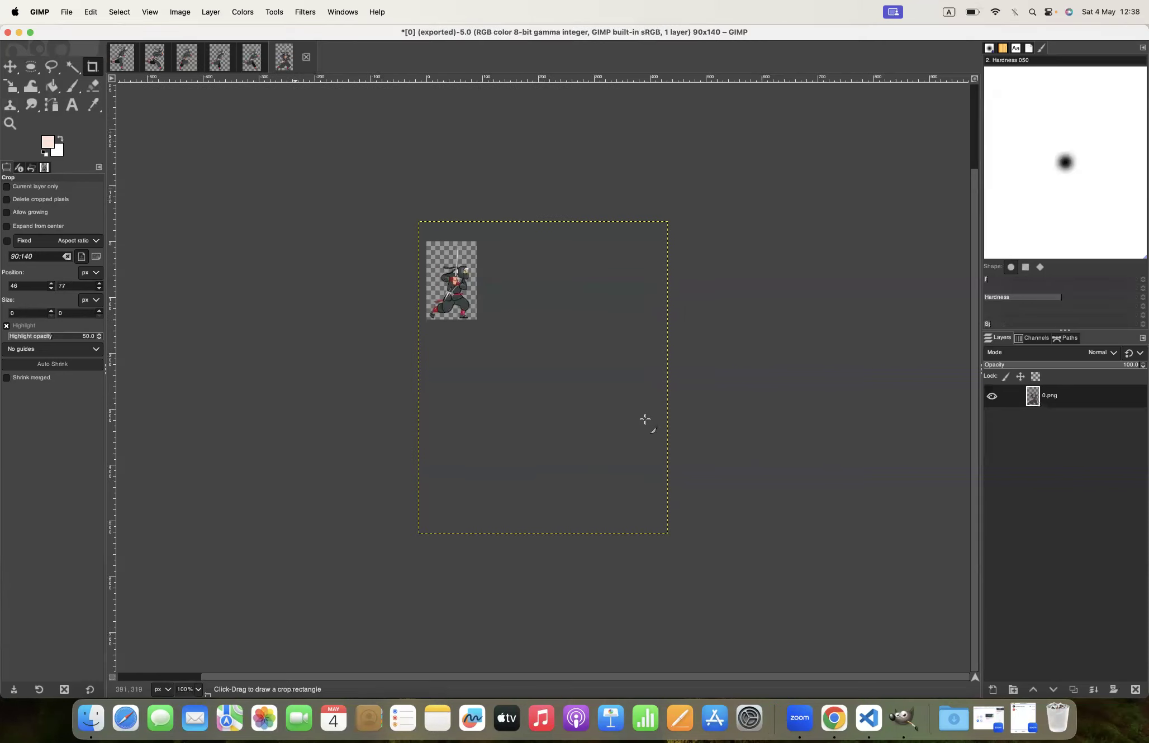
Close the exported 0.png image and discard its unsaved project changes
{"action": "key", "text": "super+w"}
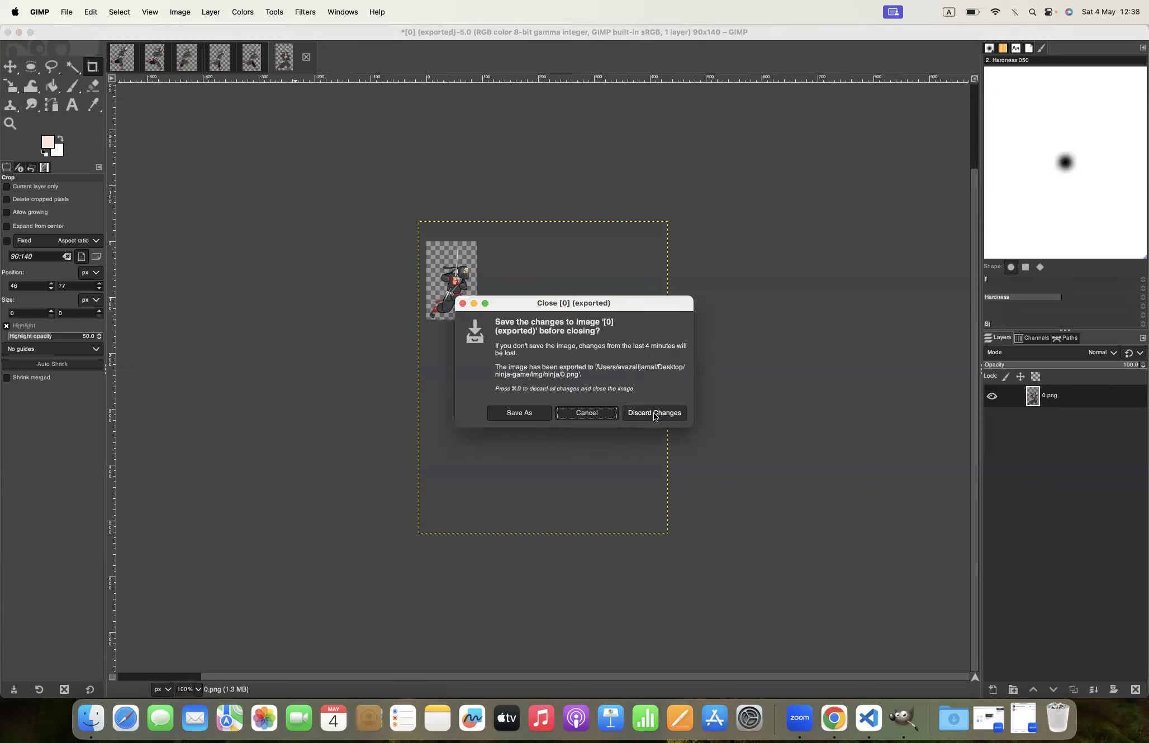
{"action": "left_click", "coordinate": [585, 414]}
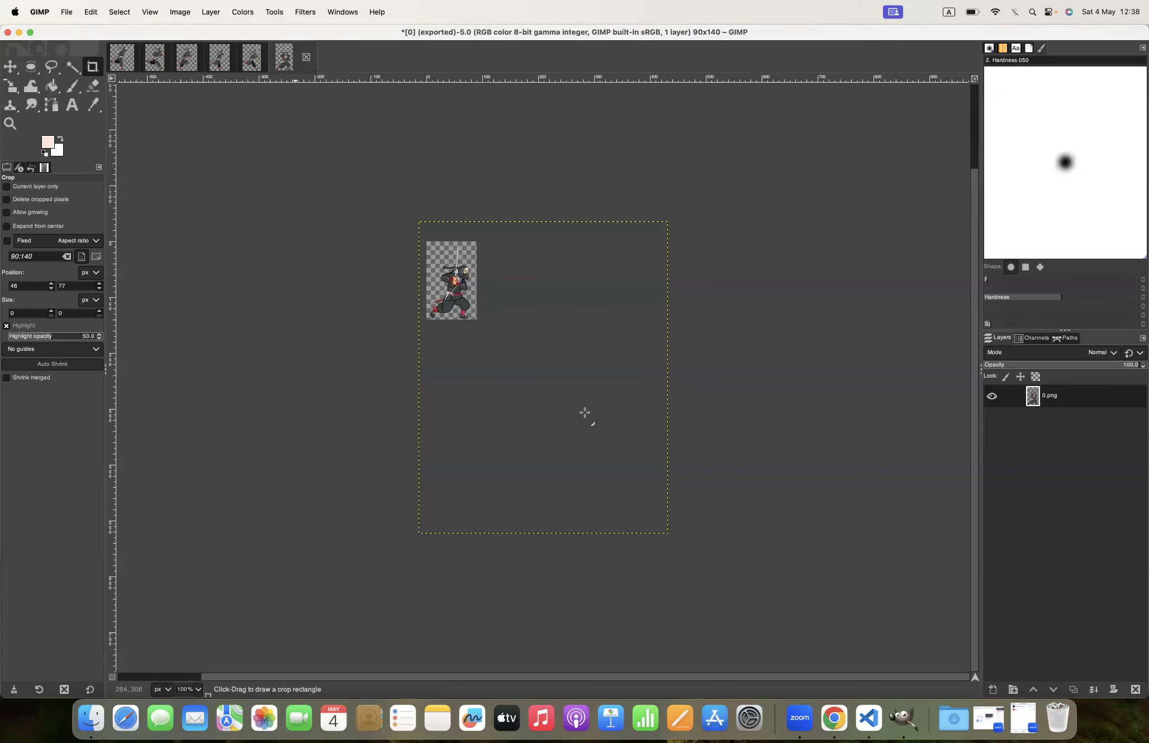
{"action": "key", "text": "super+w"}
{"action": "left_click", "coordinate": [646, 412]}
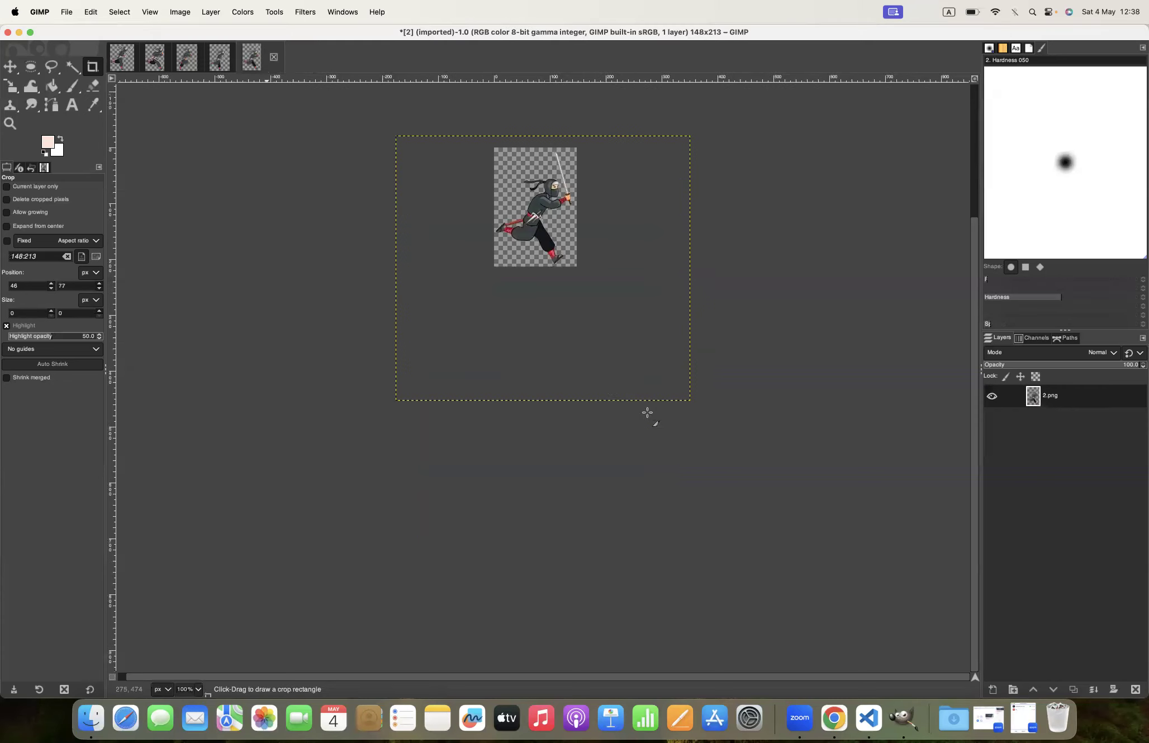
Export the cropped 2.png over the existing file in the ninja folder and close its image without saving a GIMP project
{"action": "key", "text": "shift+super+e"}
{"action": "left_click", "coordinate": [527, 354]}
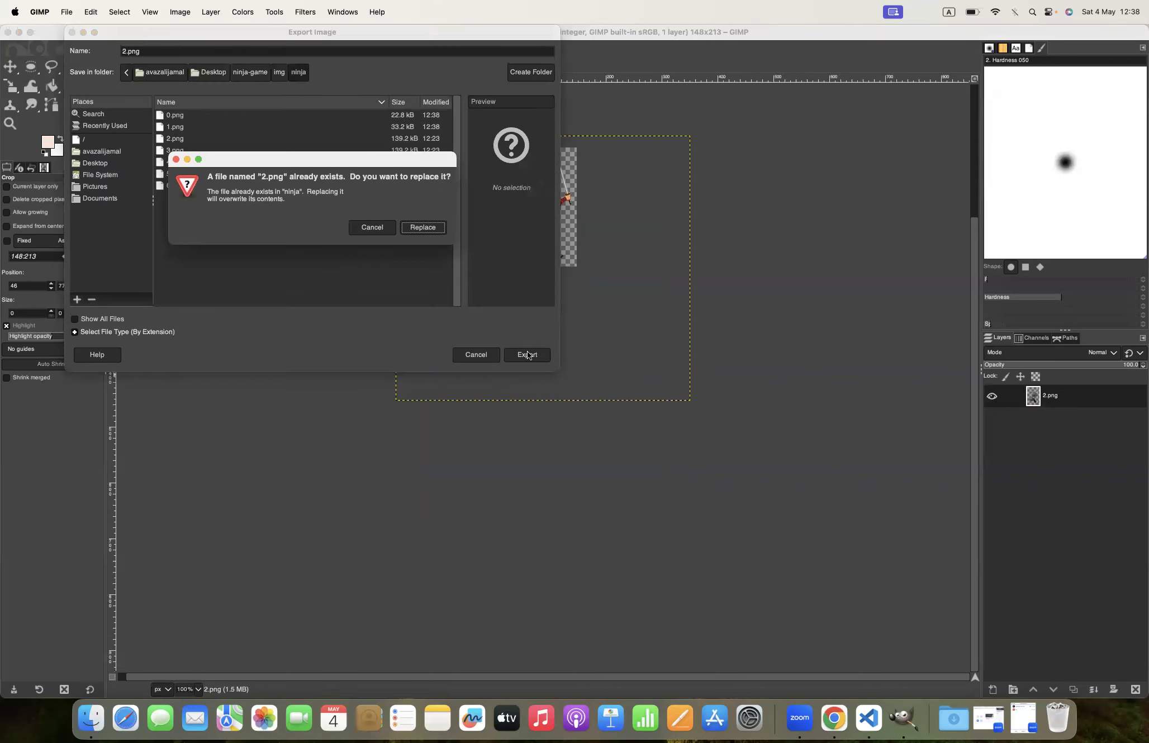
{"action": "left_click", "coordinate": [423, 228]}
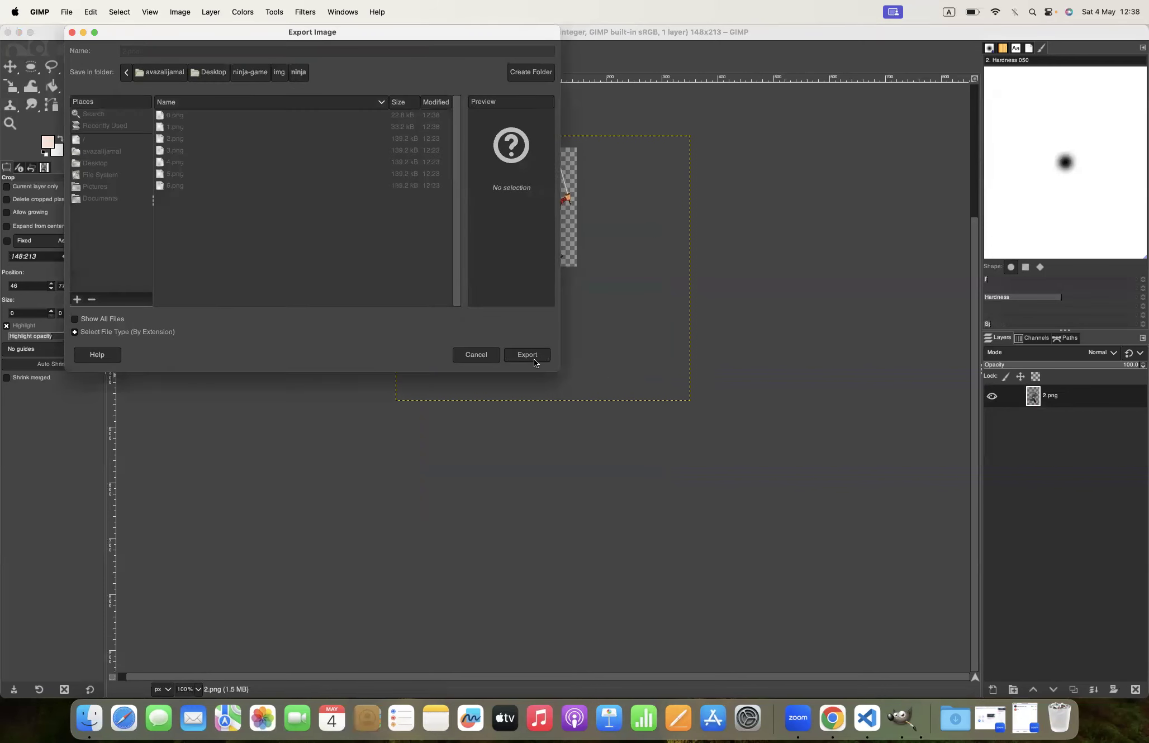
{"action": "left_click", "coordinate": [640, 487]}
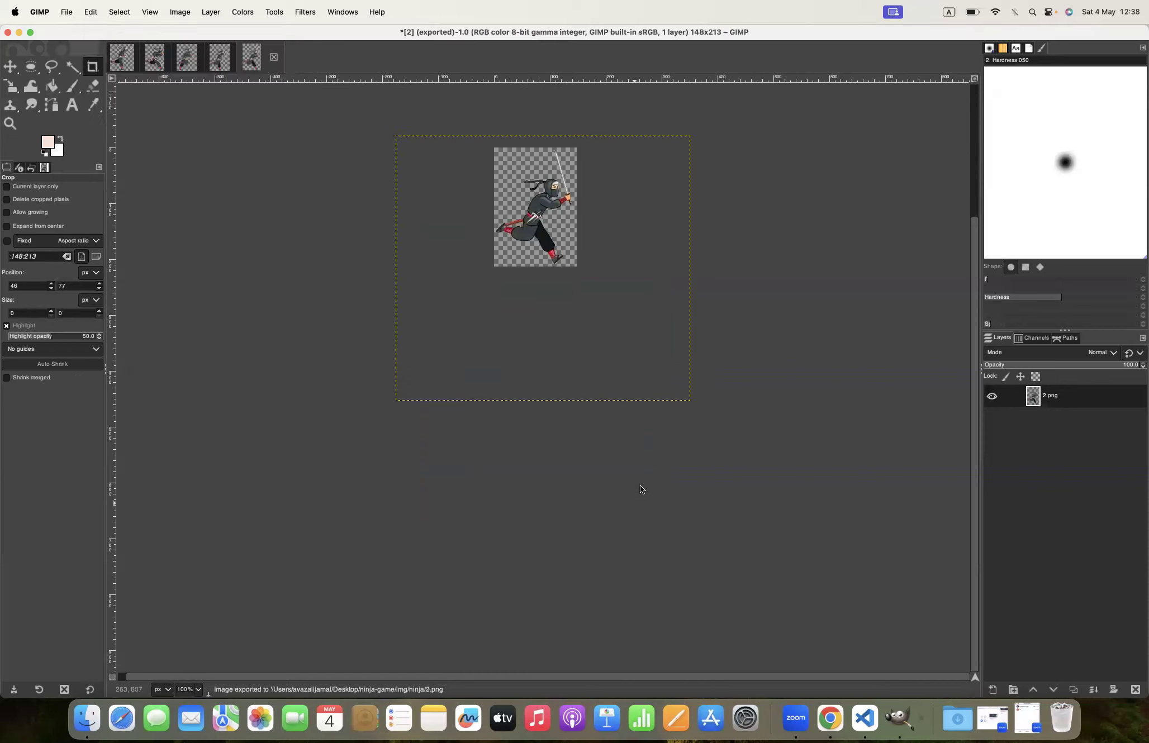
{"action": "key", "text": "super+w"}
{"action": "left_click", "coordinate": [657, 413]}
{"action": "key", "text": "super+shift+e"}
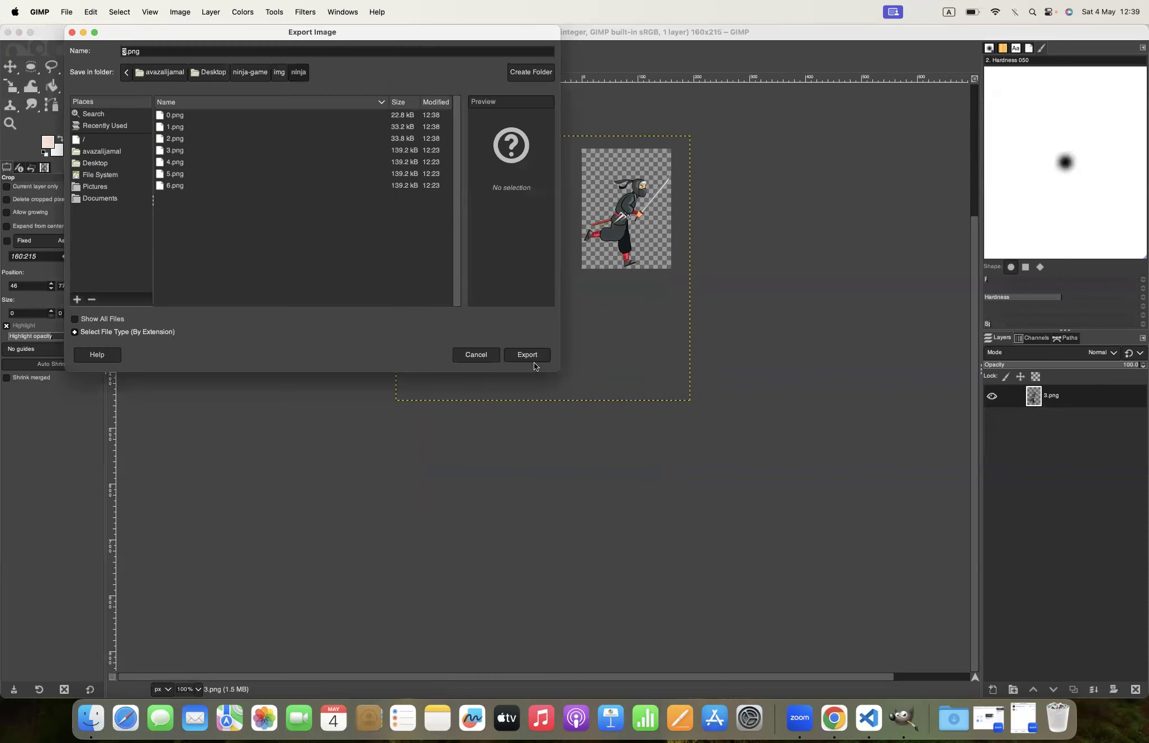
{"action": "left_click", "coordinate": [536, 380]}
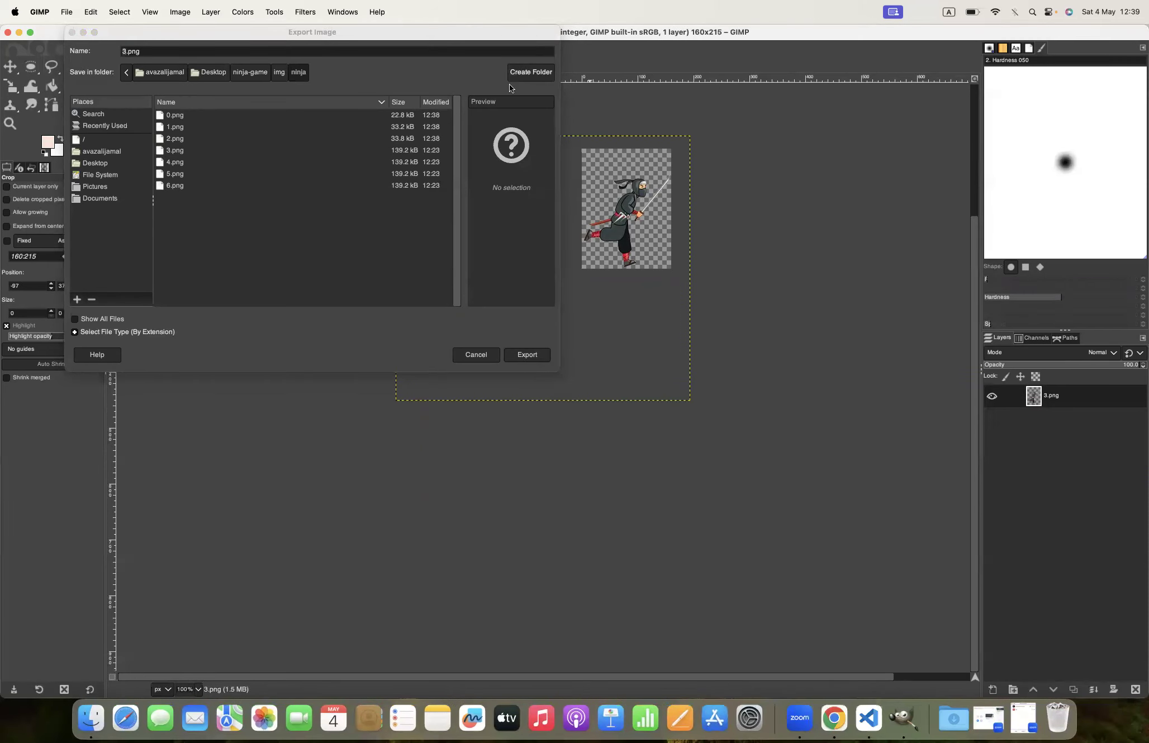
{"action": "left_click", "coordinate": [476, 352]}
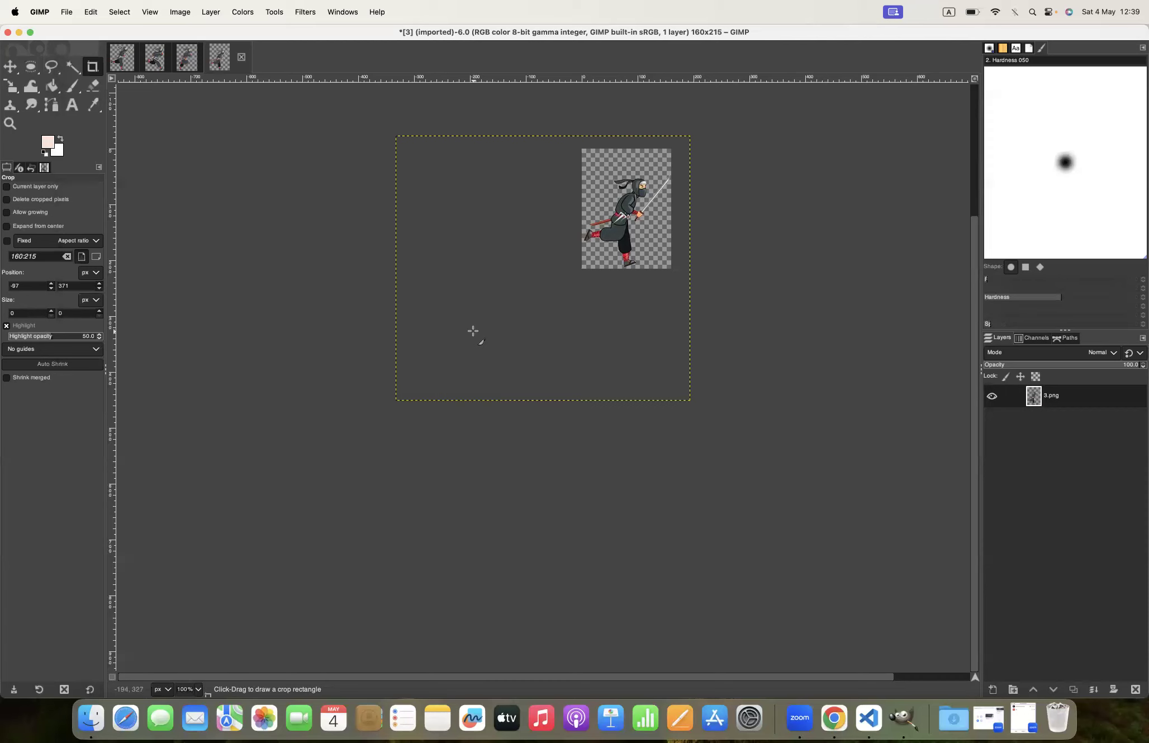
Export the cropped 3.png over the existing file in the ninja folder and close its image without saving a GIMP project
{"action": "key", "text": "super+shift+e"}
{"action": "left_click", "coordinate": [528, 357]}
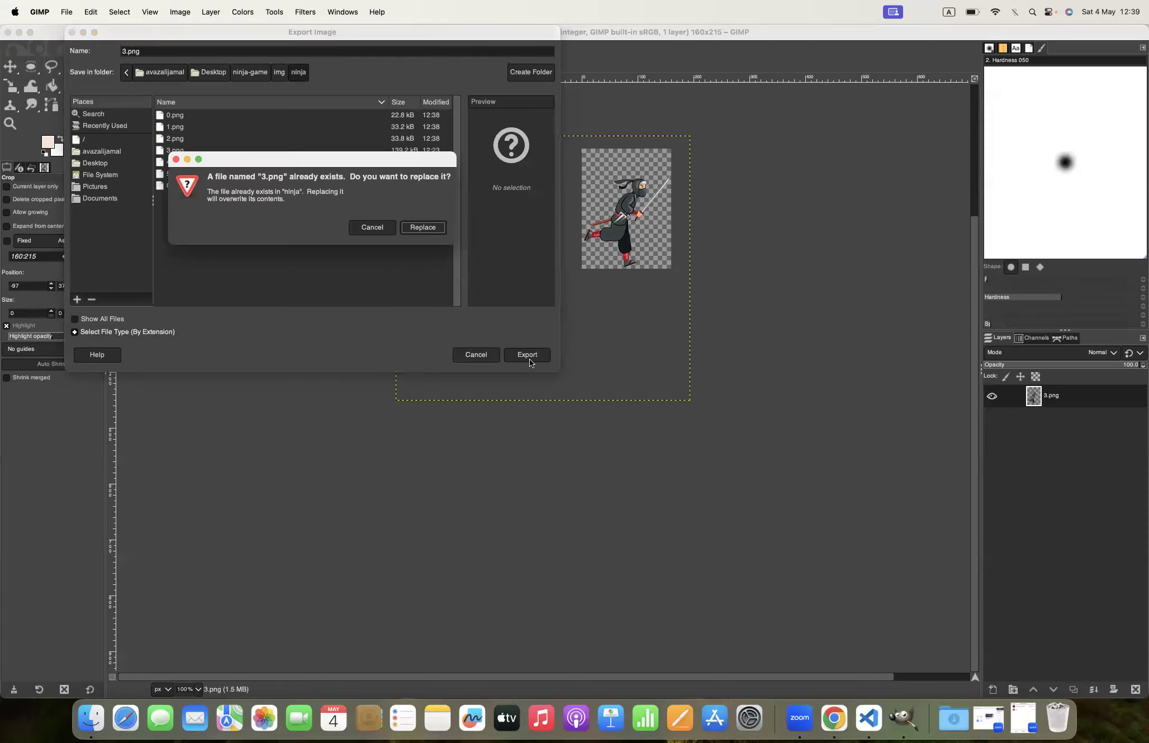
{"action": "left_click", "coordinate": [423, 228]}
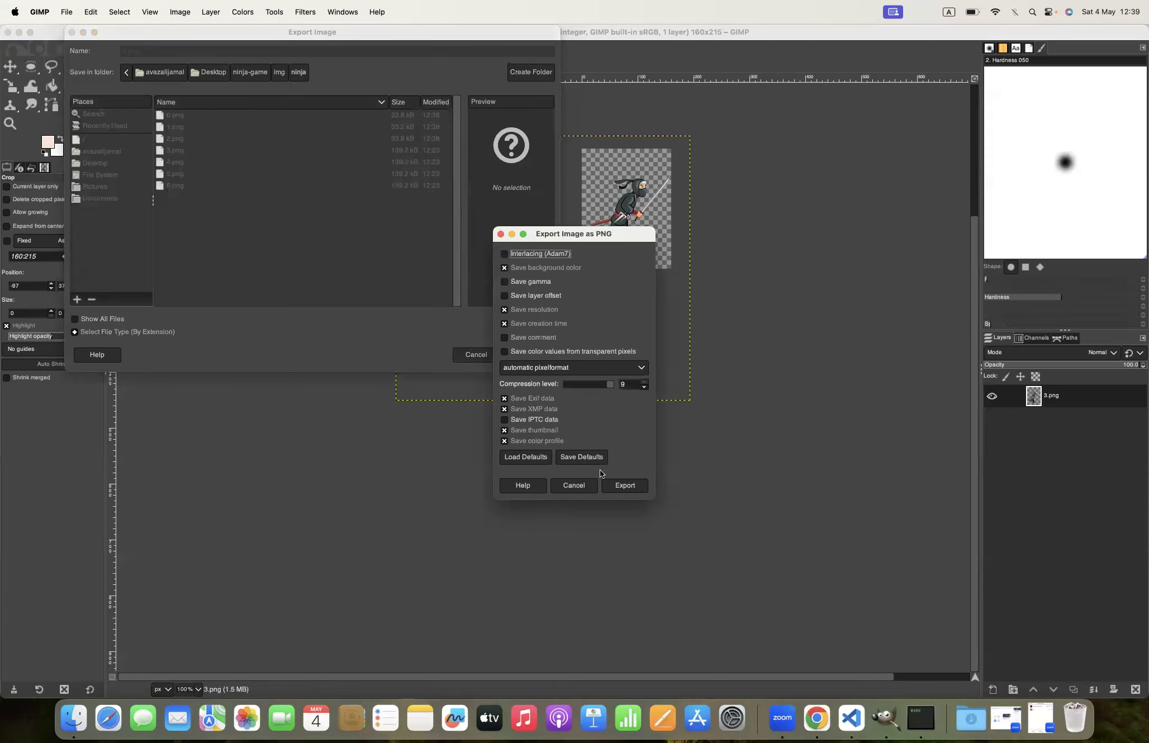
{"action": "left_click", "coordinate": [619, 483]}
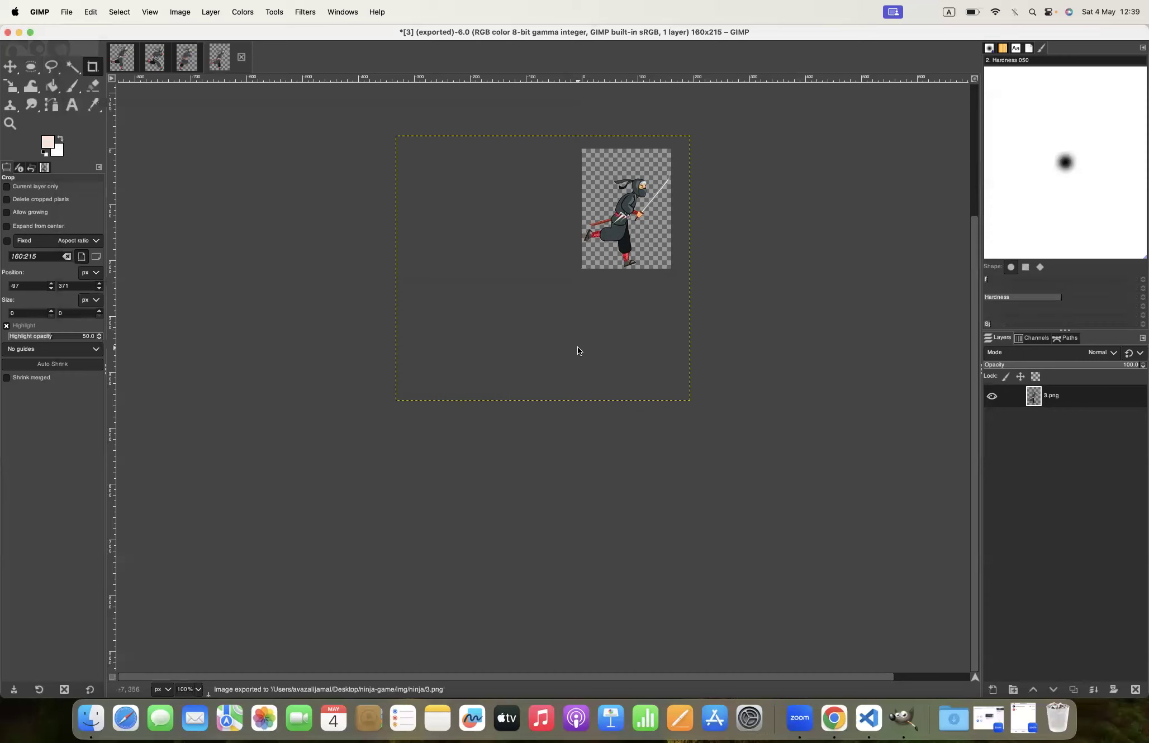
{"action": "key", "text": "super+w"}
{"action": "left_click", "coordinate": [654, 412]}
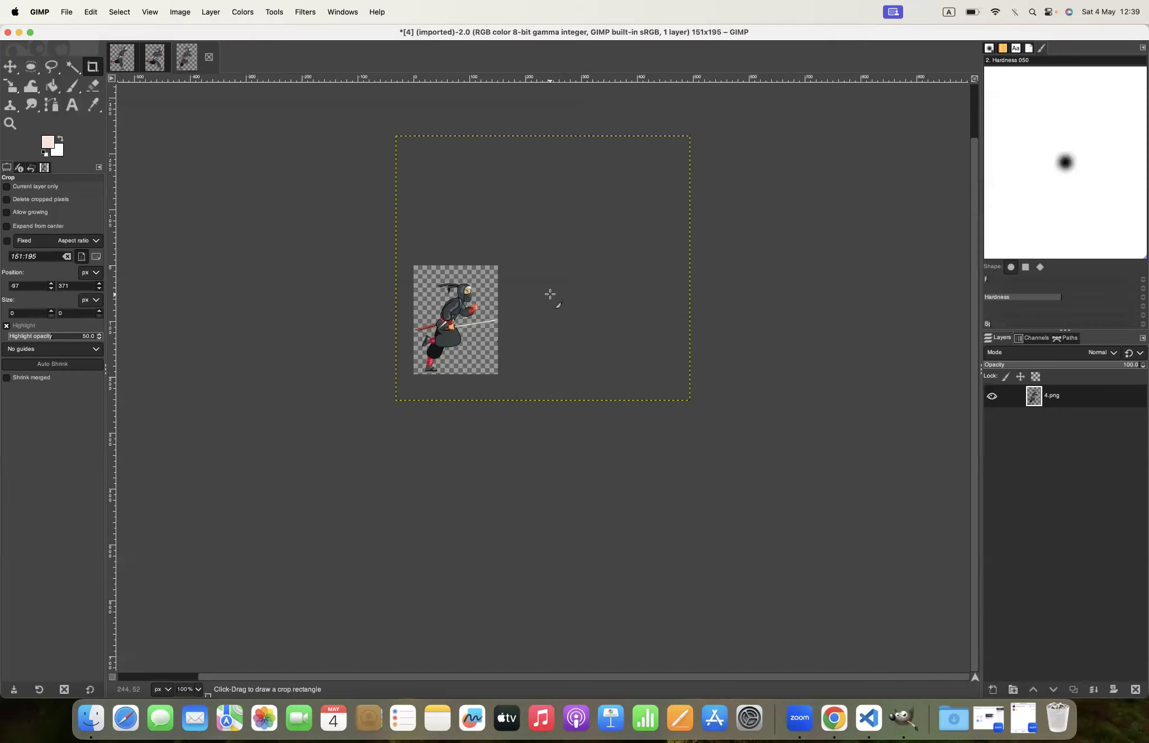
Export the cropped 4.png over the existing file in the ninja folder and close its image without saving a GIMP project
{"action": "key", "text": "shift+super+e"}
{"action": "left_click", "coordinate": [531, 358]}
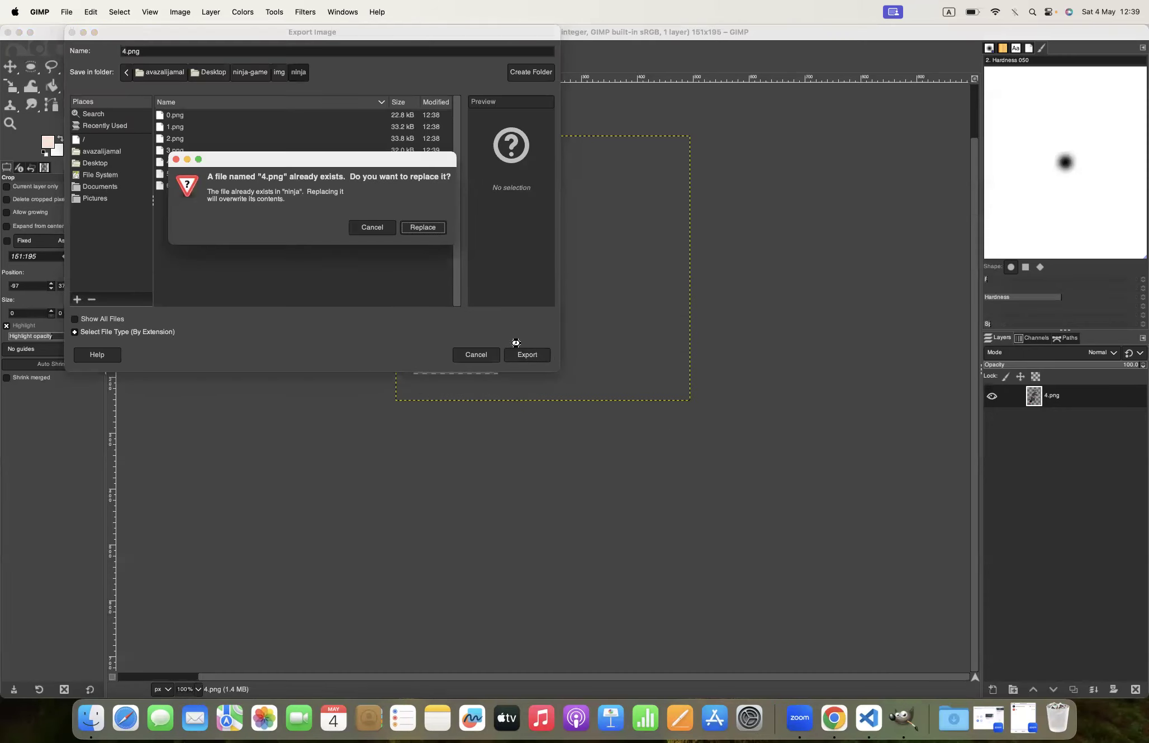
{"action": "left_click", "coordinate": [420, 227]}
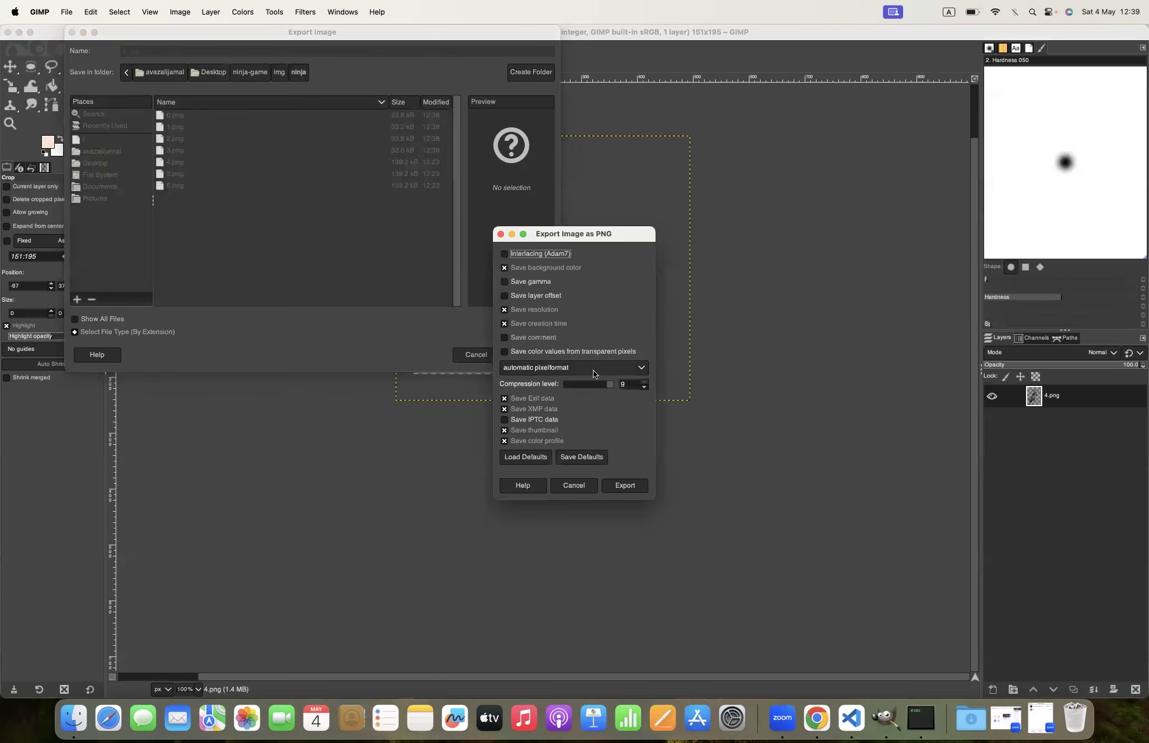
{"action": "left_click", "coordinate": [624, 485]}
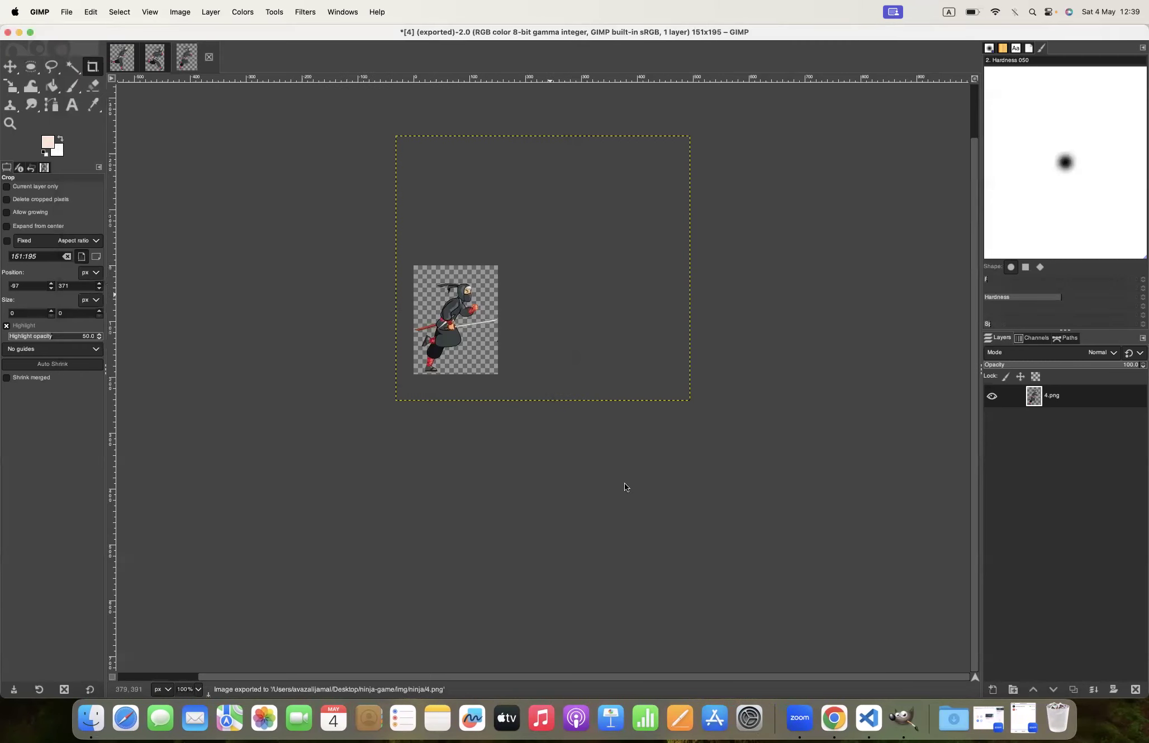
{"action": "key", "text": "super+w"}
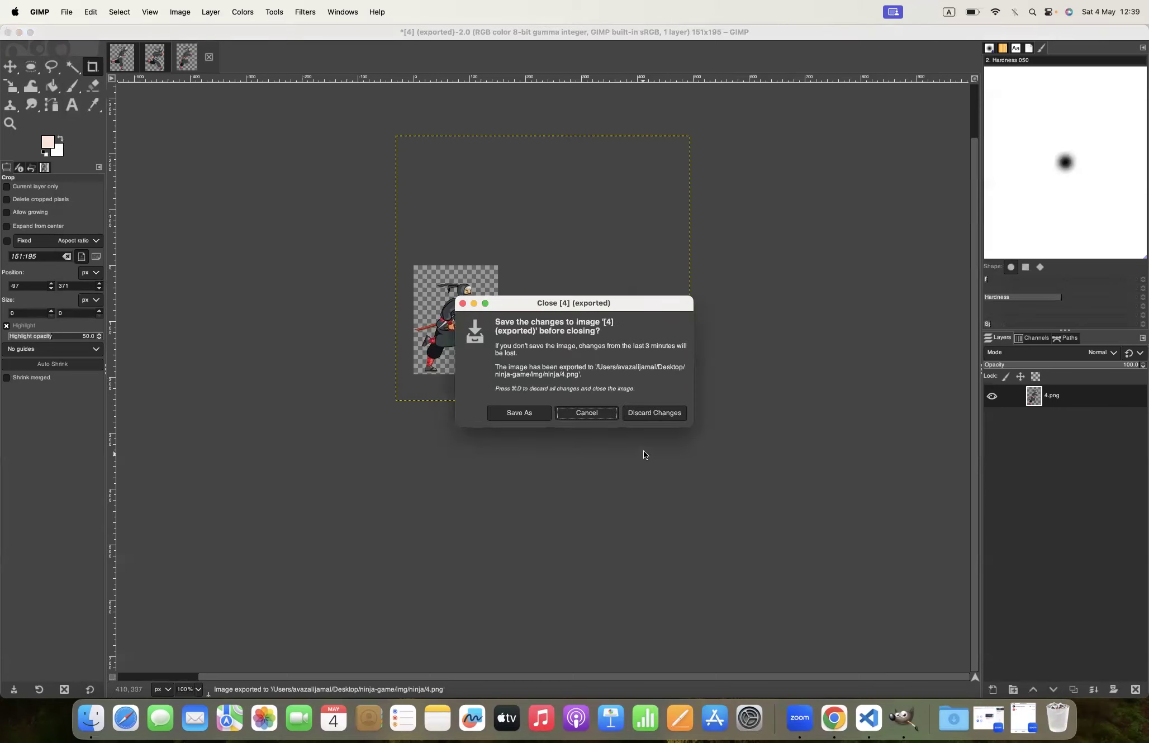
{"action": "left_click", "coordinate": [668, 416]}
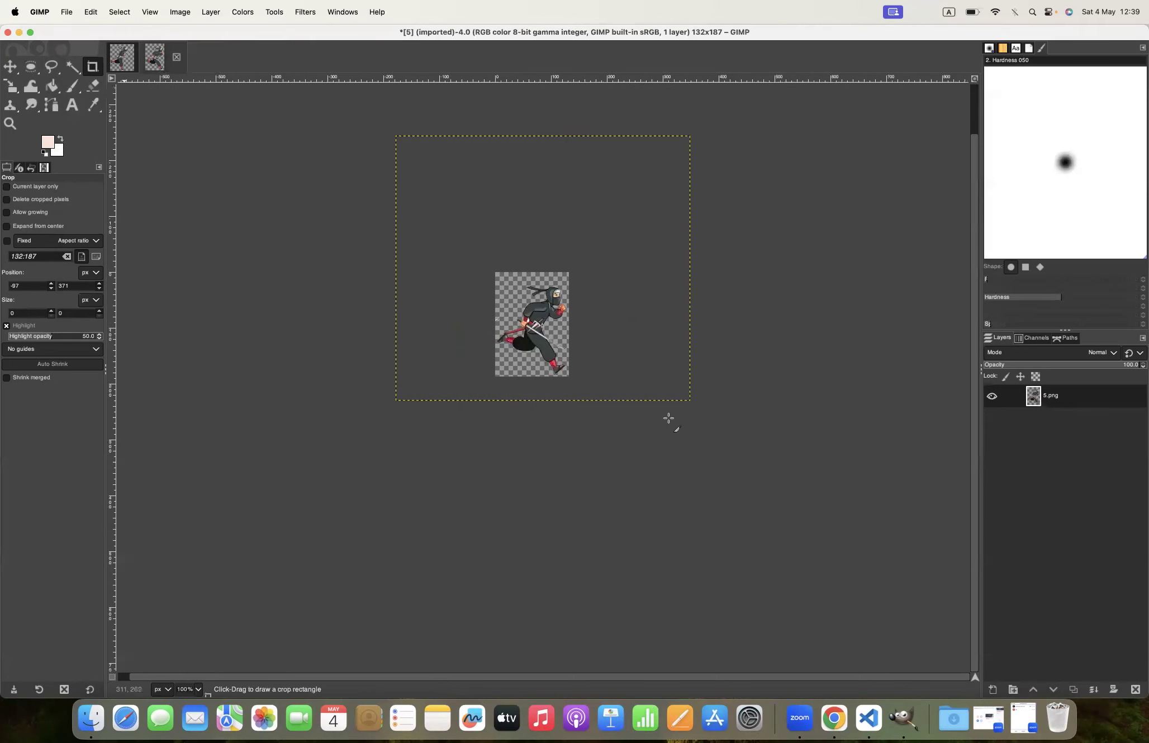
Export the cropped 5.png over the existing file in the ninja folder and close its image without saving a GIMP project
{"action": "key", "text": "shift+super+e"}
{"action": "left_click", "coordinate": [527, 354]}
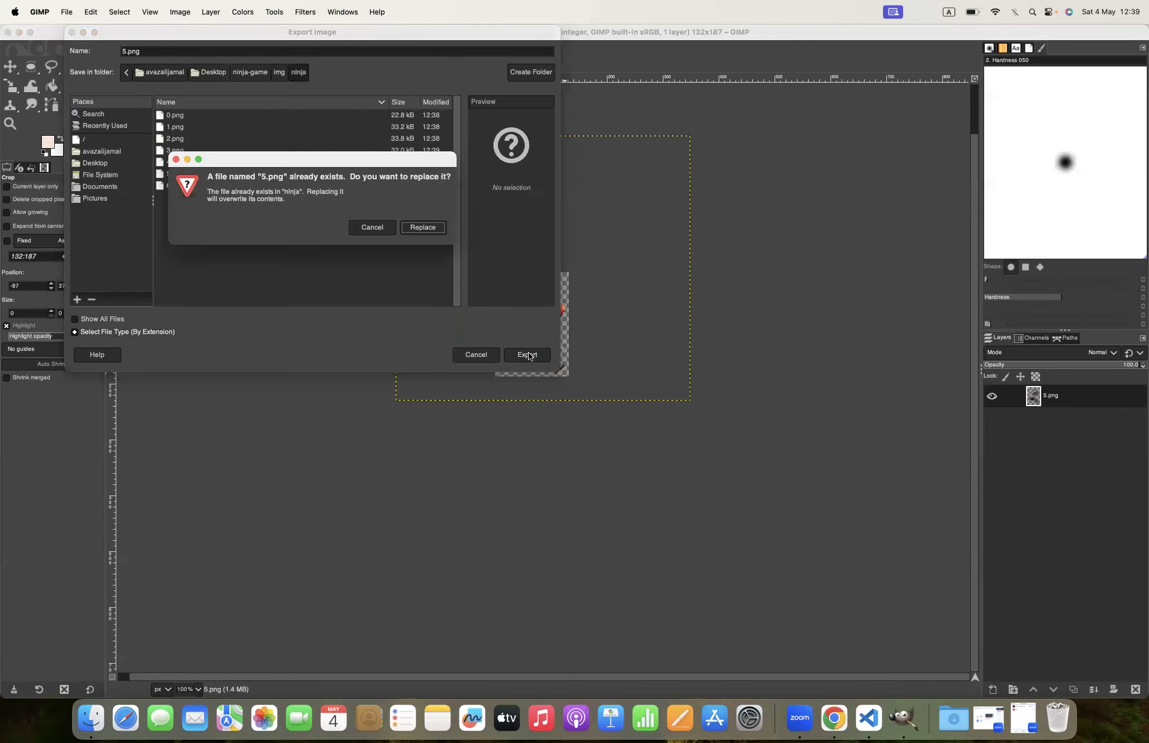
{"action": "left_click", "coordinate": [431, 226]}
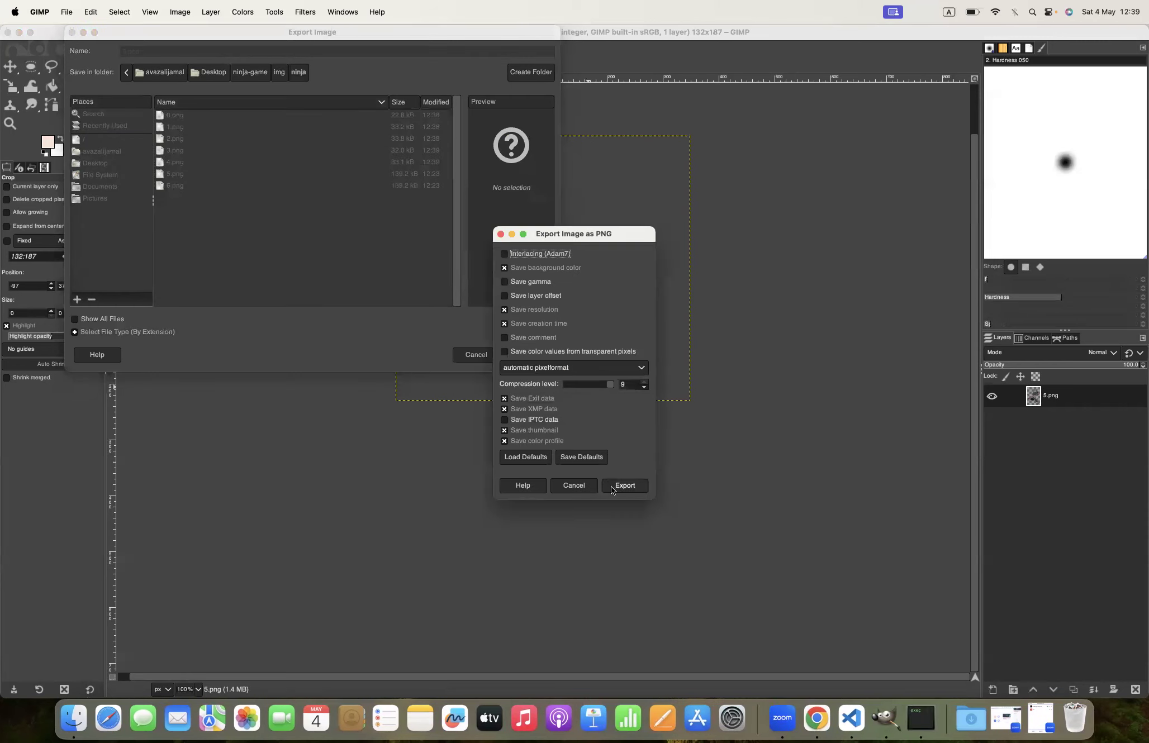
{"action": "left_click", "coordinate": [624, 485]}
{"action": "key", "text": "super+w"}
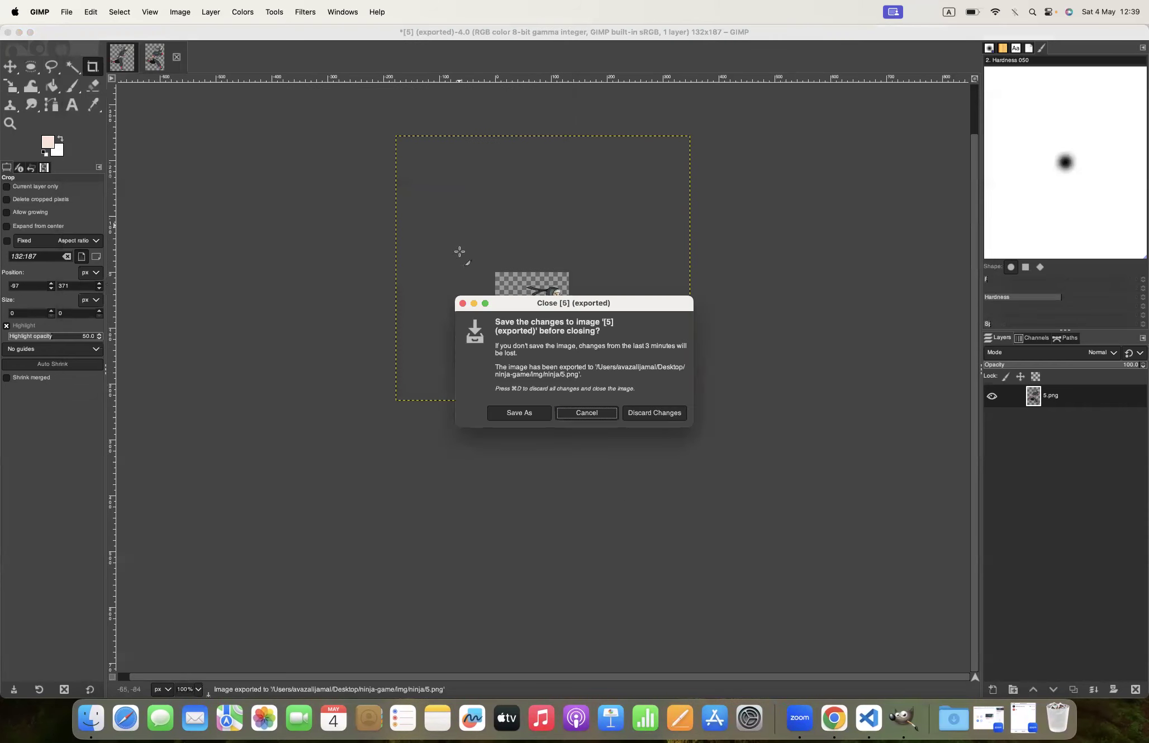
{"action": "left_click", "coordinate": [657, 409]}
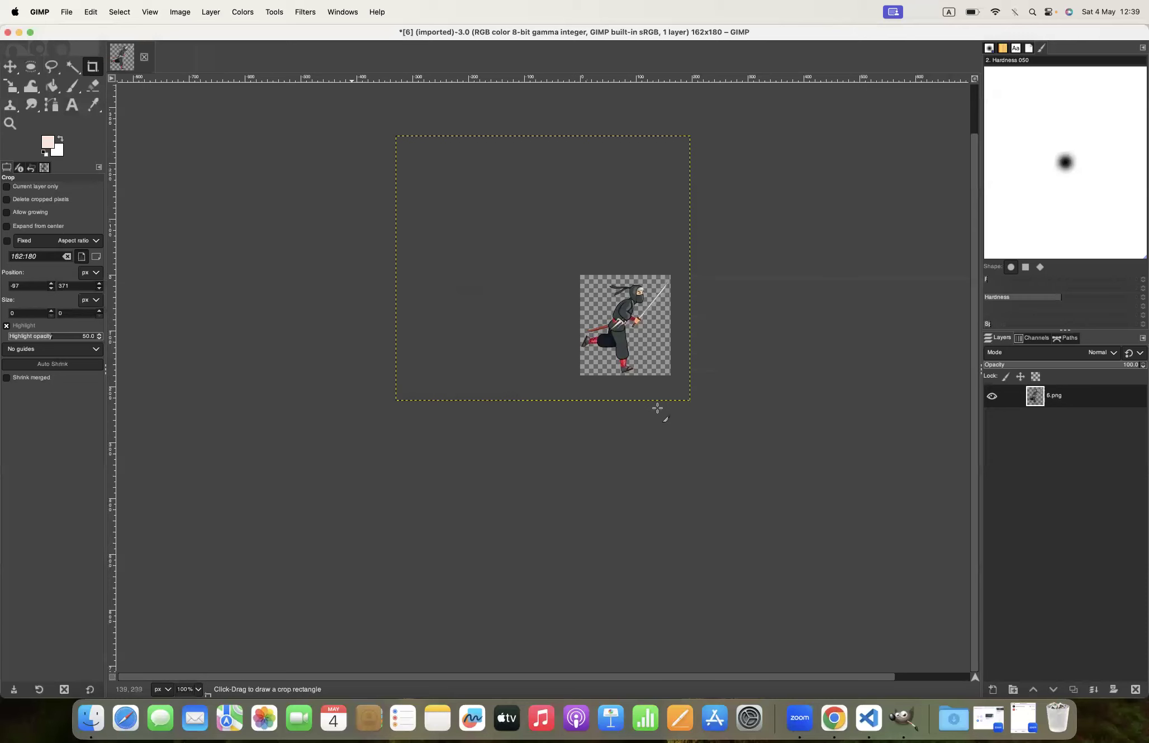
Export the cropped 6.png over the existing file in the ninja folder and close its image without saving a GIMP project
{"action": "key", "text": "shift+super+e"}
{"action": "left_click", "coordinate": [526, 357]}
{"action": "left_click", "coordinate": [423, 227]}
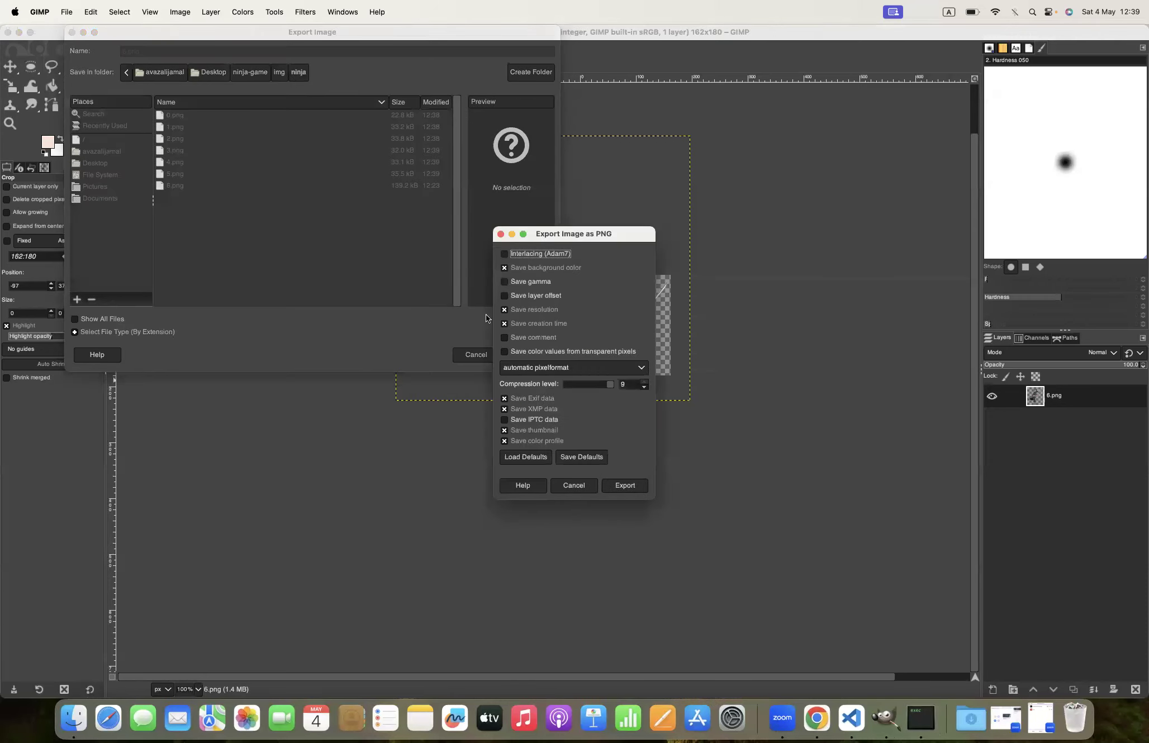
{"action": "left_click", "coordinate": [624, 485]}
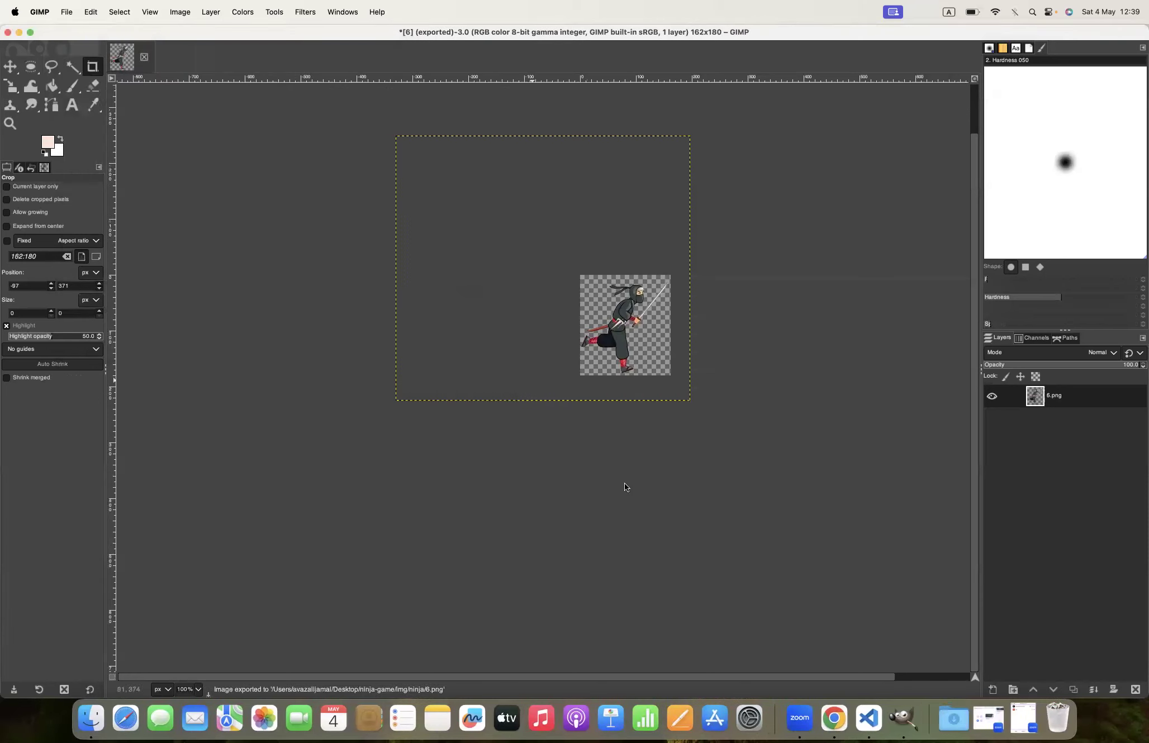
{"action": "key", "text": "super+w"}
{"action": "left_click", "coordinate": [662, 413]}
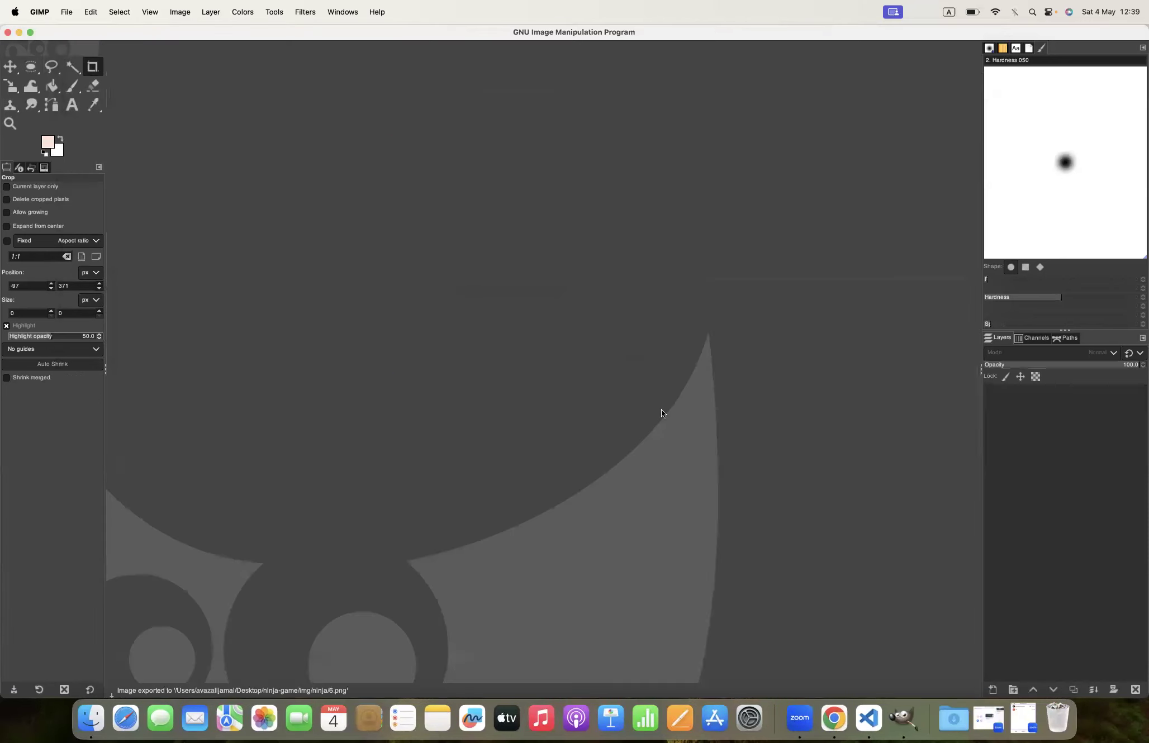
Switch to Finder, review the exported ninja images, and go up to the img folder to check bg.jpg
{"action": "key", "text": "ctrl+Right"}
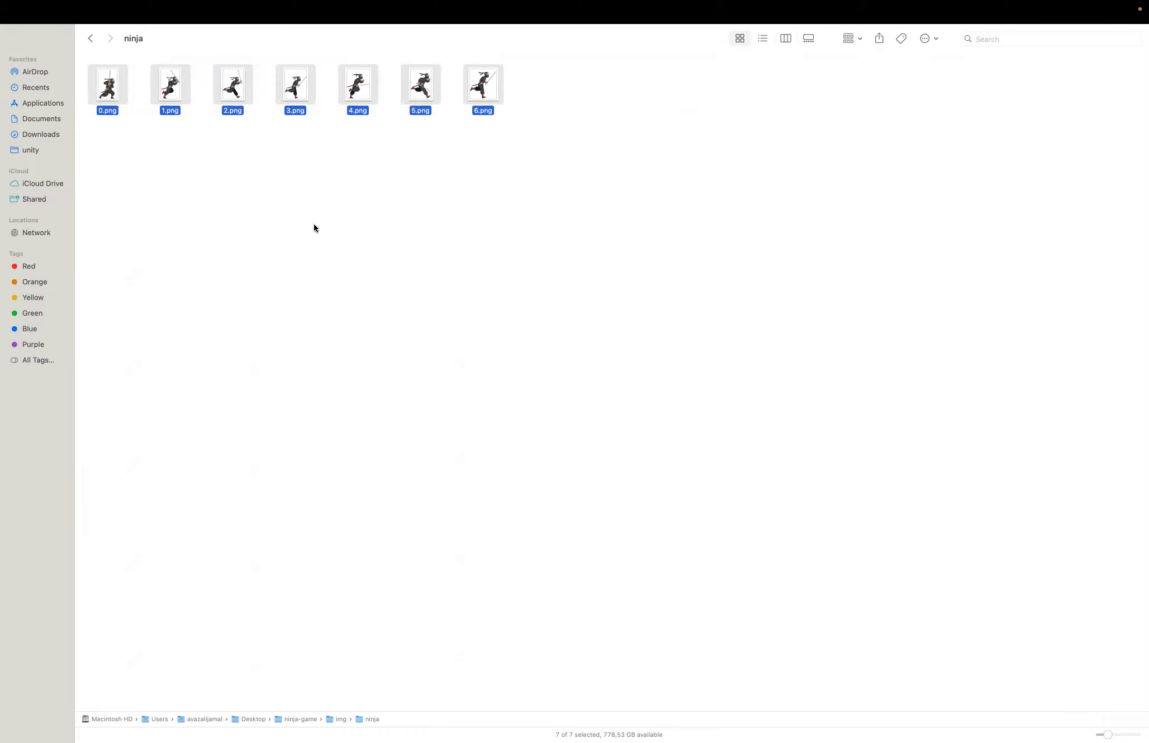
{"action": "key", "text": "ctrl+Left"}
{"action": "key", "text": "ctrl+Right"}
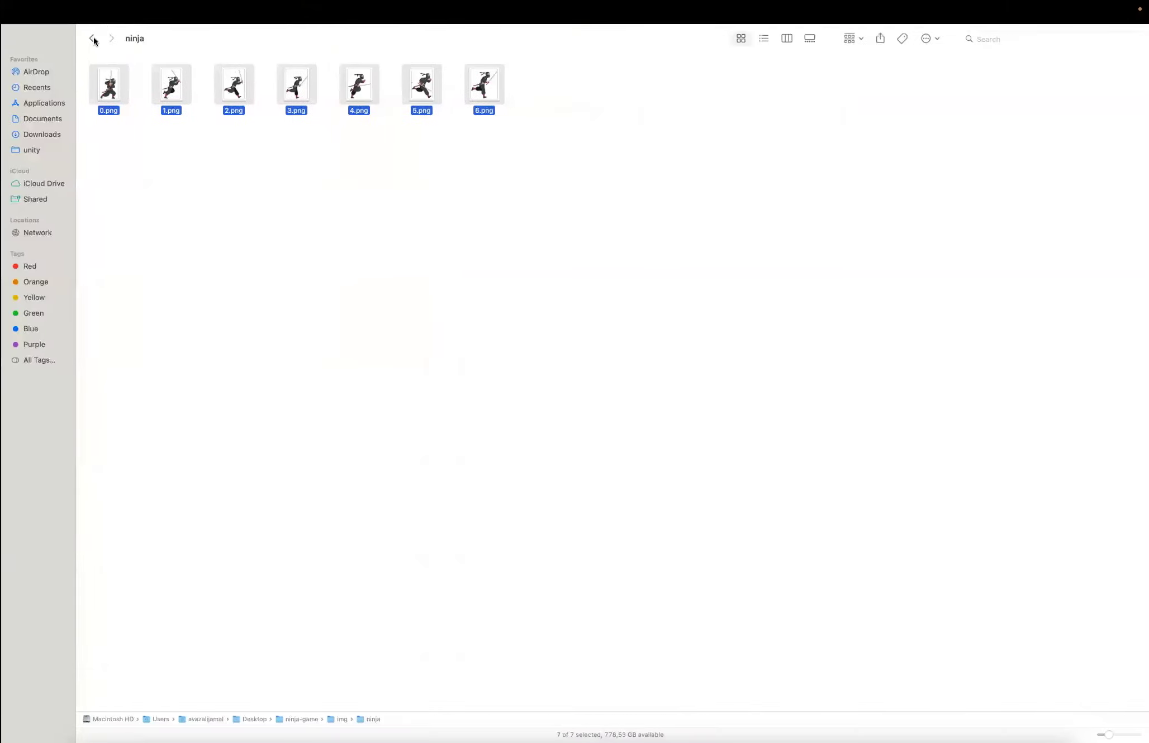
{"action": "left_click", "coordinate": [91, 38]}
{"action": "left_click", "coordinate": [111, 81]}
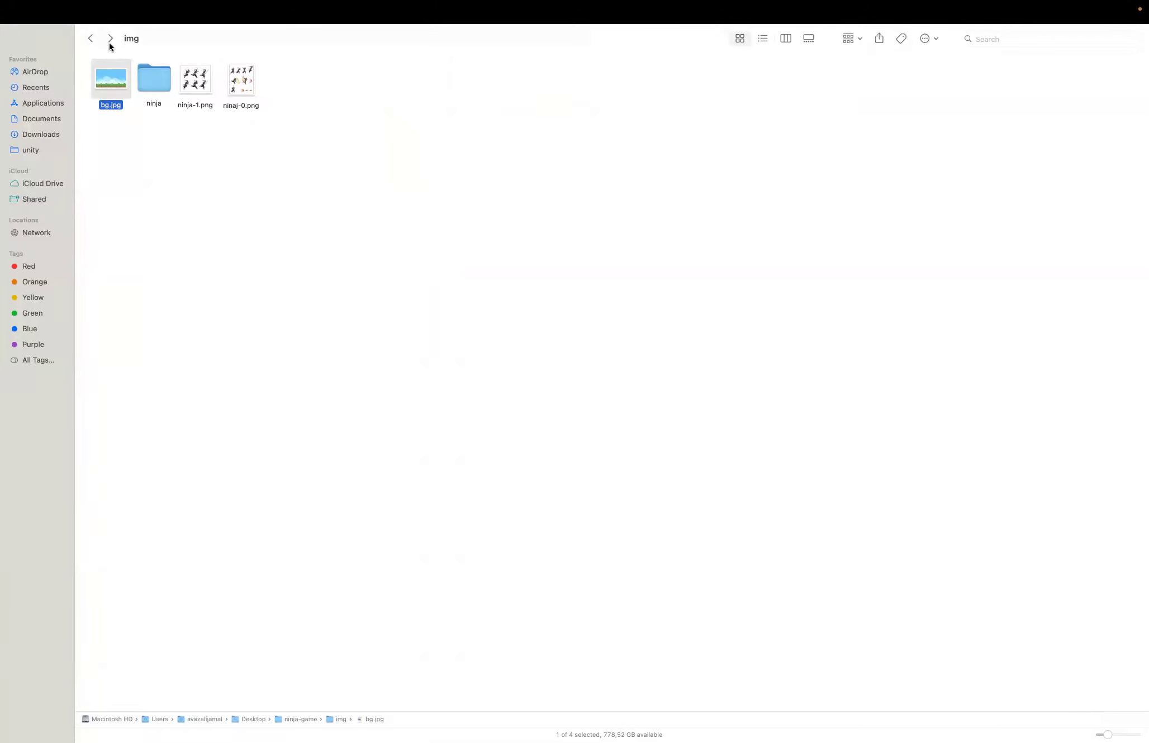
{"action": "key", "text": "ctrl+Left"}
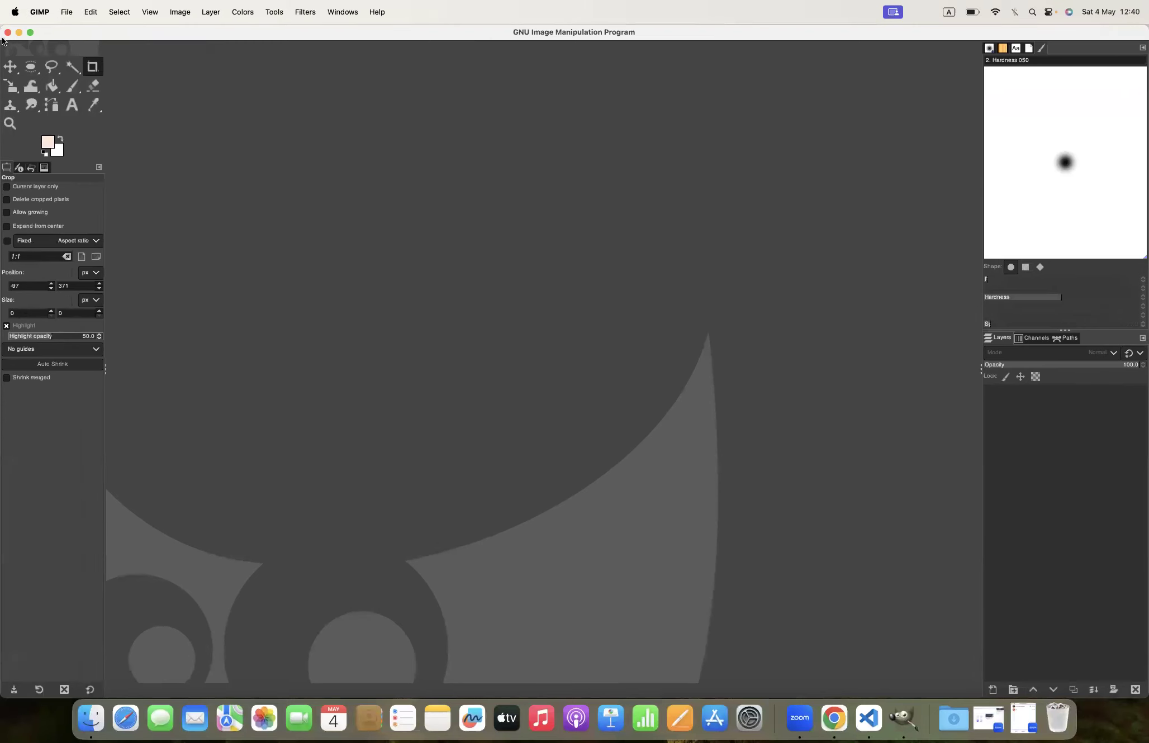
Close GIMP and switch to the ninja-game project in Visual Studio Code
{"action": "left_click", "coordinate": [9, 32]}
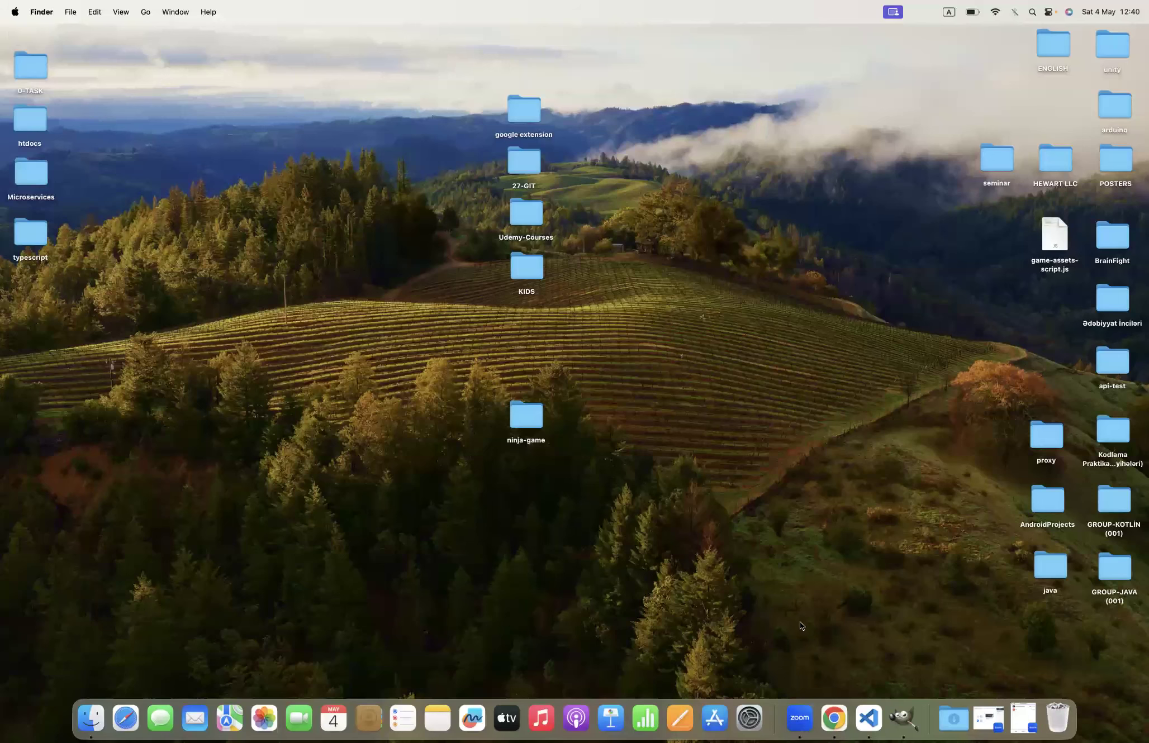
{"action": "left_click", "coordinate": [889, 716]}
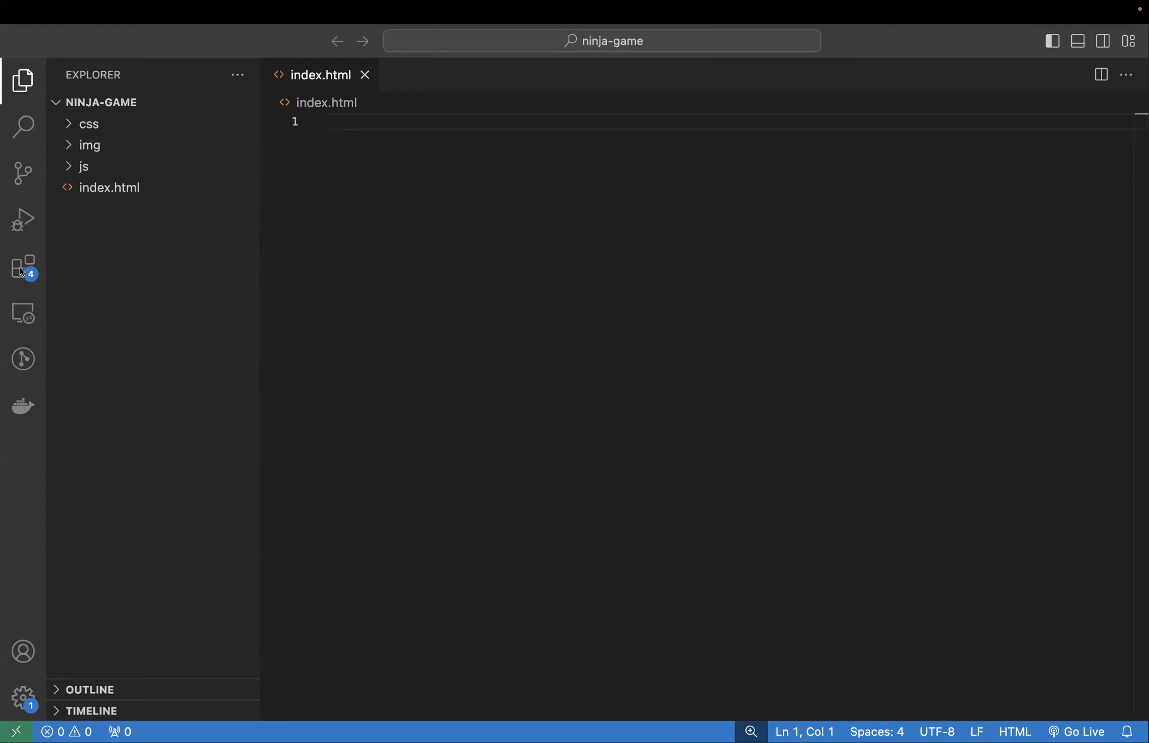
Sketch the game's page layout over the screen as one large rectangle holding a header strip, a middle area and a footer strip
{"action": "left_click_drag", "start_coordinate": [573, 244], "coordinate": [1034, 480]}
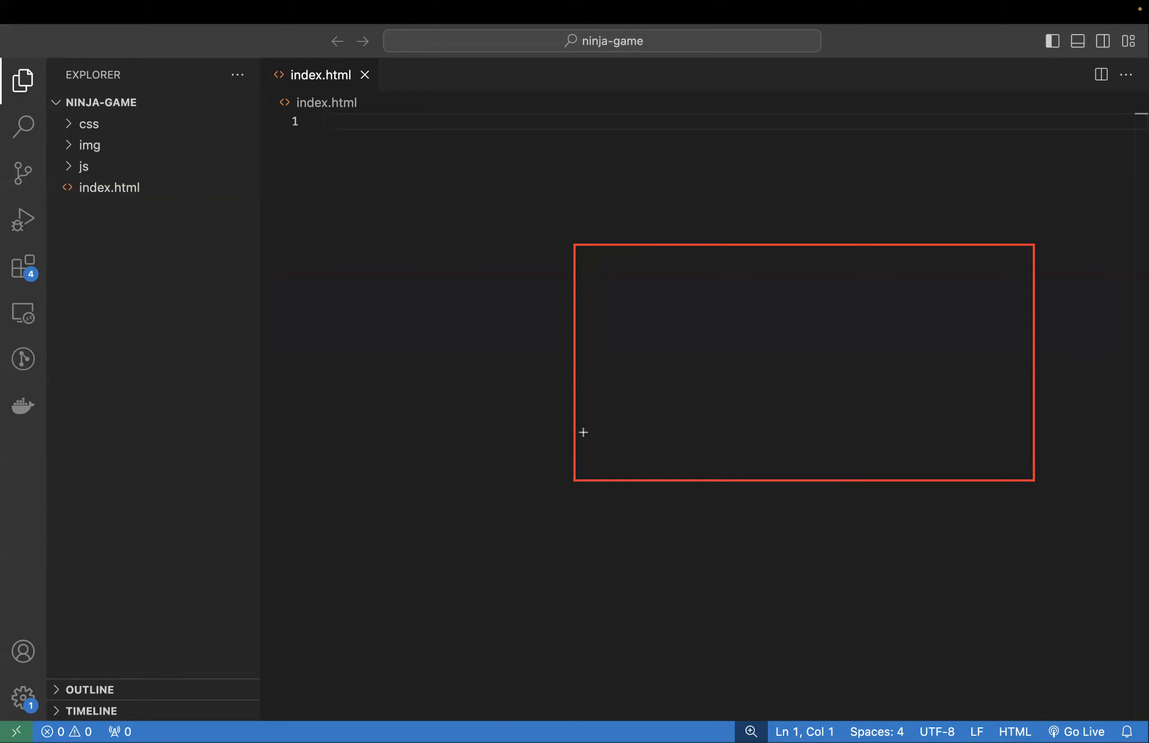
{"action": "mouse_move", "coordinate": [583, 429]}
{"action": "left_mouse_down"}
{"action": "mouse_move", "coordinate": [592, 458]}
{"action": "mouse_move", "coordinate": [1028, 472]}
{"action": "left_mouse_up"}
{"action": "left_click_drag", "start_coordinate": [581, 252], "coordinate": [600, 288]}
{"action": "left_click_drag", "start_coordinate": [684, 298], "coordinate": [1027, 300]}
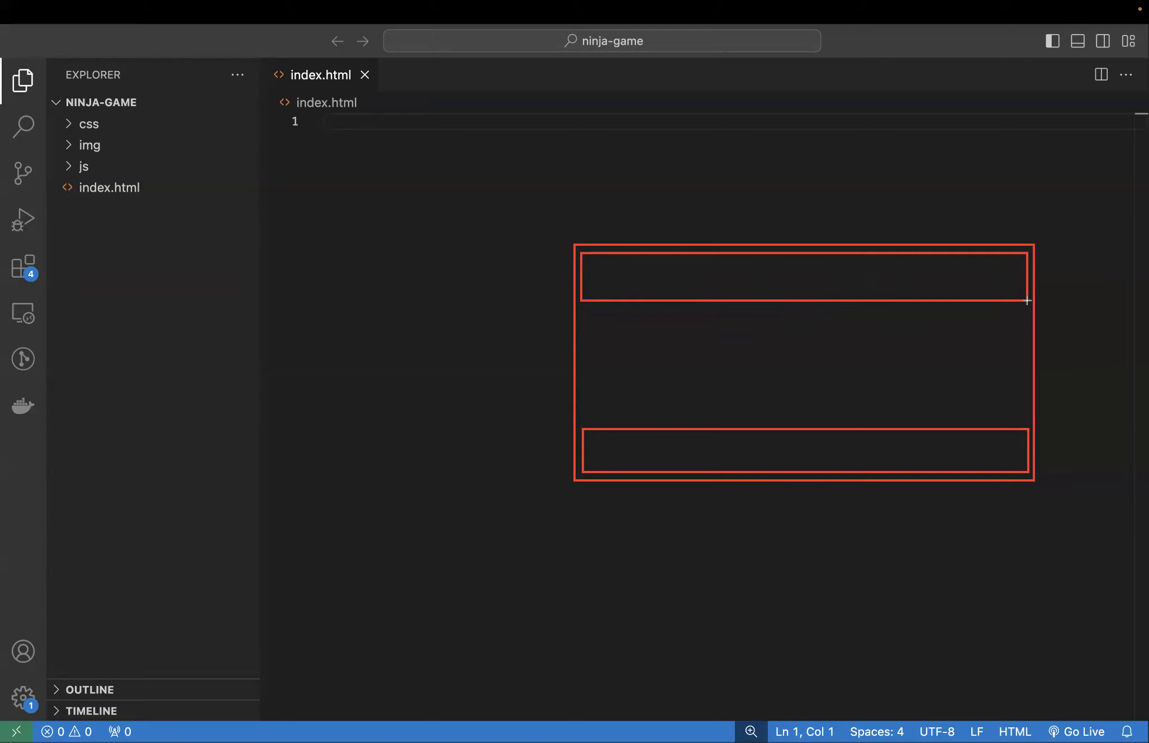
{"action": "left_click_drag", "start_coordinate": [584, 314], "coordinate": [1023, 420]}
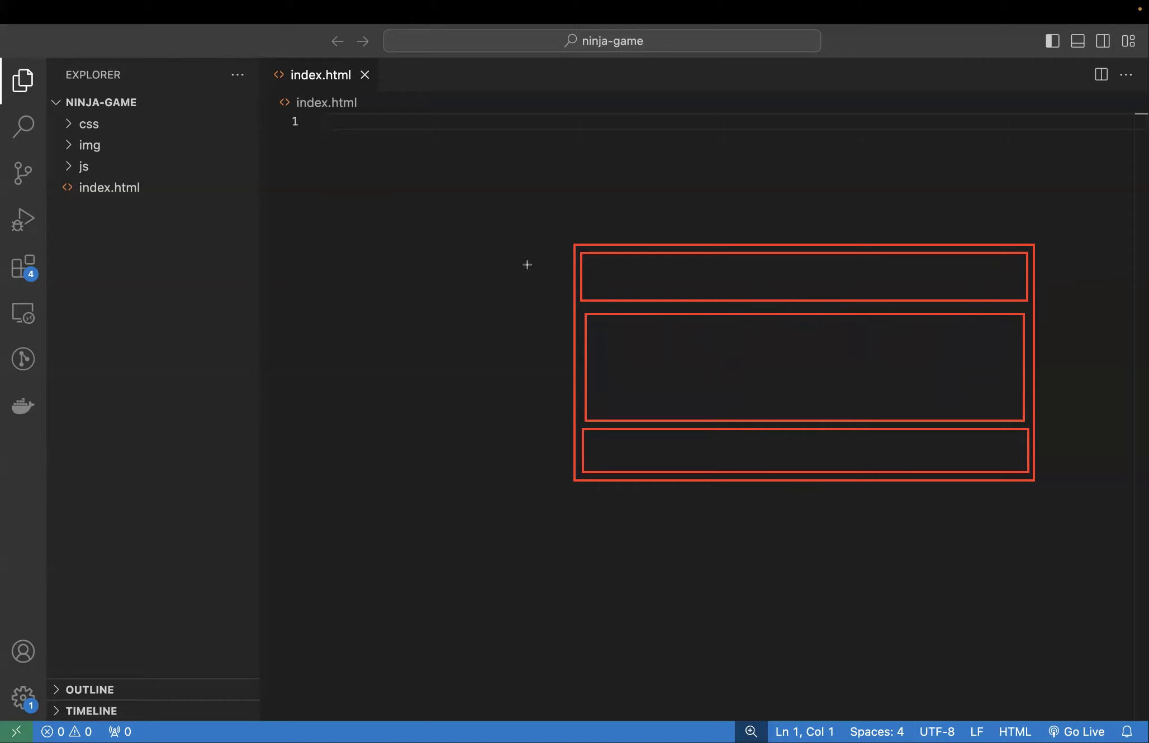
{"action": "key", "text": "ctrl+Left"}
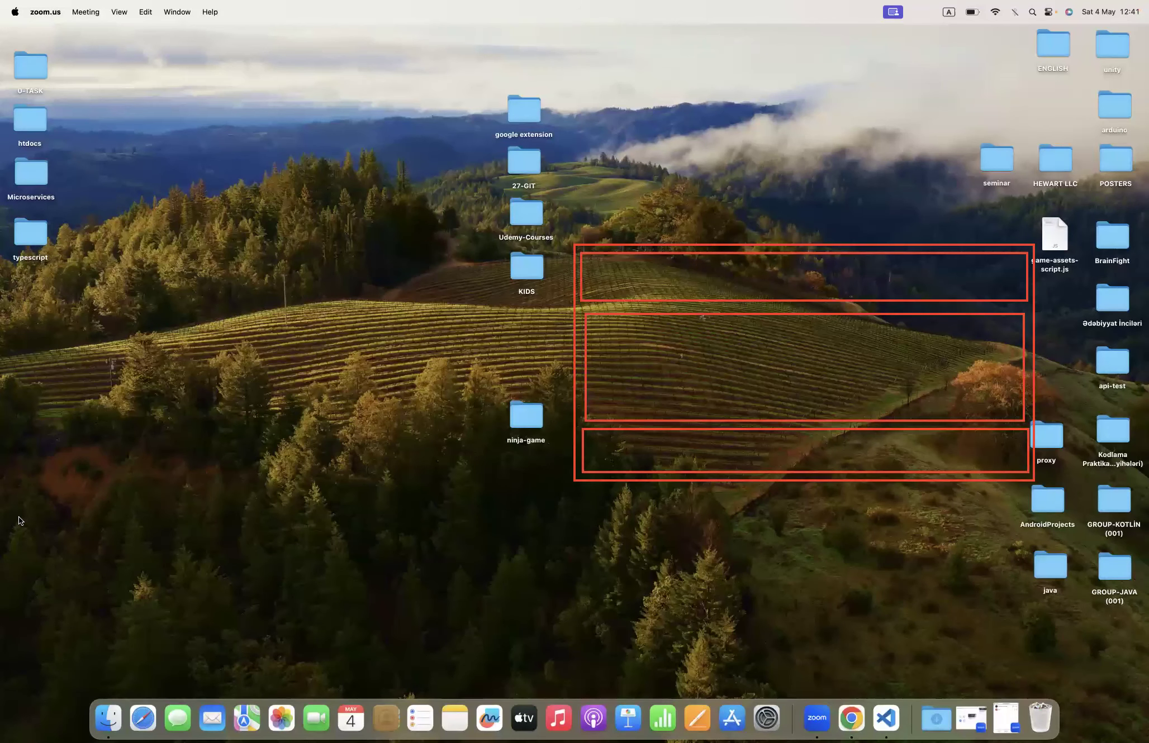
Open bg.jpg from the ninja-game img folder in GIMP to examine the background image, and close the image and GIMP
{"action": "double_click", "coordinate": [541, 410]}
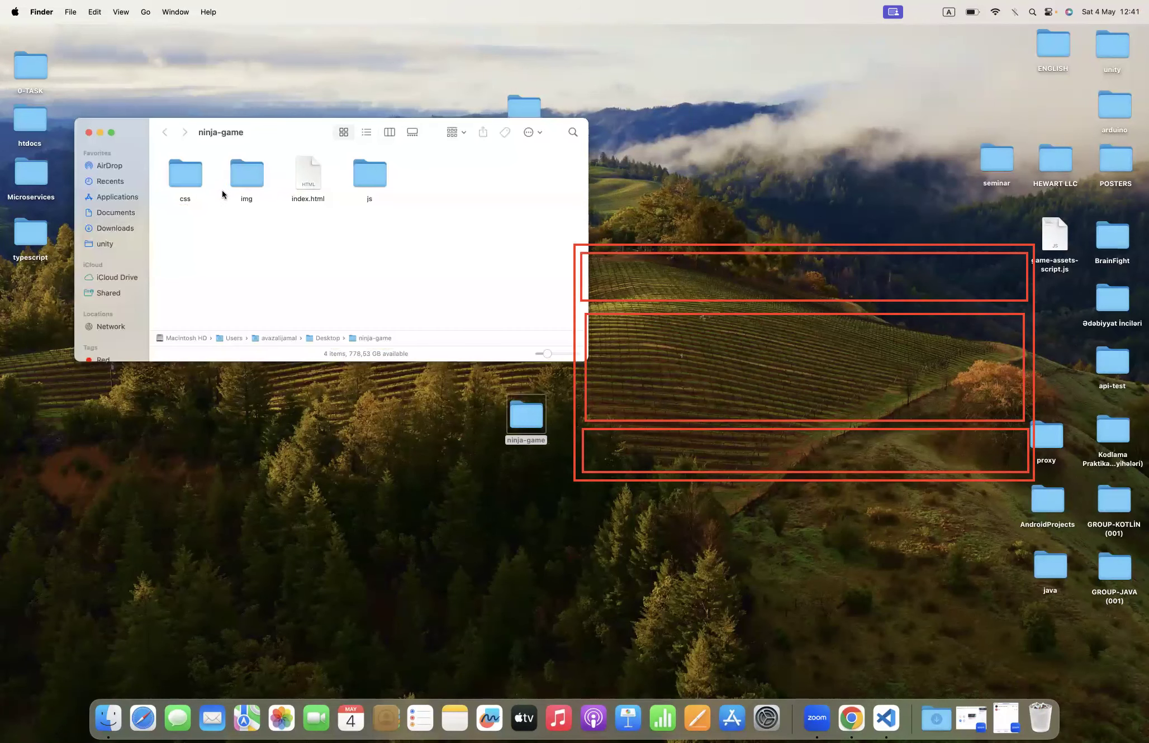
{"action": "double_click", "coordinate": [246, 177]}
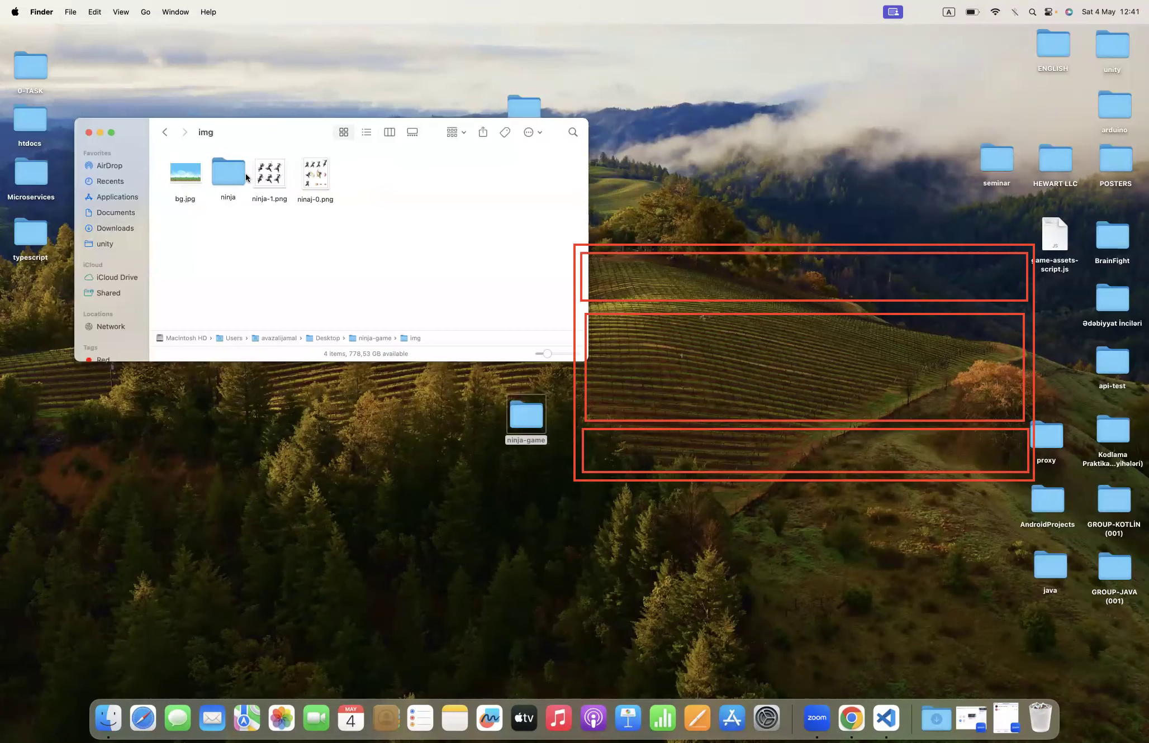
{"action": "left_click", "coordinate": [183, 172]}
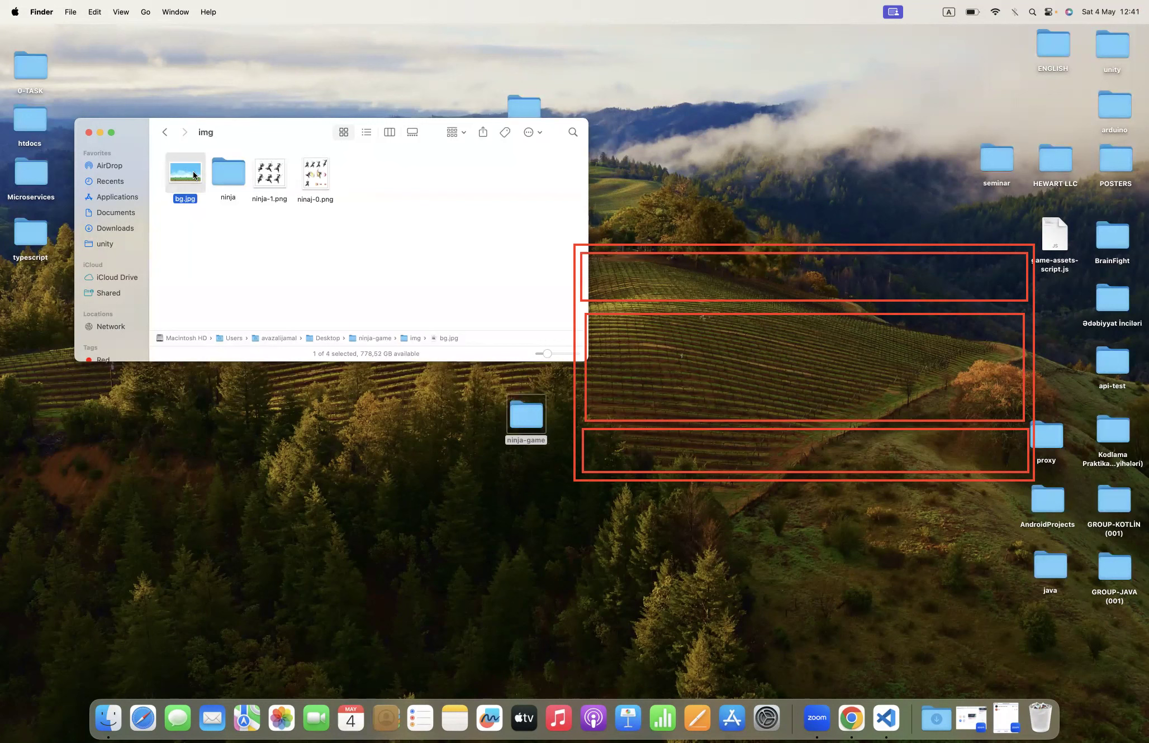
{"action": "right_click", "coordinate": [194, 175]}
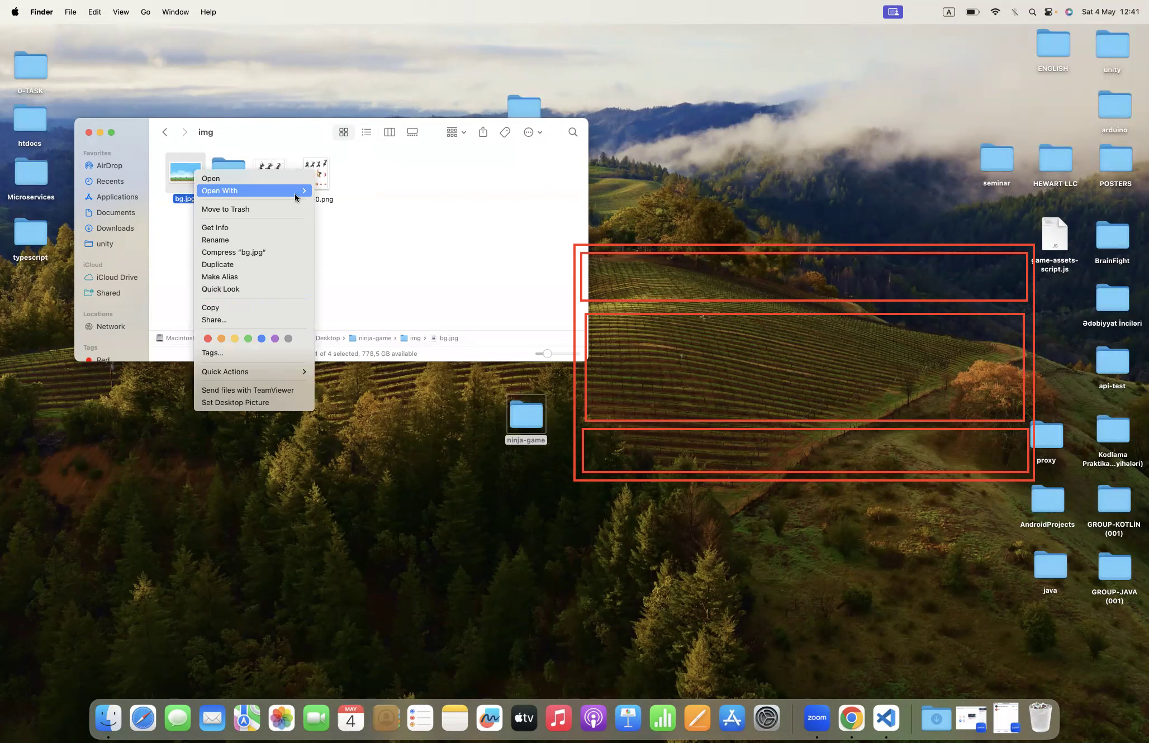
{"action": "mouse_move", "coordinate": [295, 193]}
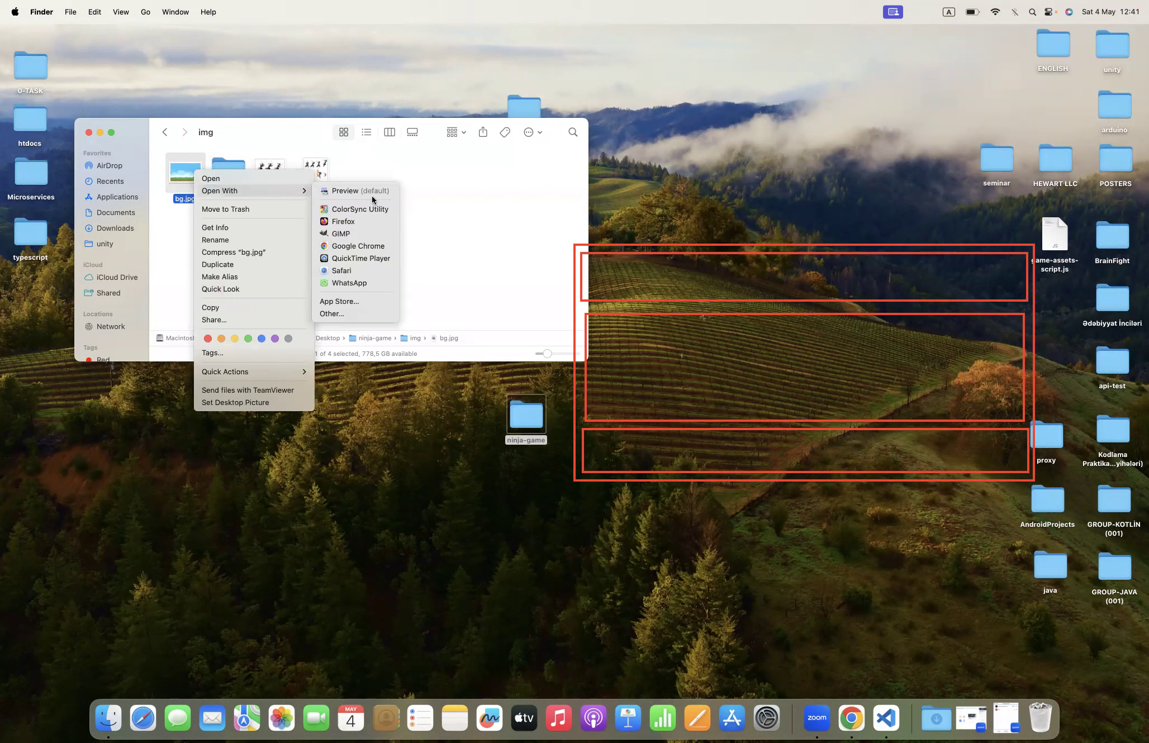
{"action": "left_click", "coordinate": [356, 233]}
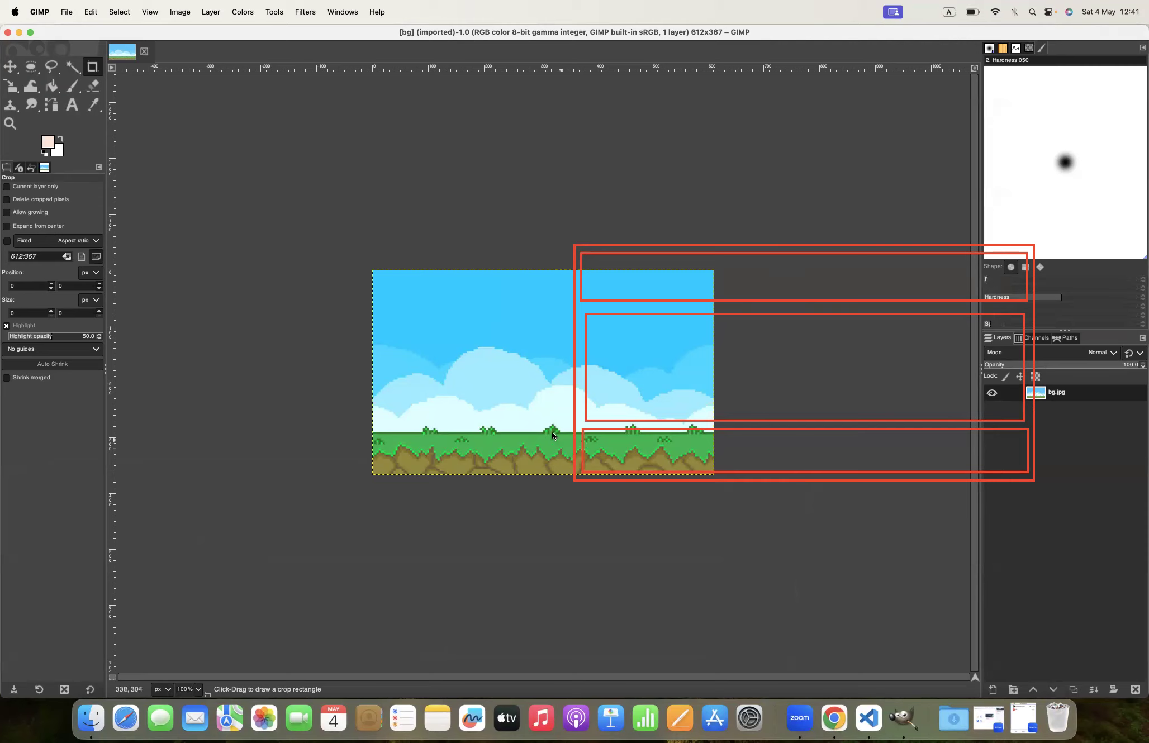
{"action": "left_click", "coordinate": [144, 52]}
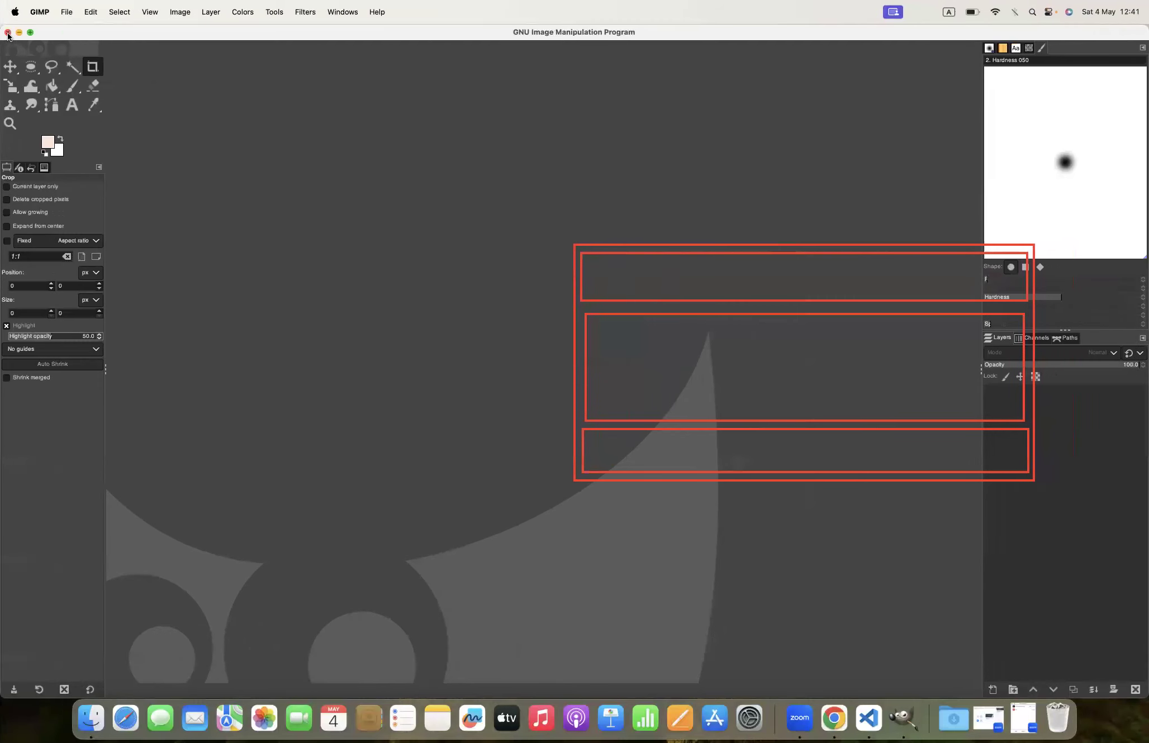
{"action": "left_click", "coordinate": [8, 33]}
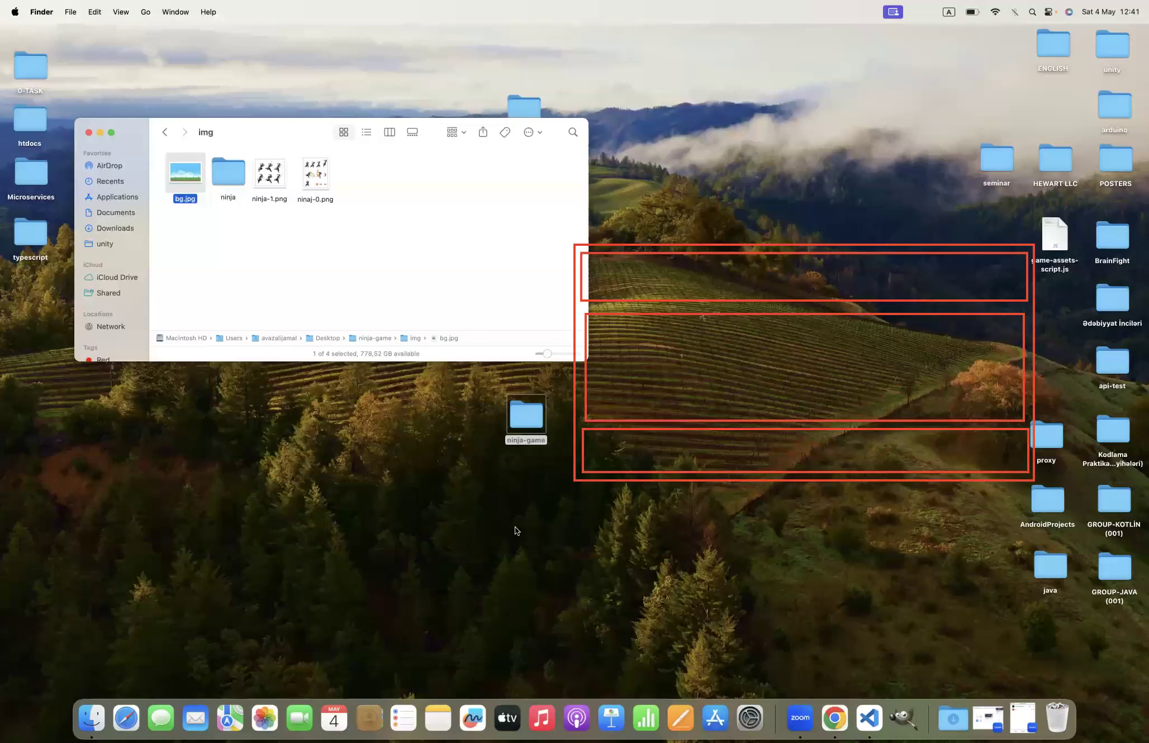
Switch to Visual Studio Code and generate the HTML5 boilerplate in index.html
{"action": "left_click", "coordinate": [875, 720]}
{"action": "type", "text": "!"}
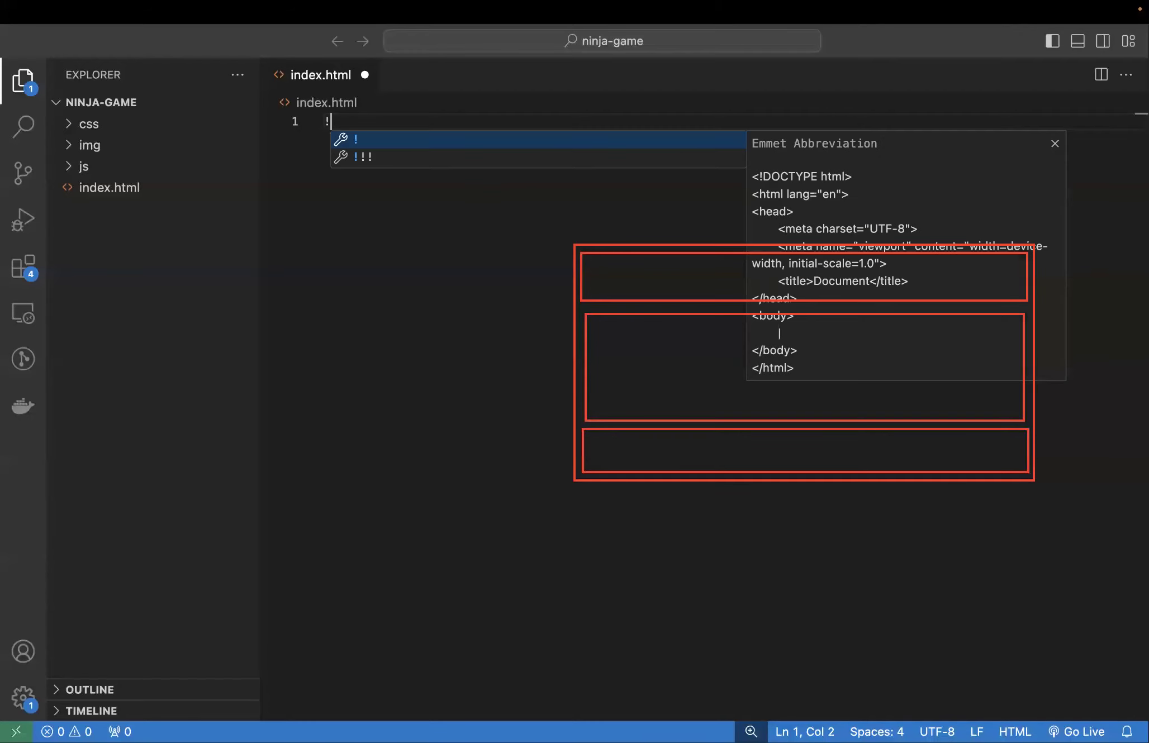
{"action": "key", "text": "Tab"}
{"action": "key", "text": "Tab"}
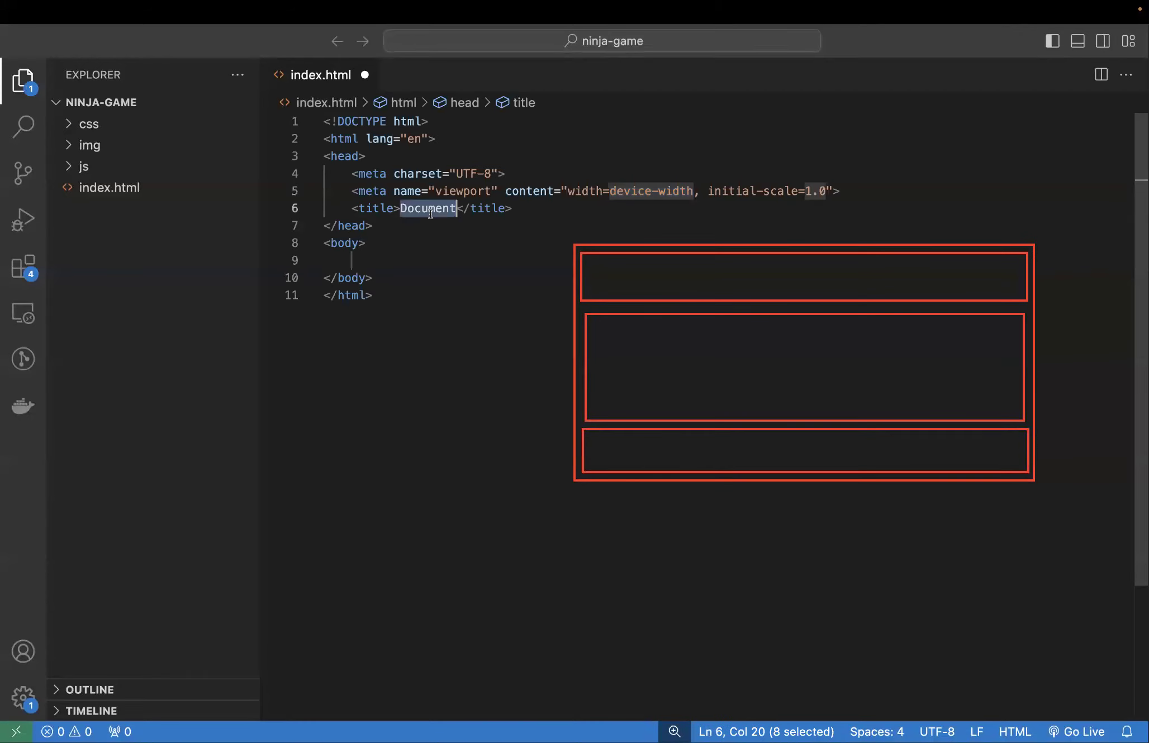
Set the page title to "Ninja Game" and save index.html
{"action": "type", "text": "O"}
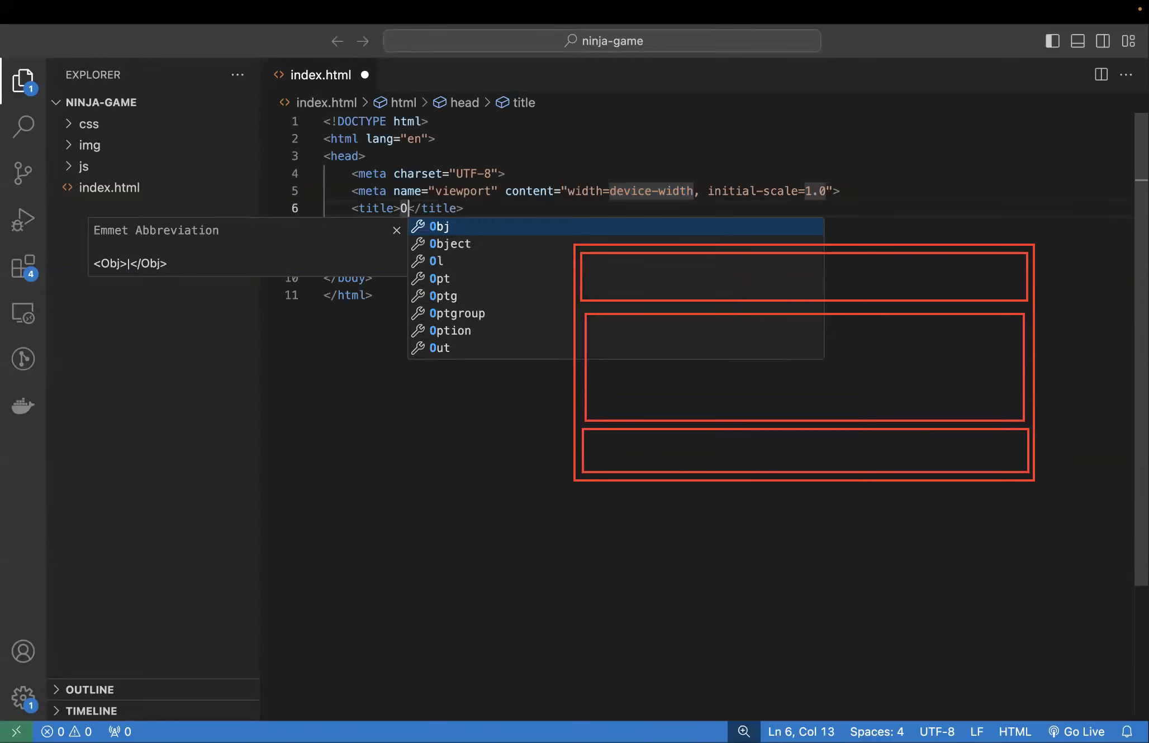
{"action": "key", "text": "Escape"}
{"action": "key", "text": "BackSpace"}
{"action": "type", "text": "Ninja"}
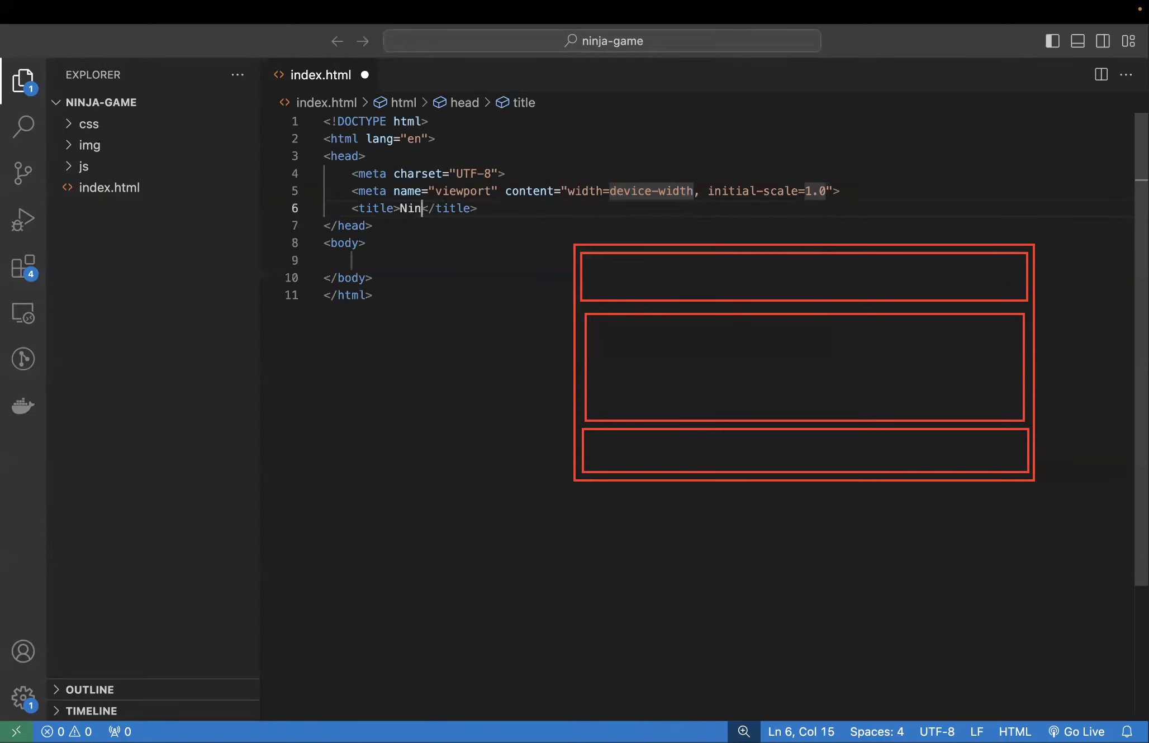
{"action": "type", "text": " Game"}
{"action": "key", "text": "super+s"}
Add a stylesheet link element on a new line below the title in the head
{"action": "left_click", "coordinate": [566, 202]}
{"action": "key", "text": "Return"}
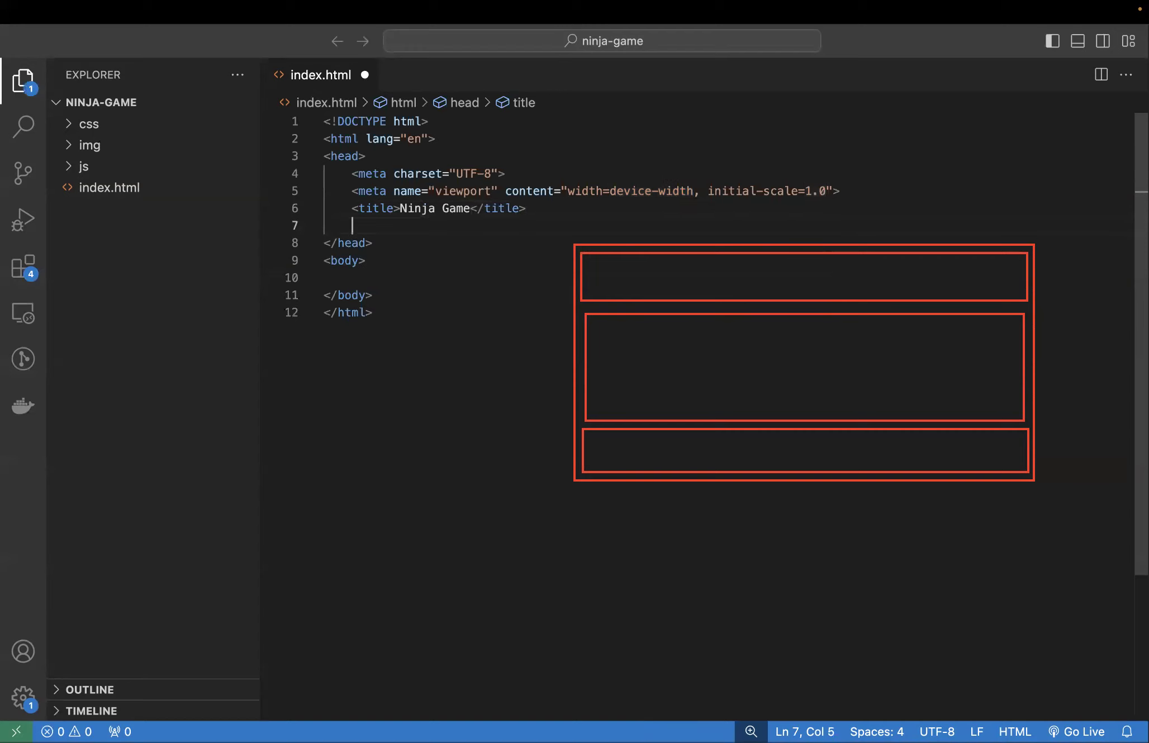
{"action": "type", "text": "lin"}
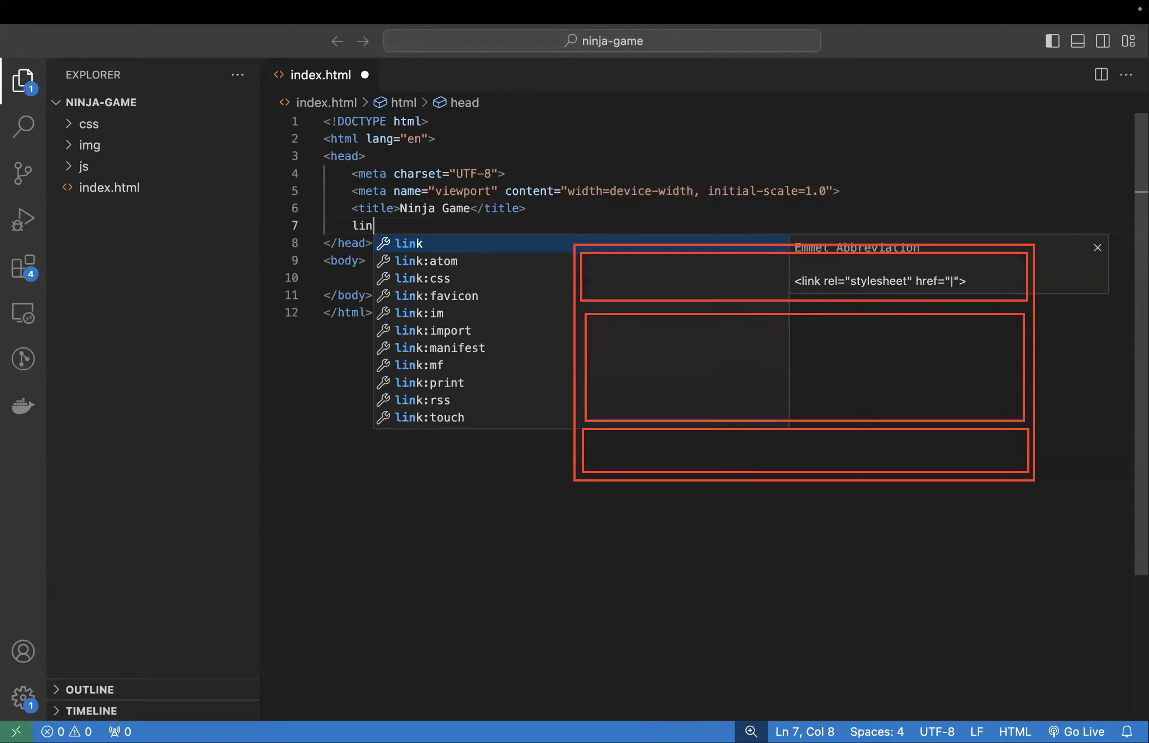
{"action": "key", "text": "Down"}
{"action": "key", "text": "Down"}
{"action": "key", "text": "Return"}
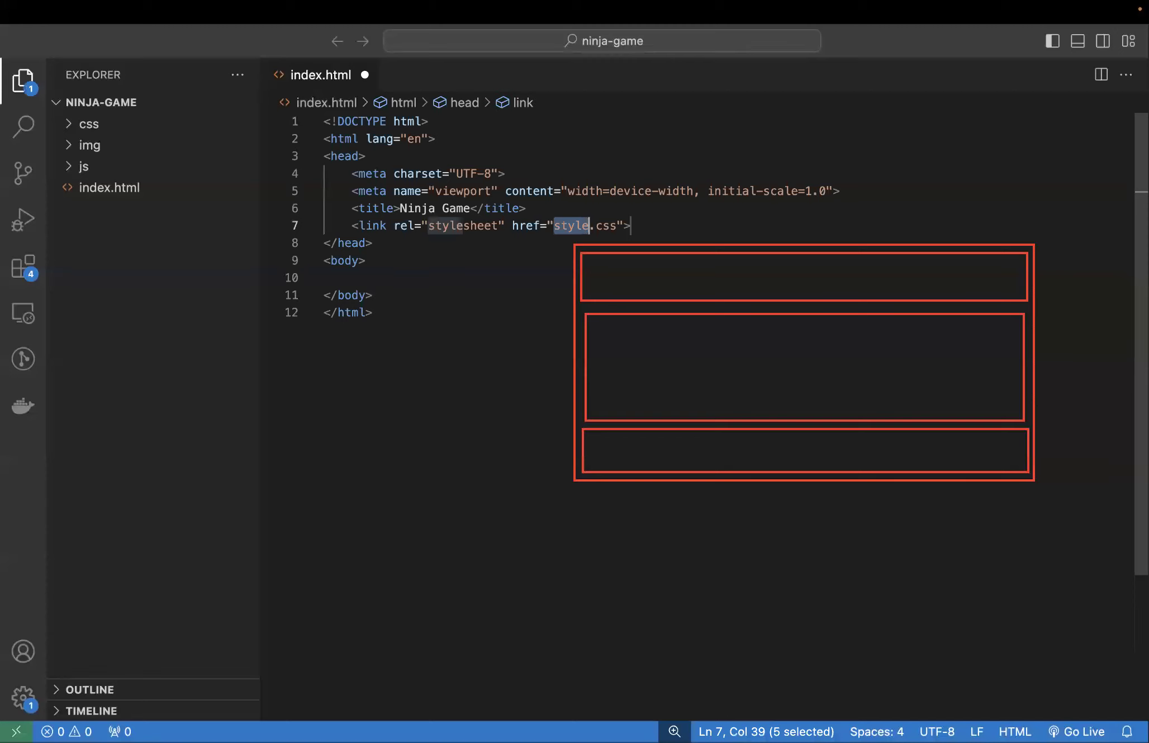
{"action": "type", "text": "./"}
{"action": "key", "text": "Return"}
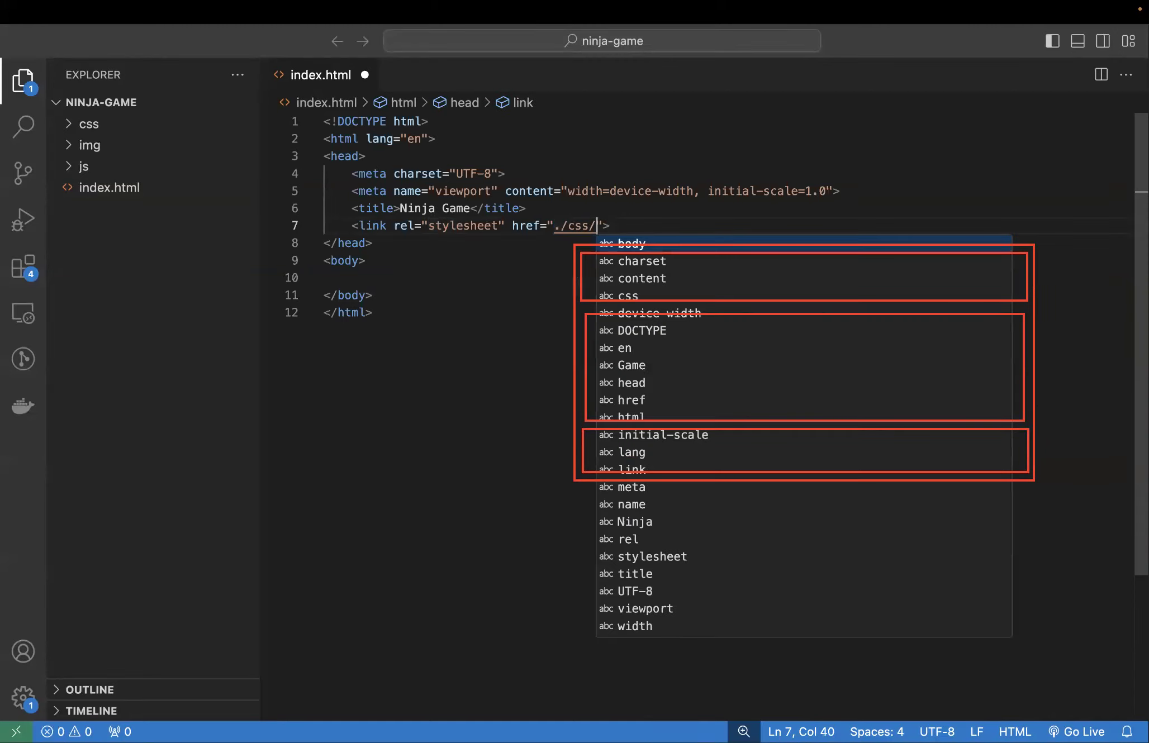
{"action": "type", "text": "st"}
{"action": "key", "text": "BackSpace"}
{"action": "key", "text": "BackSpace"}
{"action": "key", "text": "BackSpace"}
{"action": "key", "text": "BackSpace"}
{"action": "key", "text": "BackSpace"}
{"action": "key", "text": "BackSpace"}
{"action": "key", "text": "BackSpace"}
{"action": "key", "text": "BackSpace"}
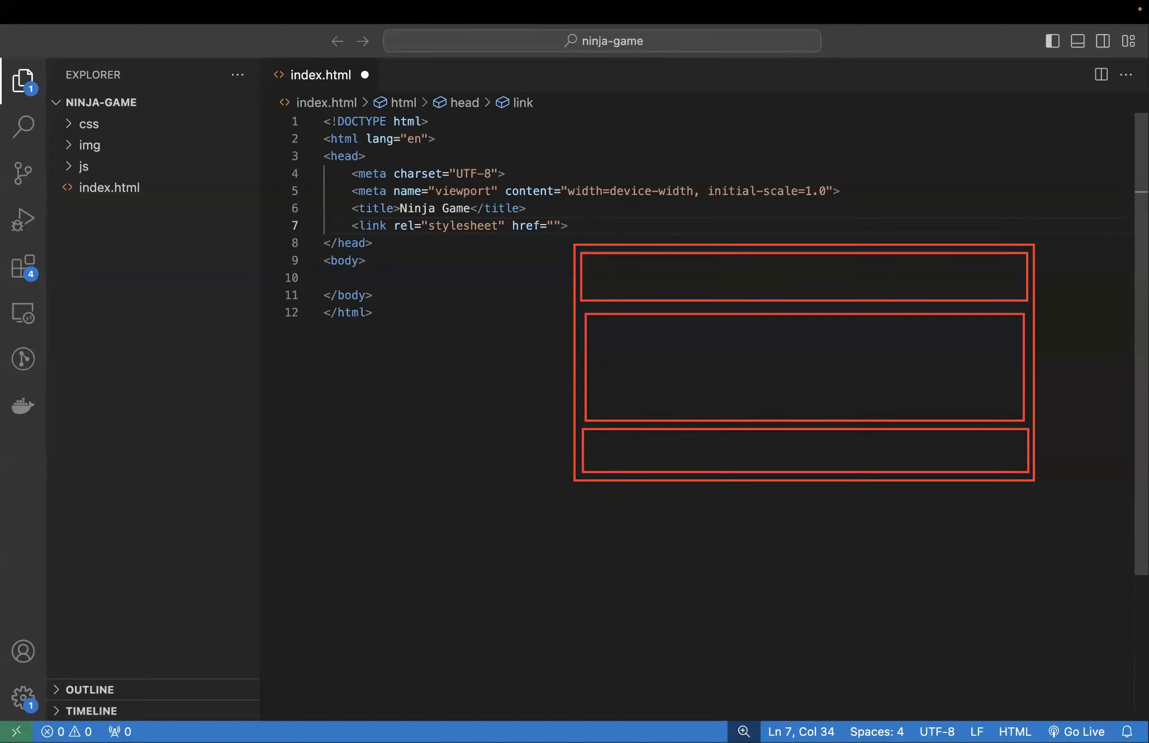
Set the stylesheet link's href to /css/style.css and save index.html
{"action": "type", "text": "/"}
{"action": "key", "text": "Return"}
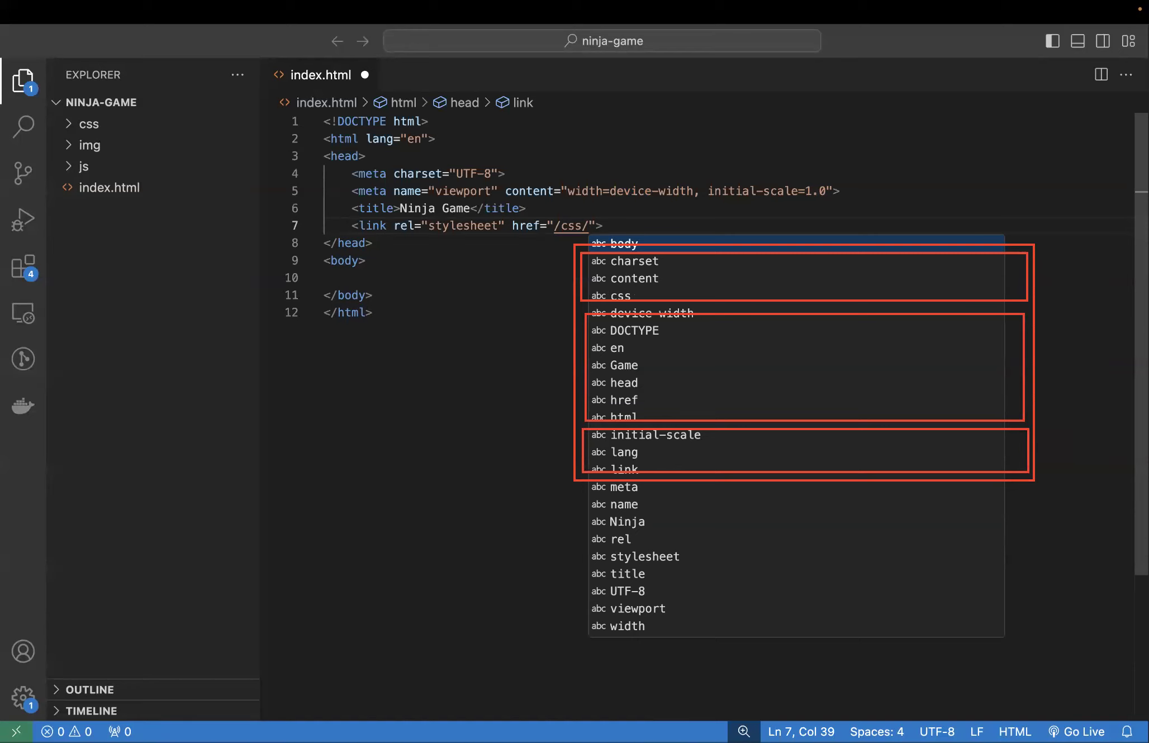
{"action": "type", "text": "style.c"}
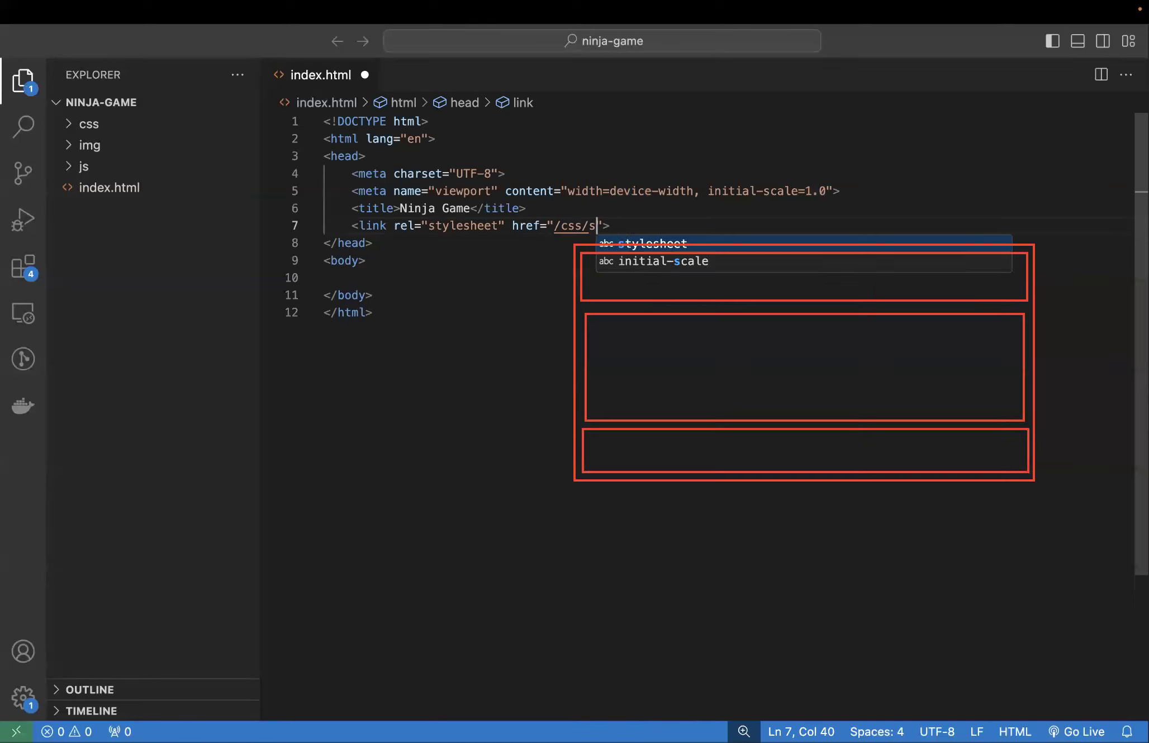
{"action": "type", "text": "ss"}
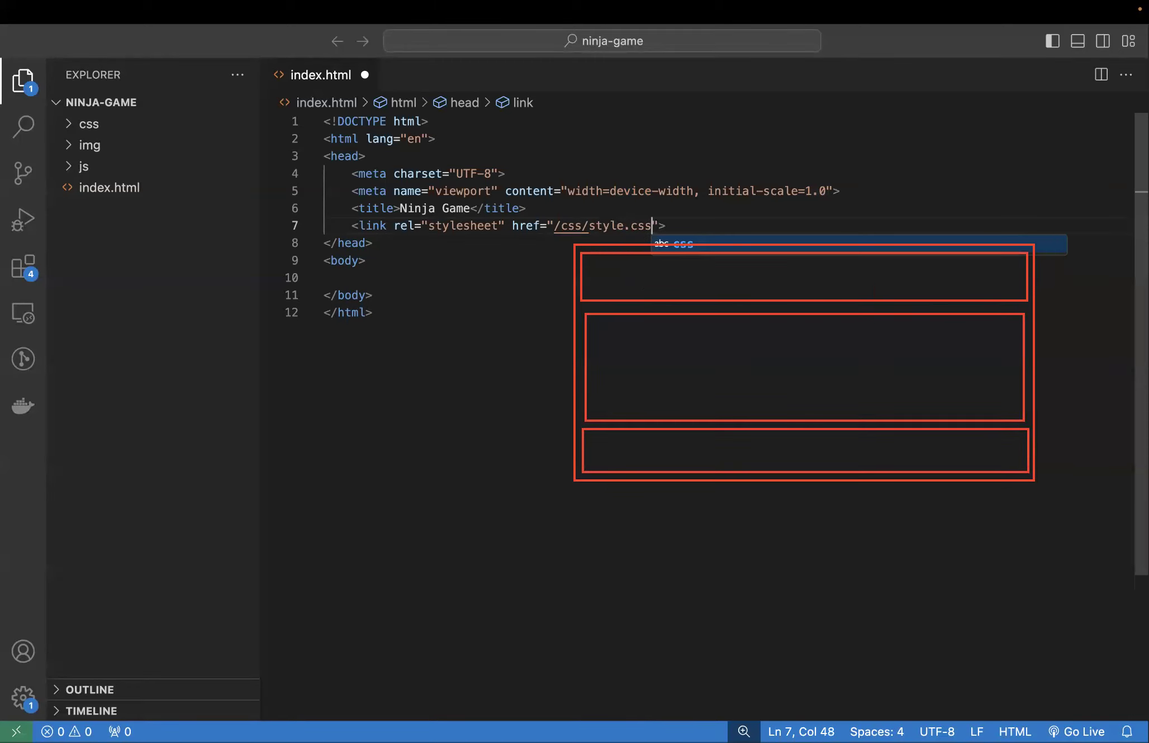
{"action": "key", "text": "super+s"}
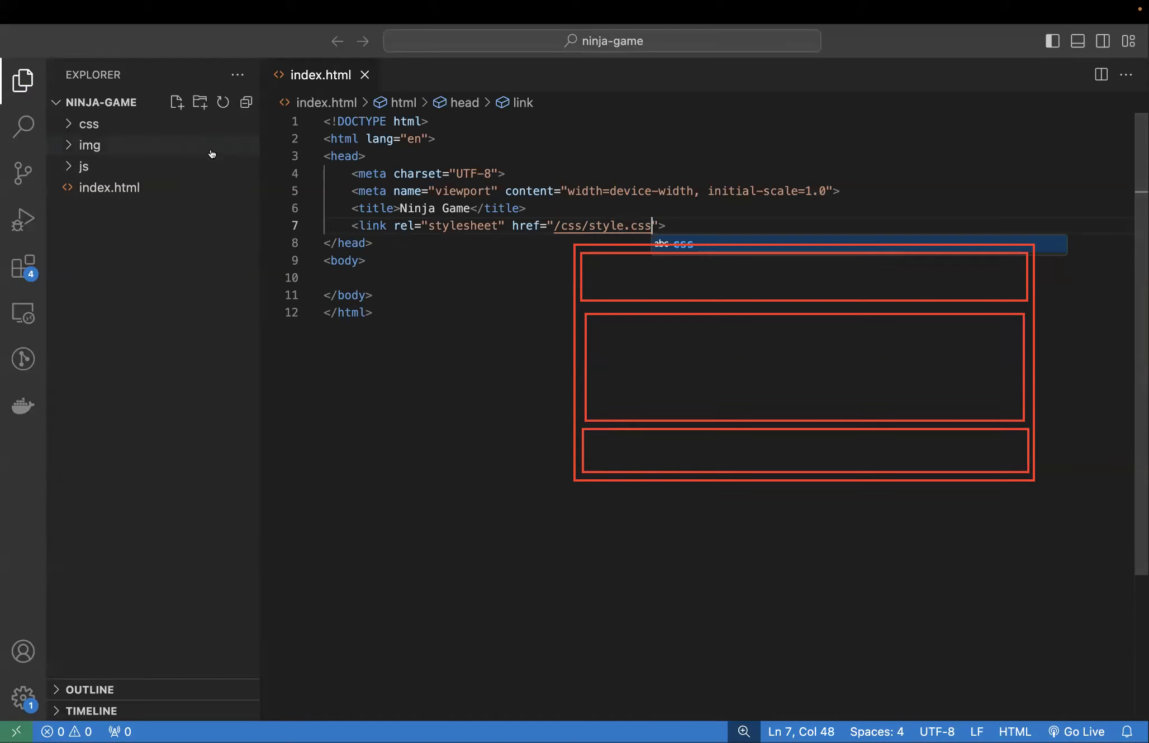
Create a new file named style.css in the project's css folder
{"action": "left_click", "coordinate": [85, 123]}
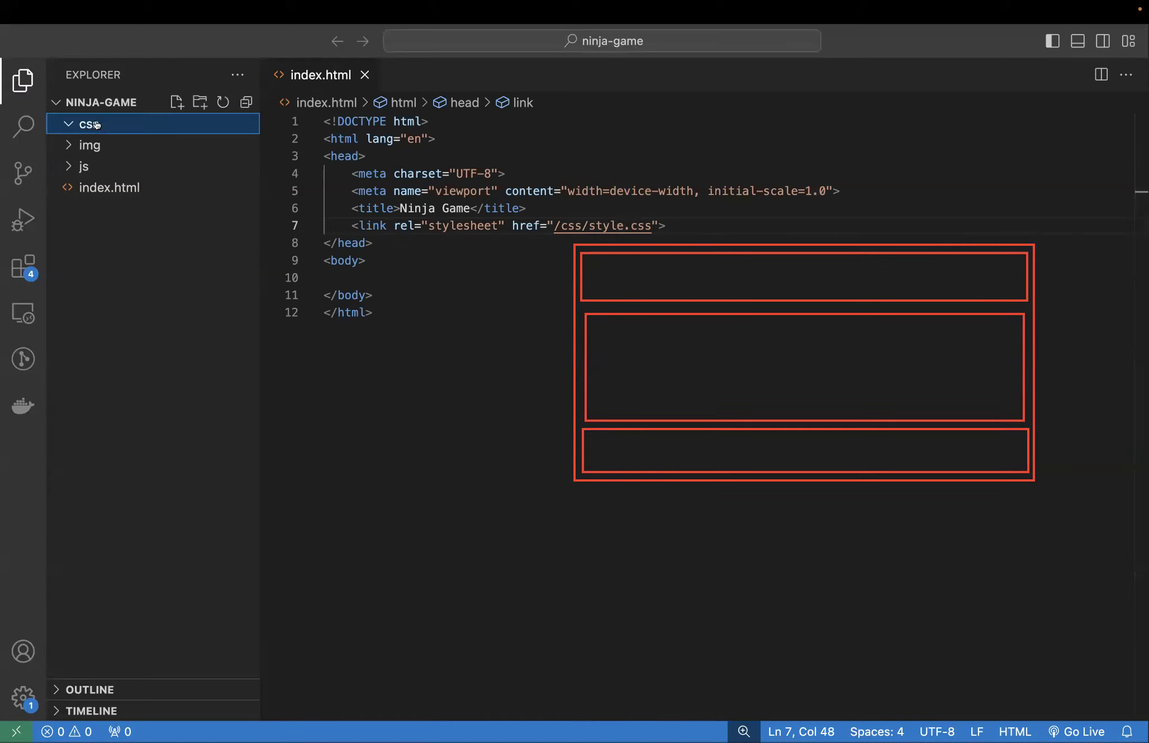
{"action": "left_click", "coordinate": [176, 102]}
{"action": "type", "text": "style.css"}
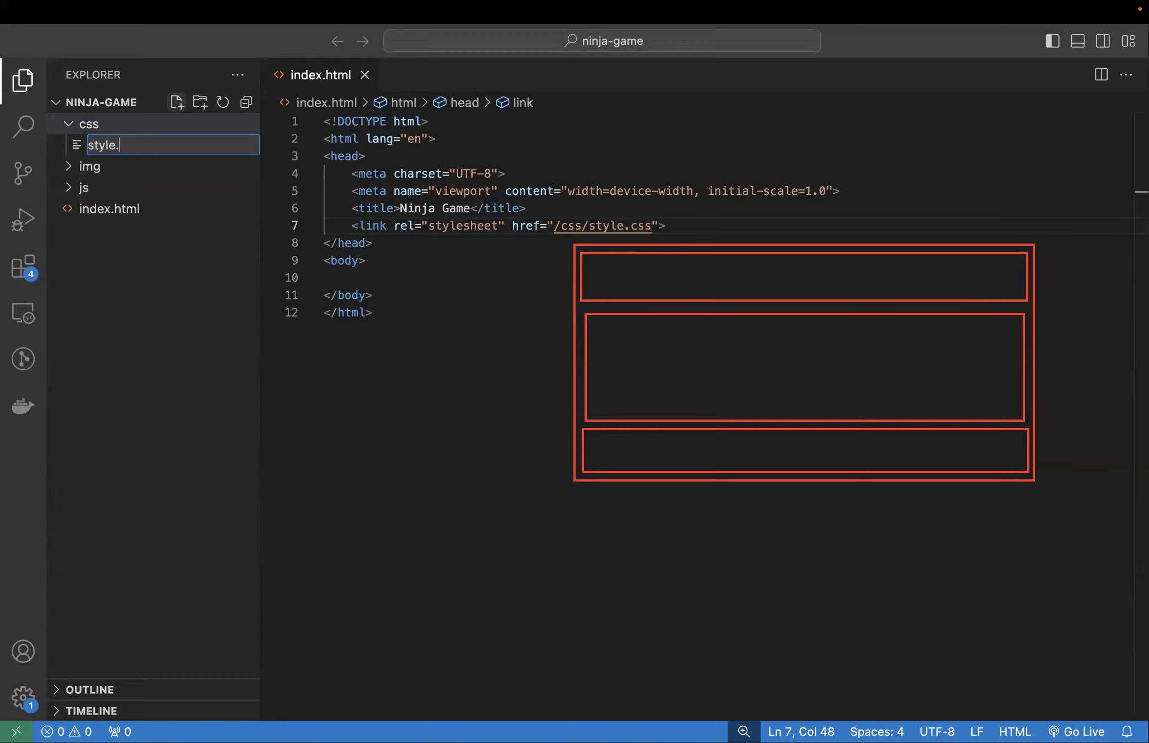
{"action": "key", "text": "Return"}
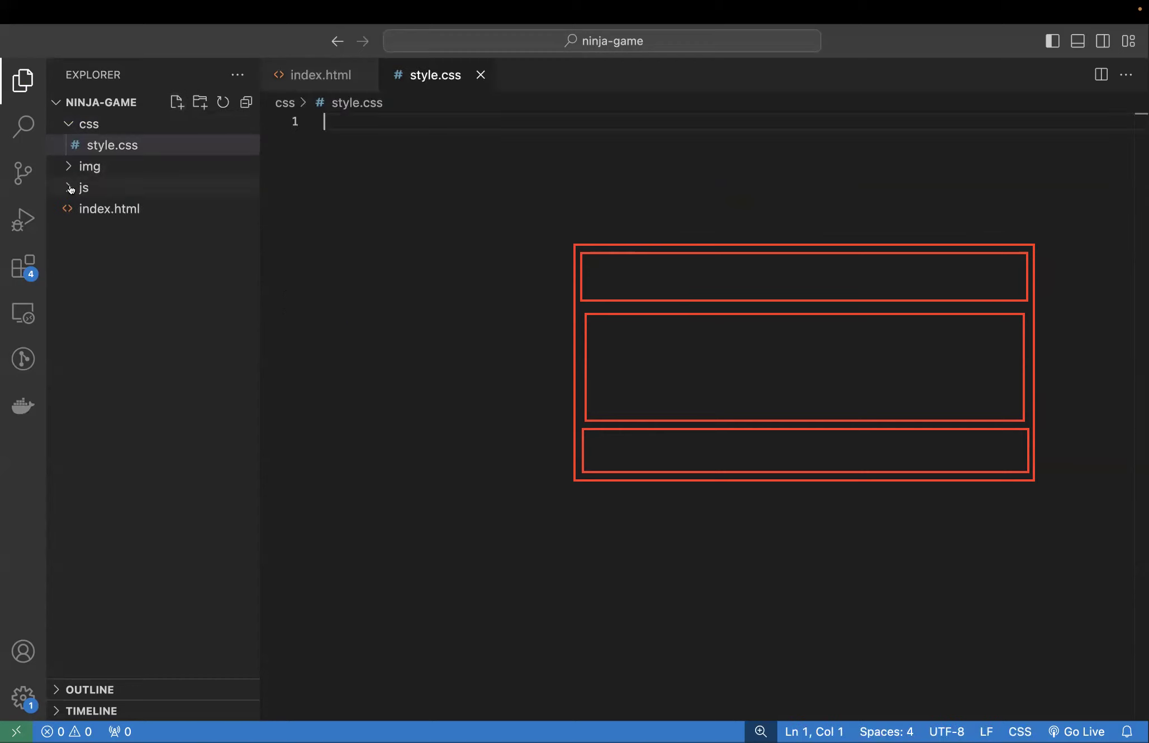
Create a new script file in the js folder and name it app.js
{"action": "left_click", "coordinate": [82, 187]}
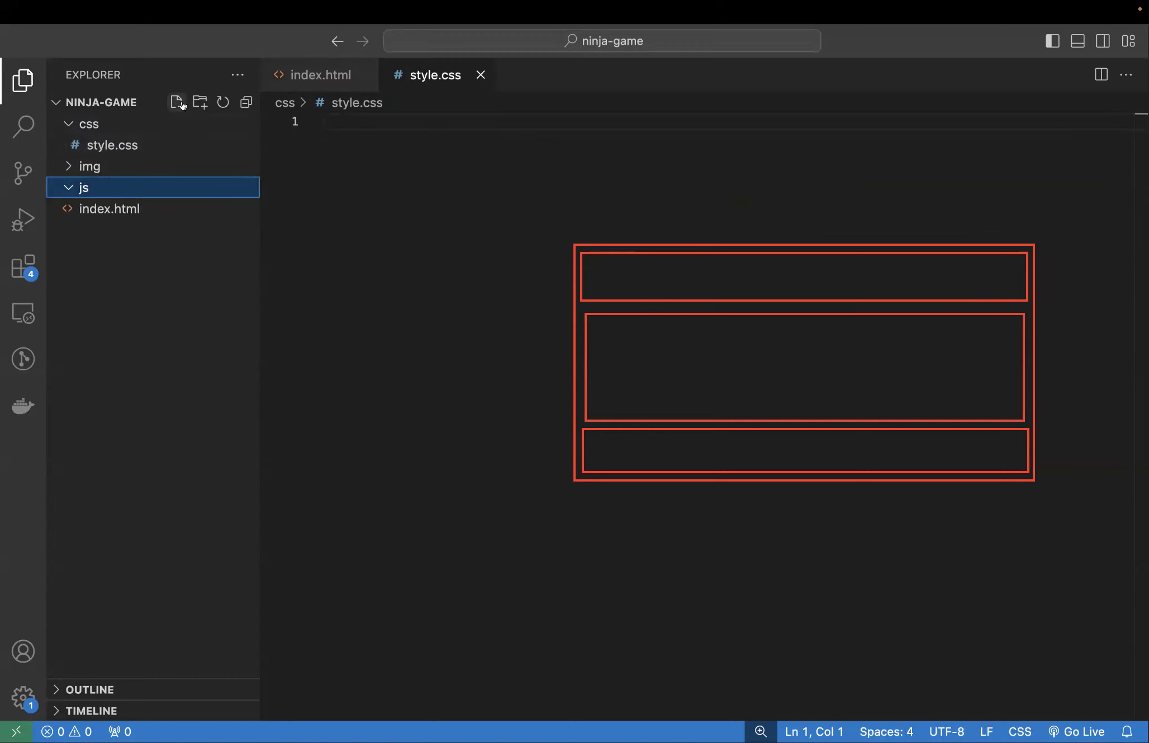
{"action": "left_click", "coordinate": [176, 102]}
{"action": "type", "text": "app.ja"}
{"action": "key", "text": "Return"}
{"action": "key", "text": "Return"}
{"action": "left_click", "coordinate": [157, 210]}
{"action": "key", "text": "Return"}
{"action": "left_click", "coordinate": [113, 209]}
{"action": "key", "text": "BackSpace"}
{"action": "type", "text": "s"}
{"action": "key", "text": "Return"}
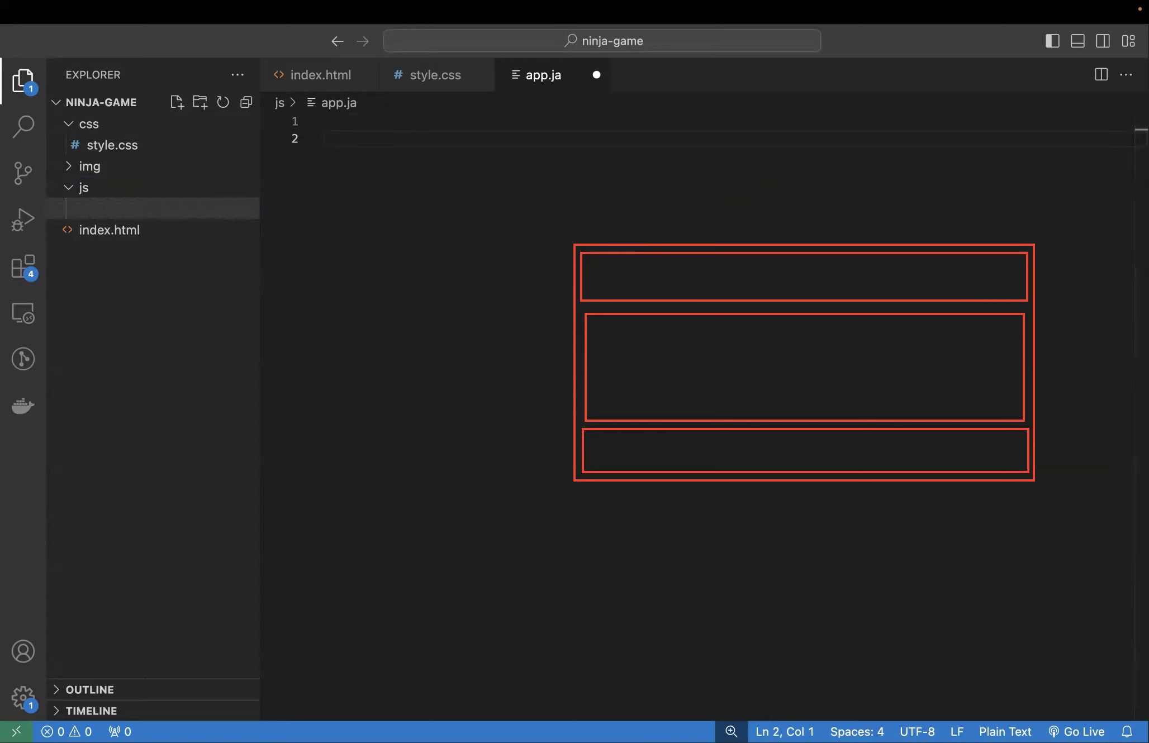
{"action": "left_click", "coordinate": [71, 166]}
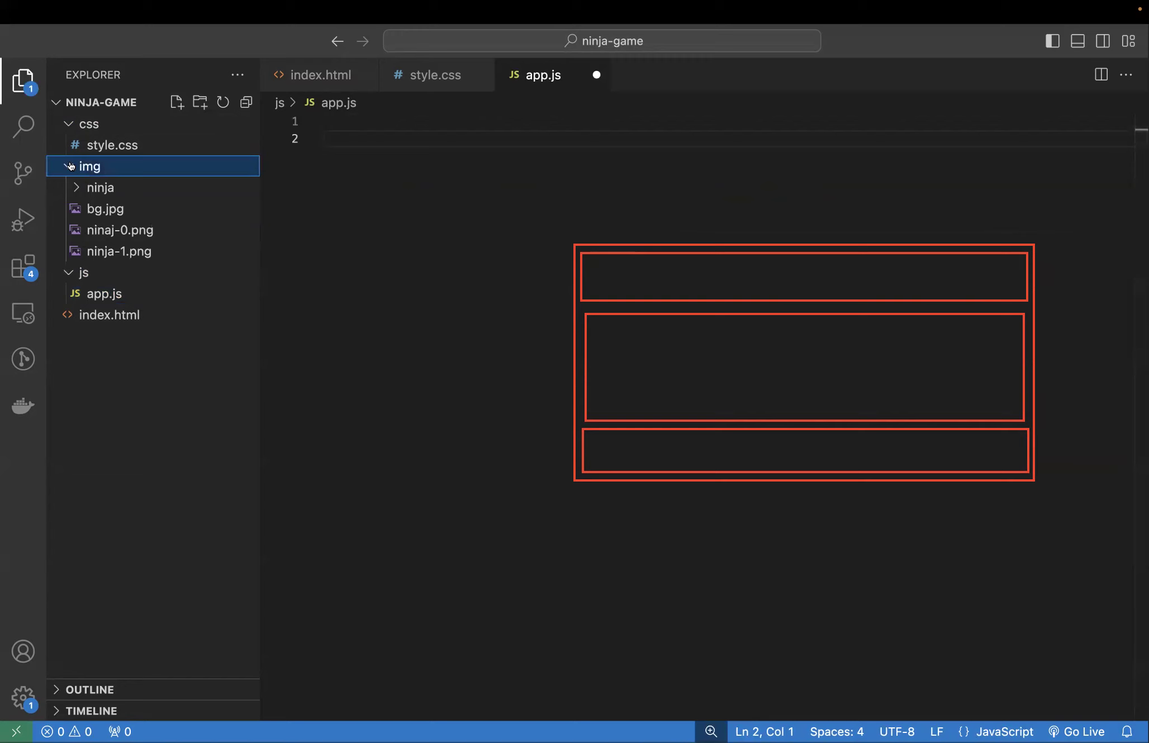
{"action": "left_click", "coordinate": [71, 165]}
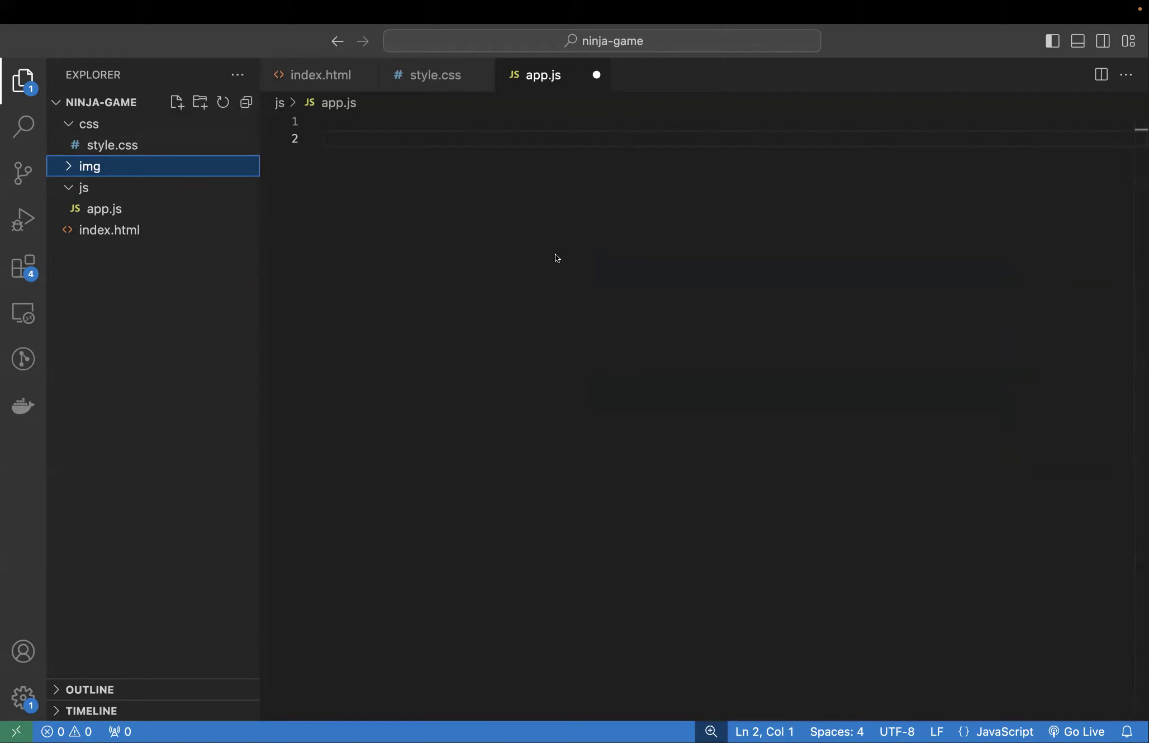
{"action": "key", "text": "ctrl+Up"}
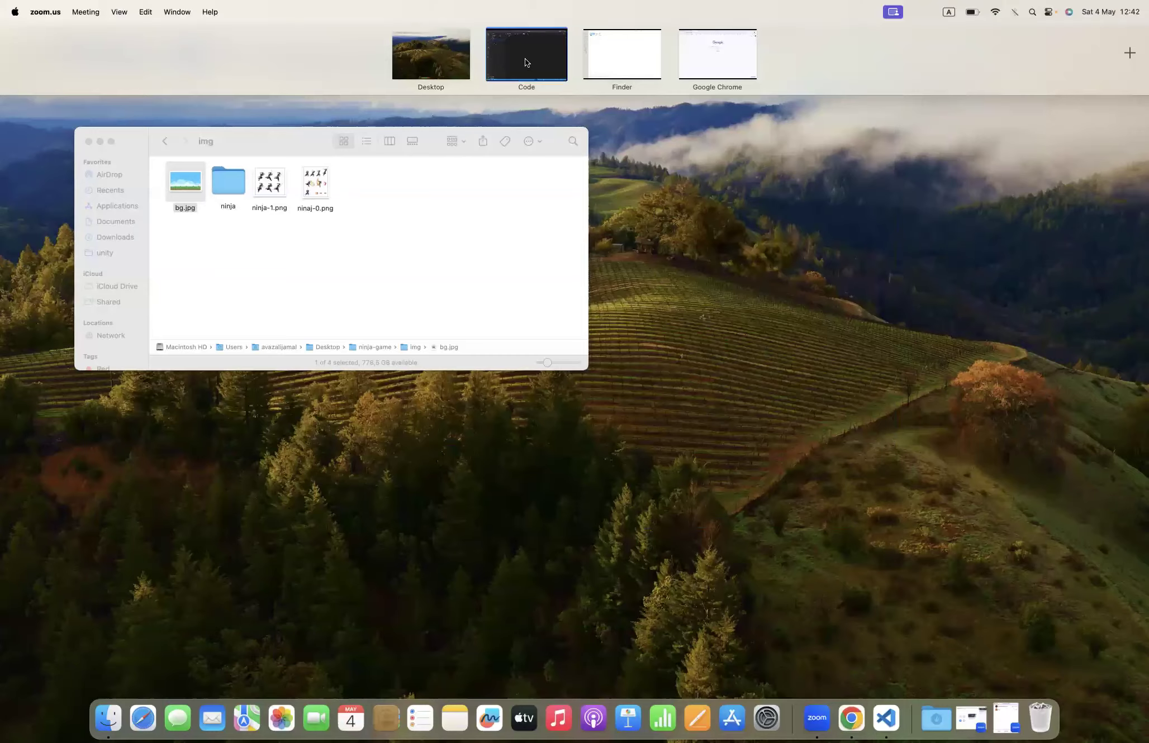
{"action": "left_click", "coordinate": [525, 58]}
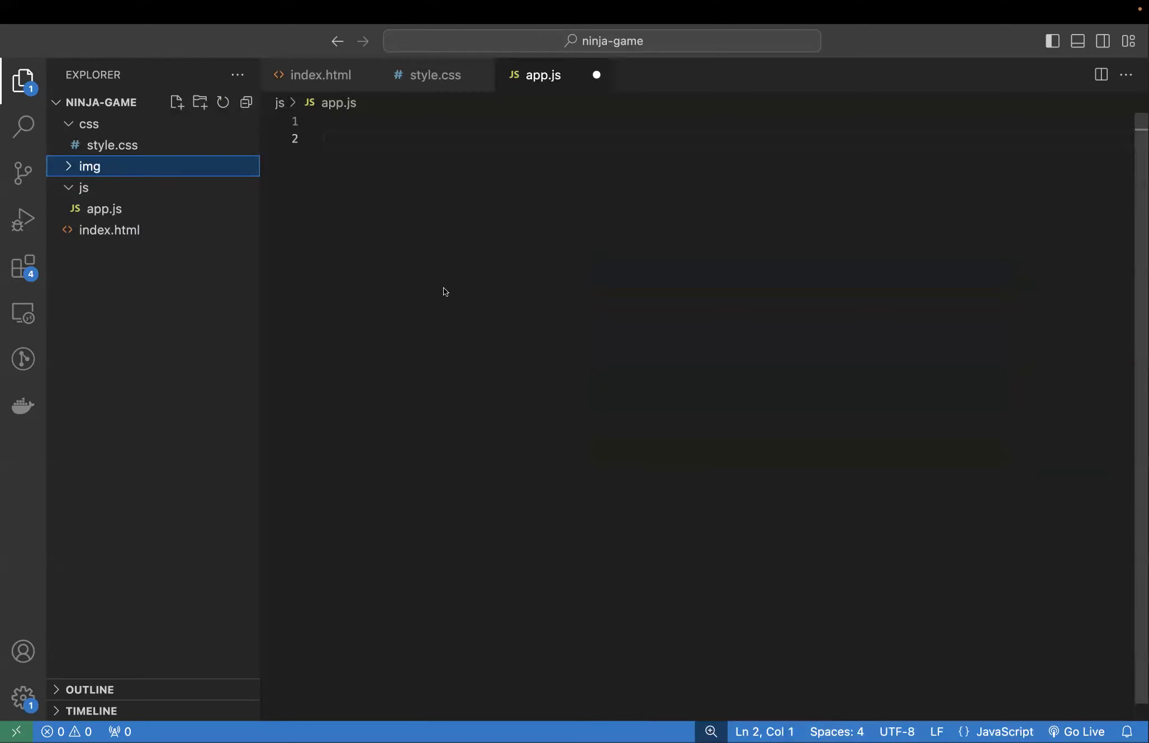
Save app.js and launch the project page in Chrome with Live Server
{"action": "left_click", "coordinate": [875, 566]}
{"action": "key", "text": "super+s"}
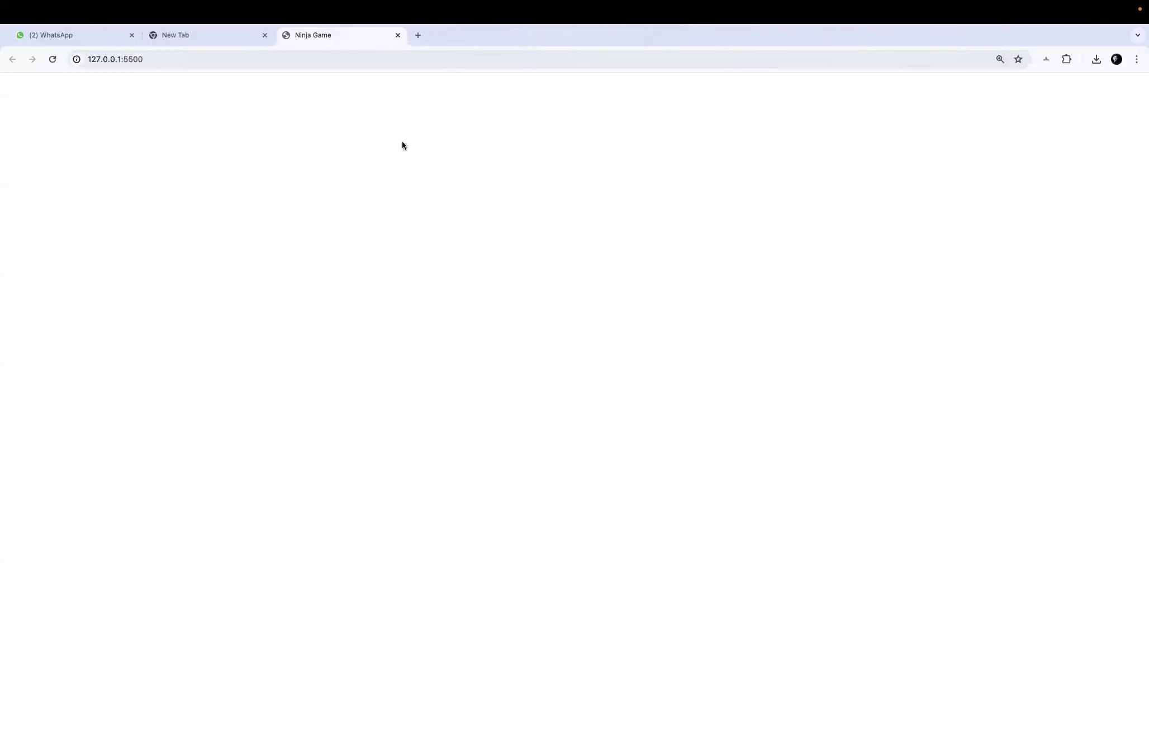
Place Visual Studio Code and Chrome side by side in split view and open the developer tools for the Ninja Game page
{"action": "key", "text": "ctrl+Up"}
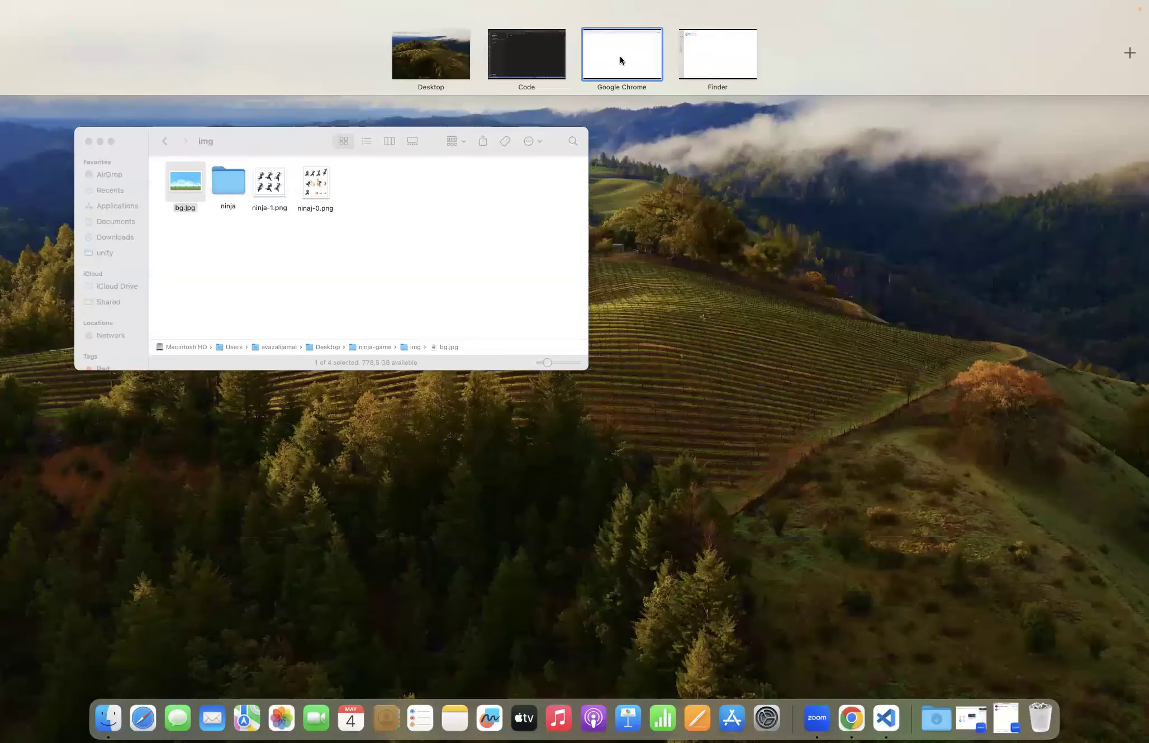
{"action": "left_click", "coordinate": [564, 64]}
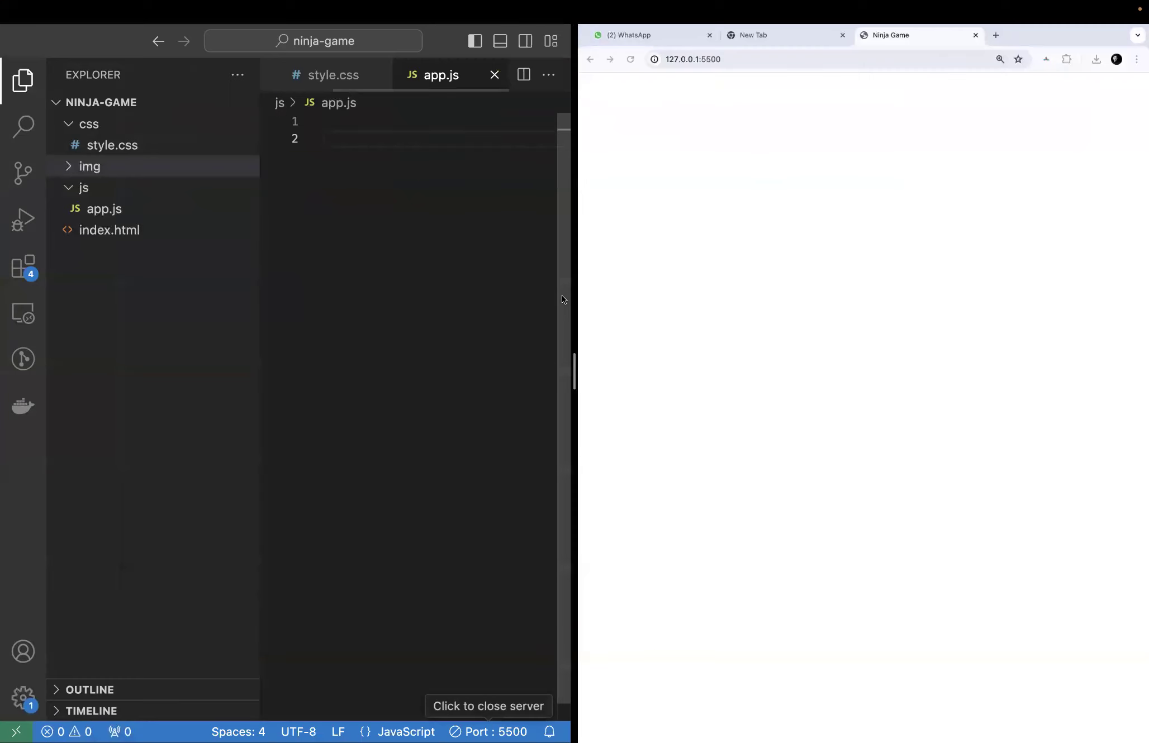
{"action": "right_click", "coordinate": [760, 247]}
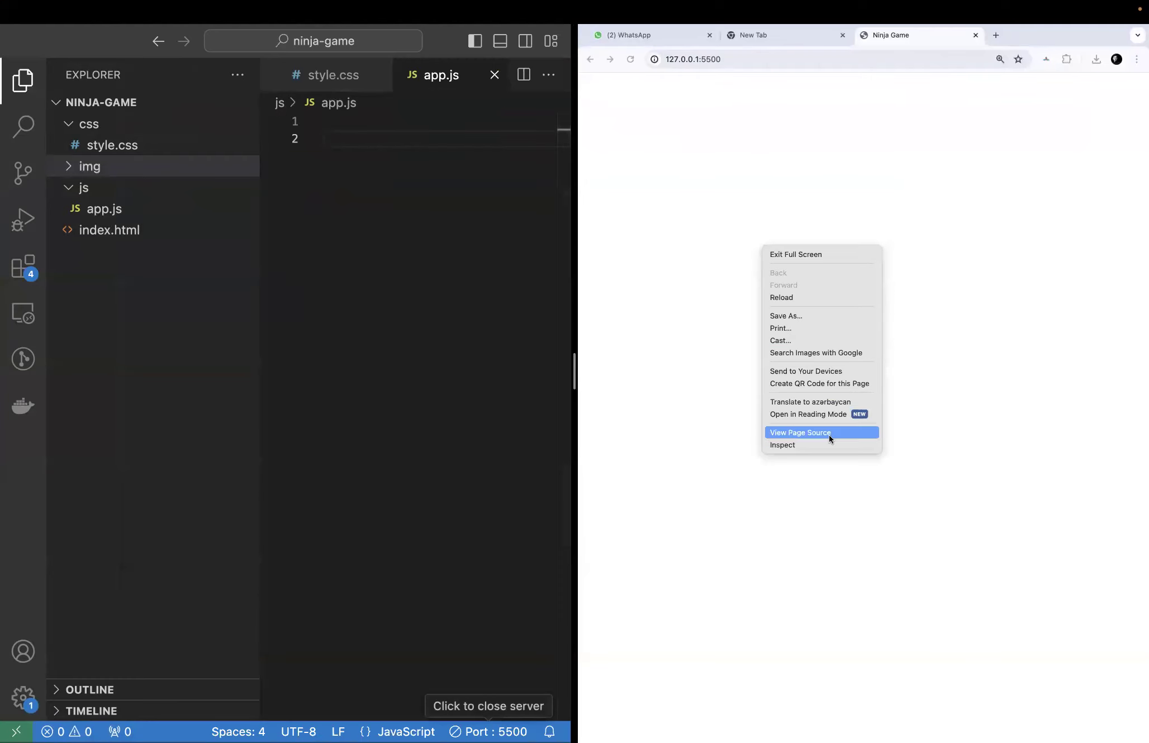
{"action": "left_click", "coordinate": [824, 445]}
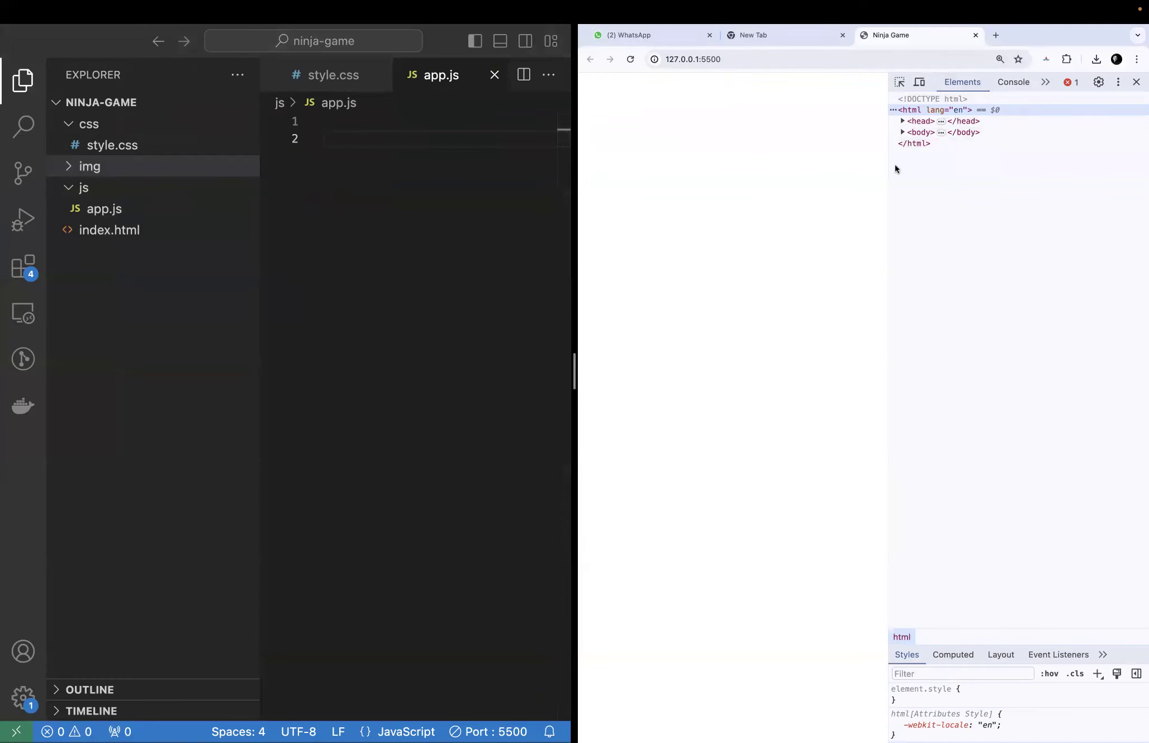
Preview the page on the emulated Samsung Galaxy A51/71 in landscape, widening the browser area and hiding the editor's file explorer
{"action": "left_click_drag", "start_coordinate": [889, 165], "coordinate": [983, 165]}
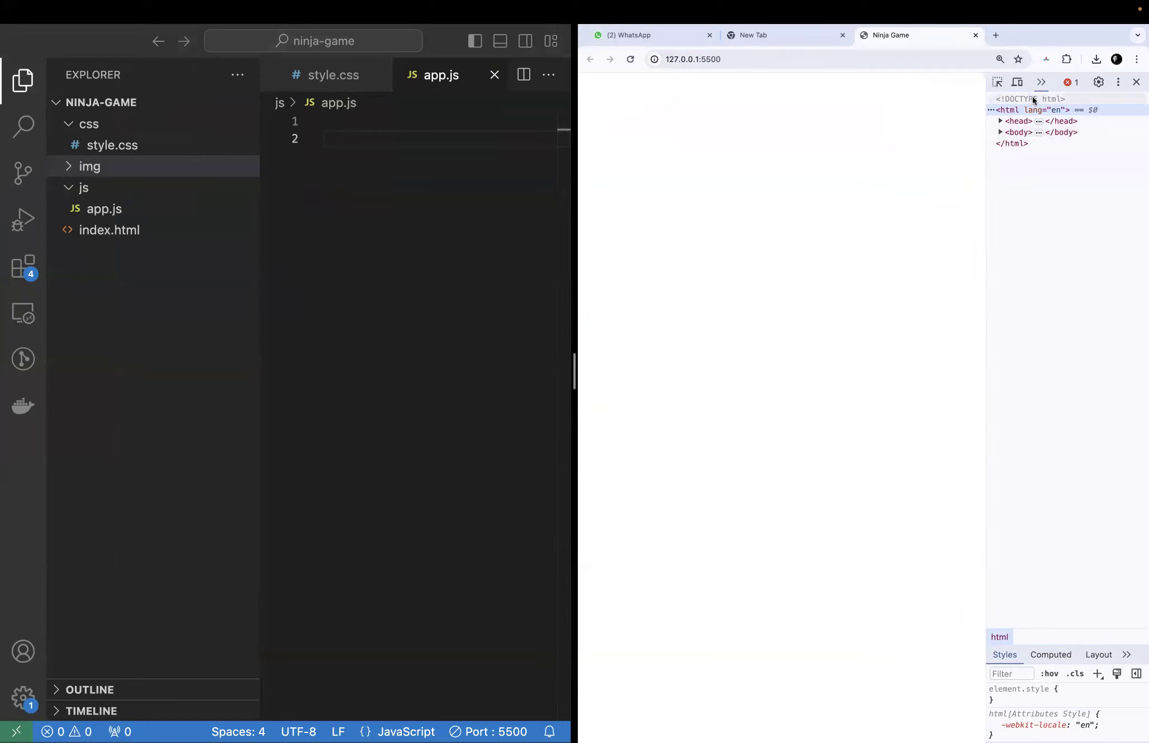
{"action": "left_click", "coordinate": [1018, 82]}
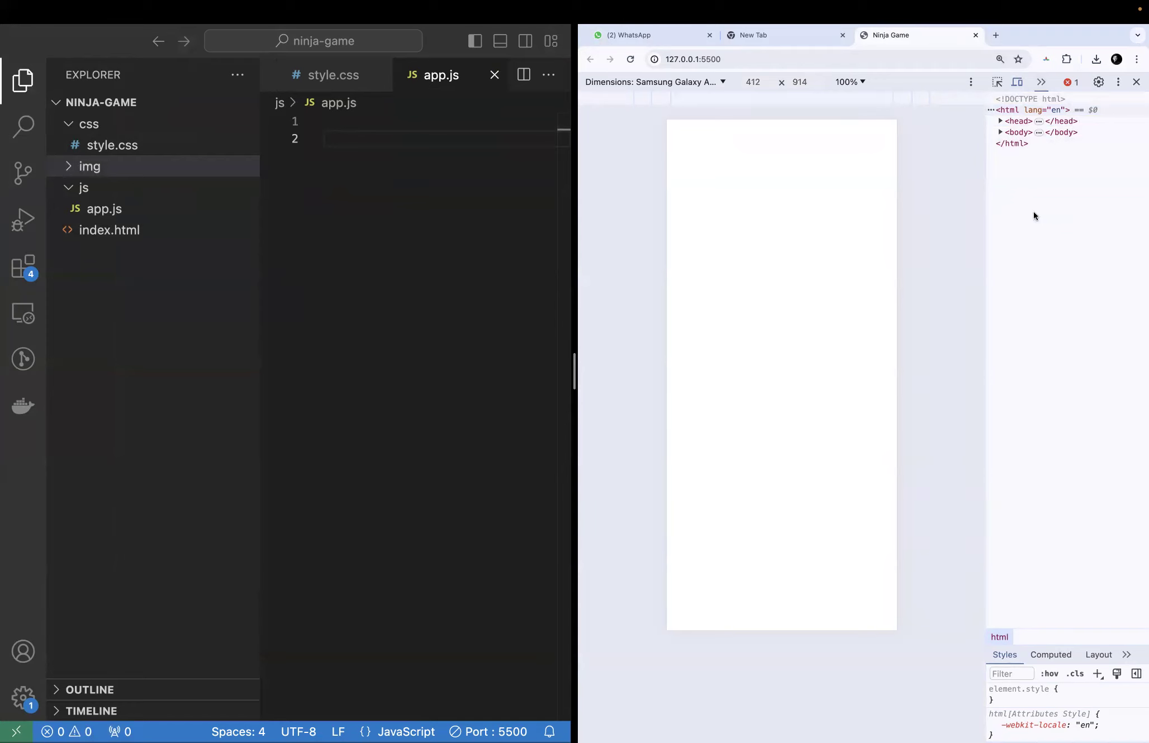
{"action": "left_click_drag", "start_coordinate": [575, 379], "coordinate": [478, 372]}
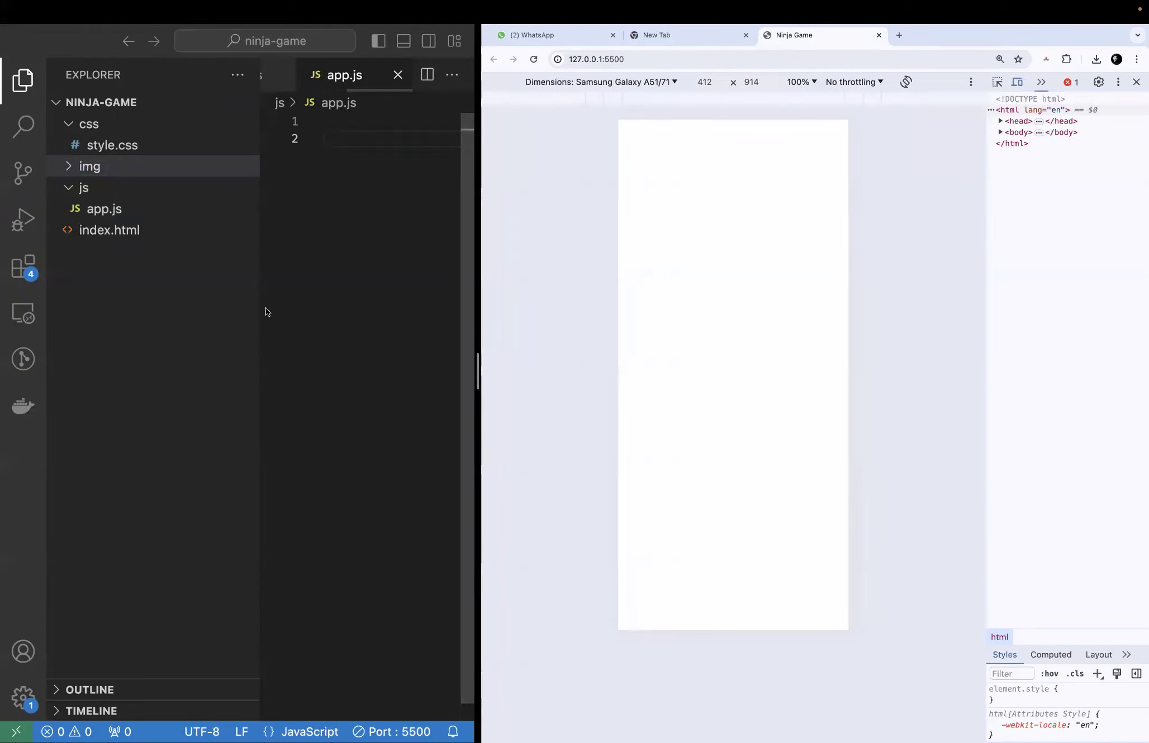
{"action": "left_click", "coordinate": [25, 90]}
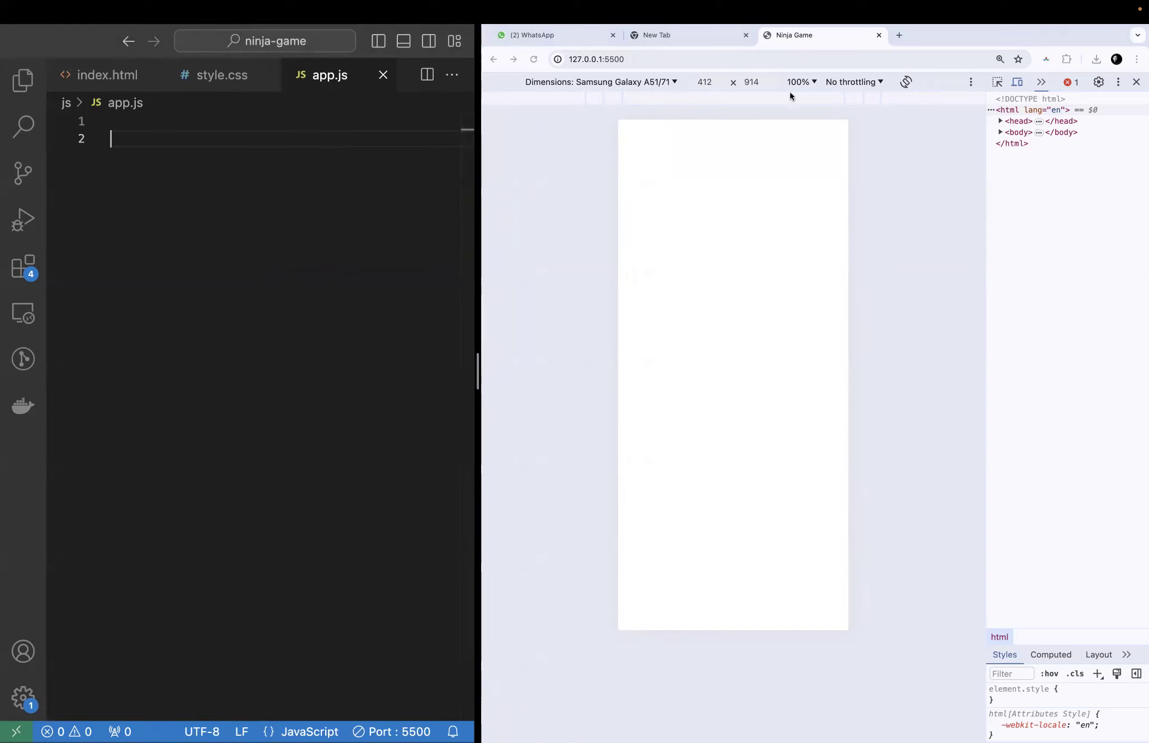
{"action": "left_click", "coordinate": [908, 83]}
{"action": "left_click", "coordinate": [908, 83]}
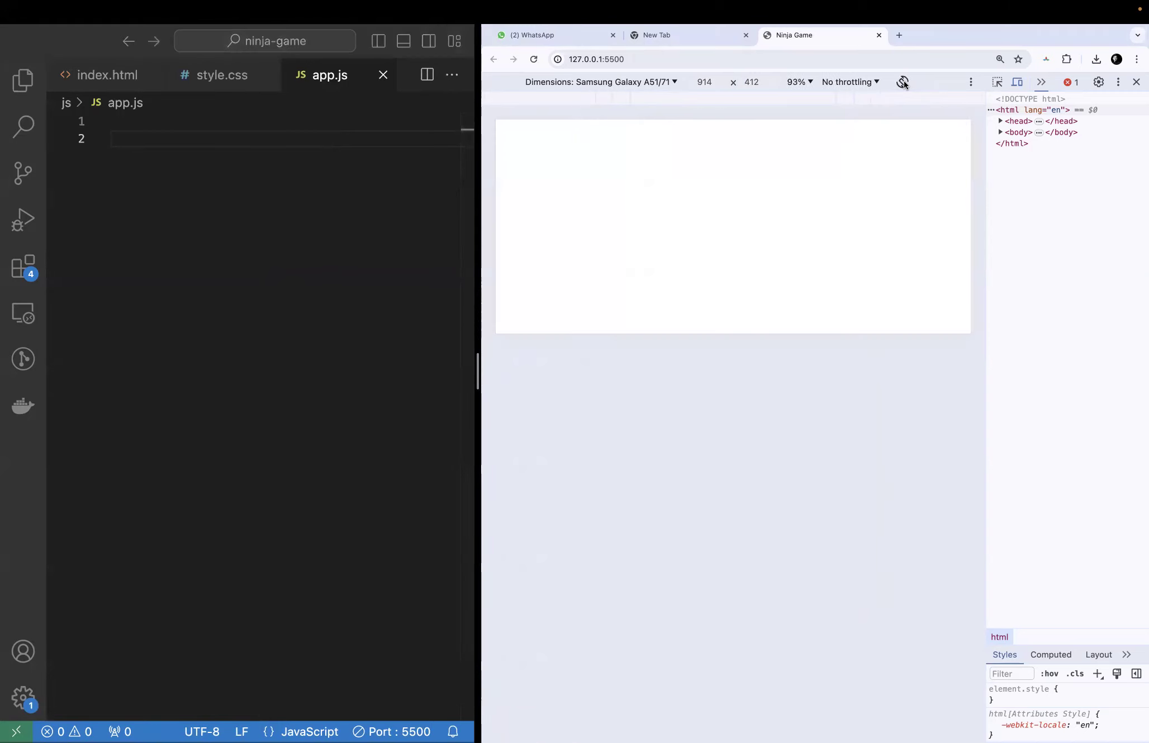
Show the console in the developer tools and reload the Ninja Game page
{"action": "left_click", "coordinate": [1040, 82]}
{"action": "left_click", "coordinate": [1050, 99]}
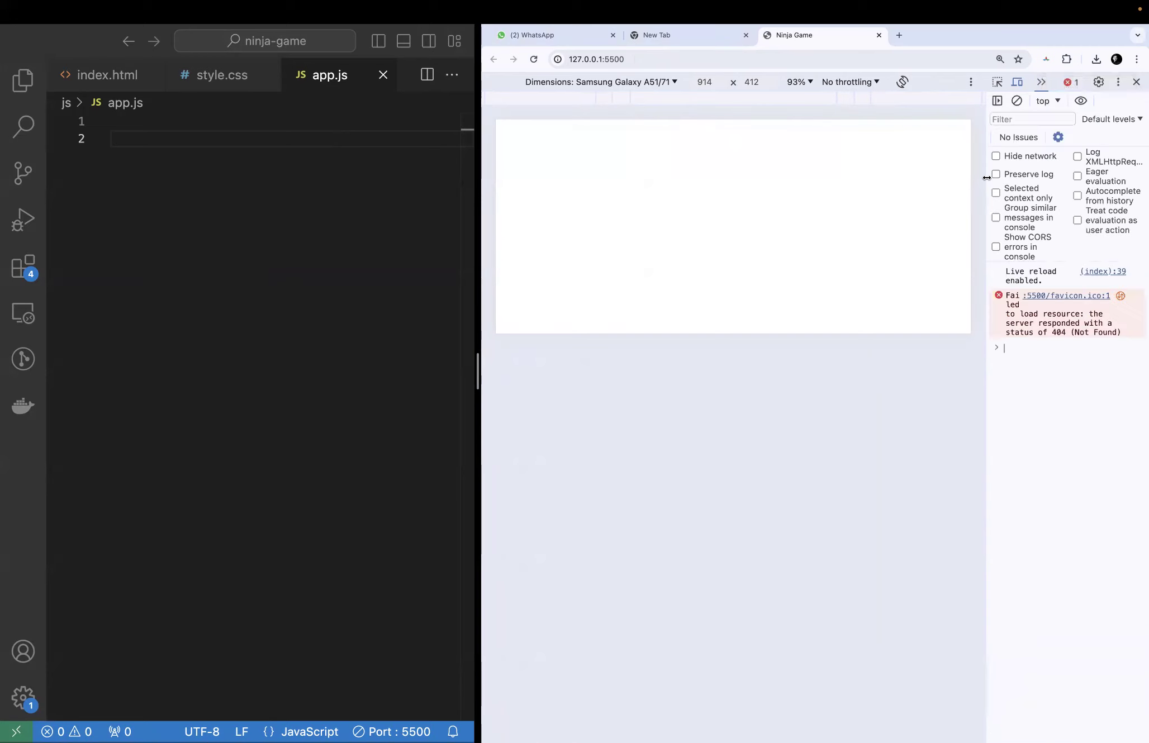
{"action": "left_click", "coordinate": [198, 264]}
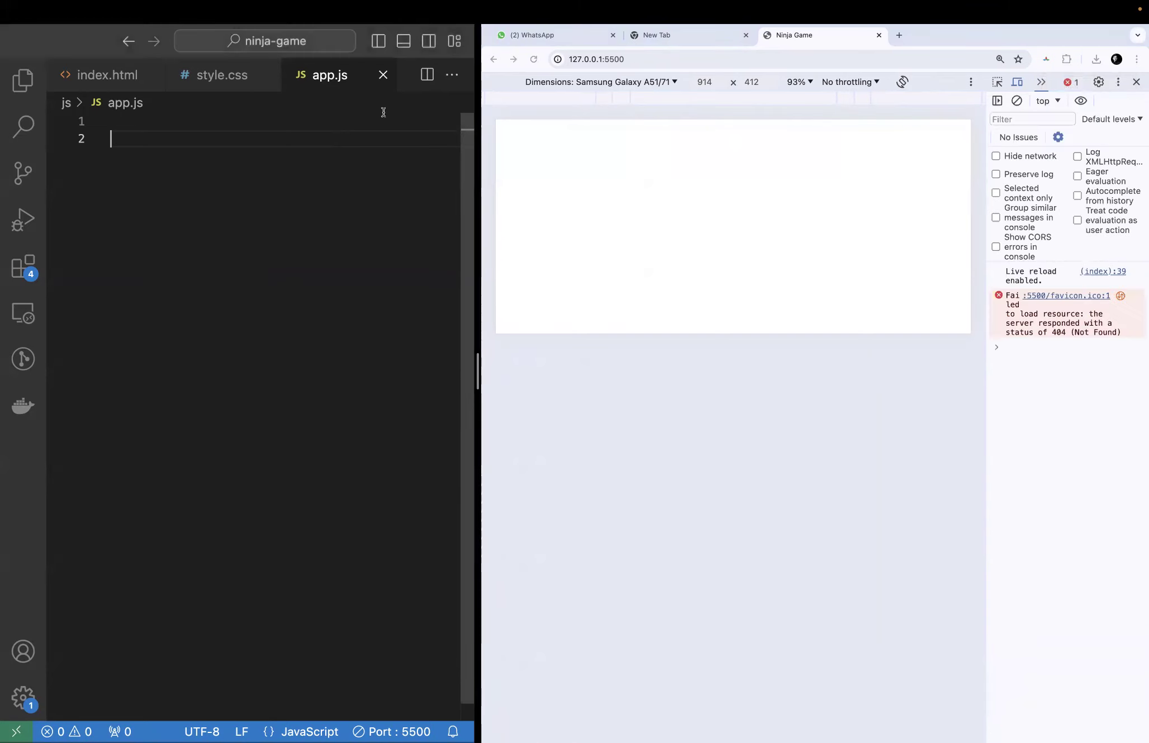
{"action": "left_click", "coordinate": [534, 60]}
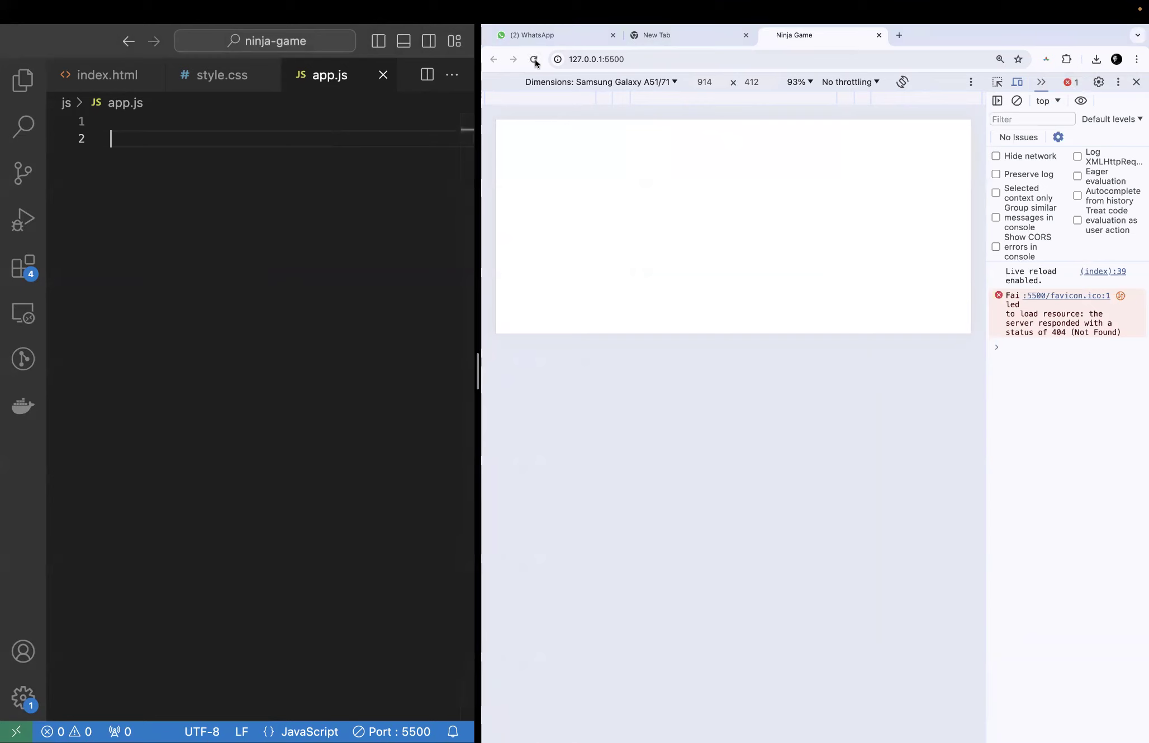
Open index.html and add blank lines inside the body element for the page markup
{"action": "left_click", "coordinate": [179, 159]}
{"action": "left_click", "coordinate": [106, 76]}
{"action": "left_click", "coordinate": [210, 316]}
{"action": "left_click", "coordinate": [175, 276]}
{"action": "key", "text": "Return"}
{"action": "key", "text": "Return"}
{"action": "key", "text": "Up"}
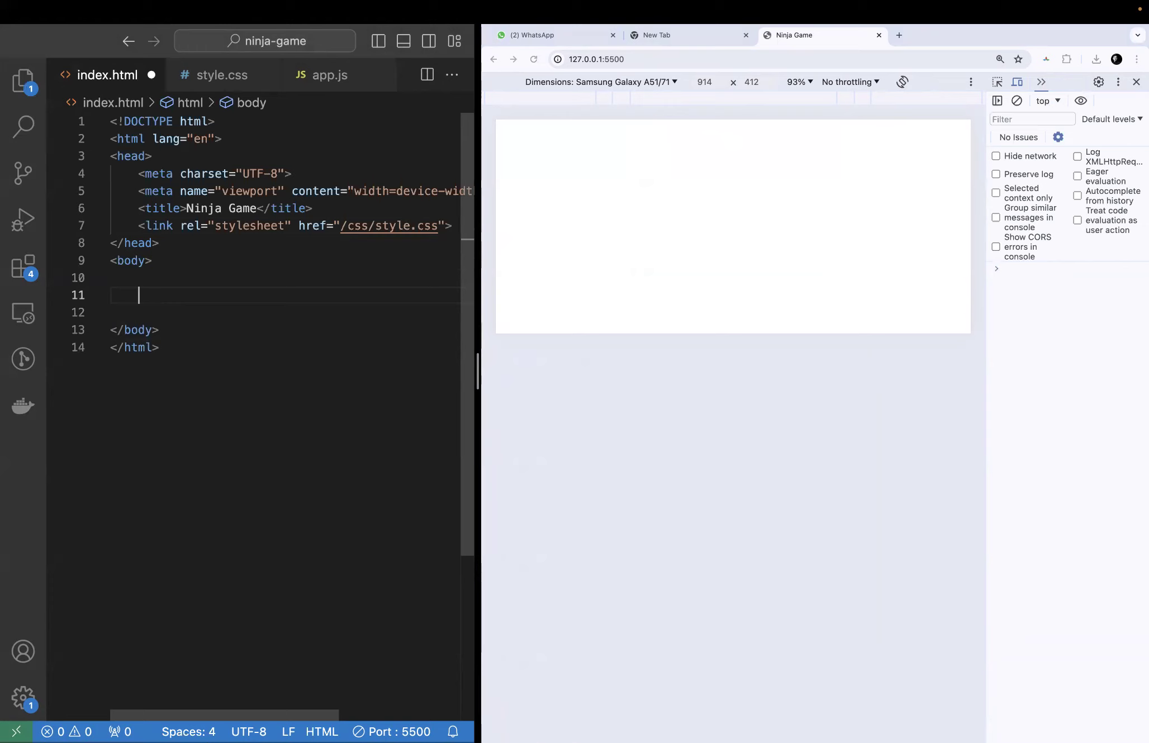
{"action": "type", "text": "."}
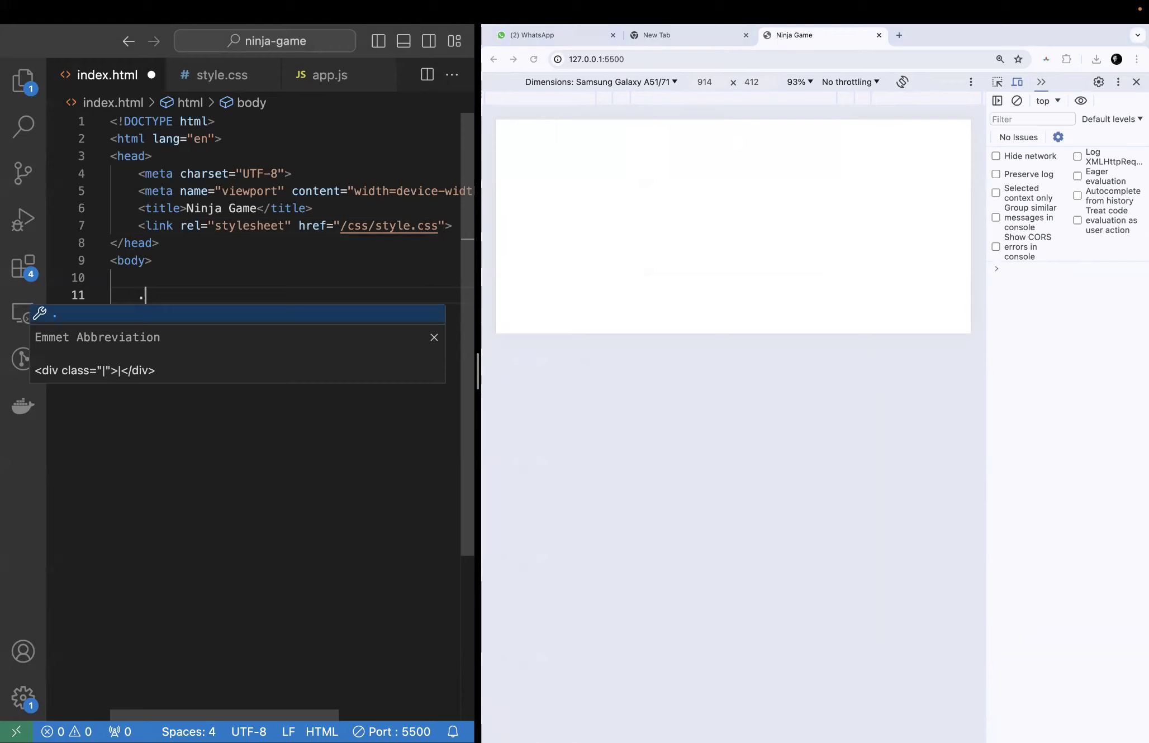
{"action": "type", "text": "he"}
{"action": "key", "text": "BackSpace"}
{"action": "key", "text": "BackSpace"}
{"action": "key", "text": "BackSpace"}
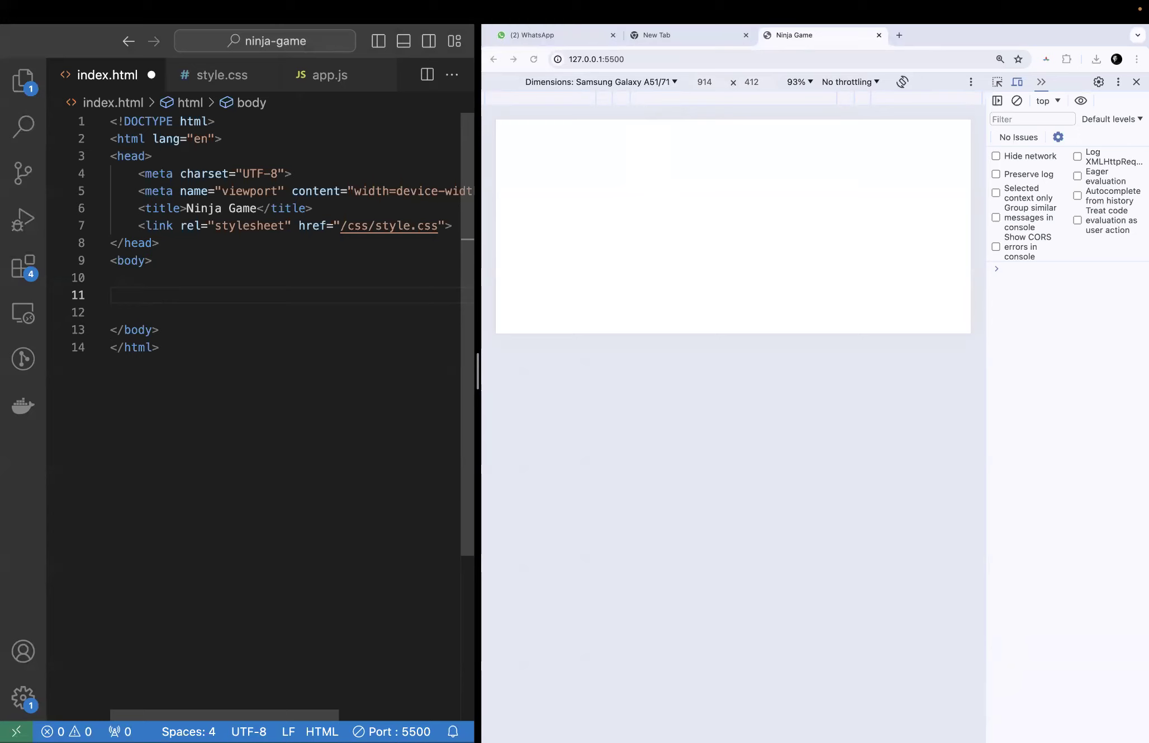
{"action": "type", "text": "header"}
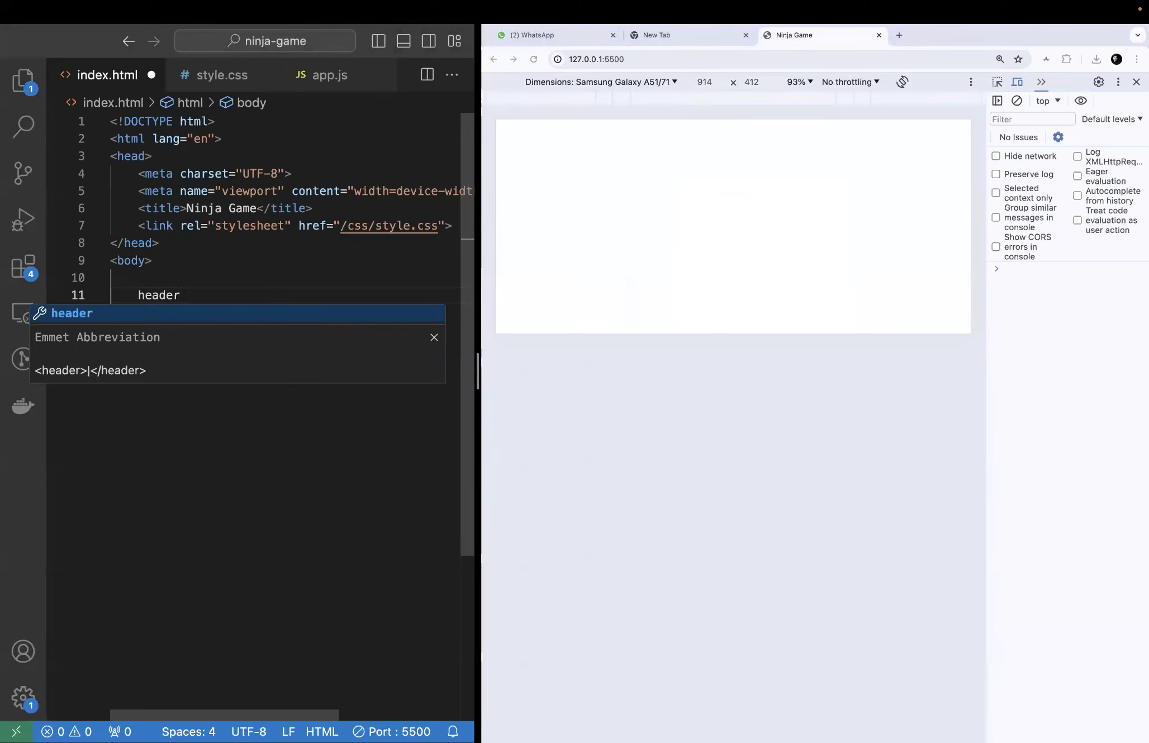
{"action": "key", "text": "BackSpace"}
{"action": "key", "text": "BackSpace"}
{"action": "key", "text": "BackSpace"}
{"action": "key", "text": "BackSpace"}
{"action": "key", "text": "BackSpace"}
{"action": "key", "text": "BackSpace"}
{"action": "type", "text": ".head"}
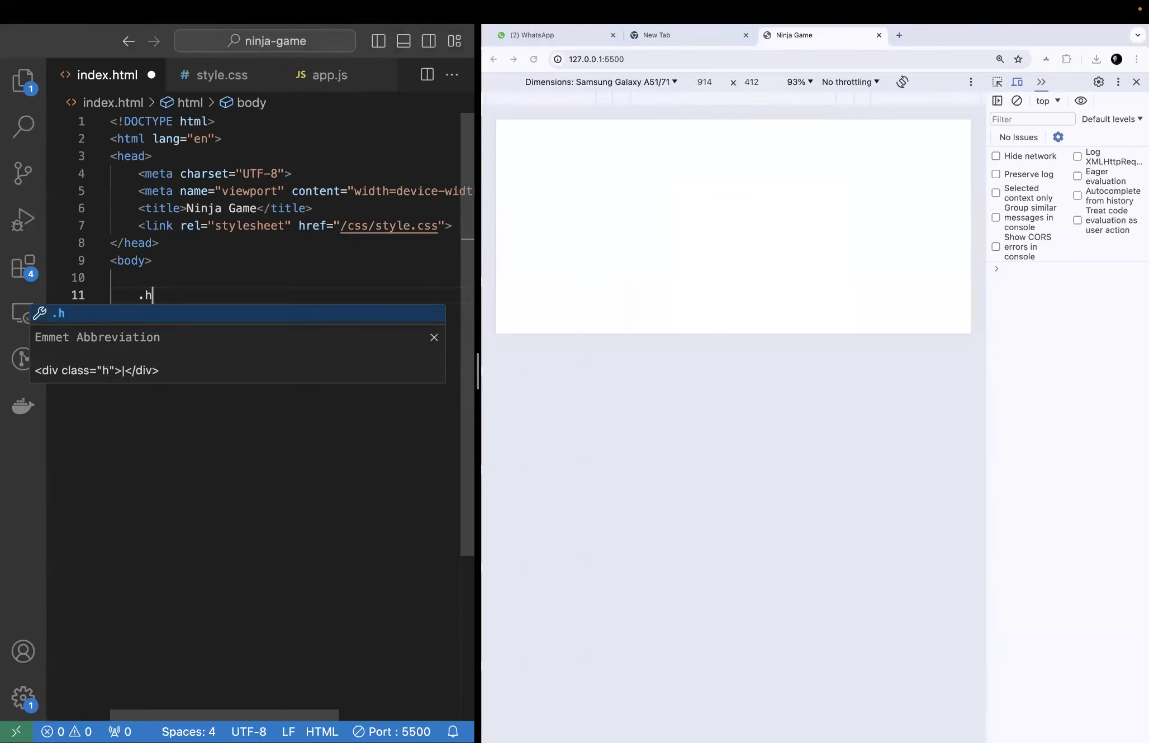
{"action": "key", "text": "BackSpace"}
{"action": "key", "text": "BackSpace"}
{"action": "key", "text": "BackSpace"}
{"action": "key", "text": "BackSpace"}
{"action": "key", "text": "BackSpace"}
Insert an empty head element on line 11 inside the body of index.html
{"action": "type", "text": "head"}
{"action": "key", "text": "Tab"}
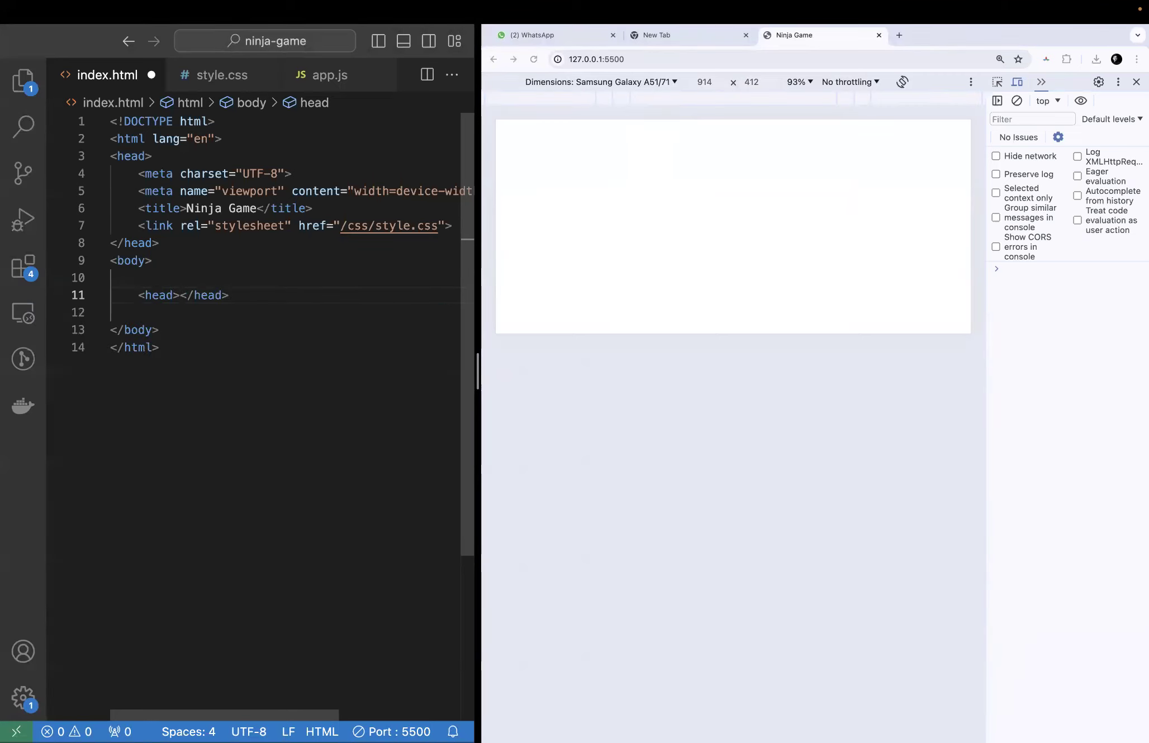